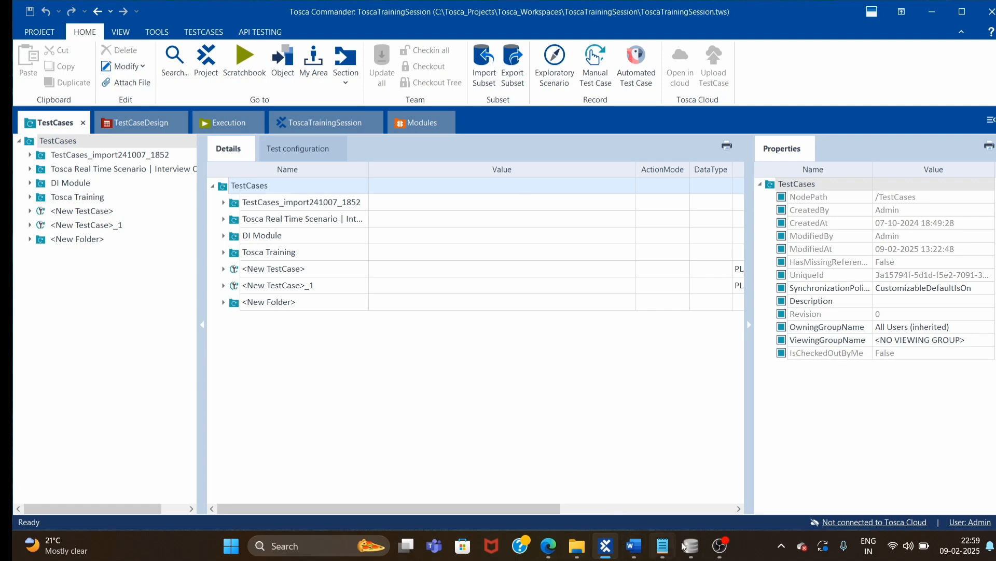
Step: Switch to DB Browser for SQLite and examine the monthly salaries in EmployeeCRM and the Total Salary Withdrawn column in EmployeeFinalData
click(691, 545)
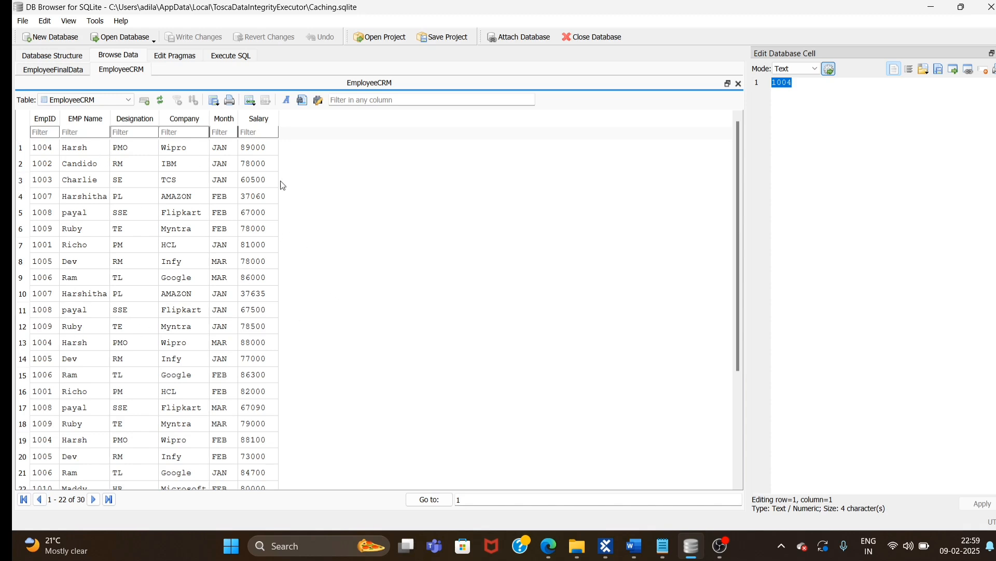
click(242, 132)
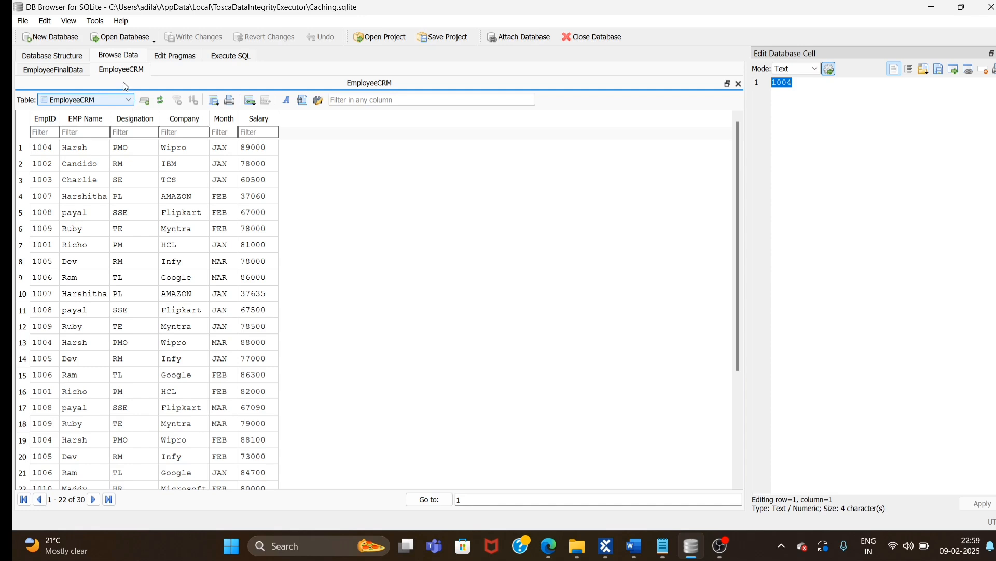
click(58, 75)
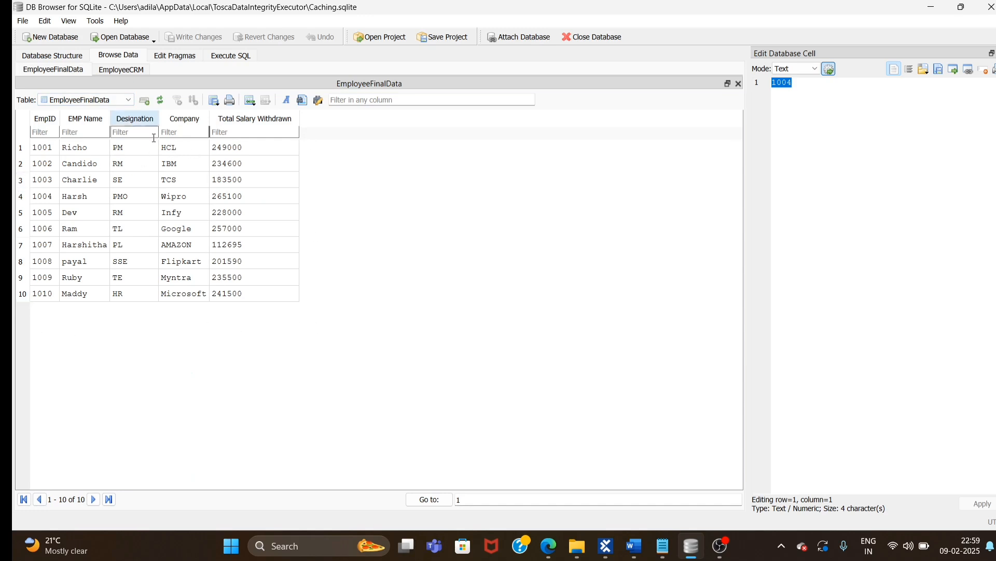
click(115, 71)
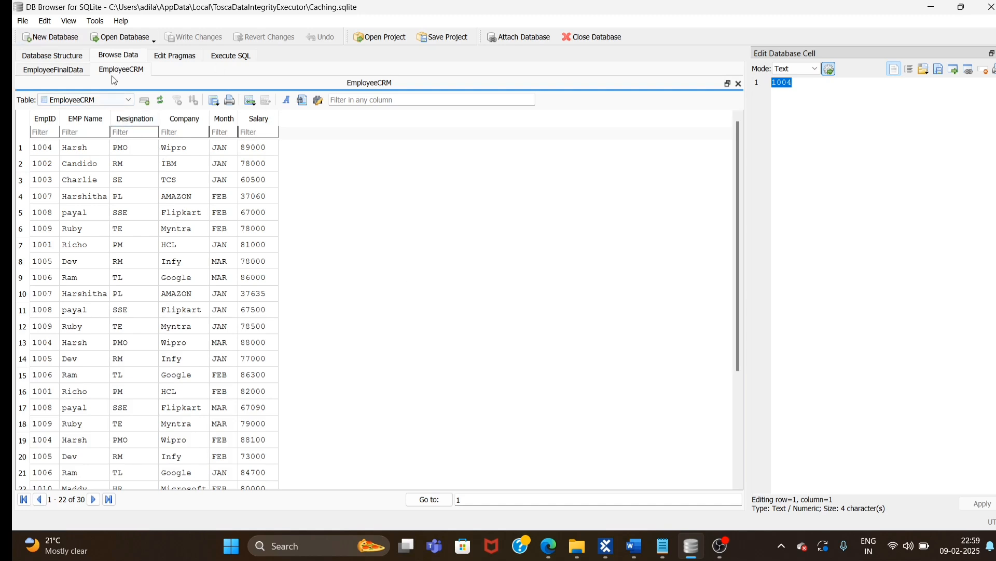
click(59, 74)
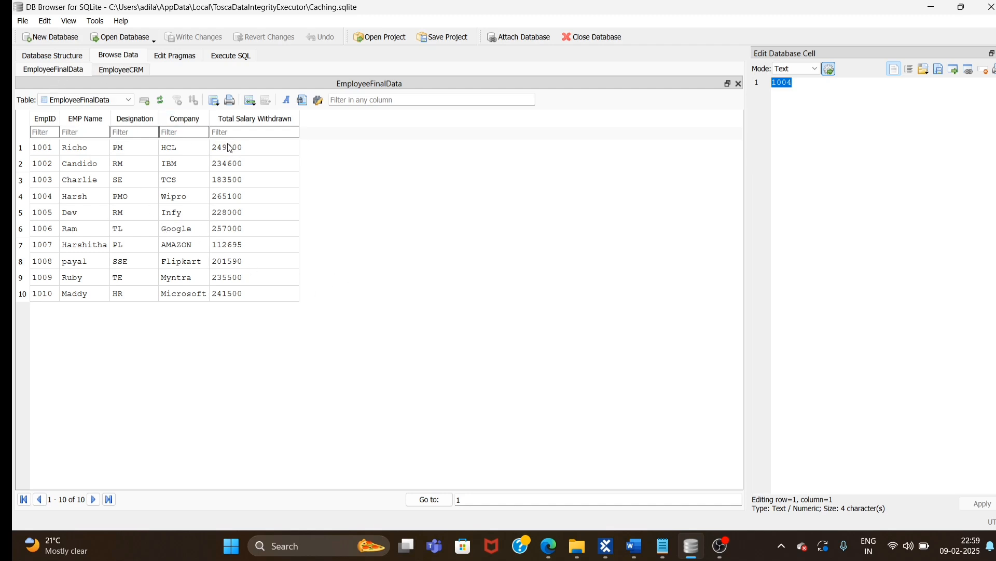
click(250, 155)
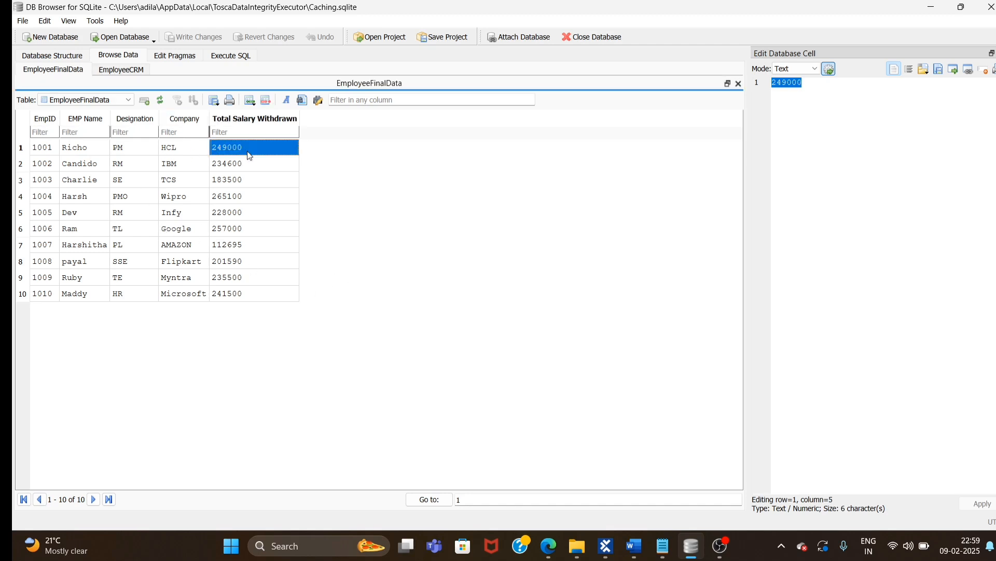
click(443, 200)
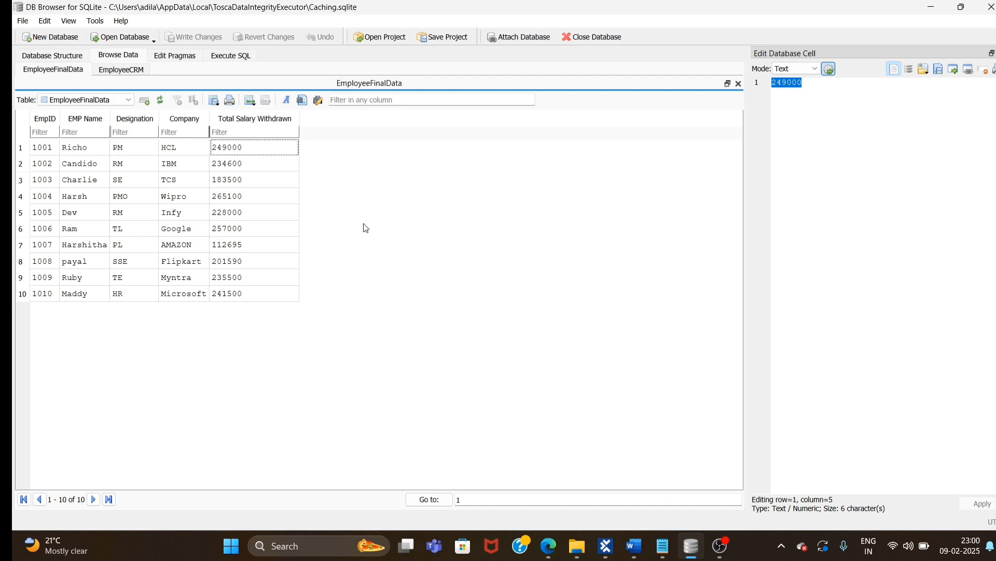
Step: Filter the EmployeeCRM table's EmpID column by the ID of the fifth employee in EmployeeFinalData
click(125, 69)
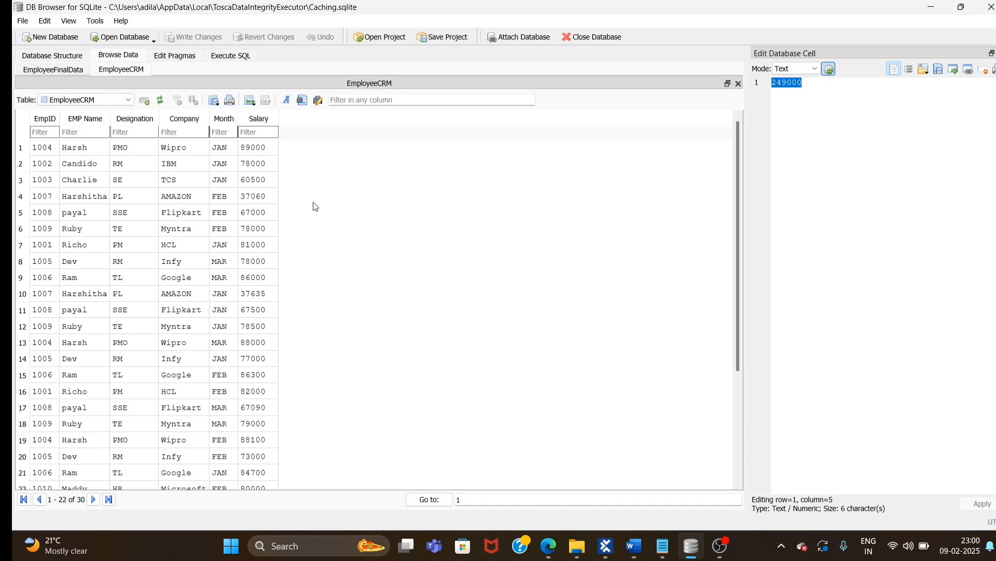
text(1)
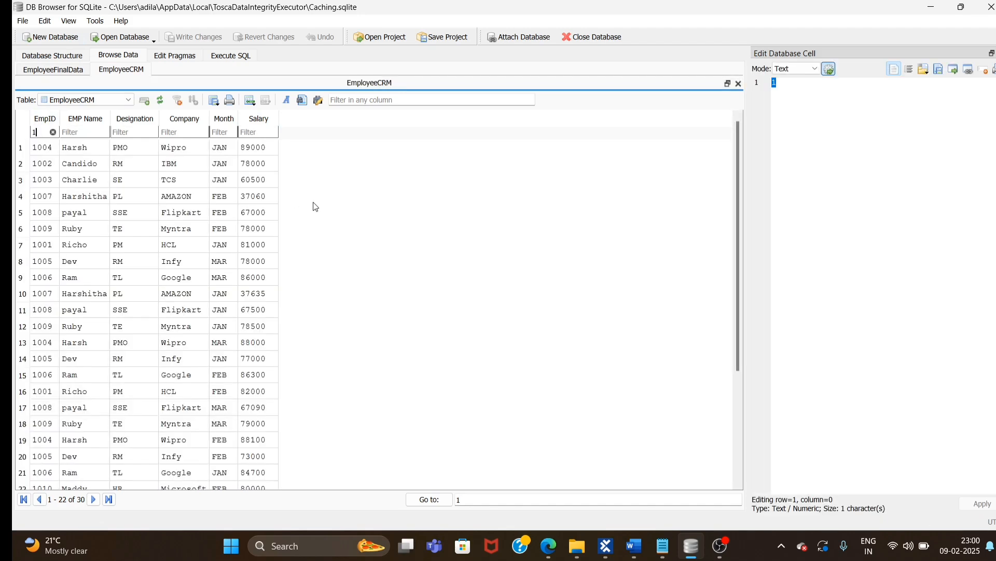
text(005)
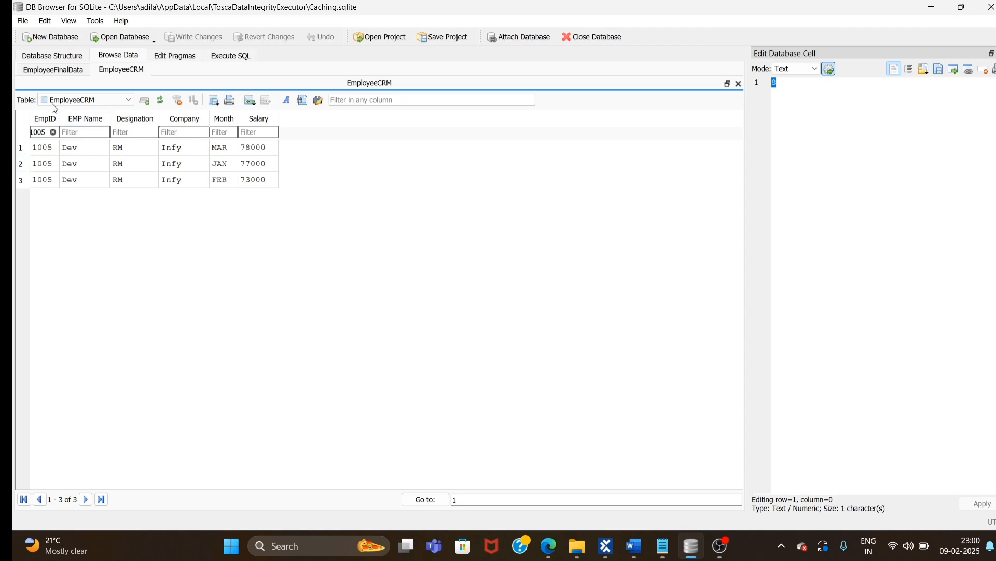
Step: Compare the filtered employee's monthly salaries in EmployeeCRM with the same employee's Total Salary Withdrawn in EmployeeFinalData
click(55, 70)
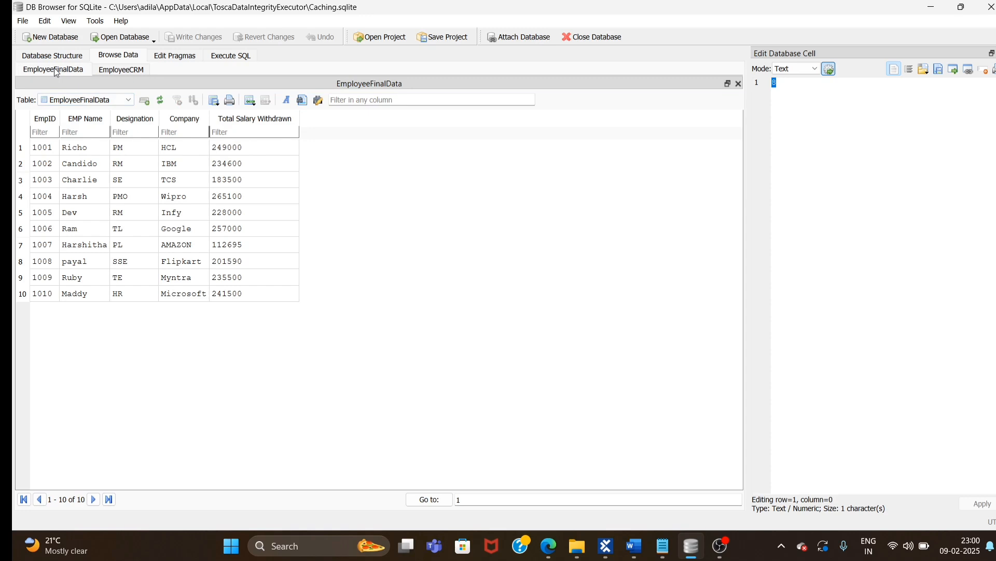
click(127, 70)
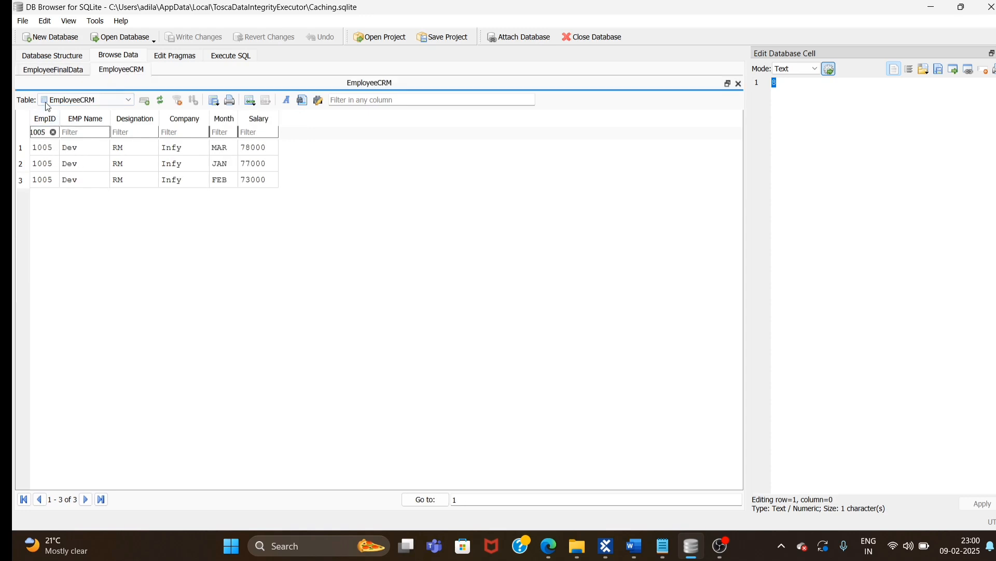
click(43, 69)
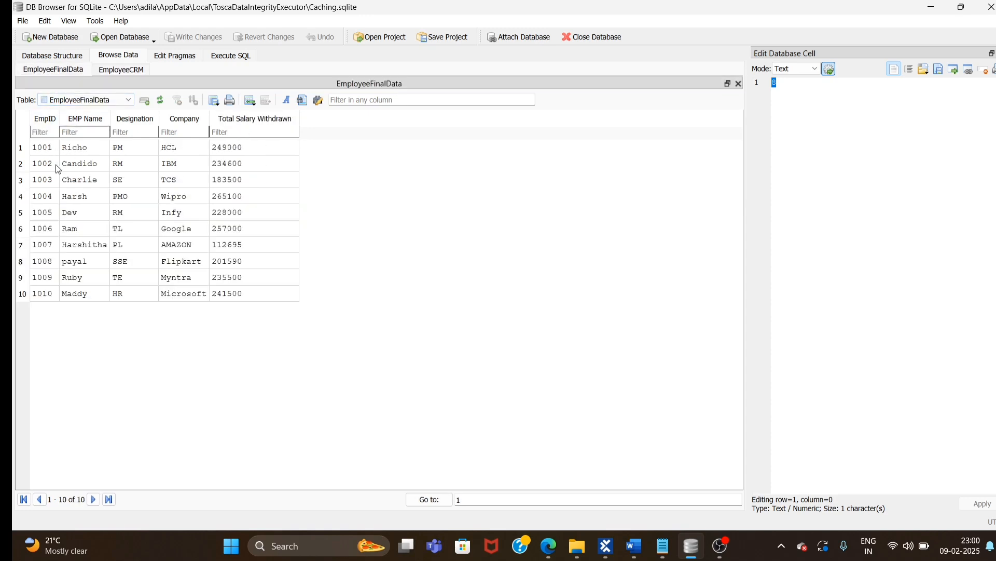
click(46, 215)
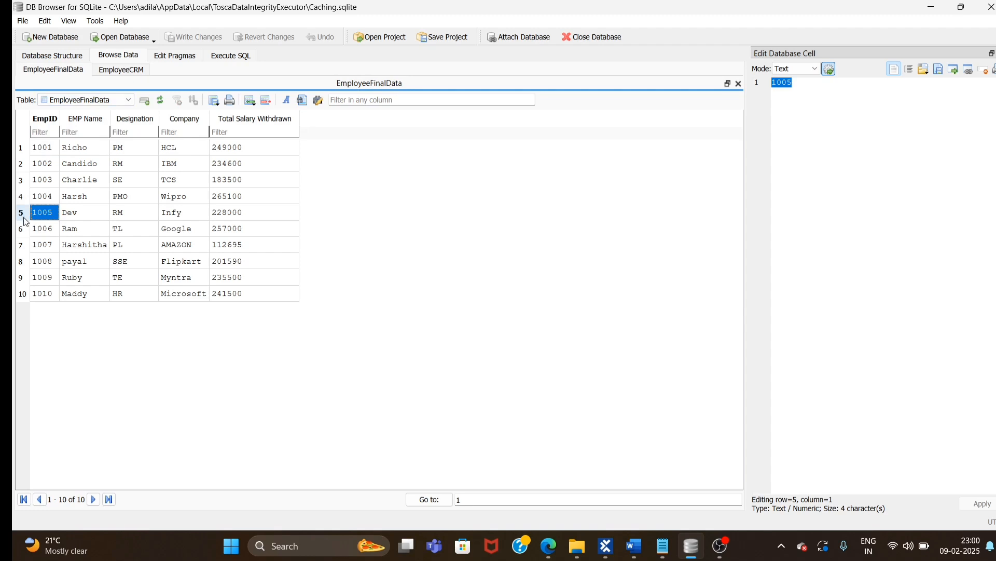
click(232, 217)
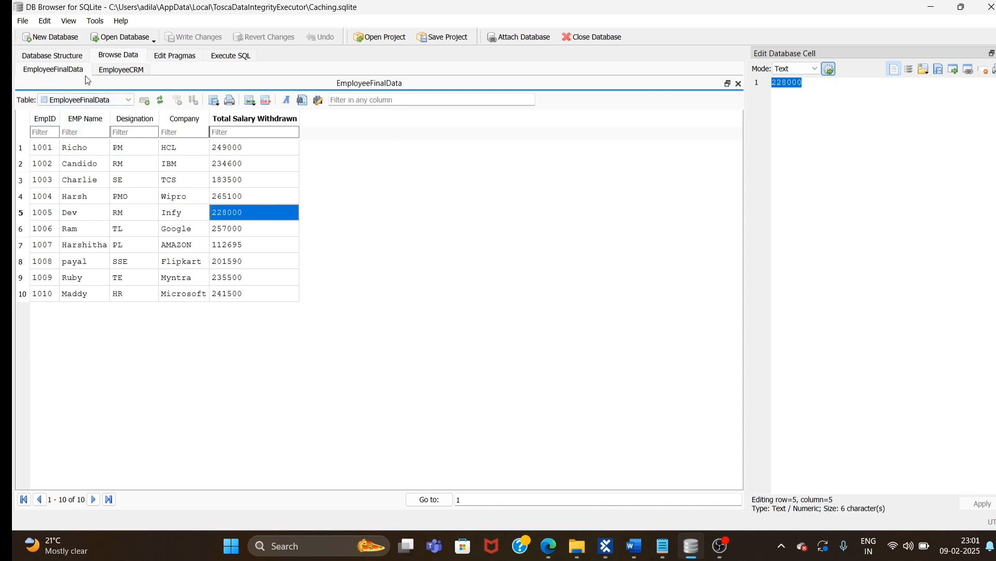
click(118, 69)
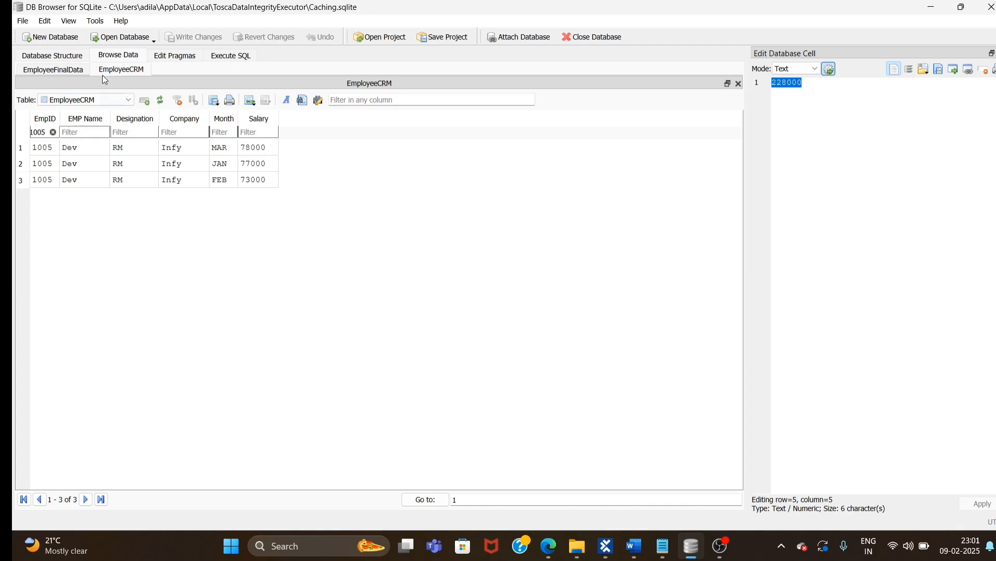
Step: Clear the EmpID filter in EmployeeCRM and return to the EmployeeFinalData table
click(53, 132)
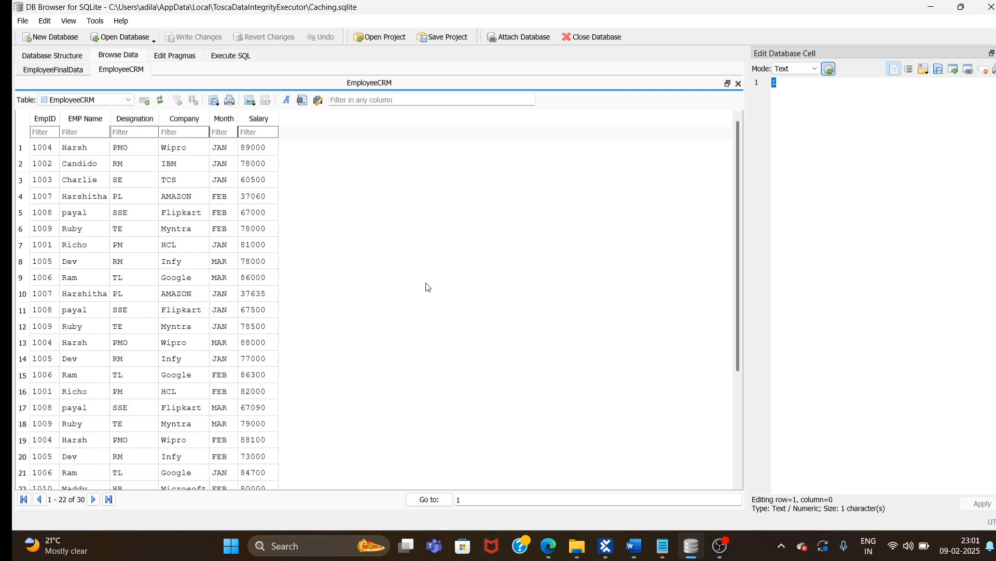
click(53, 71)
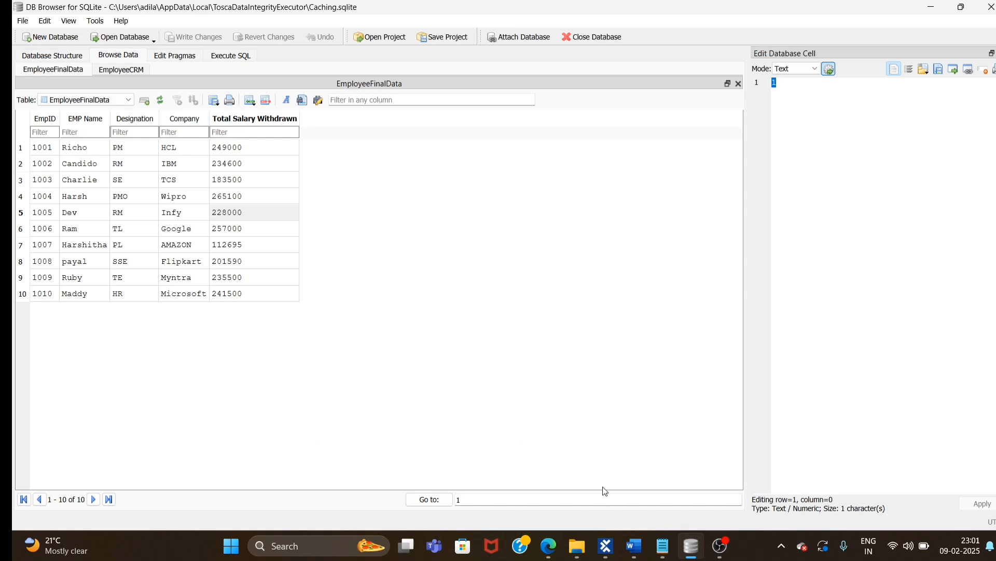
click(516, 414)
Step: Switch to Tosca Commander and create a test case named "Database Validation" in the Tosca Training folder
mouse_move(605, 553)
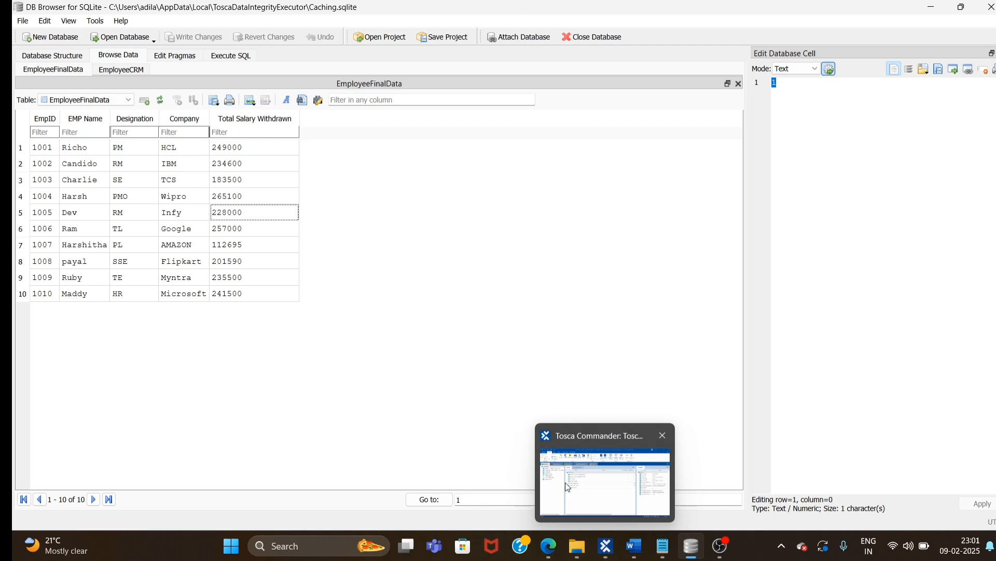
click(607, 548)
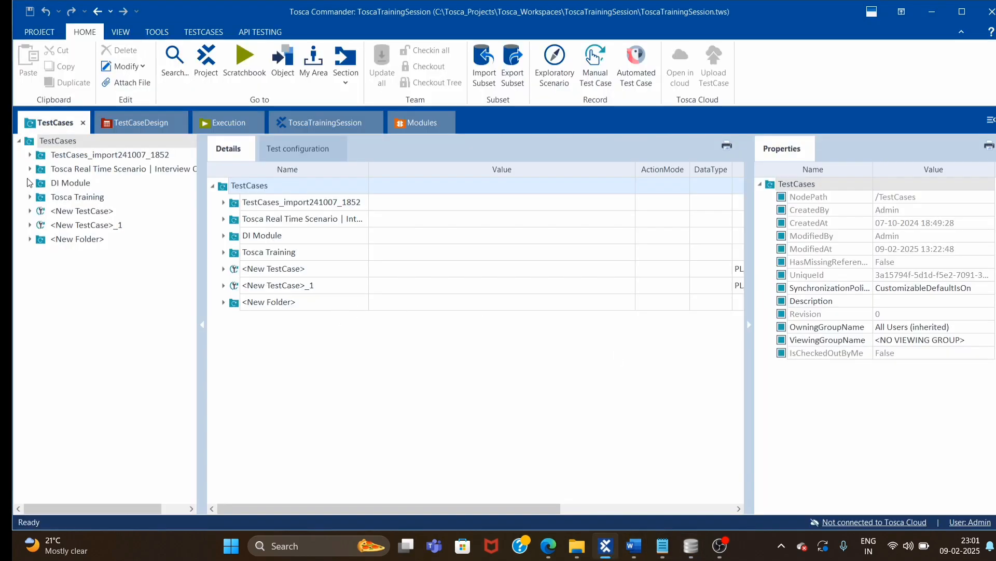
click(30, 198)
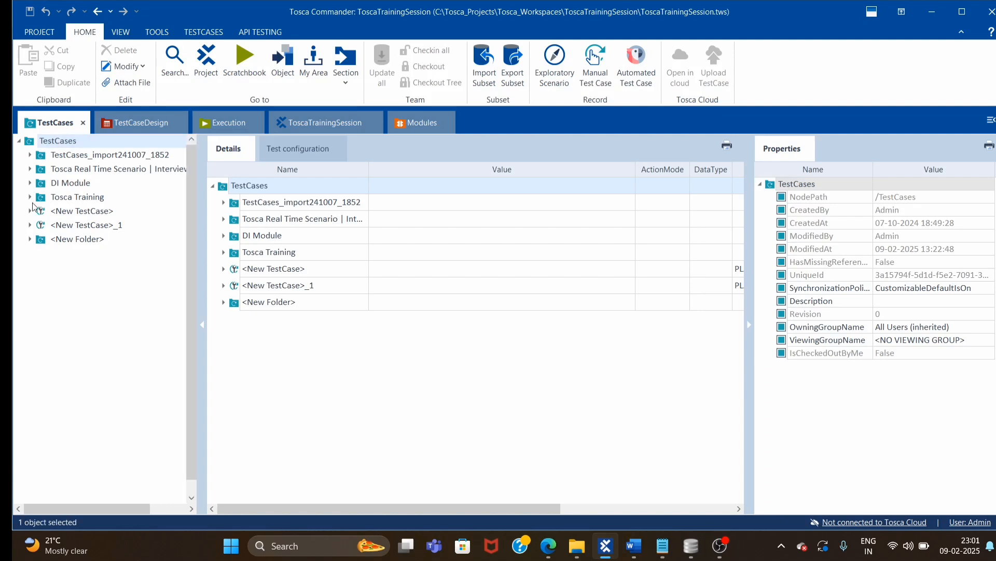
right_click(91, 198)
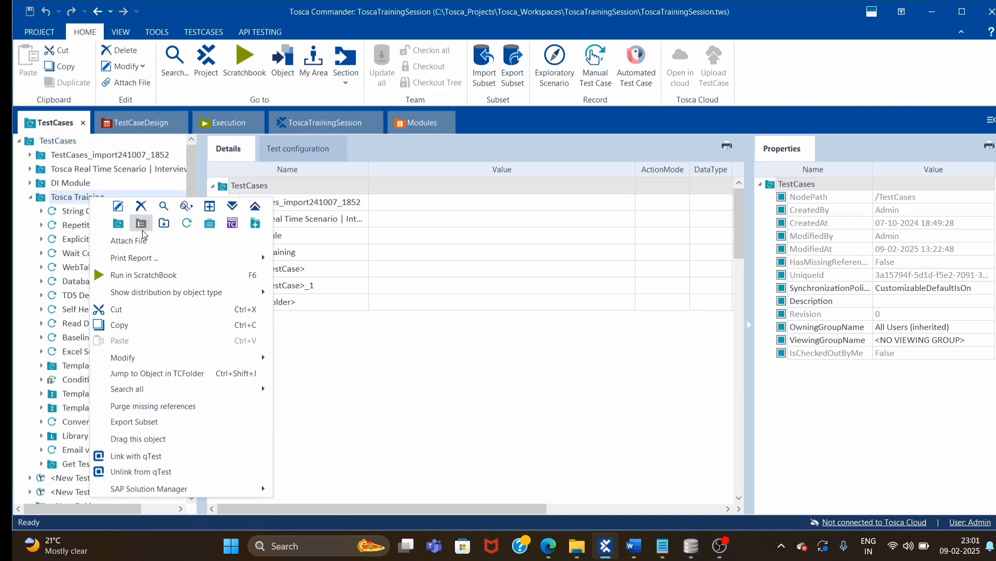
click(187, 224)
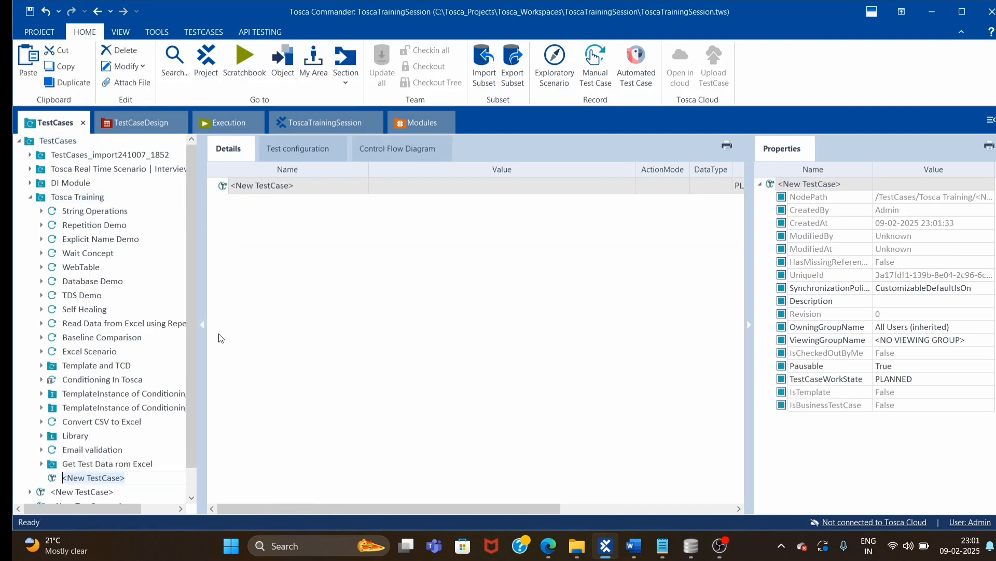
text(Database)
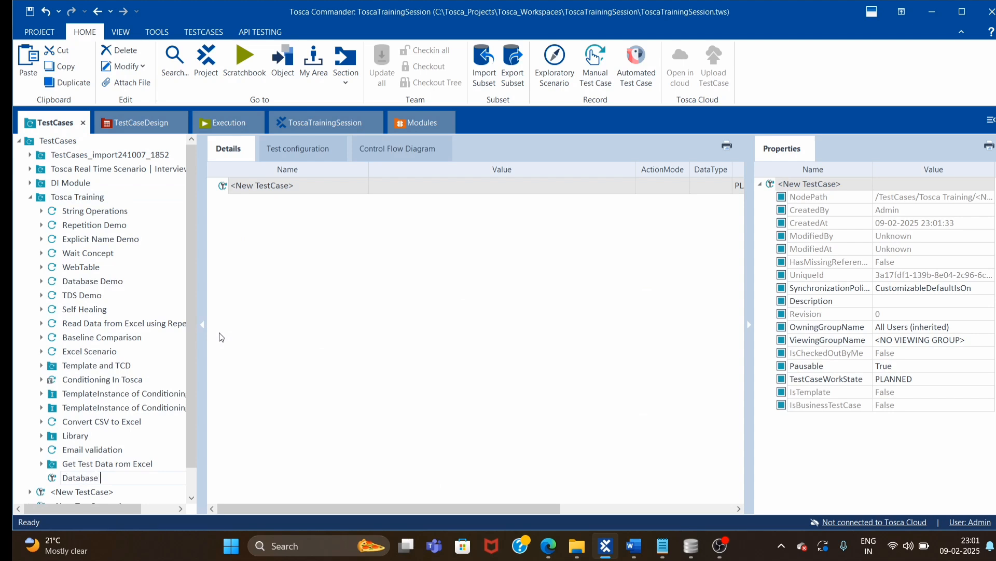
text( Validation)
click(365, 278)
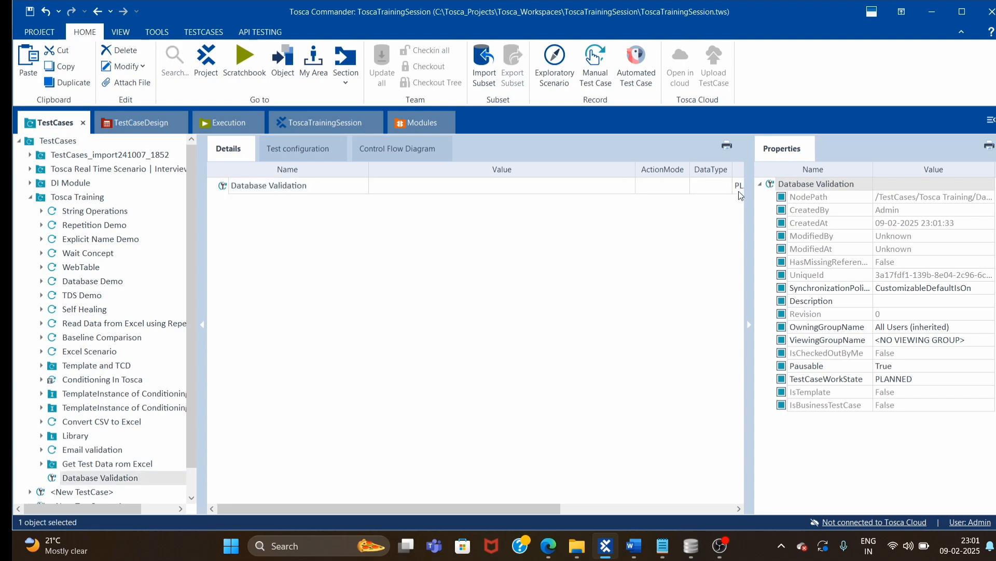
Step: Hide the test case properties and set the Database Validation test case's WorkState to IN_WORK
click(749, 325)
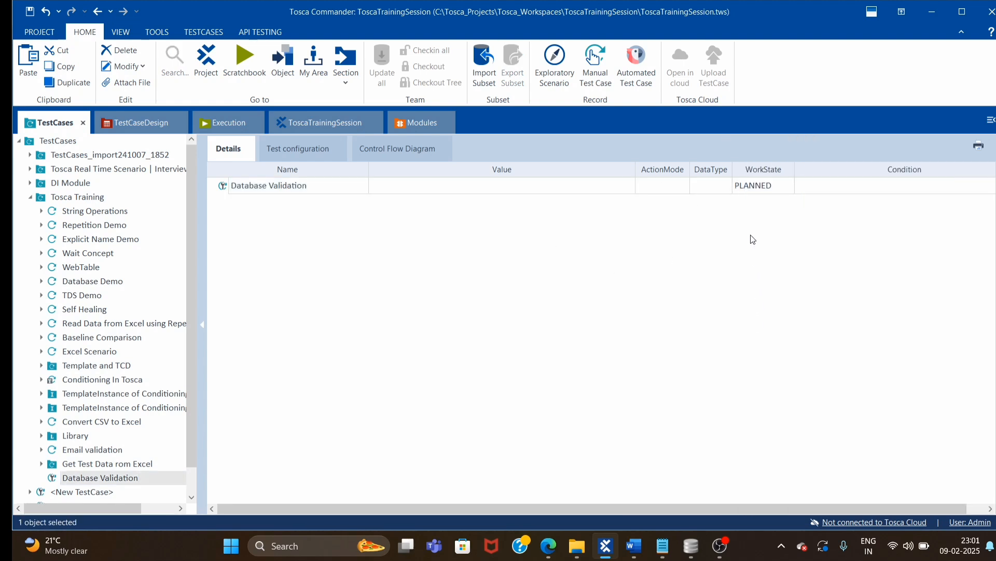
click(761, 190)
text(i)
click(628, 383)
Step: Add the TBox DB Expert module from the Database folder of the standard TBox XEngines modules to the Database Validation test case
click(421, 123)
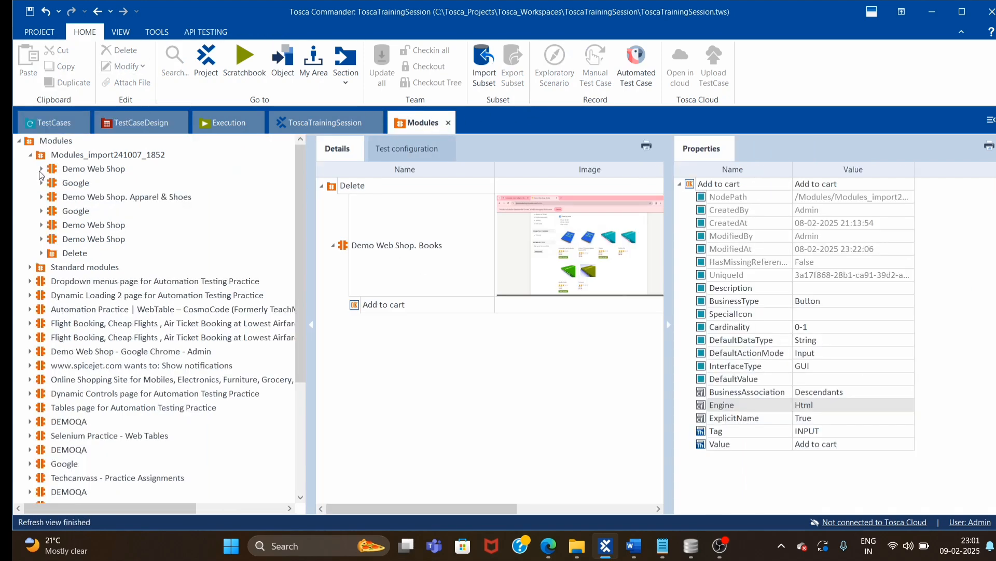
click(30, 155)
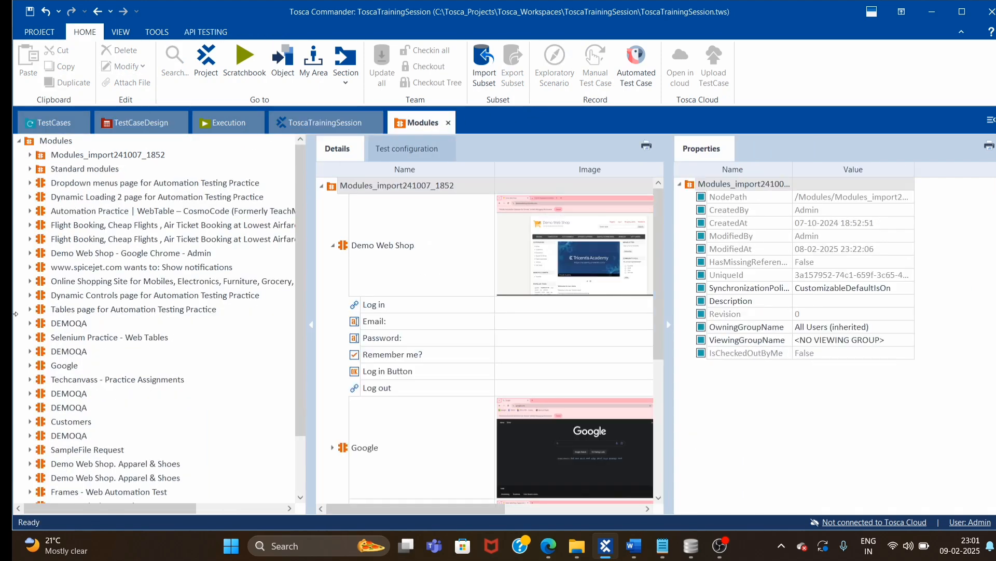
click(30, 168)
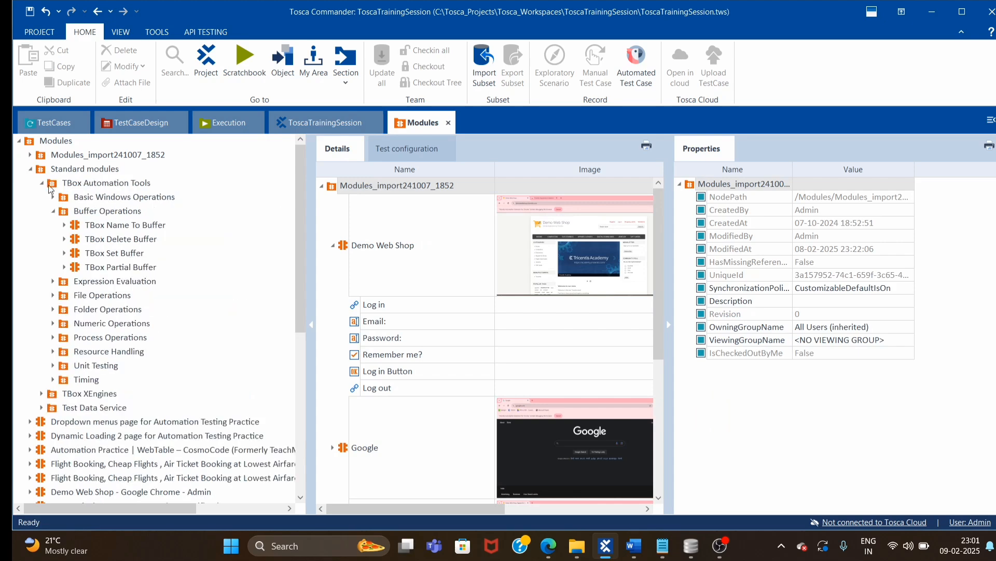
click(41, 393)
scroll(70, 382, down, 4)
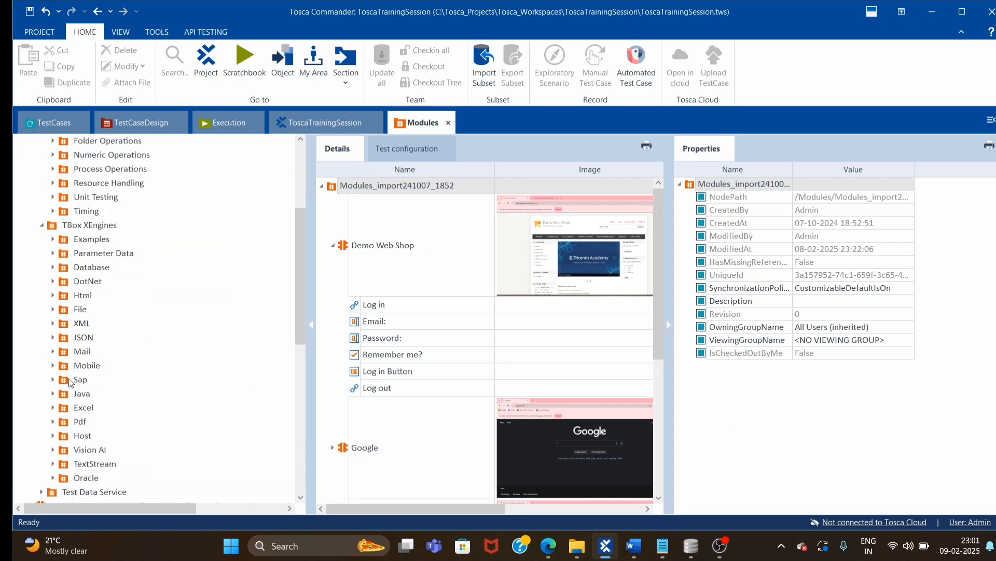
click(51, 268)
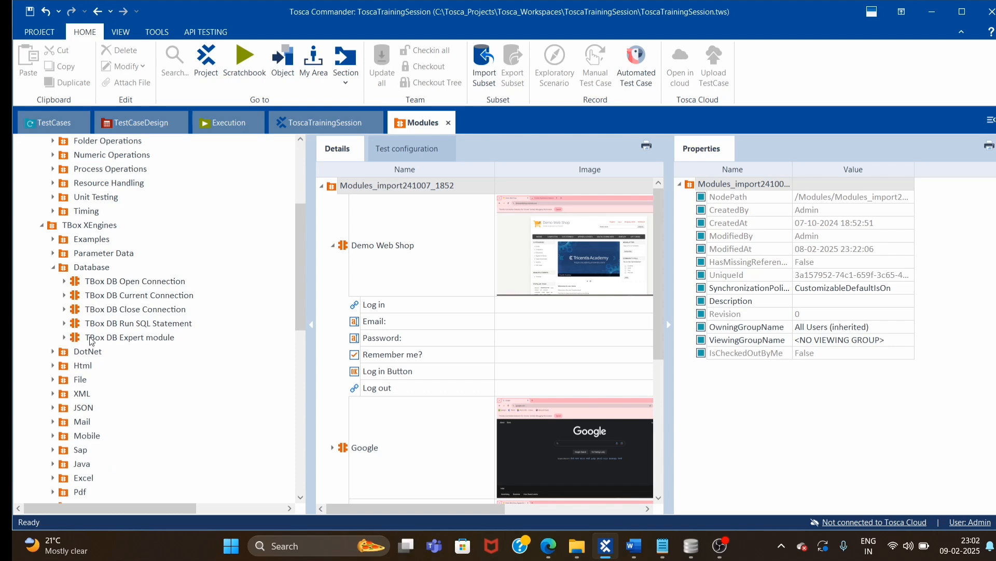
drag(76, 339, 258, 195)
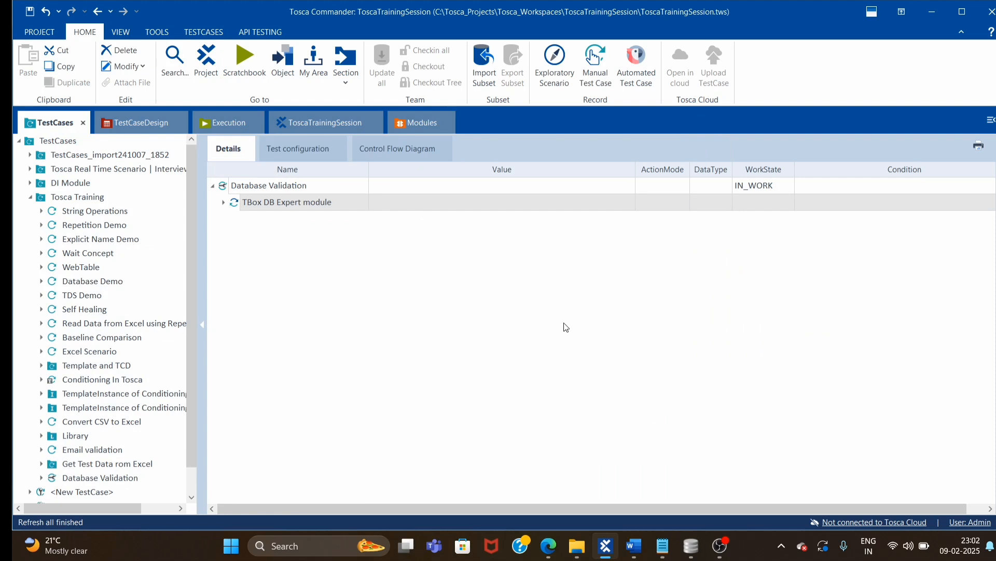
Step: Switch to DB Browser for SQLite and compare the first employee's EmployeeFinalData record with the EmployeeCRM entries
click(691, 545)
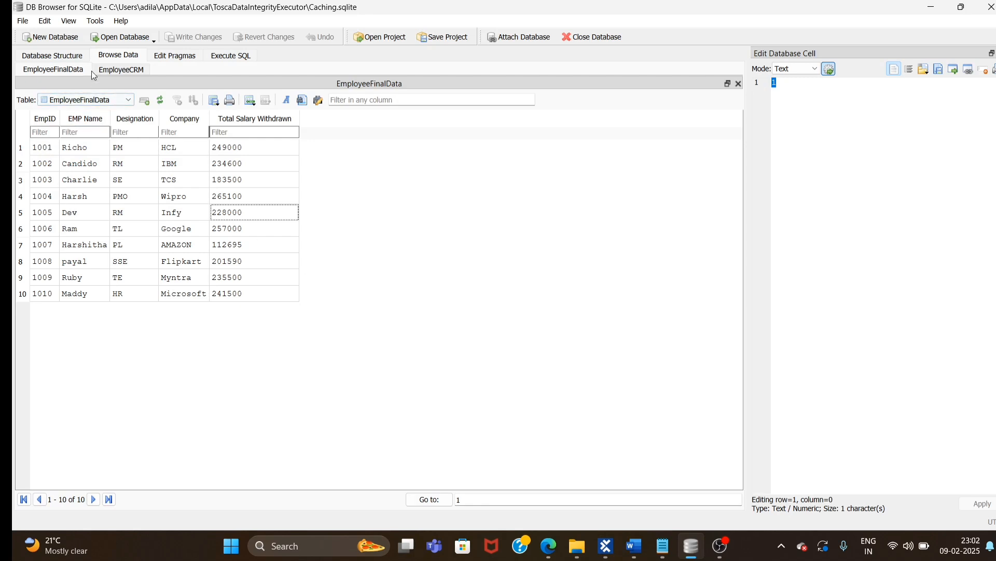
click(121, 70)
click(49, 151)
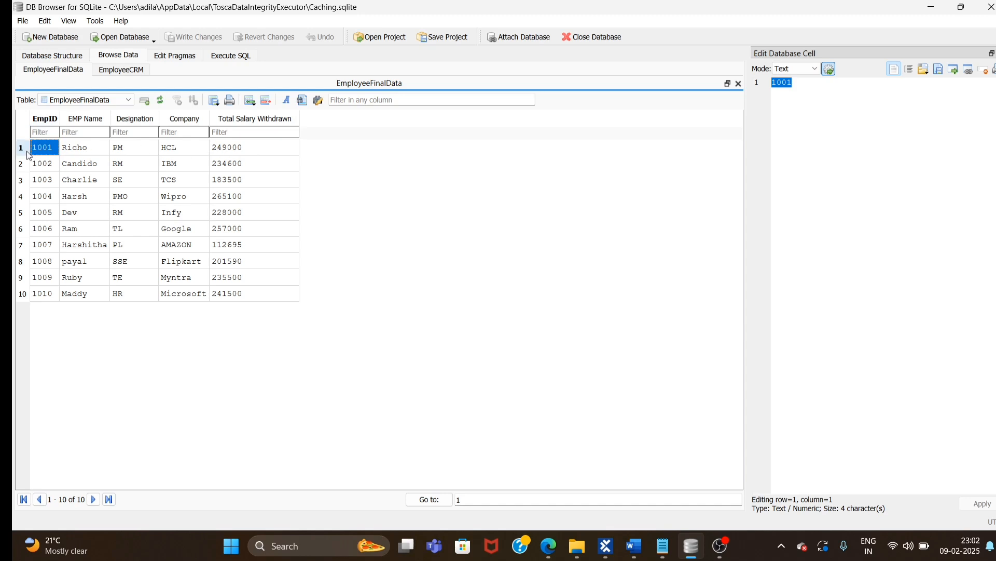
click(115, 68)
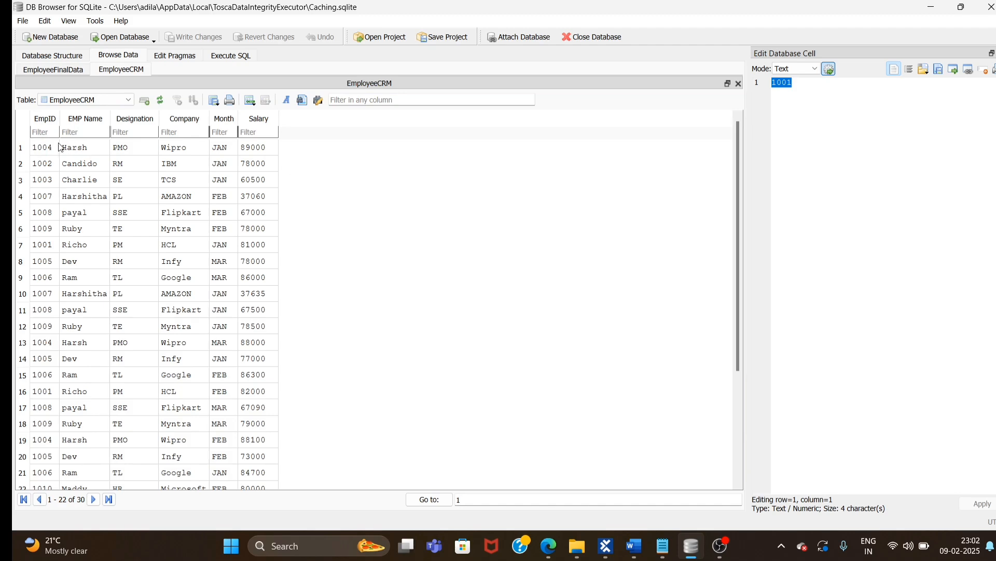
Step: Filter EmployeeCRM by the first employee's EmpID and compare the monthly salaries with that employee's Total Salary Withdrawn in EmployeeFinalData
click(47, 133)
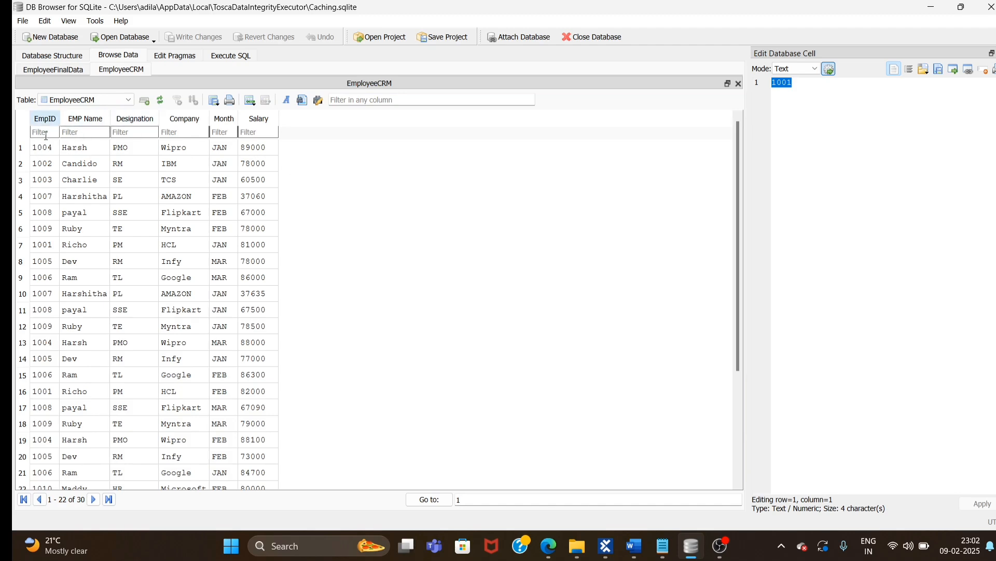
text(1001)
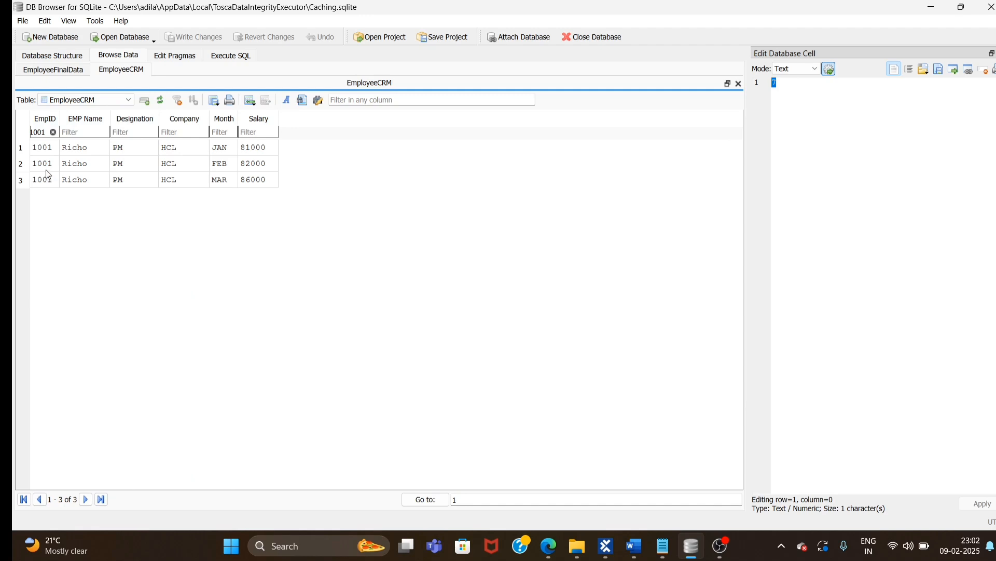
click(253, 130)
click(85, 70)
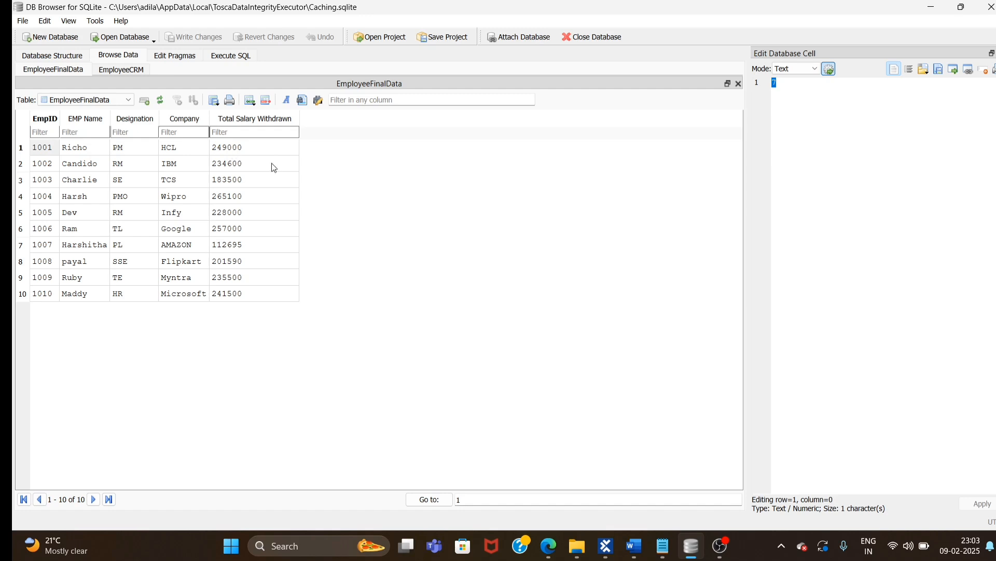
click(404, 258)
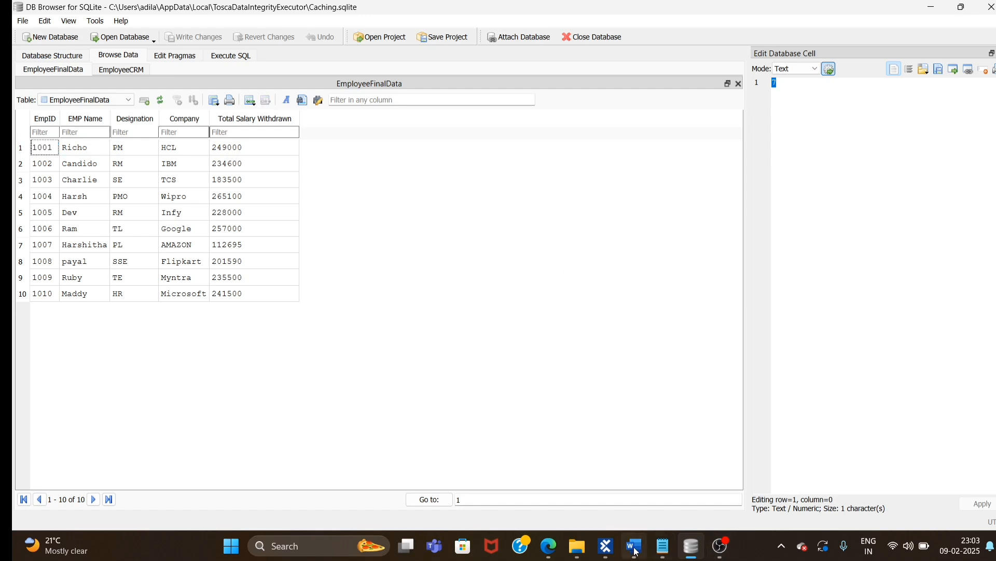
Step: Write and execute the SQL query "Select count(*) from EmployeeFinalData" in DB Browser for SQLite
click(605, 546)
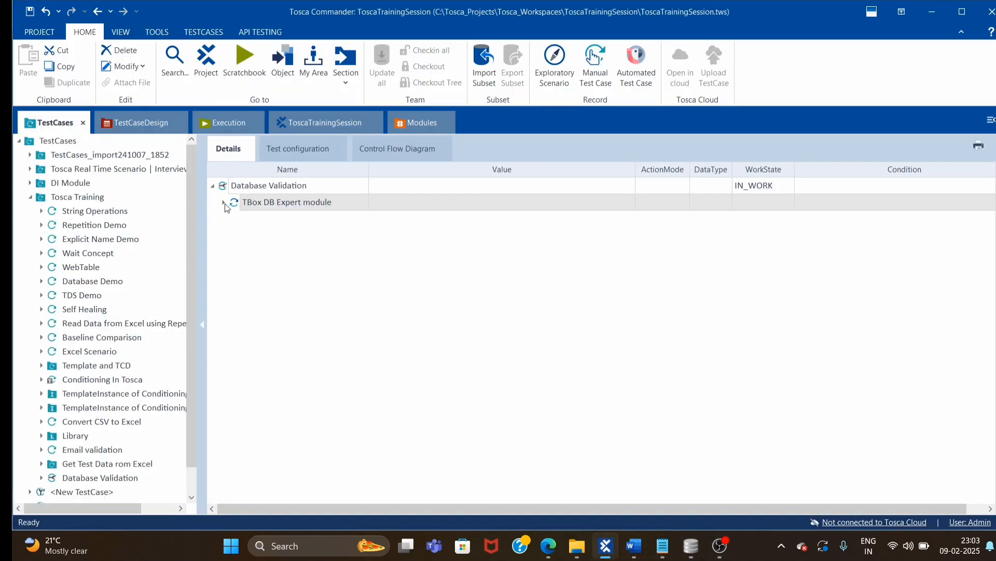
click(692, 546)
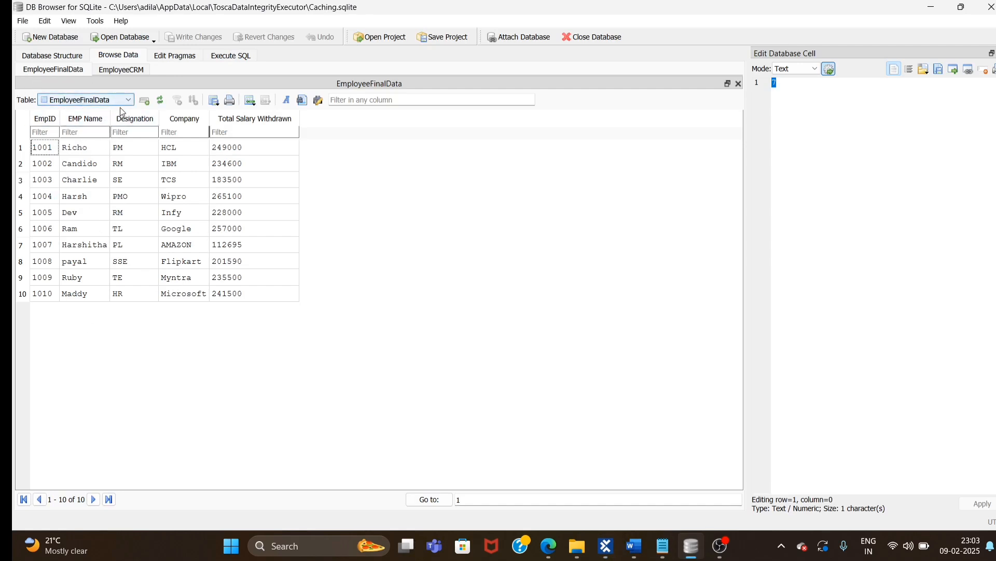
click(227, 58)
text(Selecy)
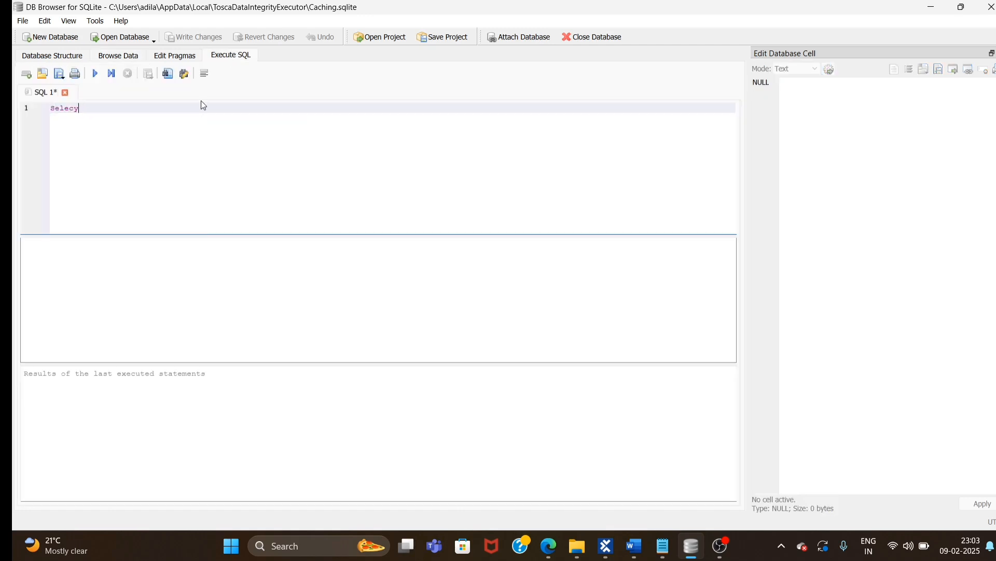
key(BackSpace)
text(t coun)
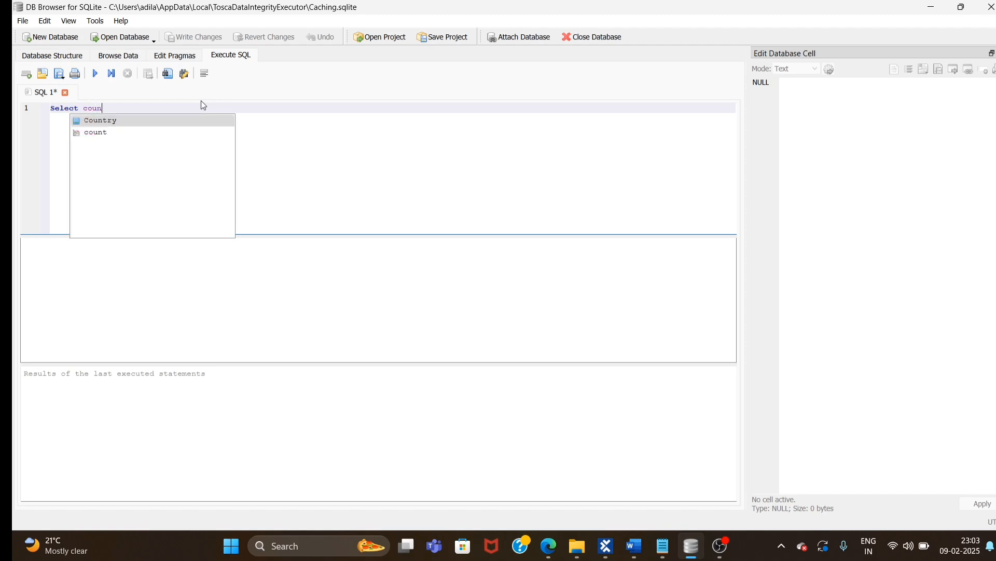
text(t()
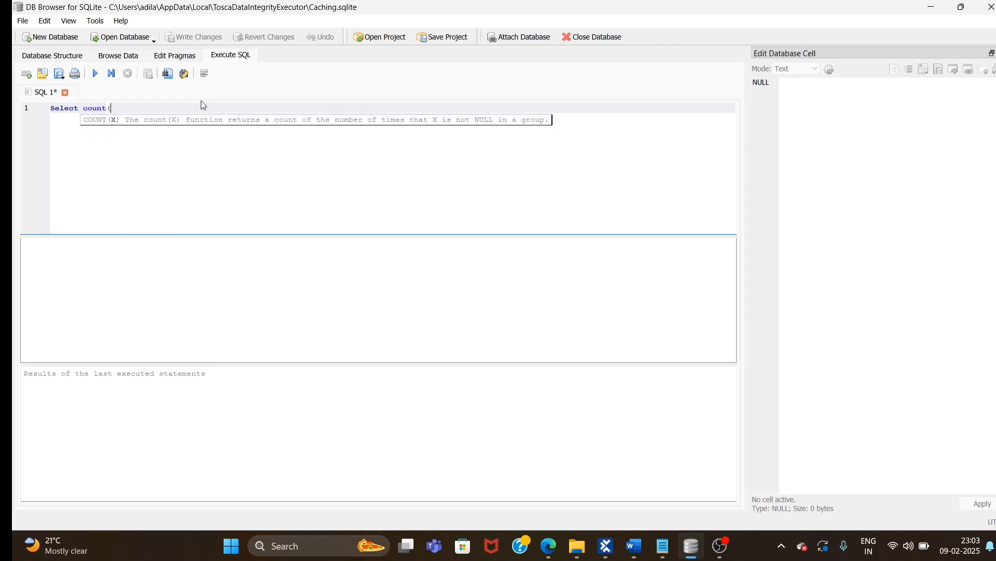
text(8)
key(BackSpace)
text(*))
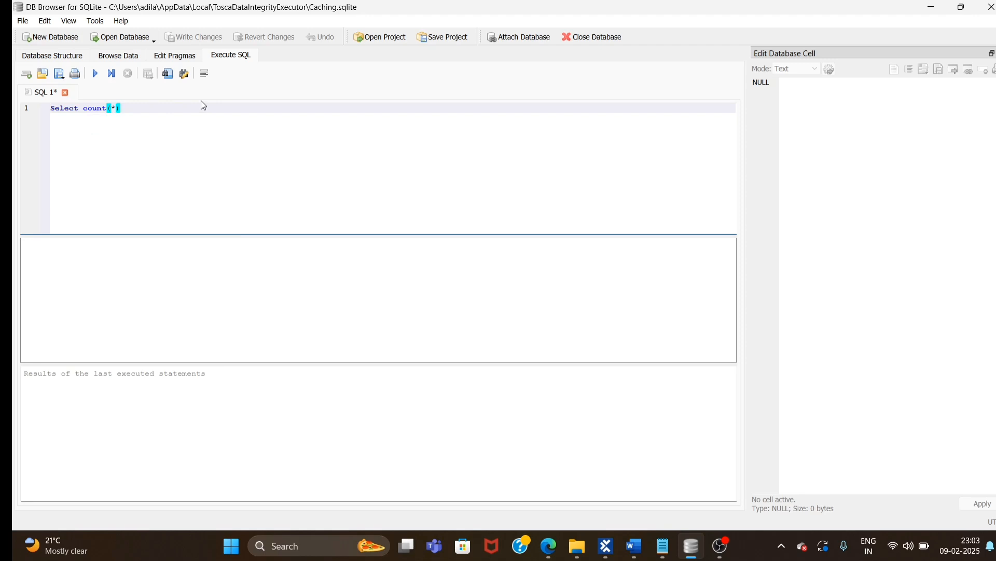
text( from Emplo)
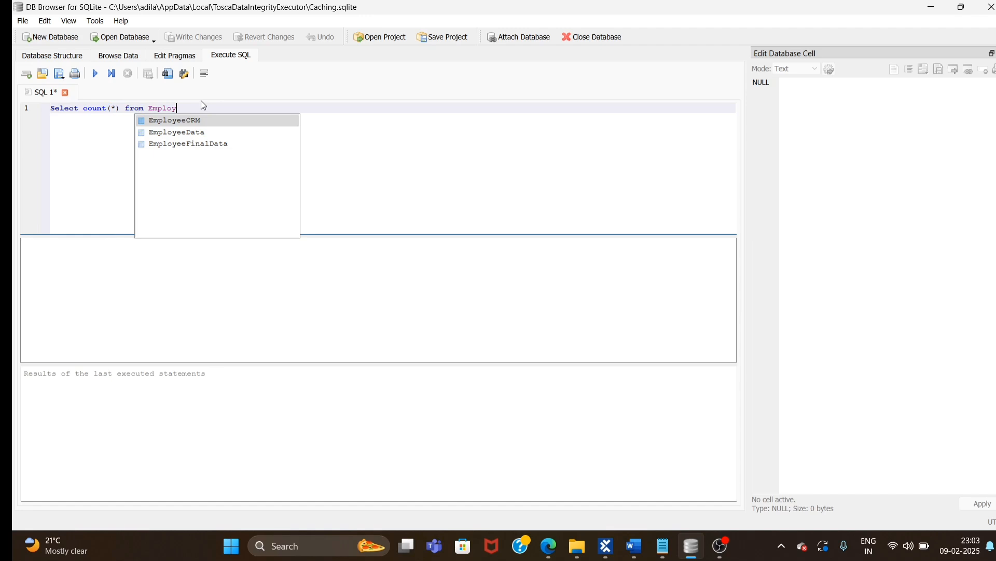
text(y)
key(Down)
key(Down)
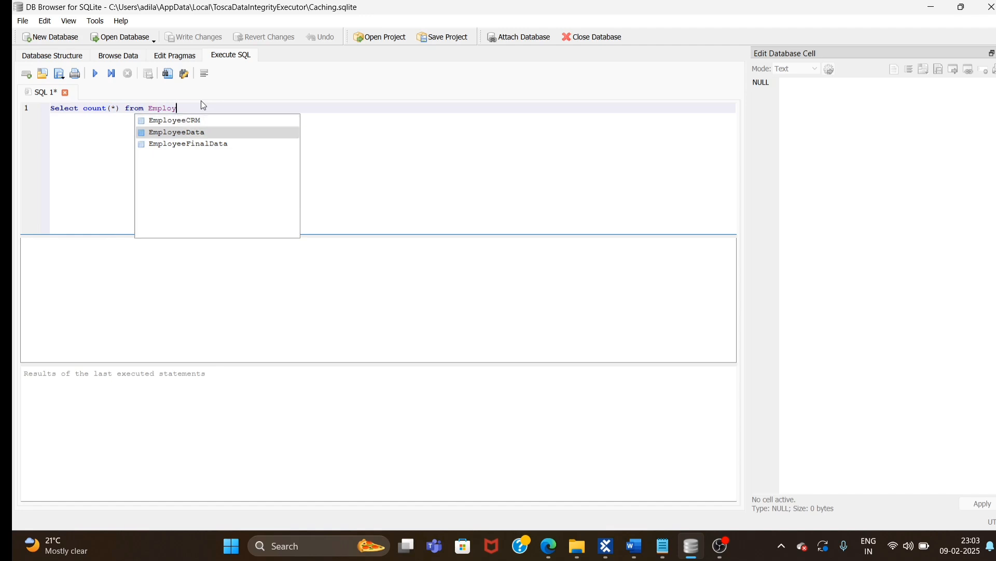
key(Return)
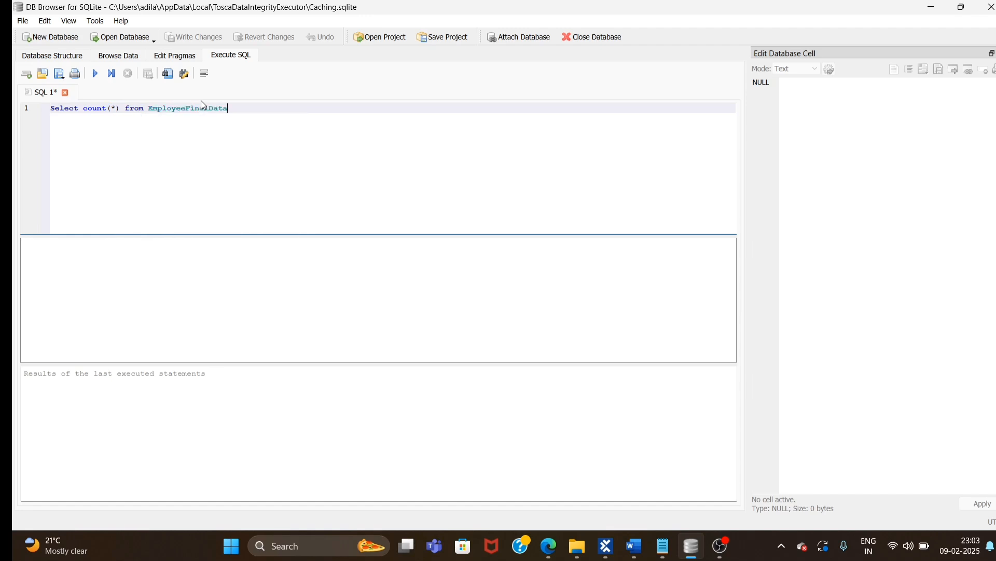
click(95, 73)
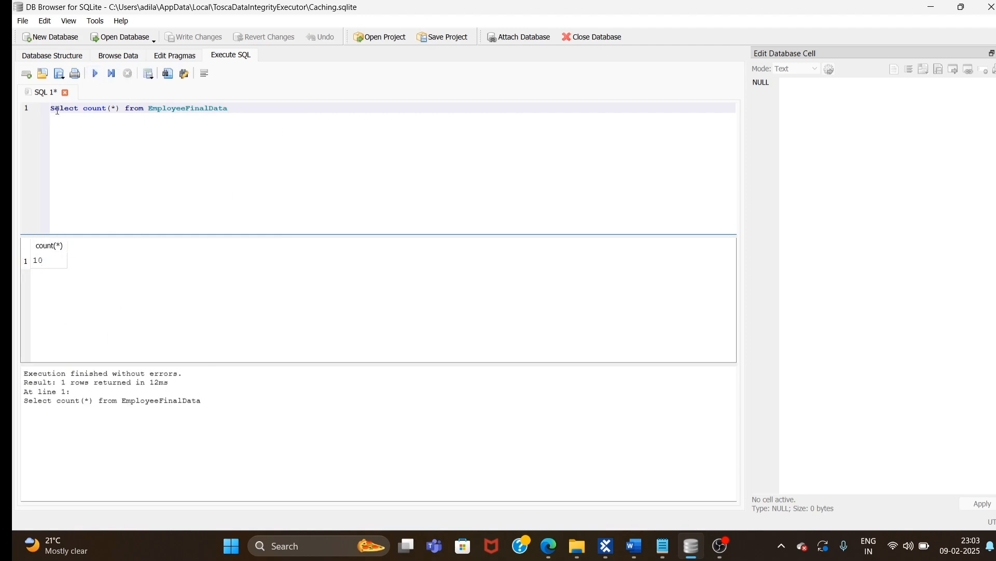
Step: Copy the count query and, in Tosca Commander, paste it as the SQL Statement value of the TBox DB Expert module
key(ctrl+a)
key(ctrl+c)
key(alt+Tab)
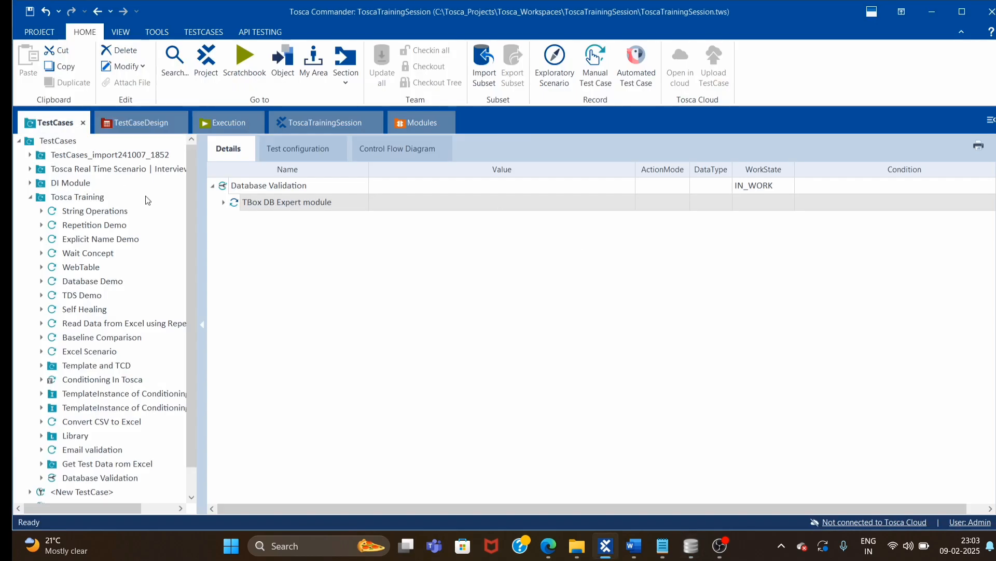
click(225, 202)
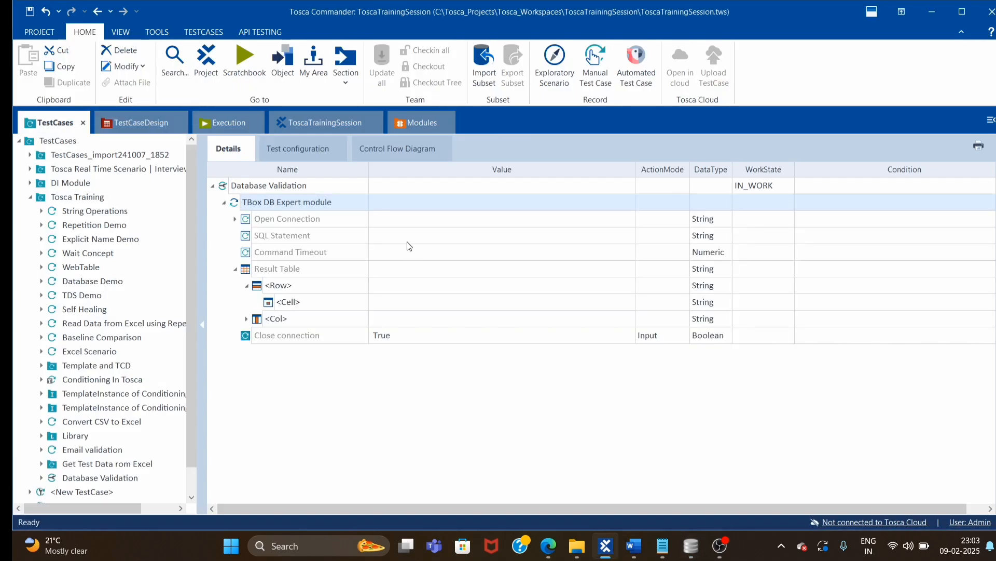
click(447, 232)
click(446, 232)
key(ctrl+v)
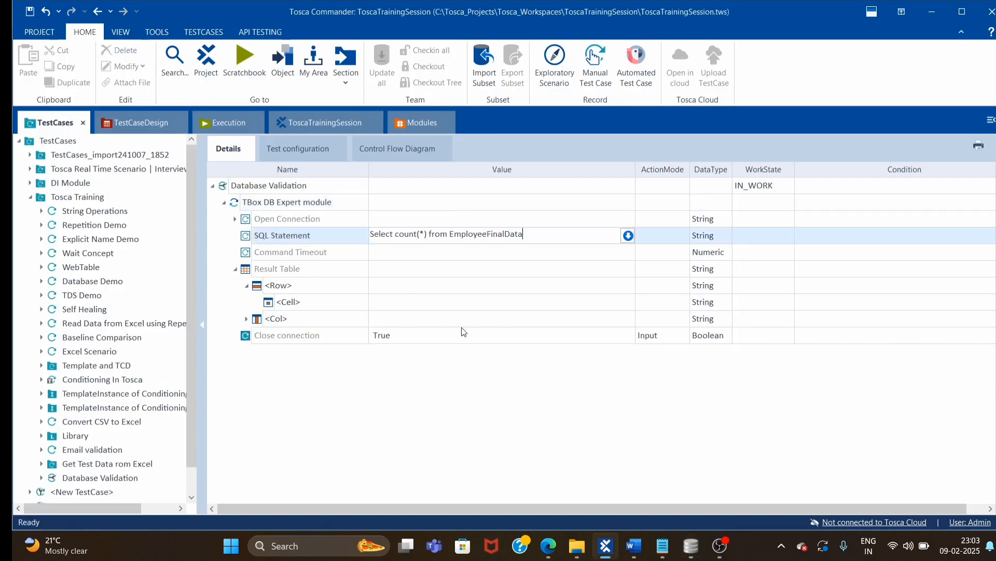
click(428, 389)
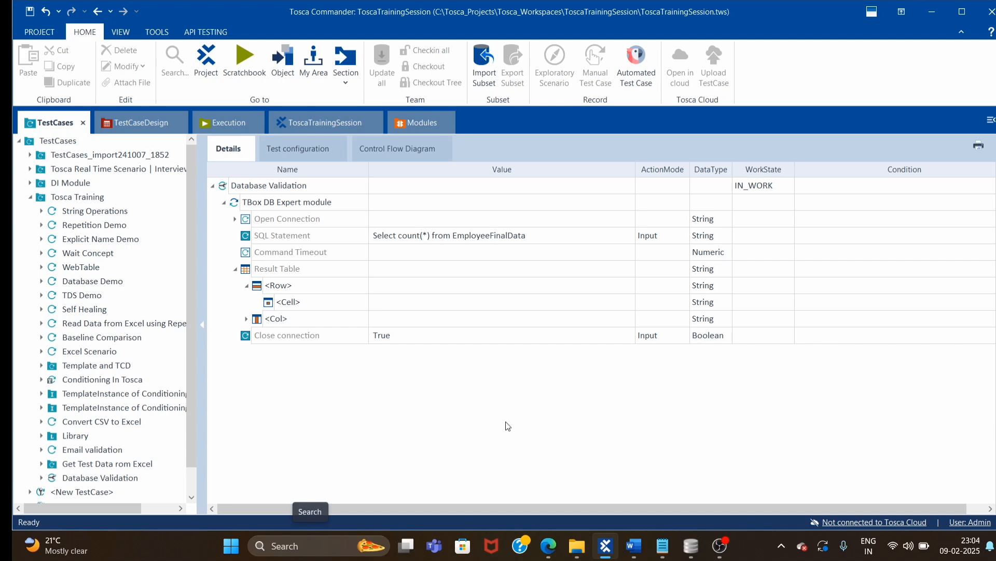
Step: Open ODBC Data Sources (64-bit) from Windows, check the SQLITE system DSN configuration, and close it without changes
click(269, 546)
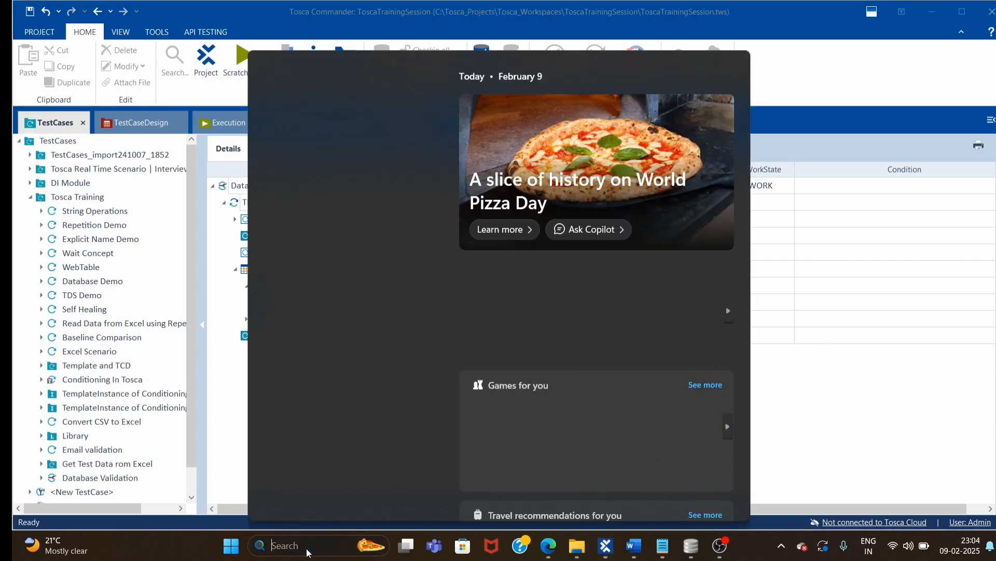
text(ODBC)
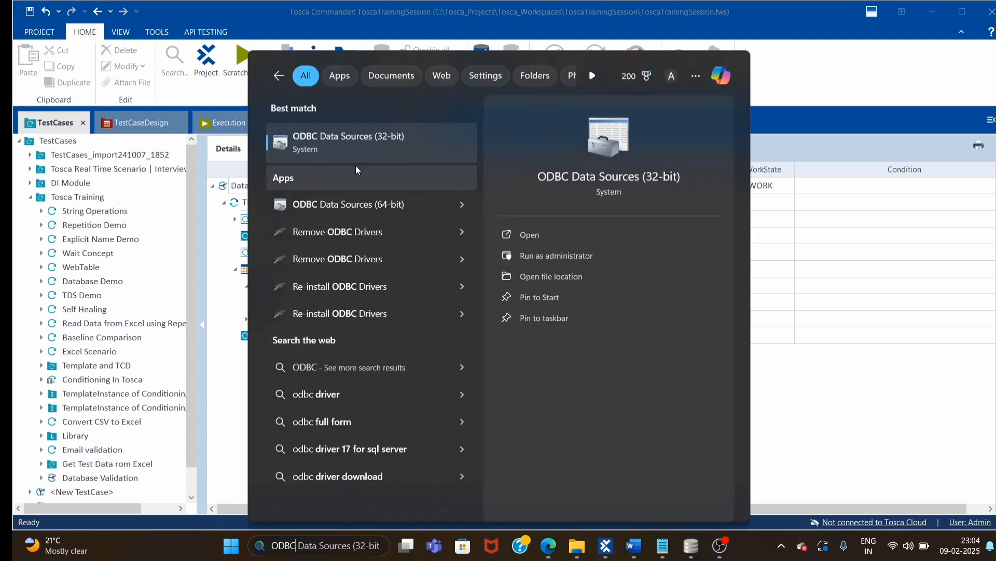
click(319, 205)
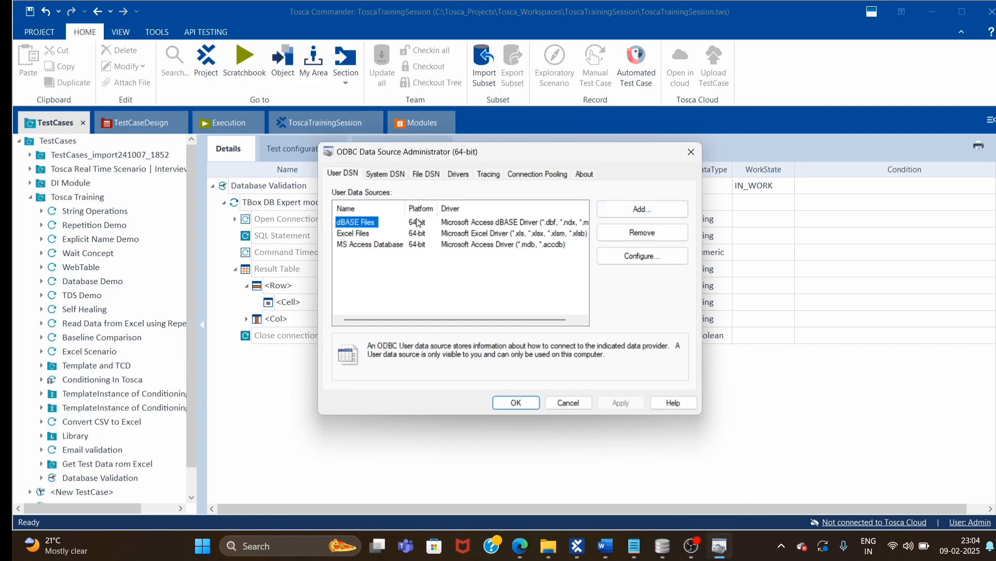
click(399, 174)
click(350, 244)
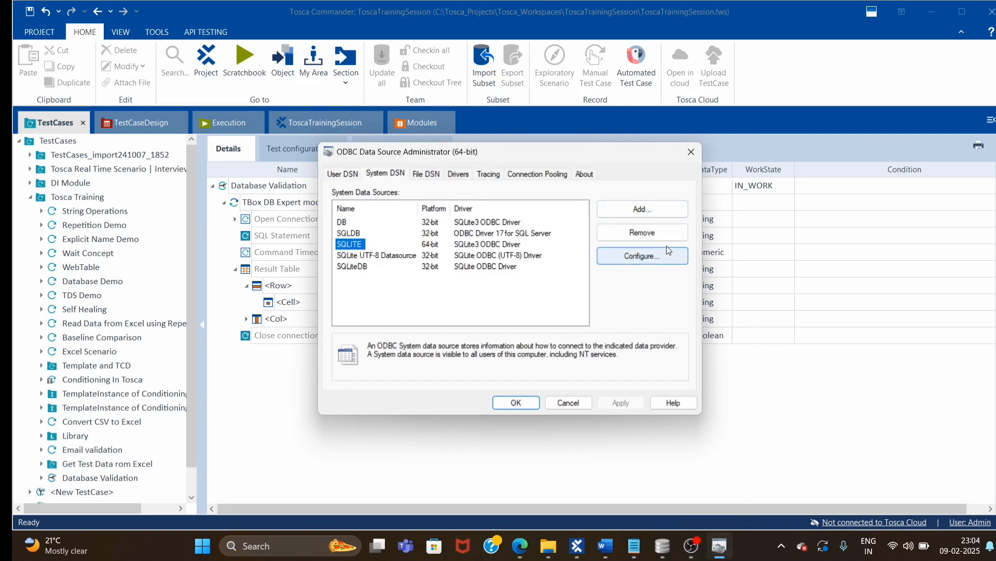
click(642, 255)
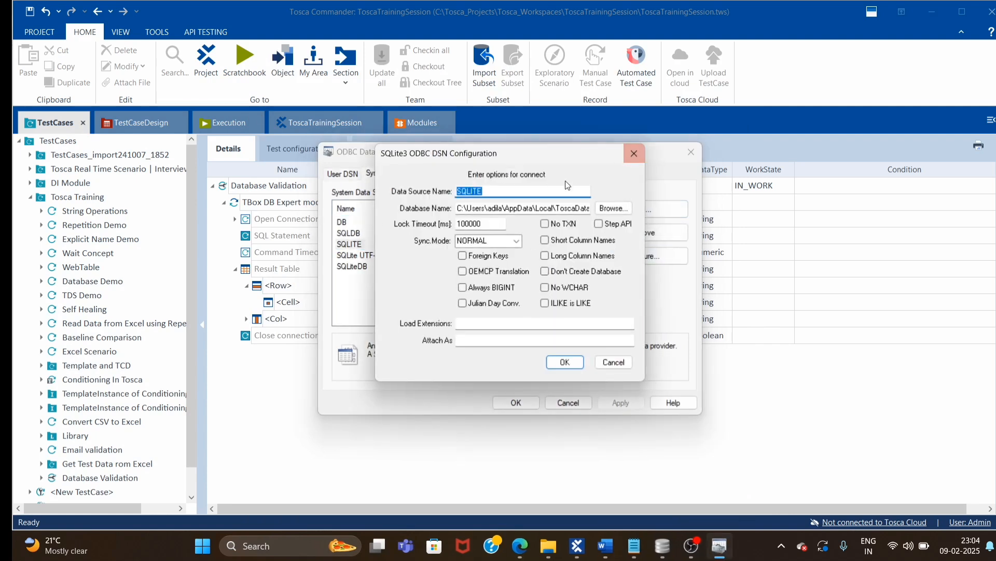
click(640, 160)
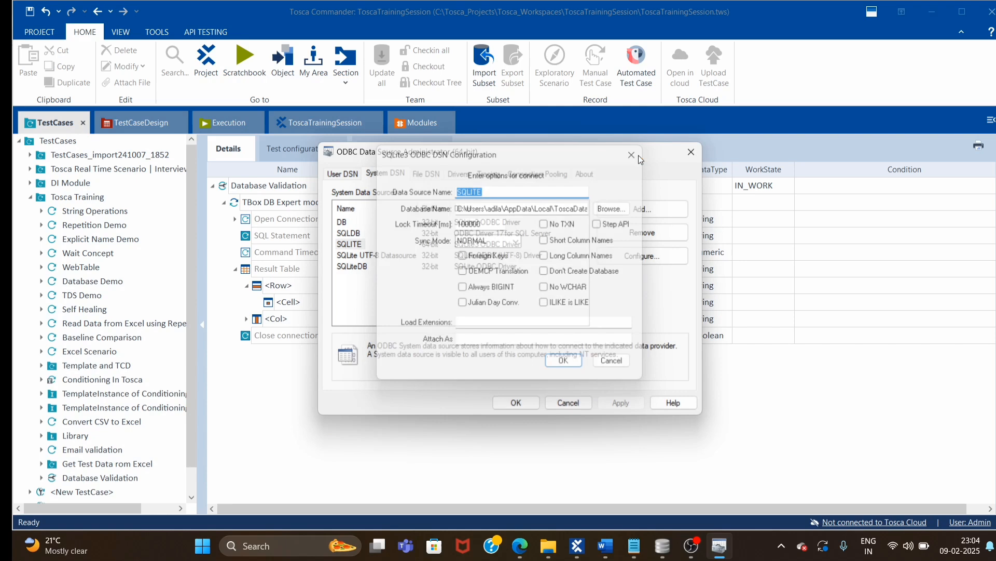
click(691, 152)
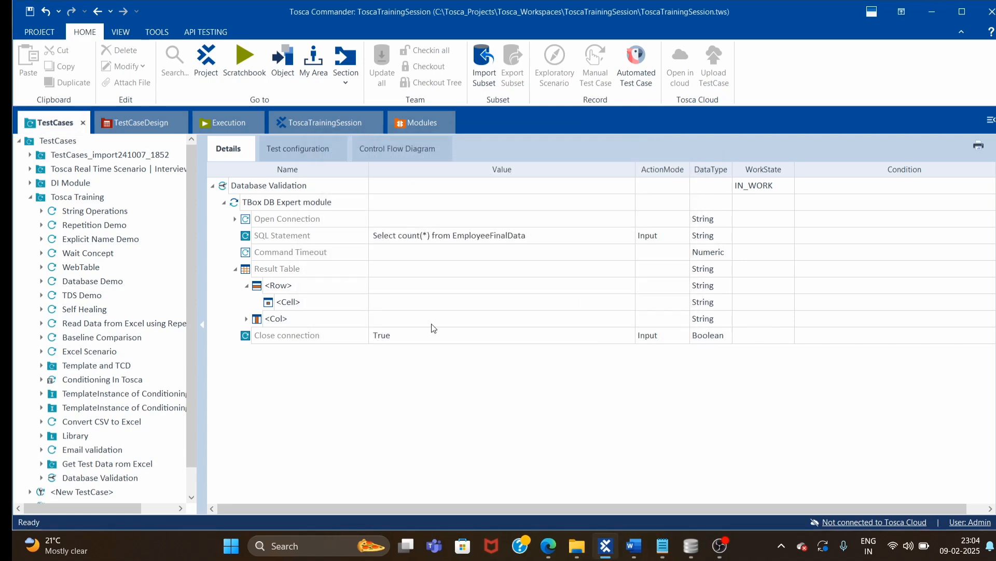
Step: Set the module's Open Connection values to DSN SQLITE and connection name Connect1, then collapse the Open Connection group
click(235, 219)
click(514, 251)
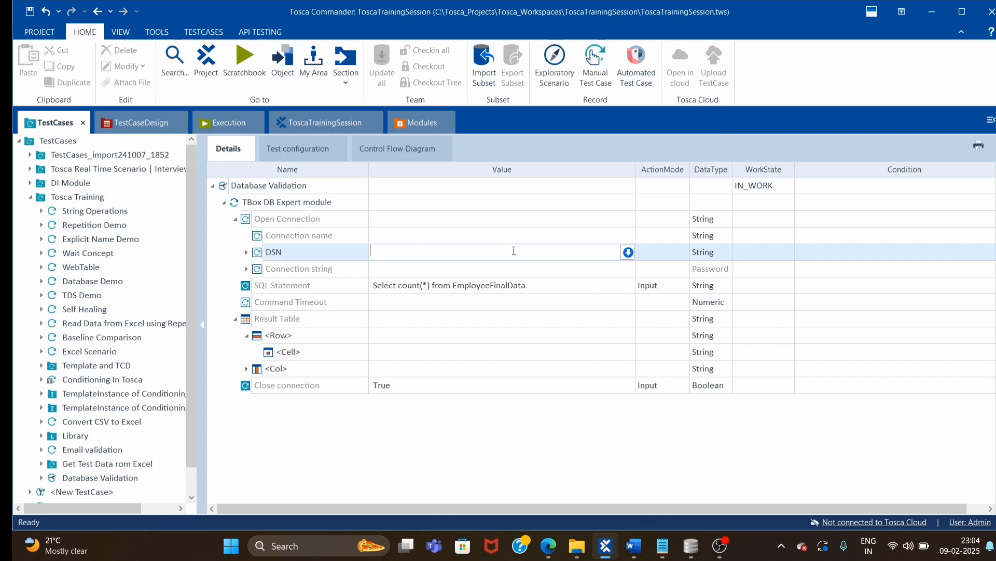
text(SQLITE)
click(380, 238)
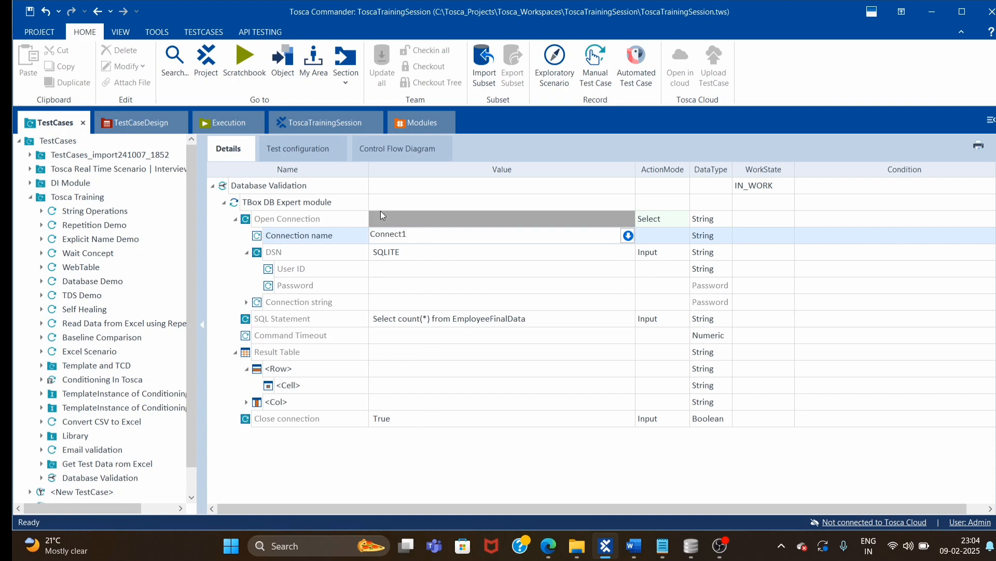
click(357, 461)
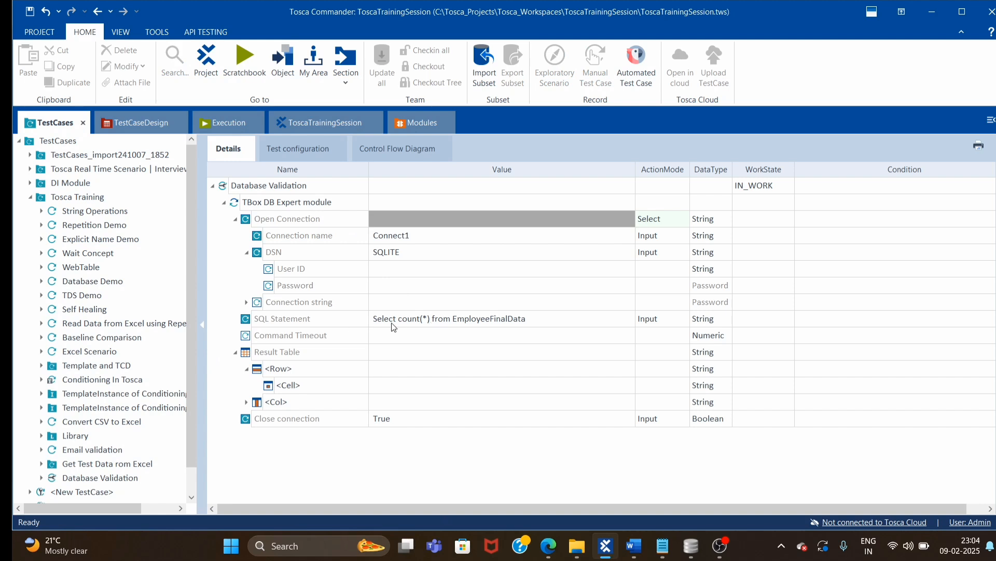
click(396, 256)
click(235, 219)
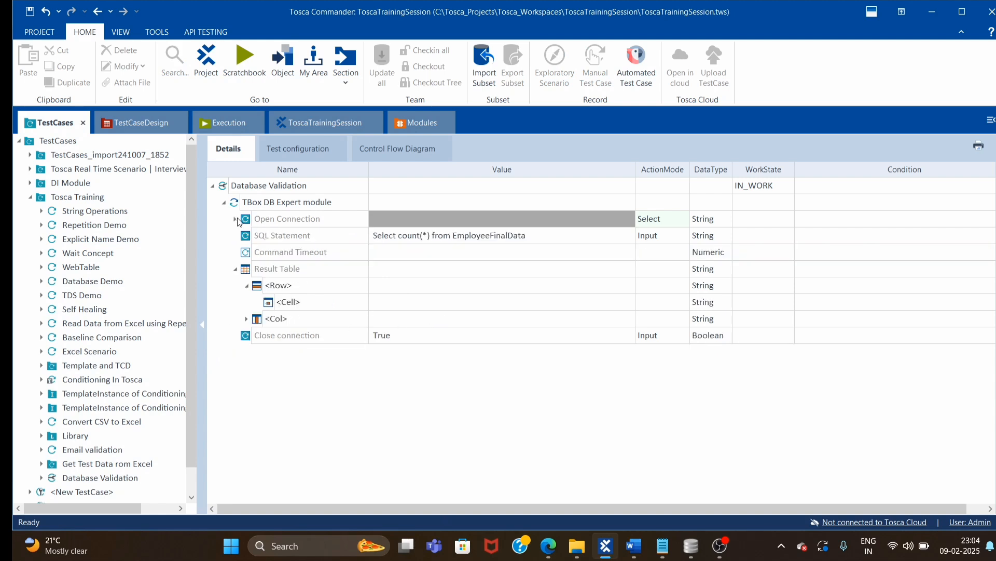
Step: Name the Result Table row #2 and its cell #1, checking the query's result layout in DB Browser for SQLite
double_click(300, 291)
text(#2)
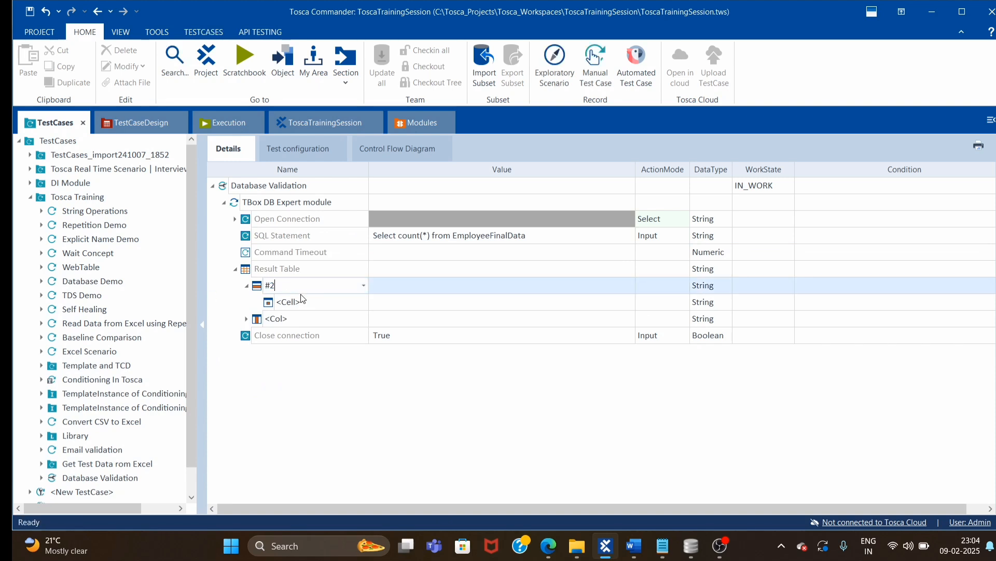
click(692, 545)
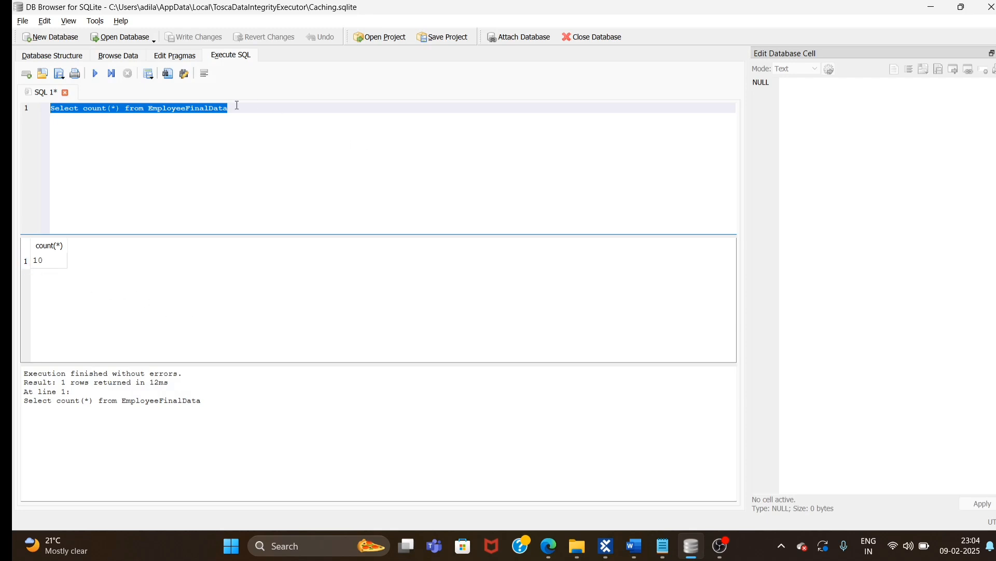
key(alt+Tab)
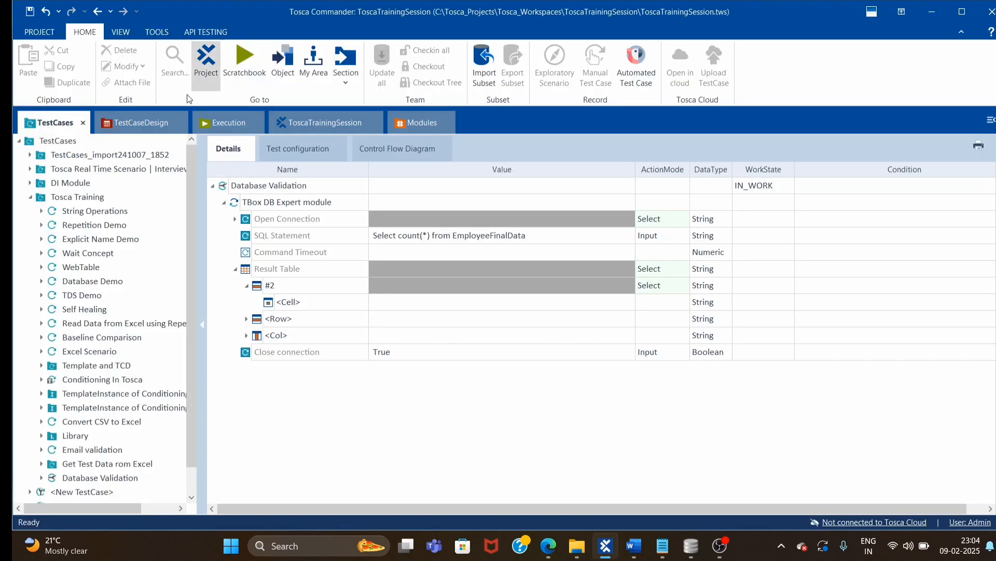
click(353, 301)
click(304, 302)
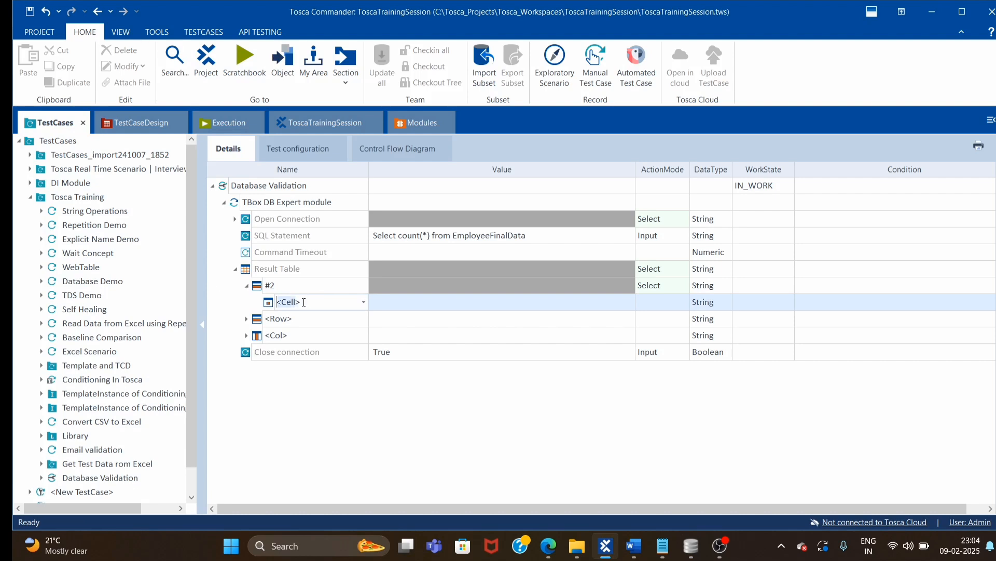
key(BackSpace)
text(#1)
Step: Buffer Result Table cell #1 under the name RC by setting its action mode to Buffer, and recheck the count result in DB Browser for SQLite
click(409, 296)
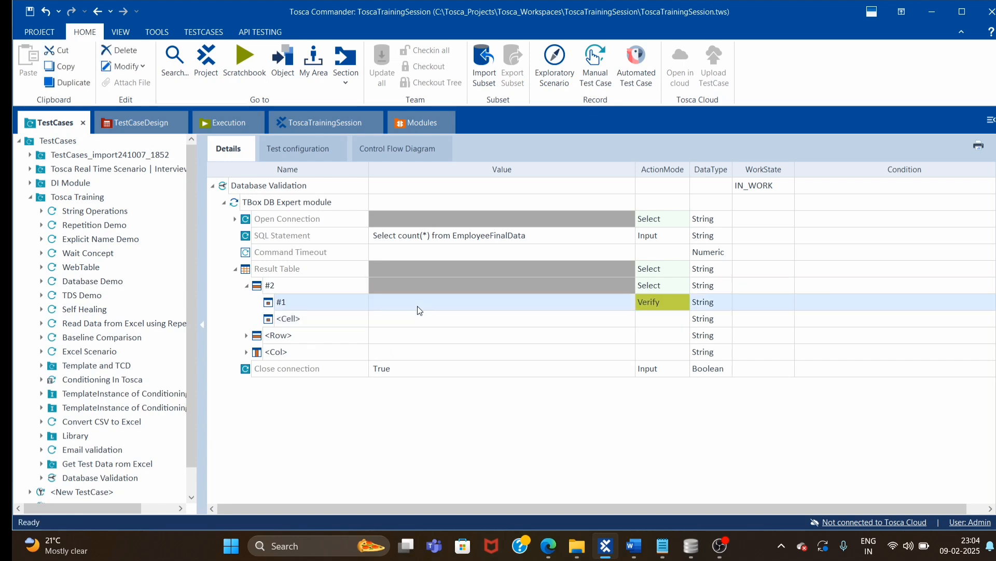
click(419, 306)
text(RC)
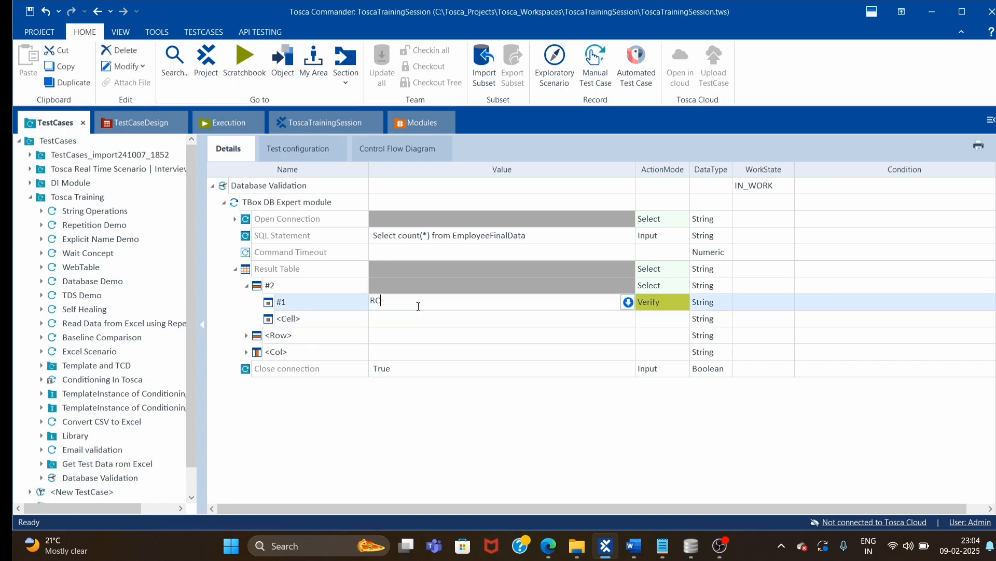
click(665, 301)
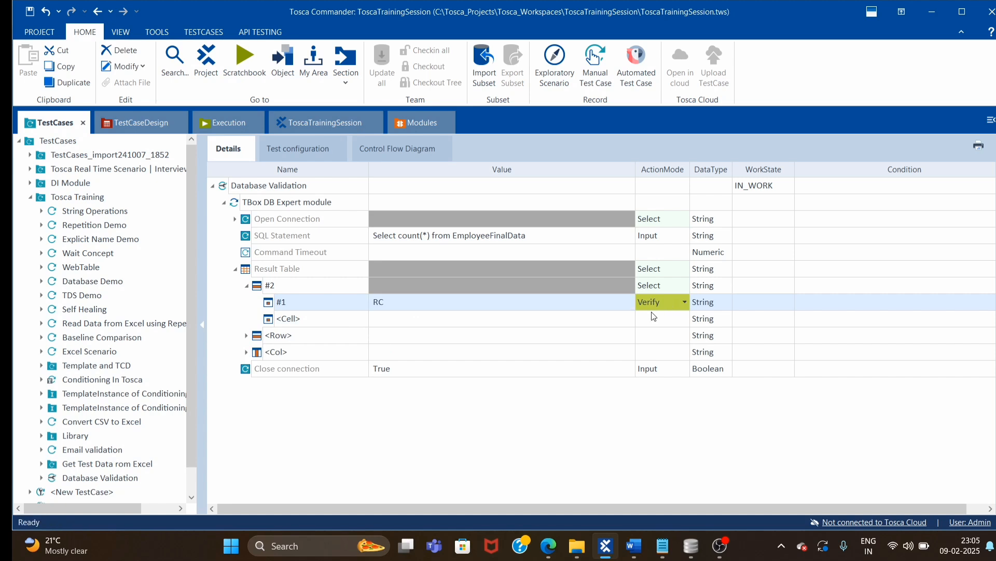
text(Buffer)
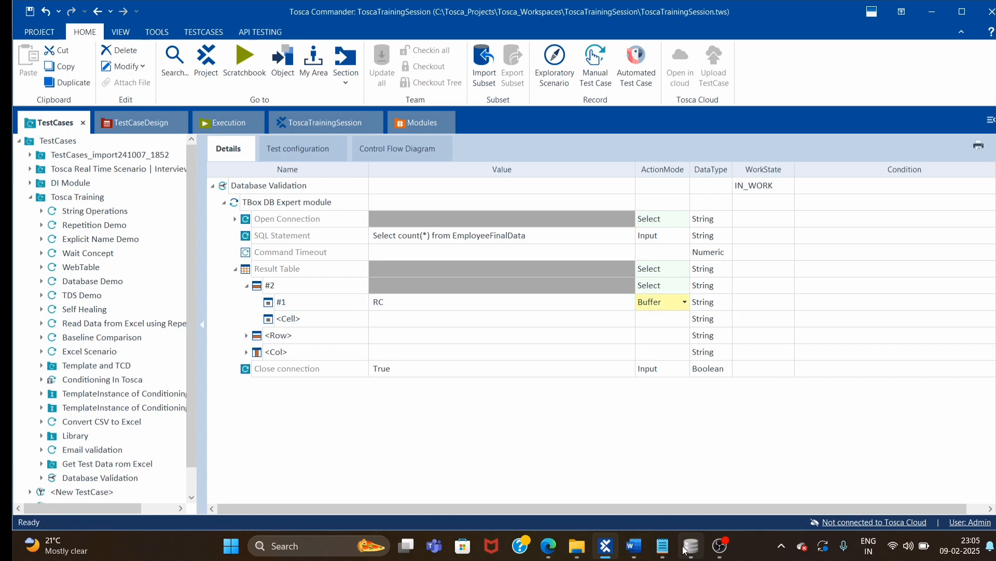
click(691, 546)
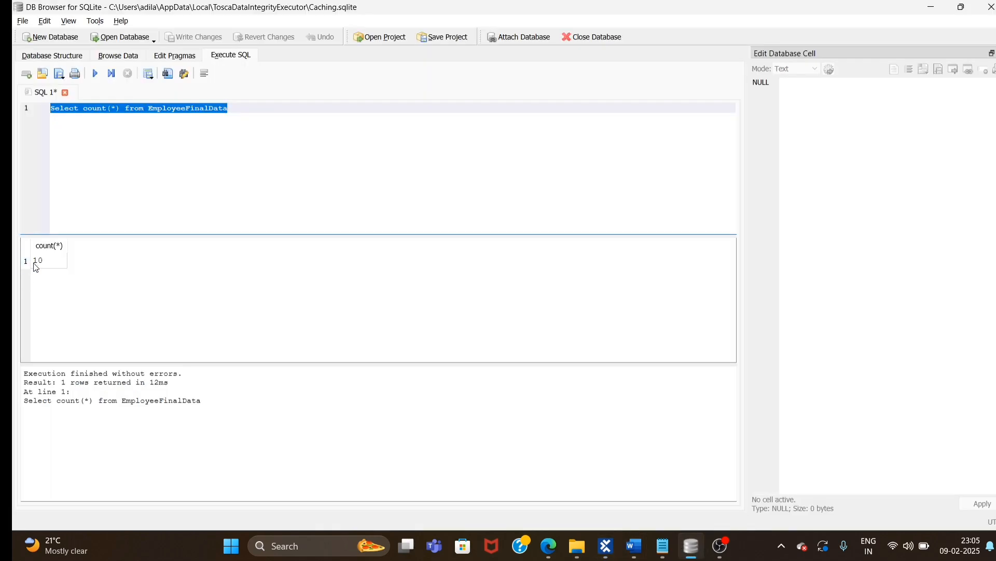
key(alt+Tab)
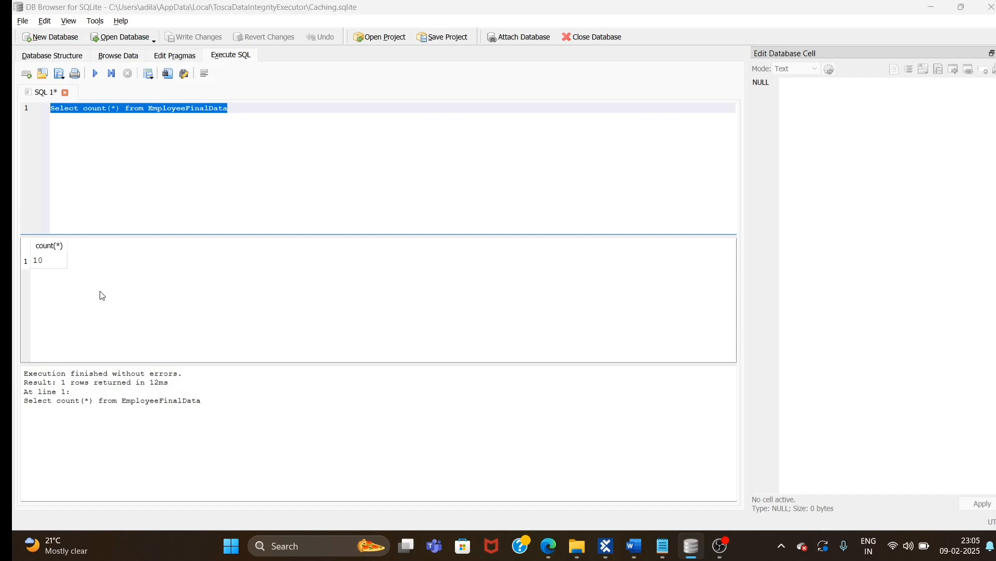
Step: Run the TBox DB Expert module in ScratchBook, dock the results as a tab, and expand the Result Table log to cell #1
right_click(269, 202)
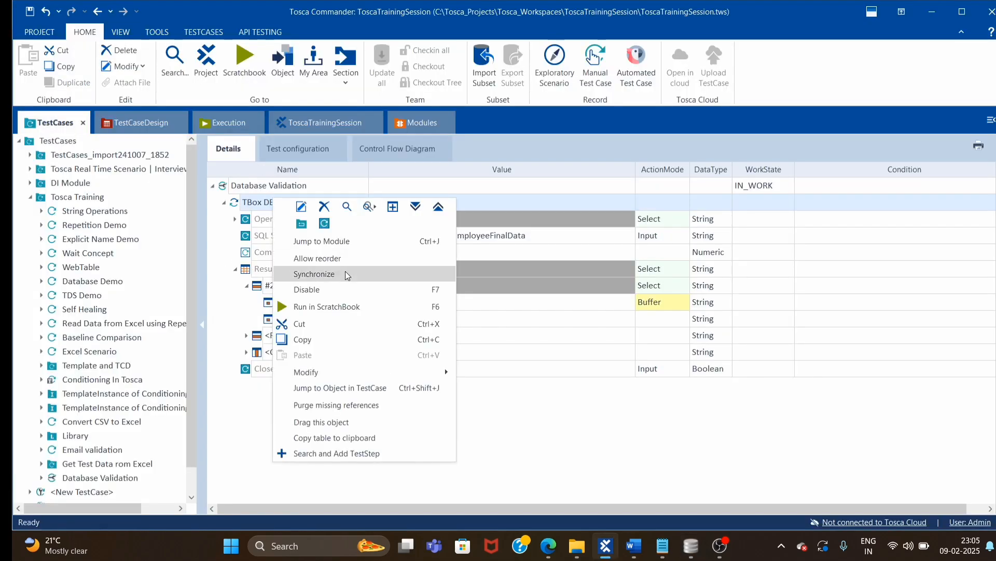
click(307, 310)
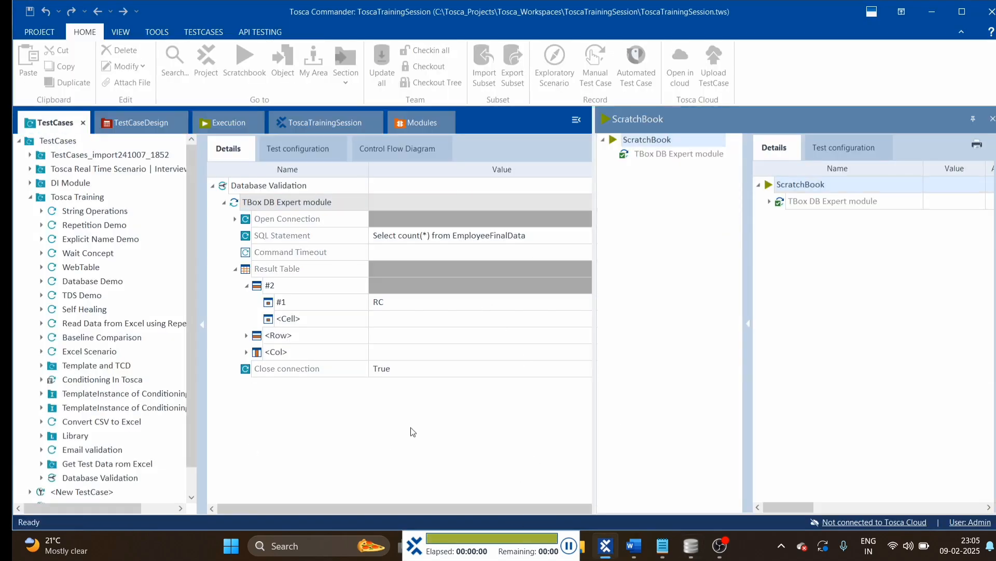
right_click(718, 115)
click(766, 156)
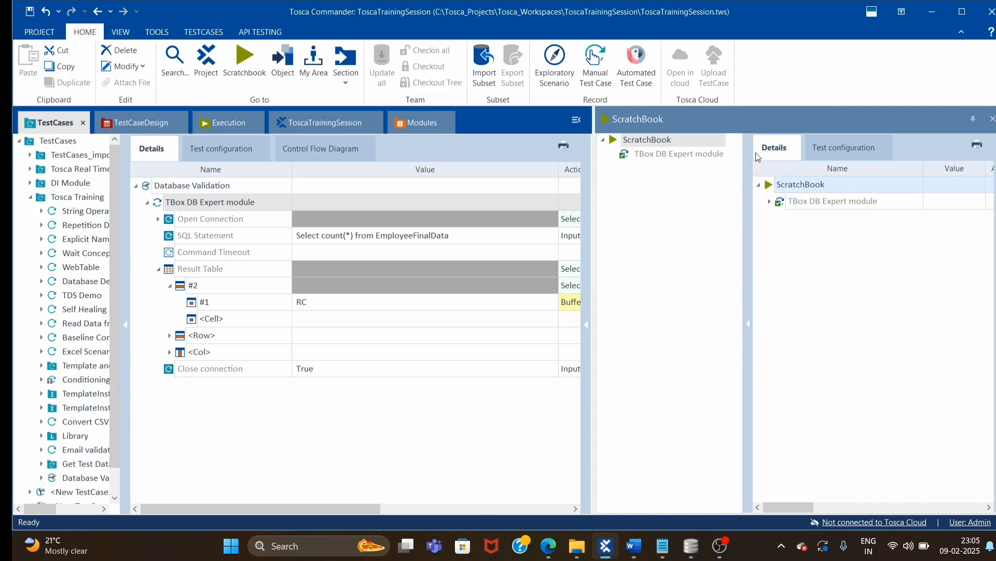
click(394, 203)
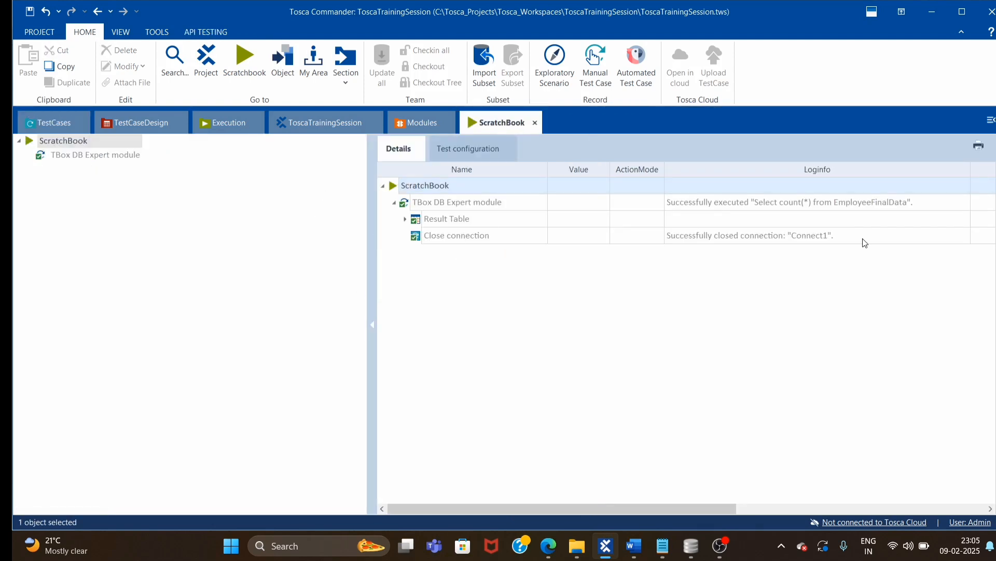
click(404, 220)
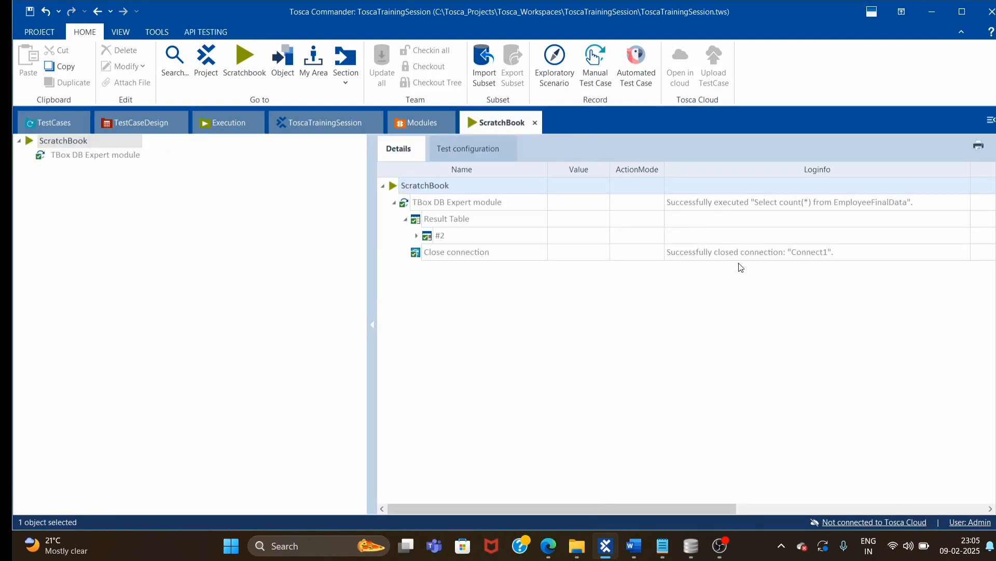
click(418, 236)
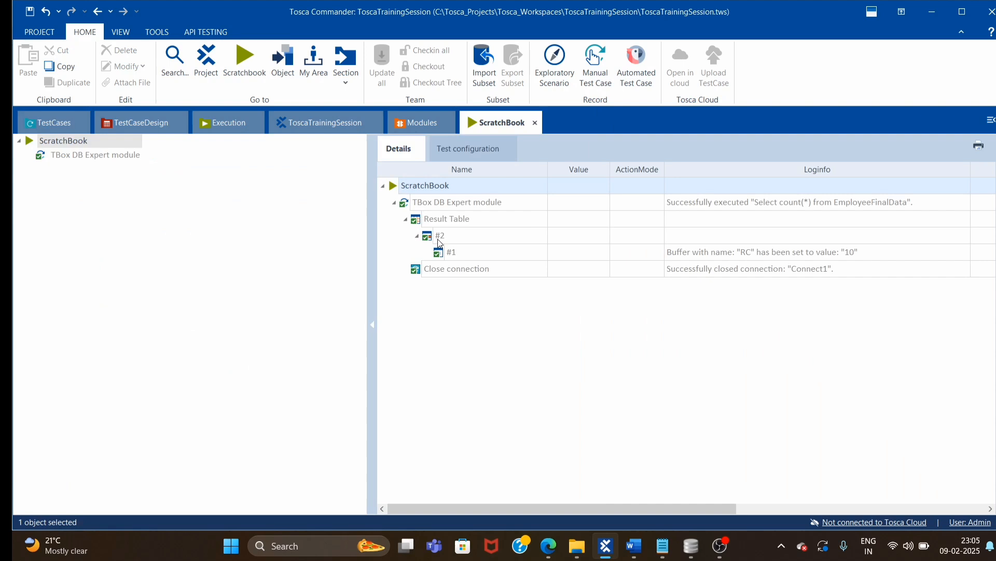
click(761, 254)
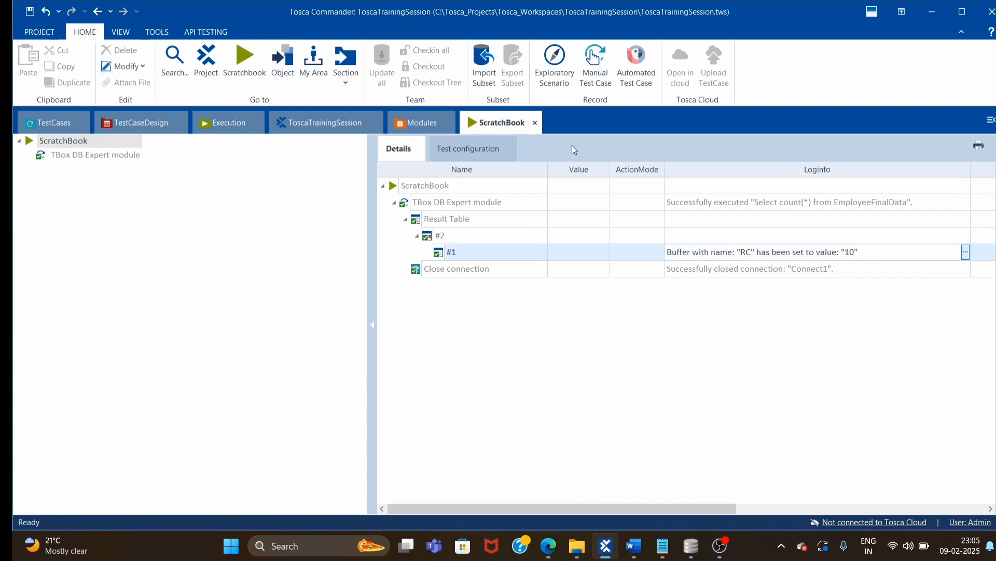
Step: Collapse the module in the Database Validation test case and create a test step folder named Repetition in that test case
click(57, 123)
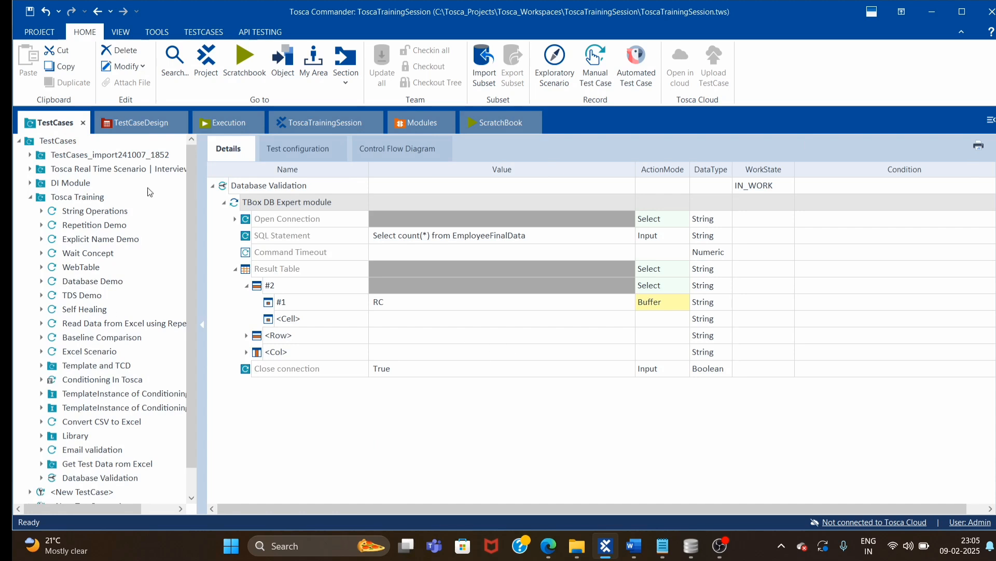
click(234, 270)
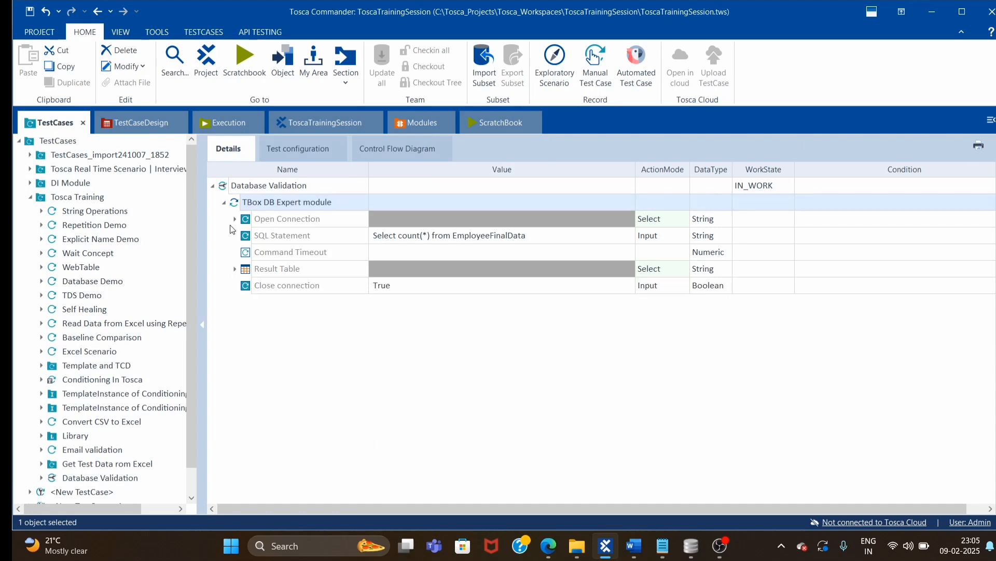
click(224, 202)
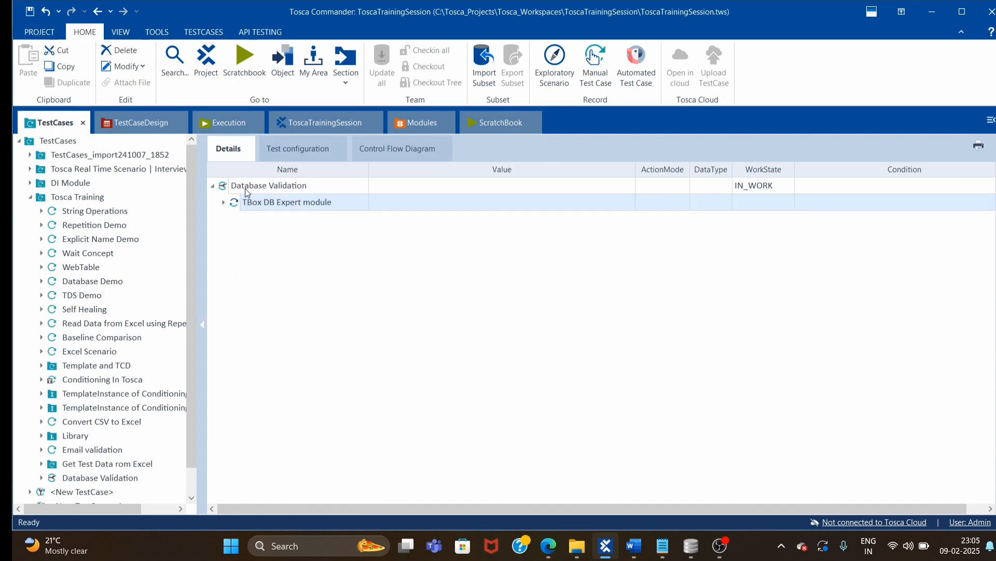
right_click(248, 193)
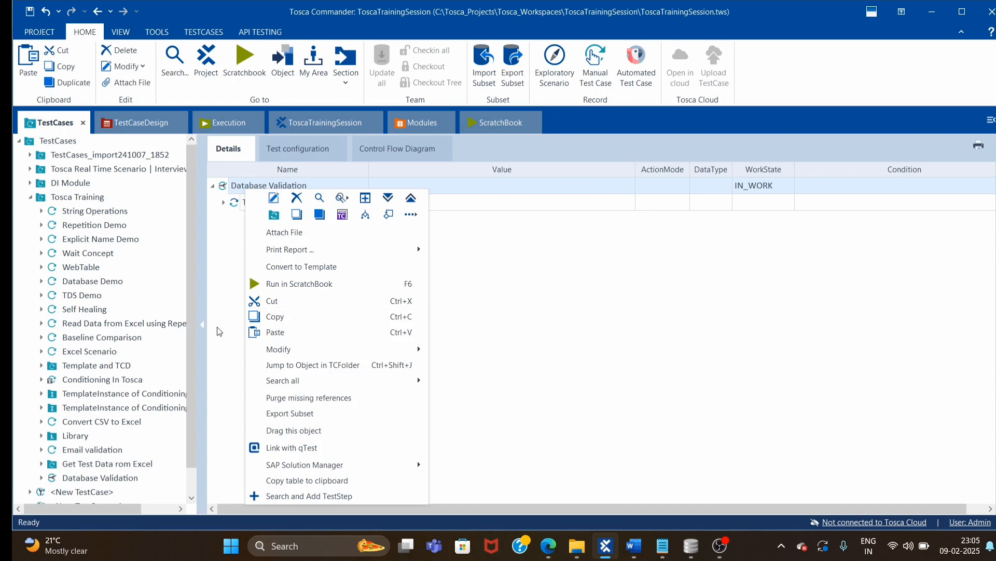
click(274, 217)
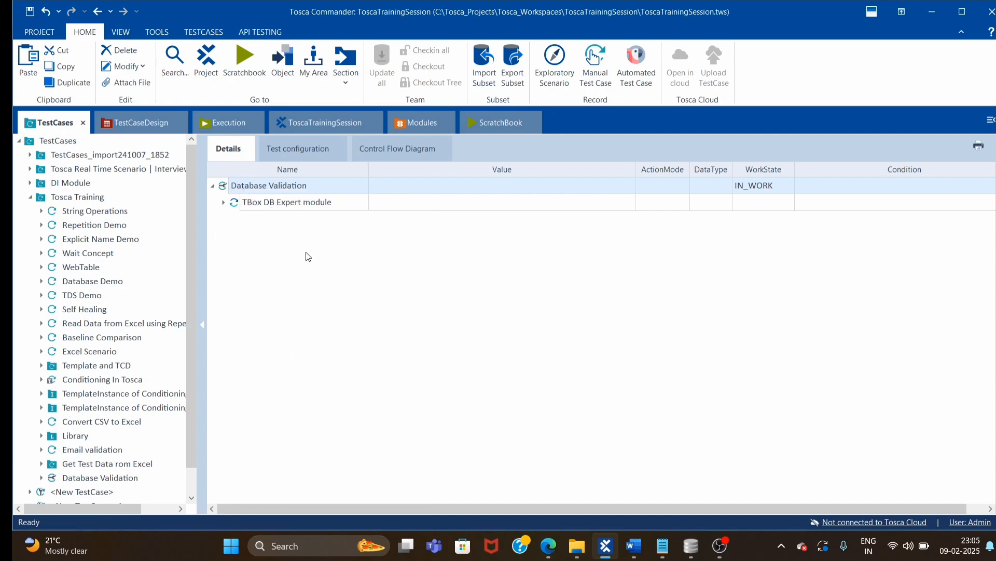
text(petition)
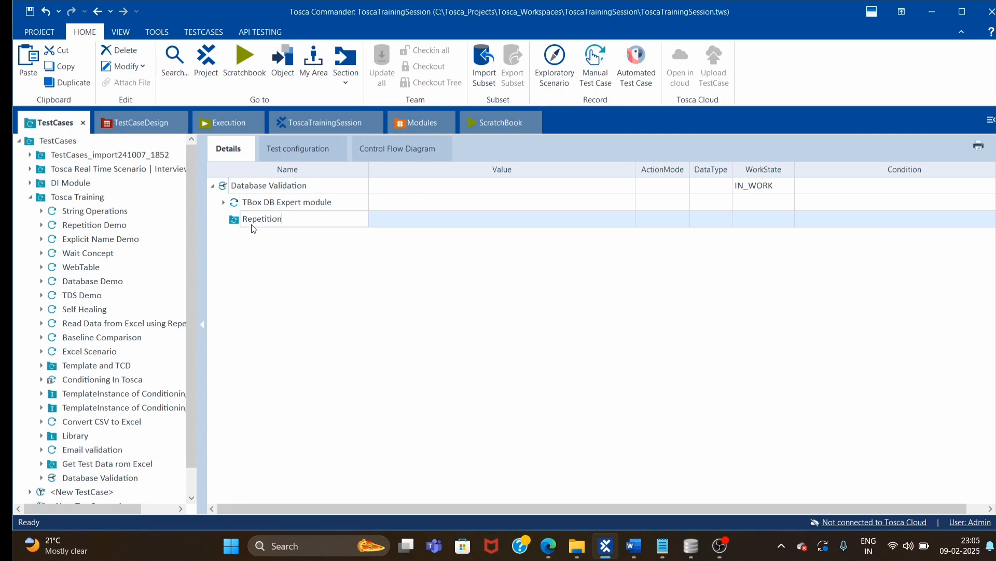
Step: Set the Repetition folder's Repetition property to the buffer expression {B[RC]}
click(234, 222)
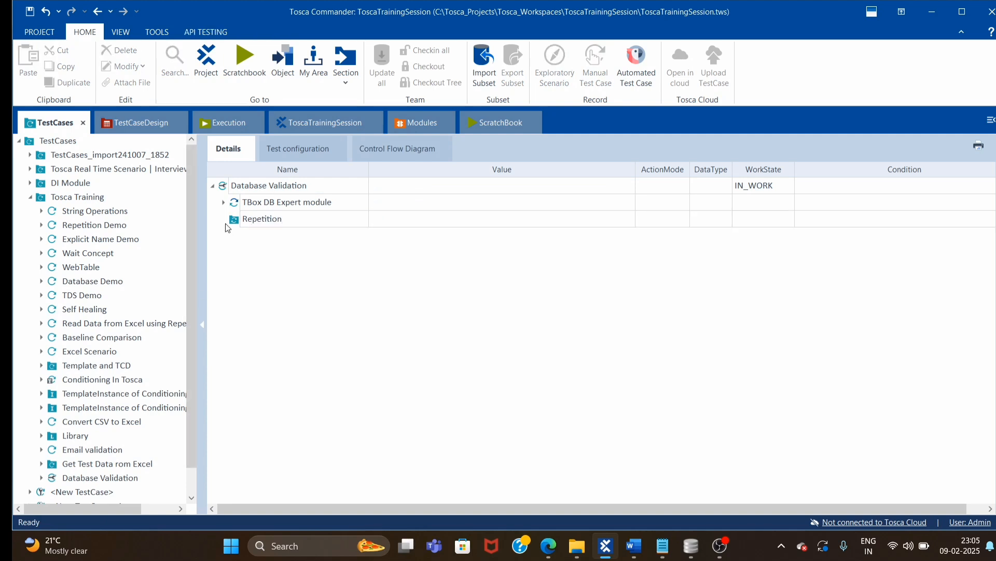
click(995, 324)
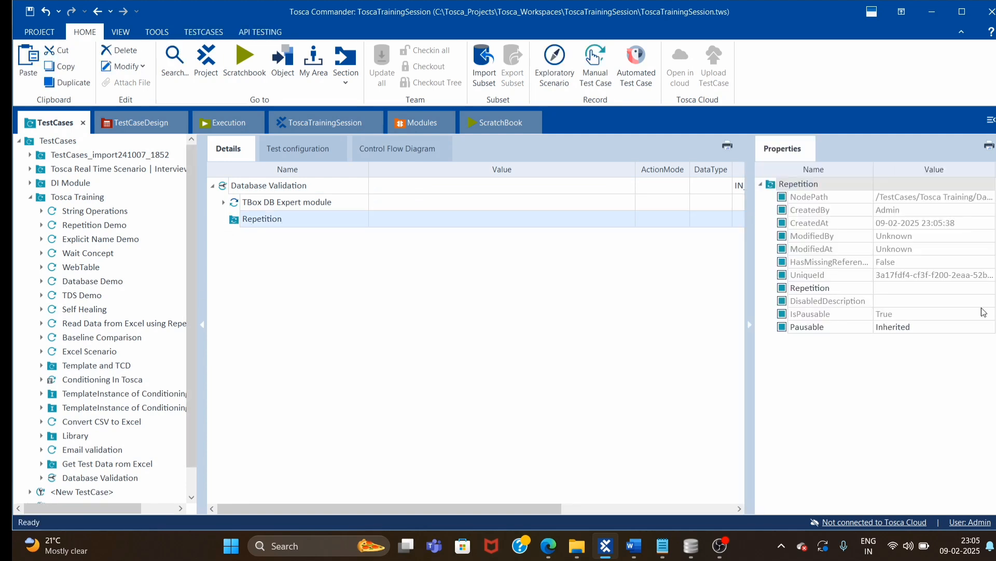
click(939, 292)
click(939, 290)
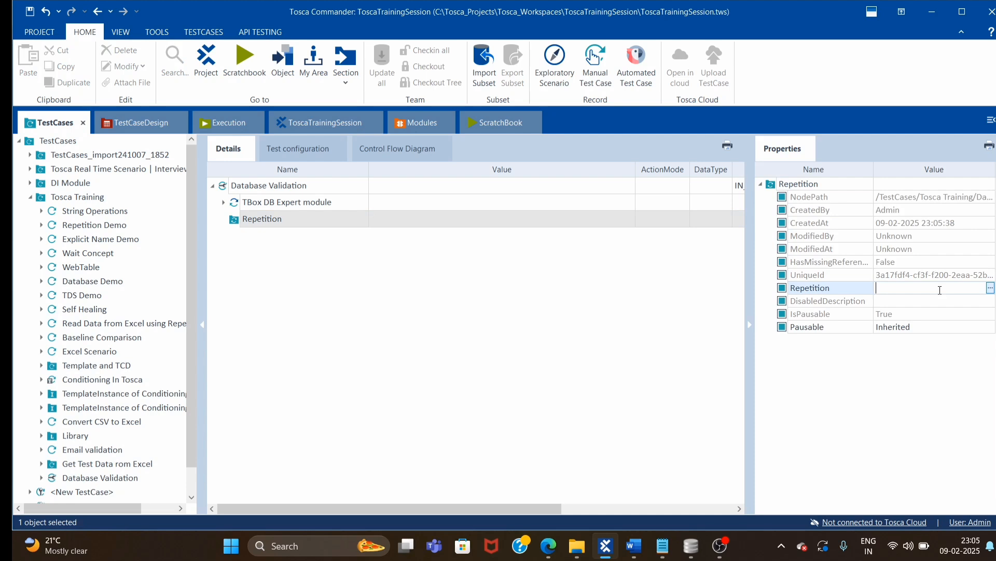
text({B[RC]})
click(387, 332)
Step: Copy the TBox DB Expert module into the Repetition folder and expand the copy
click(237, 207)
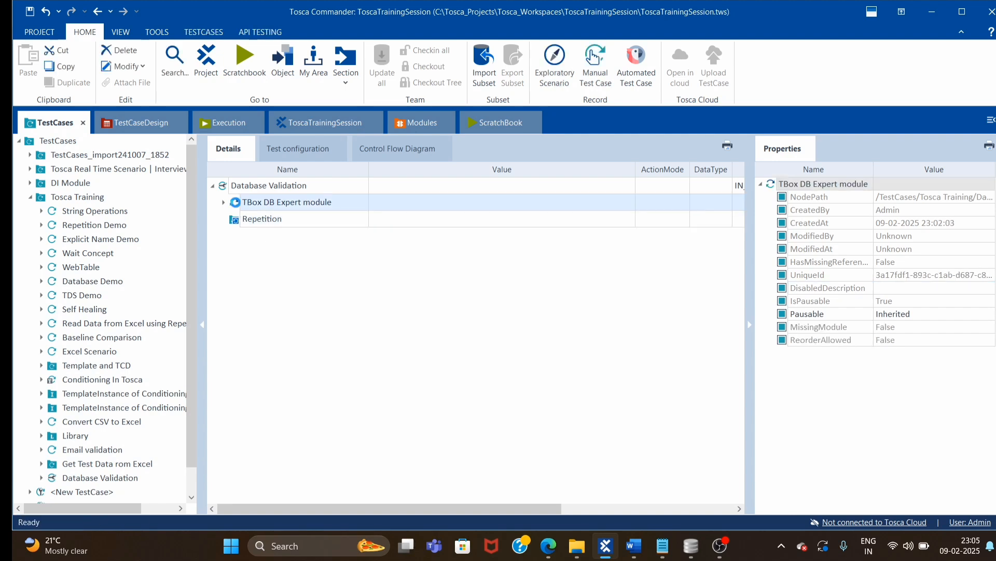
click(235, 221)
key(ctrl+v)
click(261, 298)
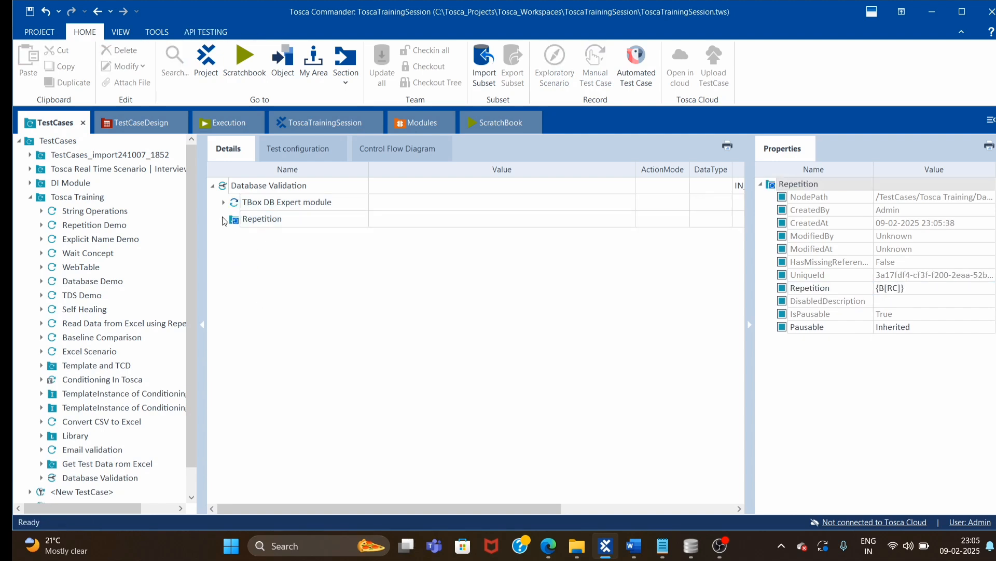
click(223, 219)
click(235, 236)
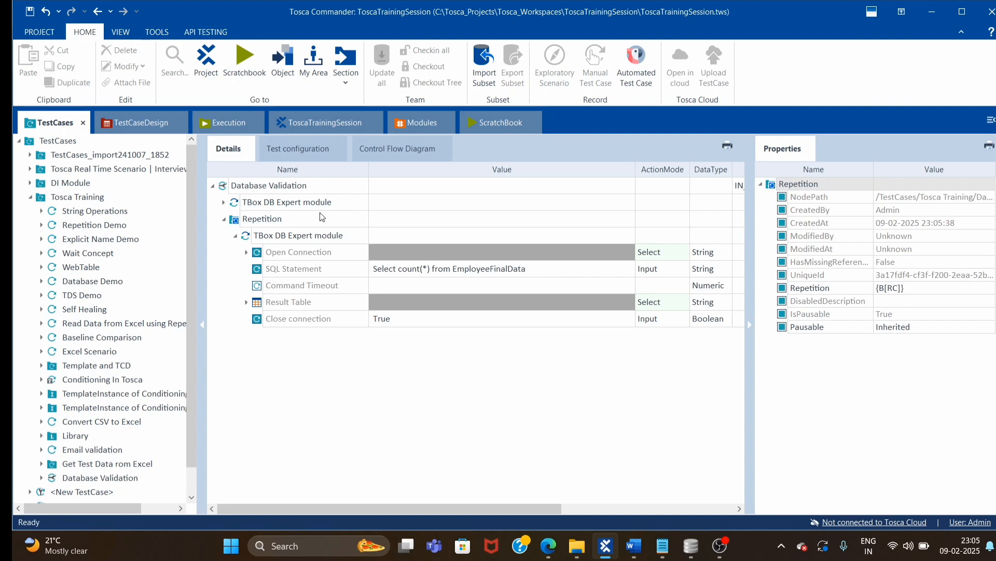
Step: Rename the first TBox DB Expert module, outside the Repetition folder, as "Get the total record count"
click(349, 200)
click(349, 201)
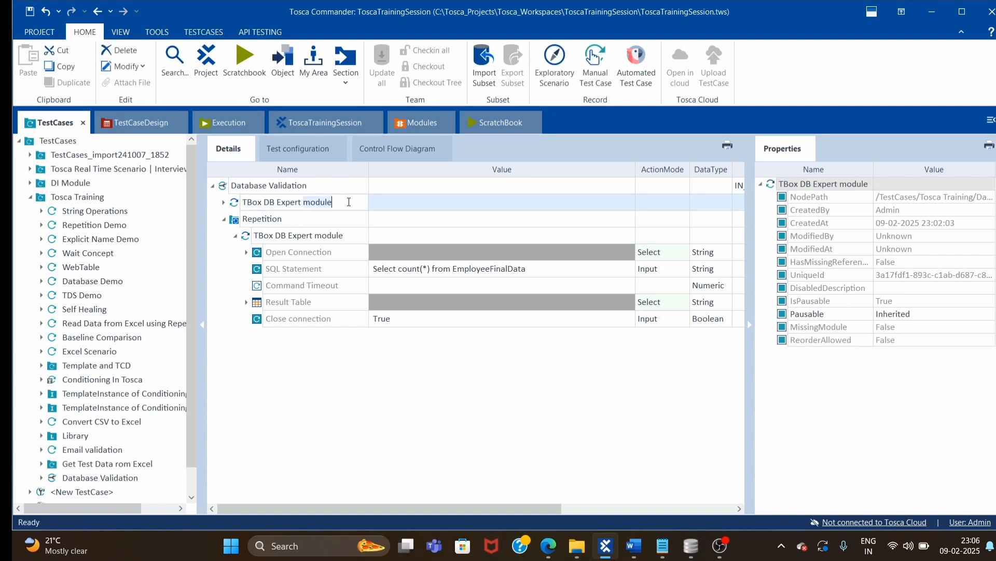
key(BackSpace)
key(BackSpace)
key(BackSpace)
key(BackSpace)
key(BackSpace)
key(BackSpace)
key(BackSpace)
key(BackSpace)
key(BackSpace)
key(BackSpace)
key(BackSpace)
key(BackSpace)
key(BackSpace)
key(BackSpace)
key(BackSpace)
key(BackSpace)
key(BackSpace)
key(BackSpace)
key(BackSpace)
key(BackSpace)
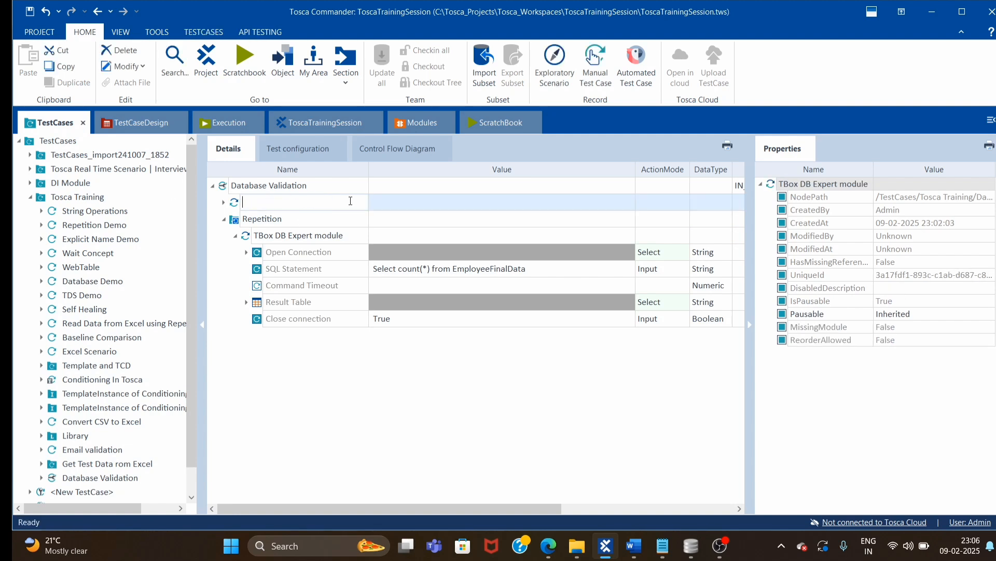
text(Get the total record count)
Step: Rename the module inside the Repetition folder as "Fetch the data from Employee Final Data table"
click(353, 236)
drag(354, 235, 257, 236)
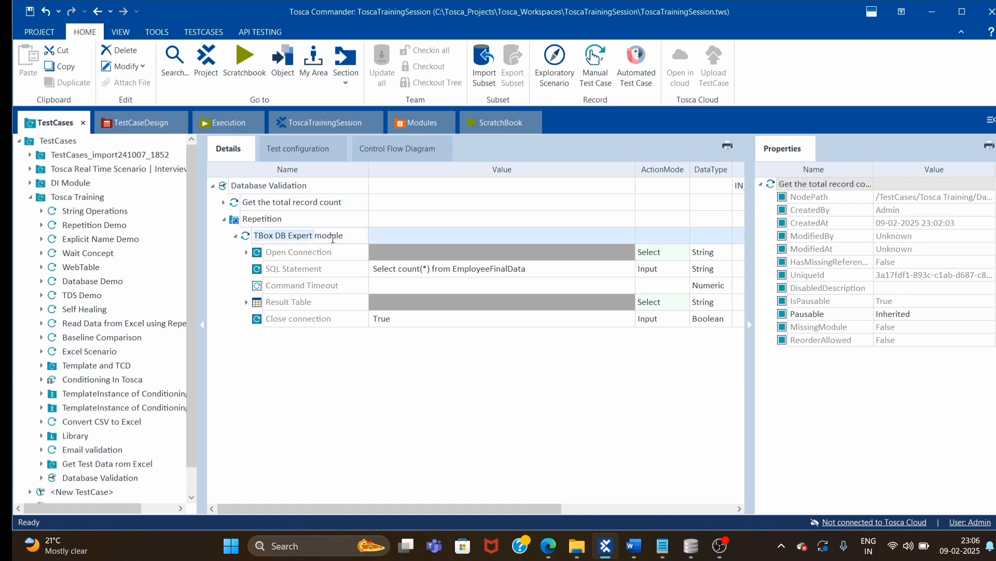
double_click(341, 236)
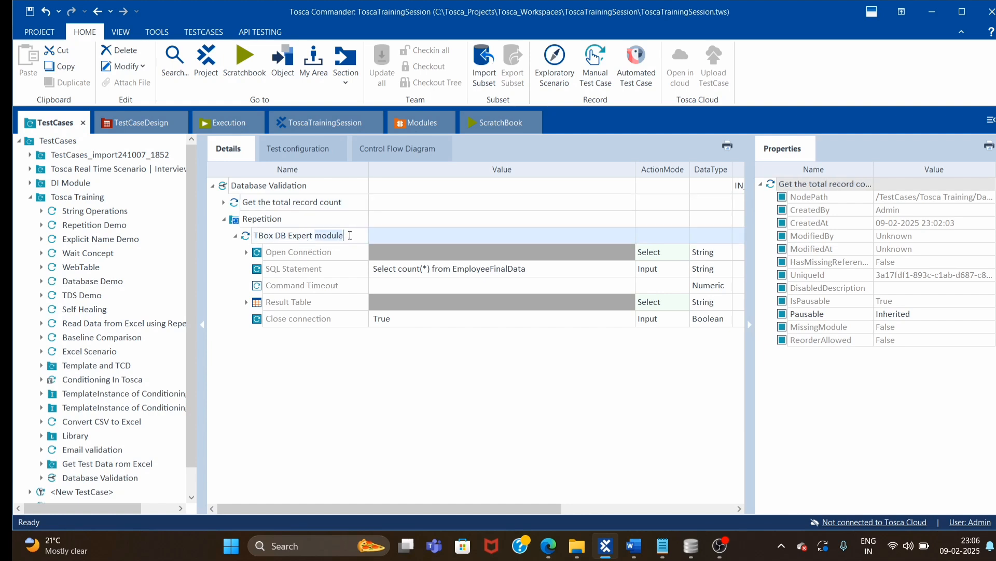
key(BackSpace)
key(BackSpace)
key(BackSpace)
key(BackSpace)
key(BackSpace)
key(BackSpace)
key(BackSpace)
key(BackSpace)
key(BackSpace)
key(BackSpace)
key(BackSpace)
key(BackSpace)
key(BackSpace)
key(BackSpace)
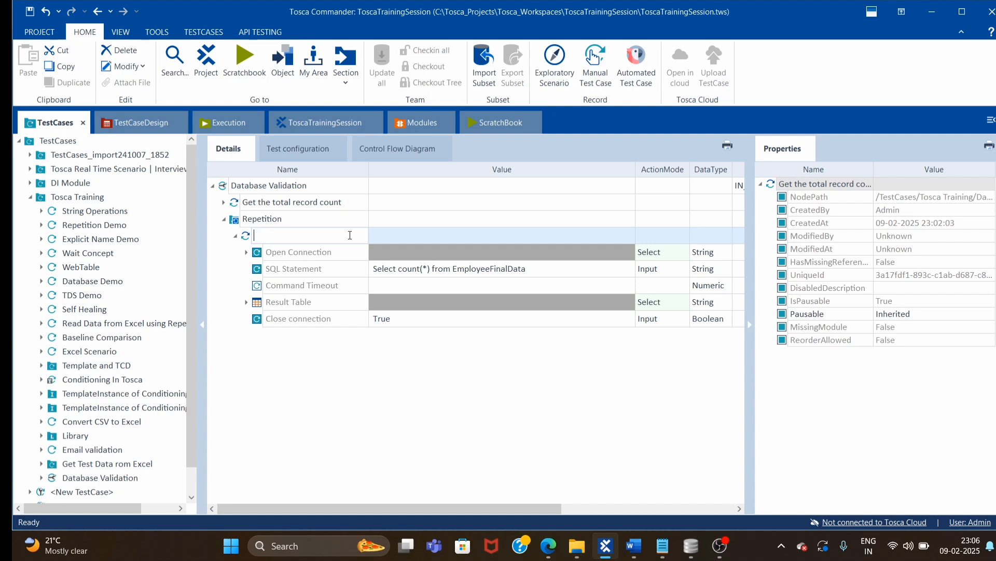
text(Fetch the )
text(data from )
text(Employ)
text(yee FInal)
text( Data table)
key(Return)
Step: Open the copied module's SQL Statement for editing, then run "Select * from EmployeeFinalData" in DB Browser for SQLite, review the rows and return to Tosca
click(508, 268)
click(546, 267)
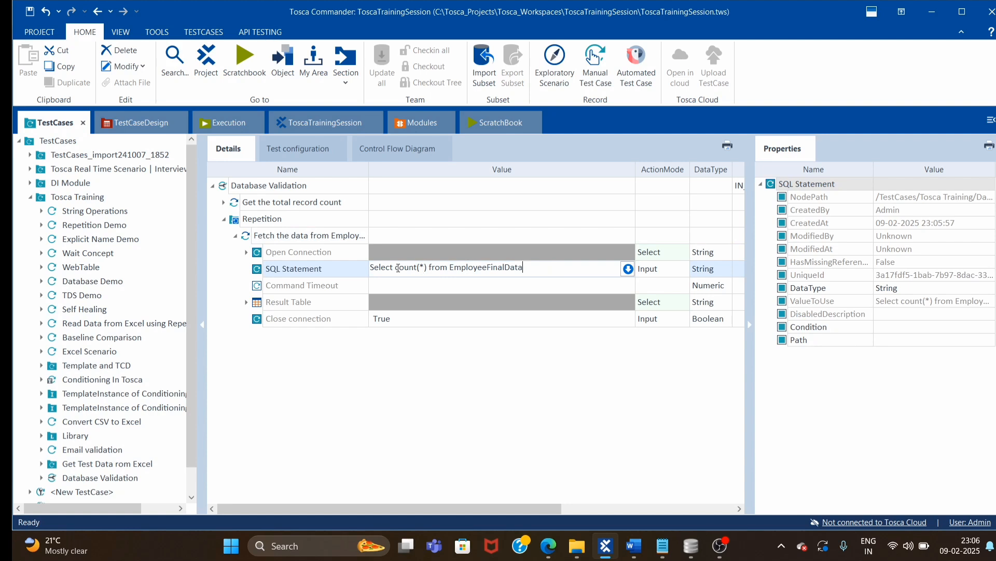
click(692, 545)
click(284, 104)
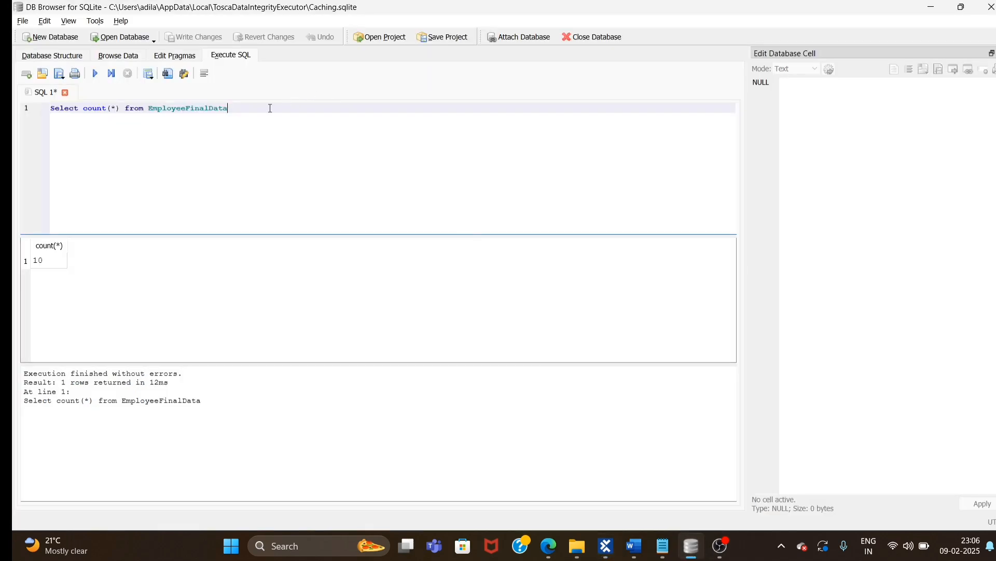
double_click(87, 108)
key(Delete)
key(Delete)
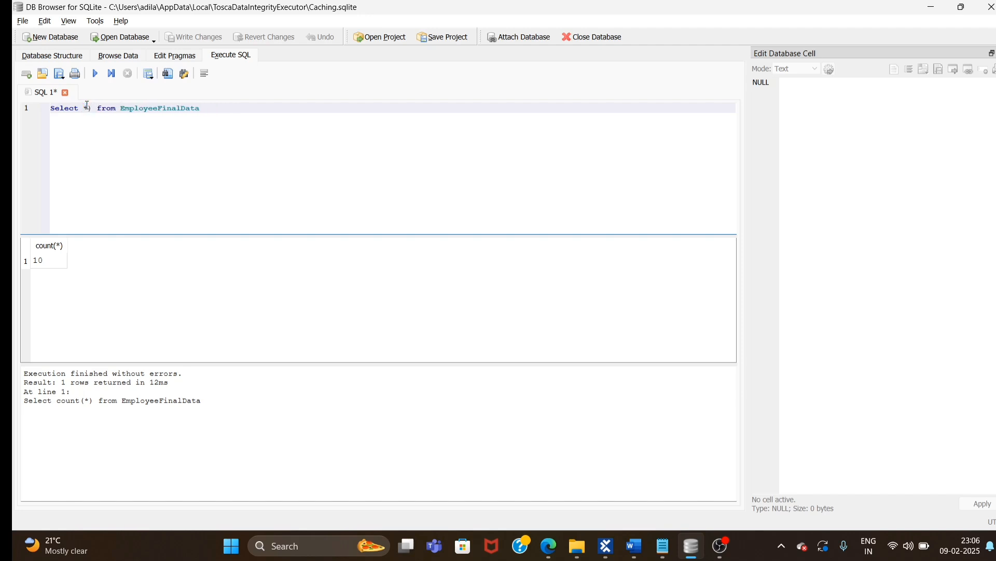
key(Delete)
key(Delete)
text(*)
click(95, 74)
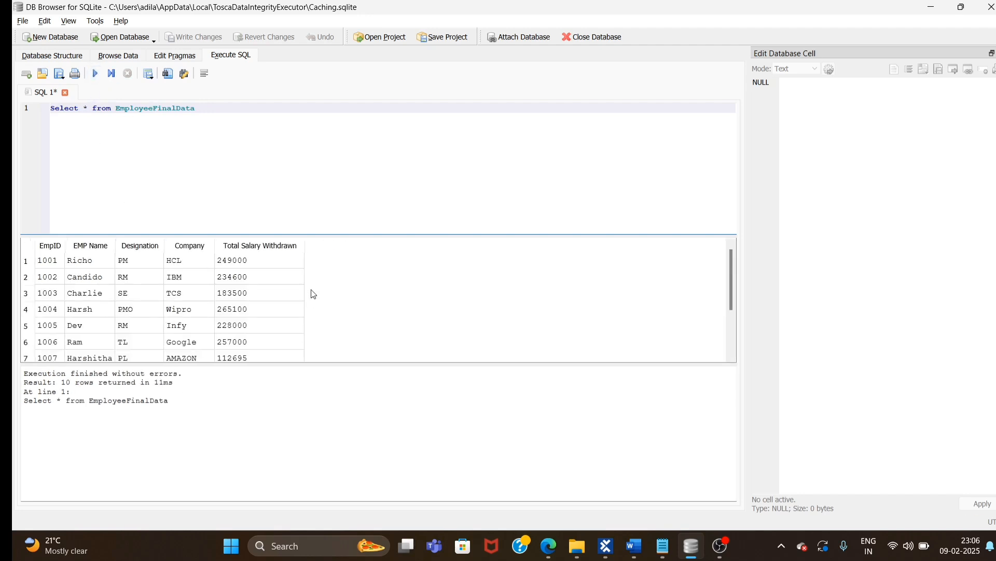
scroll(230, 262, down, 1)
scroll(47, 358, up, 1)
key(alt+Tab)
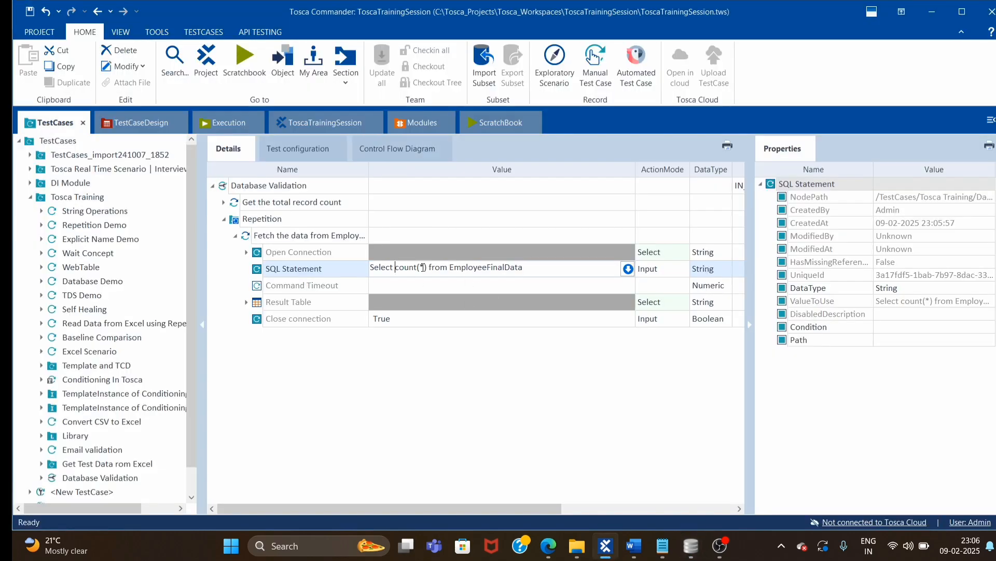
Step: Set the SQL Statement to "Select * from EmployeeFinalData" and expand the Result Table of the module inside the Repetition folder
drag(395, 267, 431, 267)
text(*)
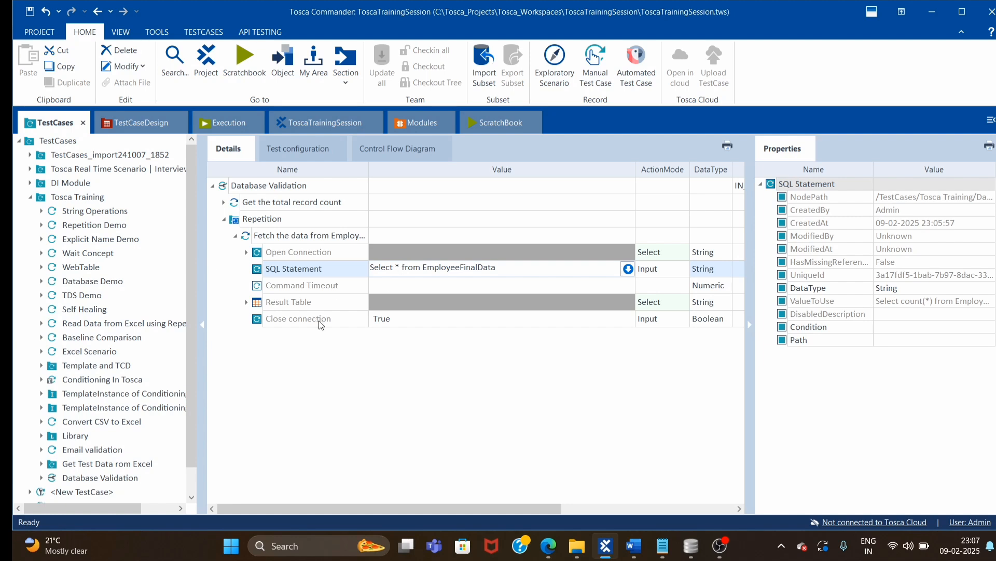
click(247, 302)
click(289, 321)
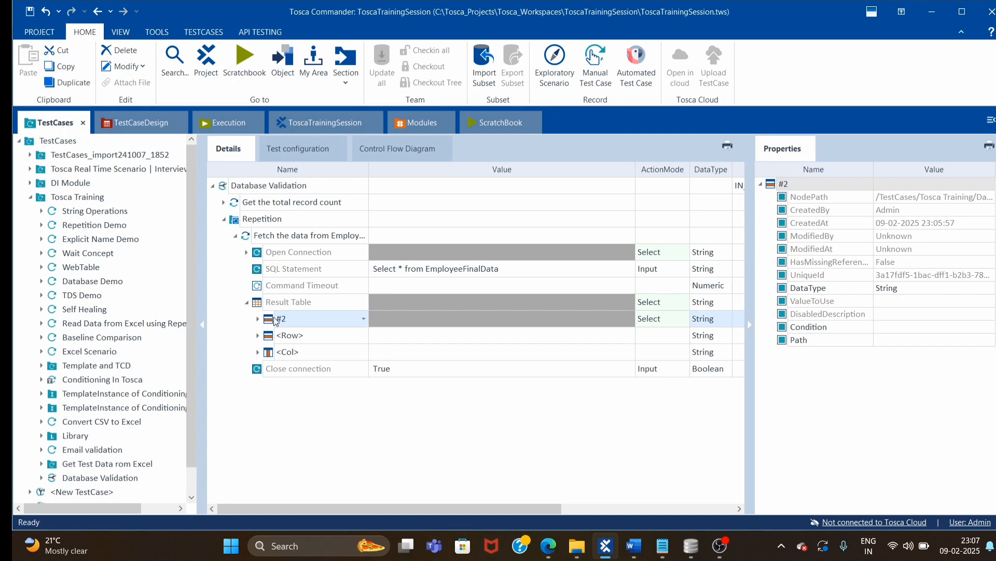
Step: Expand row #2 of the Result Table and rename it as ${Repetition}
click(258, 319)
click(289, 321)
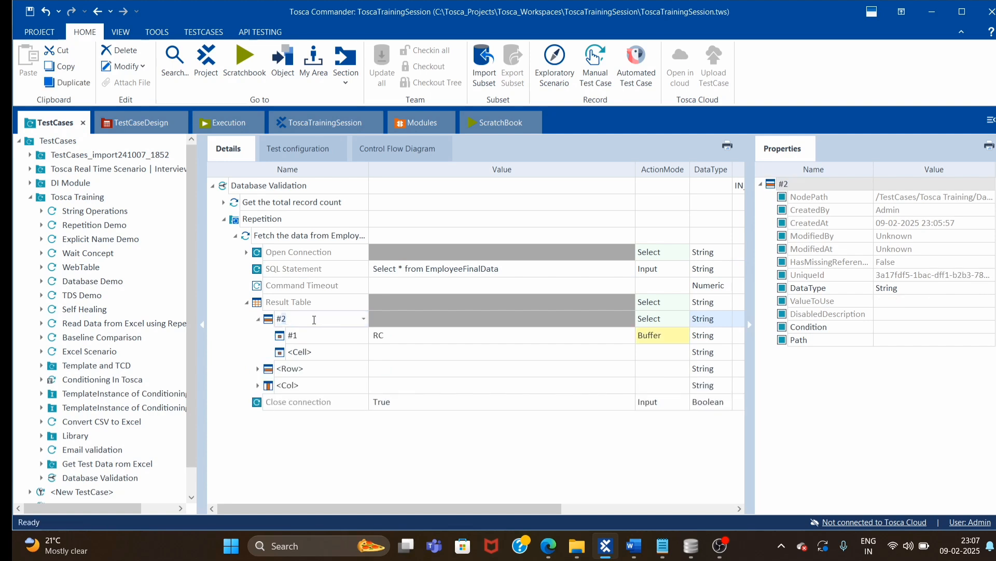
key(BackSpace)
key(BackSpace)
text($)
text(Repetition)
Step: Check the first column's name in DB Browser for SQLite and rename the row's cell #1 in Tosca as EmpID
click(308, 337)
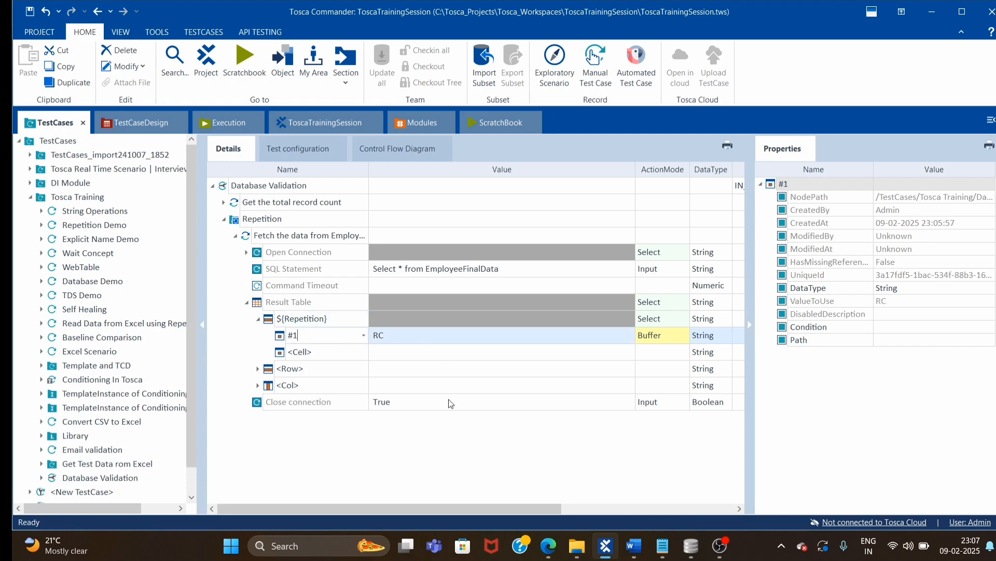
mouse_move(640, 556)
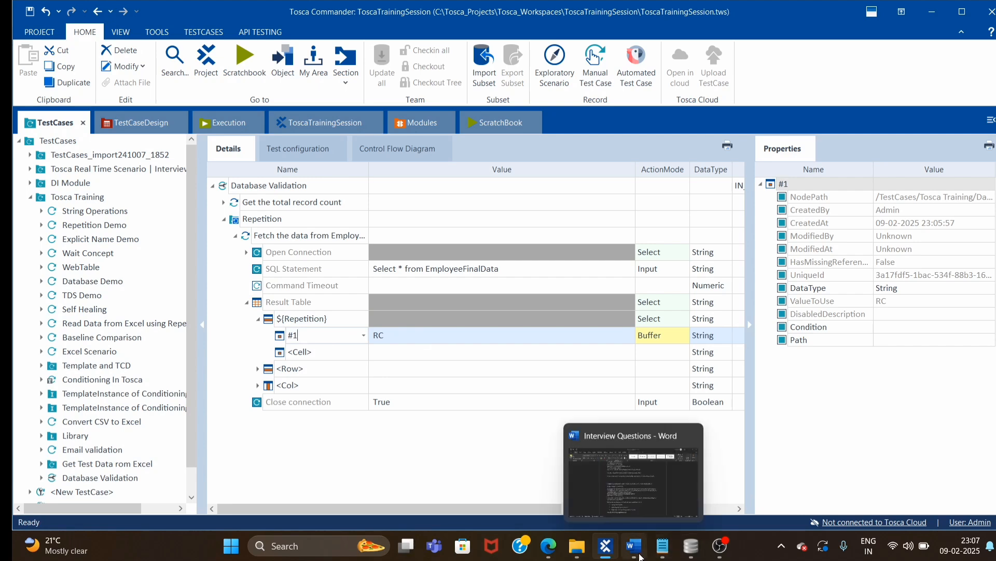
click(694, 549)
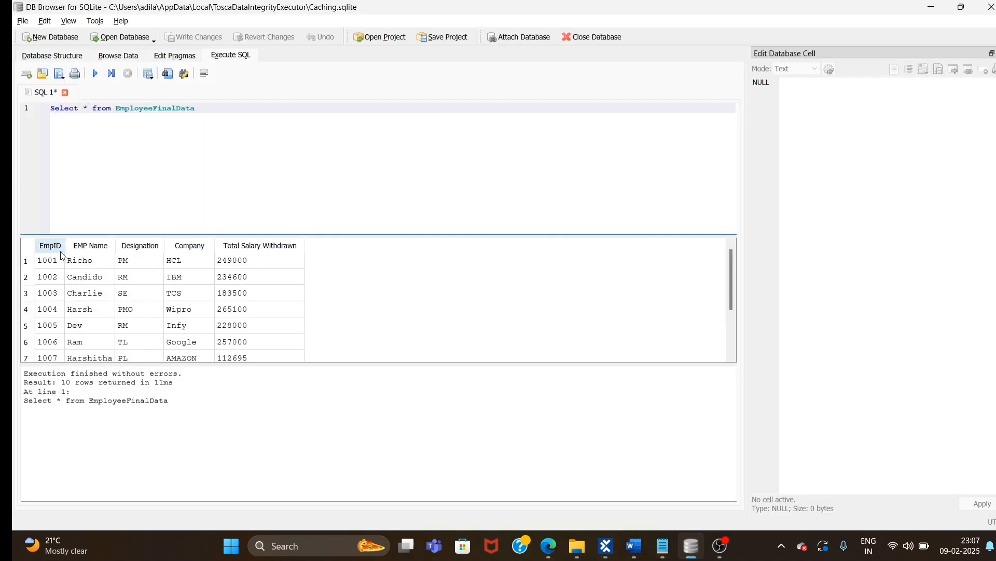
key(alt+Tab)
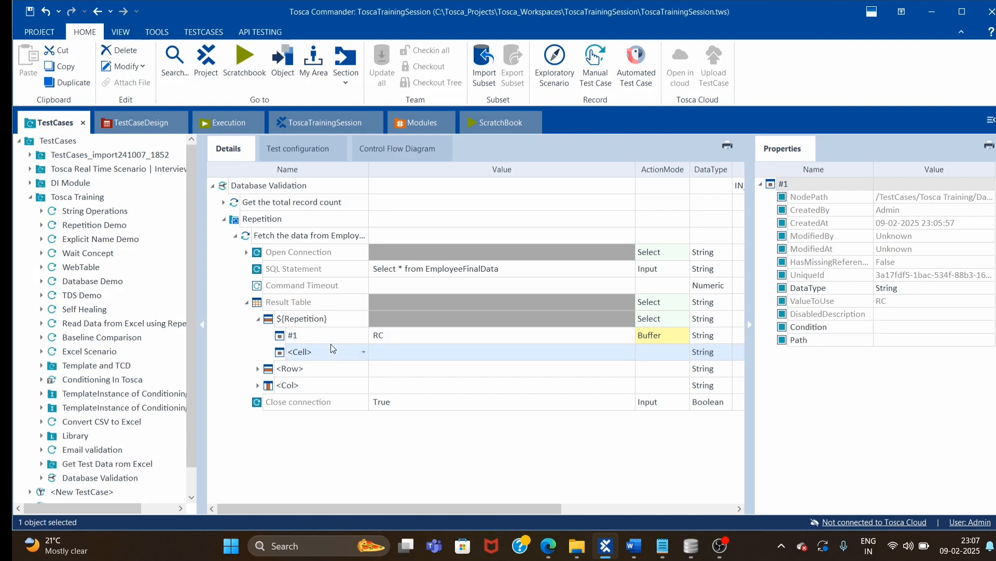
click(330, 337)
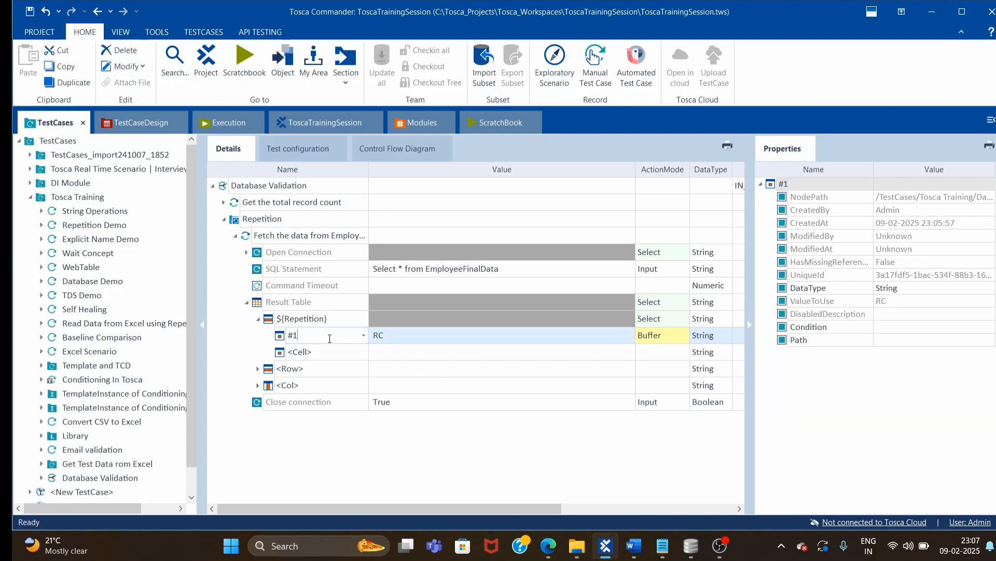
key(shift+Left)
text(EmpID)
key(Return)
Step: Add a cell named EMP NAME below EmpID in the ${Repetition} row, checking the column name in DB Browser for SQLite
key(alt+Tab)
key(alt+Tab)
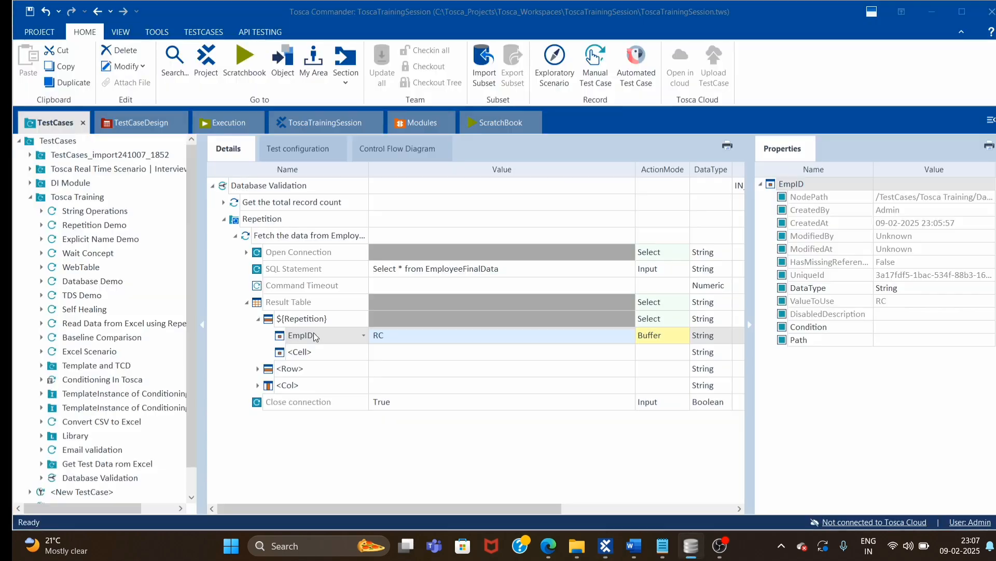
click(333, 354)
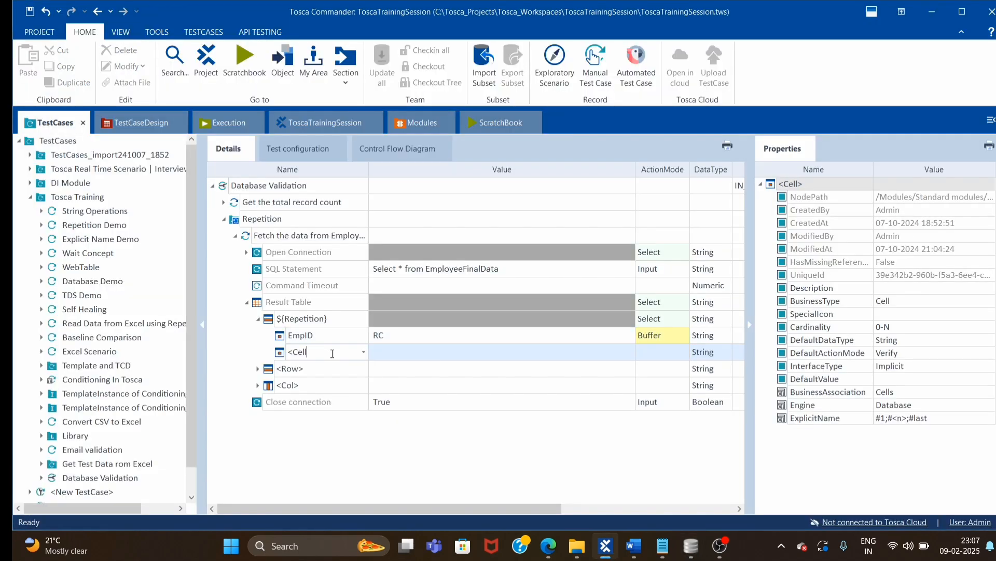
key(BackSpace)
key(BackSpace)
key(BackSpace)
text(EmpNam)
key(BackSpace)
key(BackSpace)
key(BackSpace)
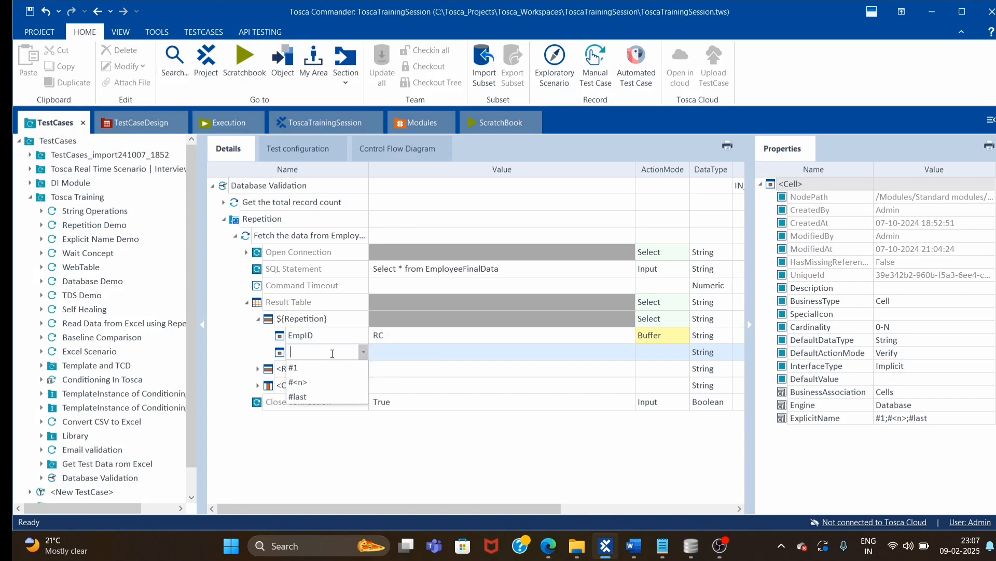
key(Return)
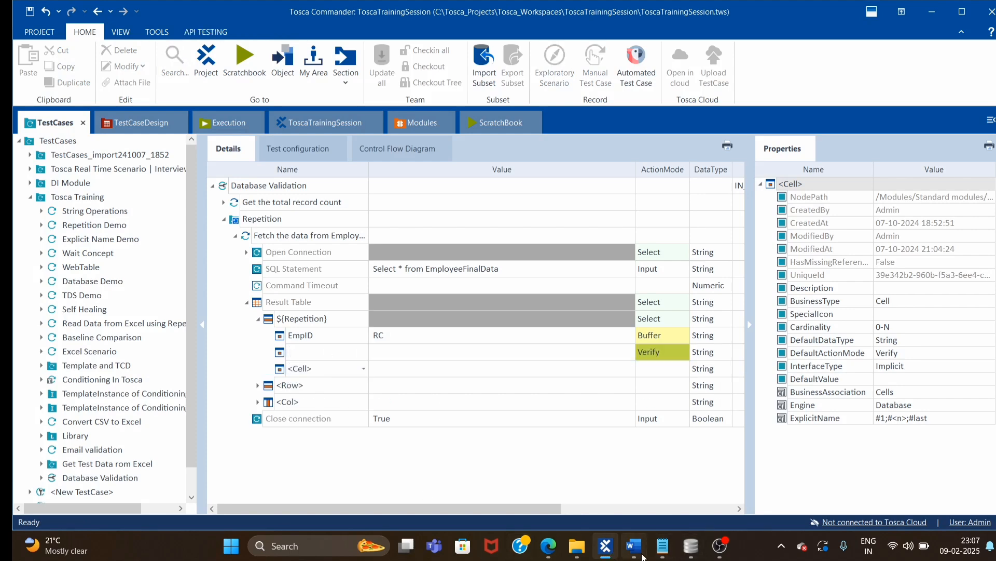
click(633, 545)
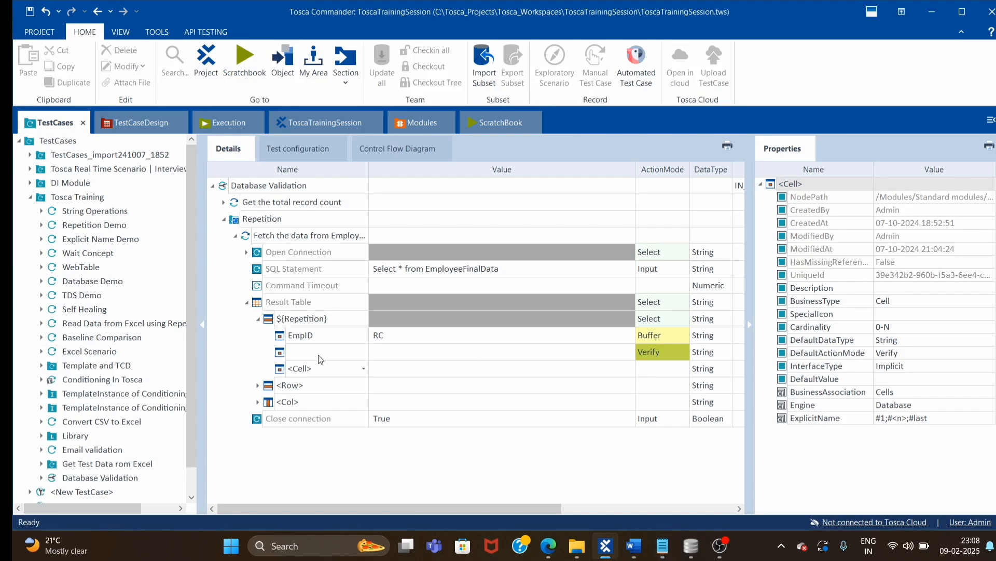
click(318, 355)
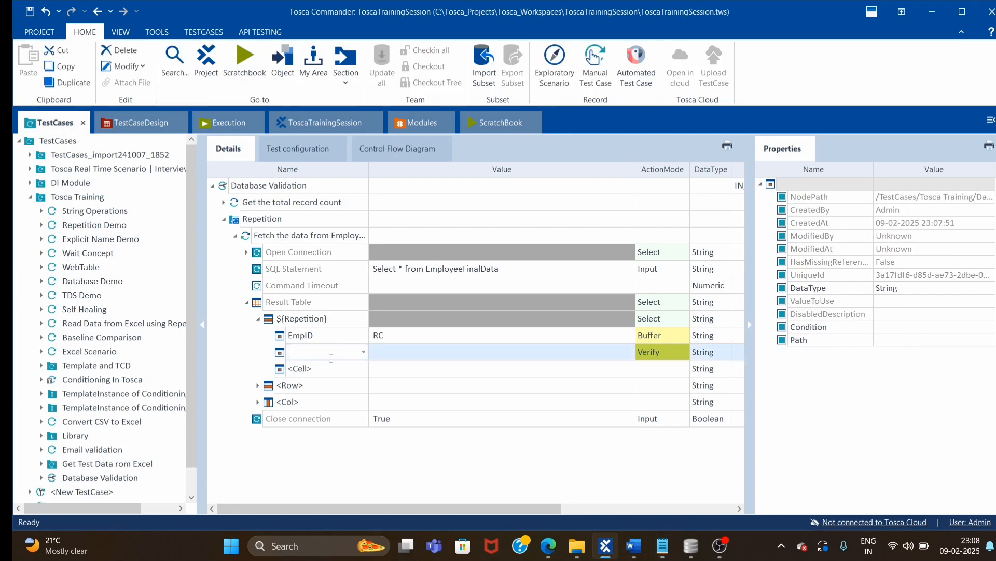
text(EMP NAME)
Step: Look up the third column's name in DB Browser for SQLite and add a cell named Designation below EMP NAME
click(331, 371)
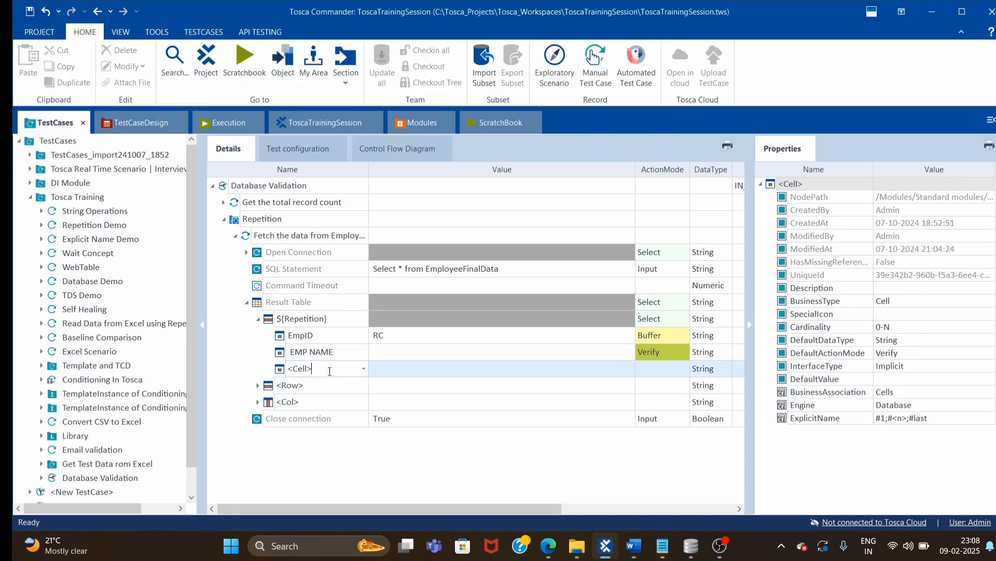
key(alt+Tab)
key(alt+Tab)
key(alt+Tab)
key(alt+Tab)
key(alt+Tab)
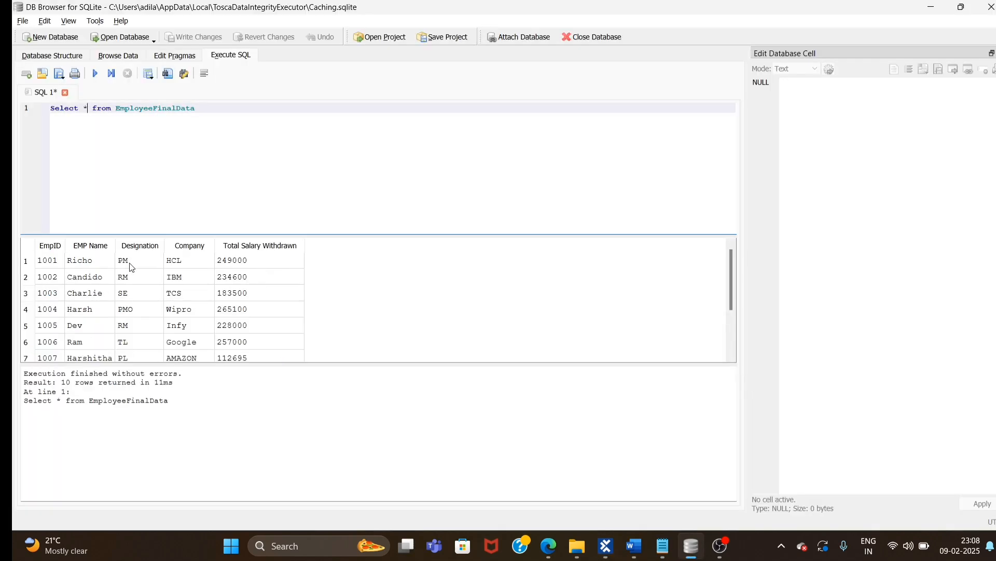
key(alt+Tab)
click(325, 369)
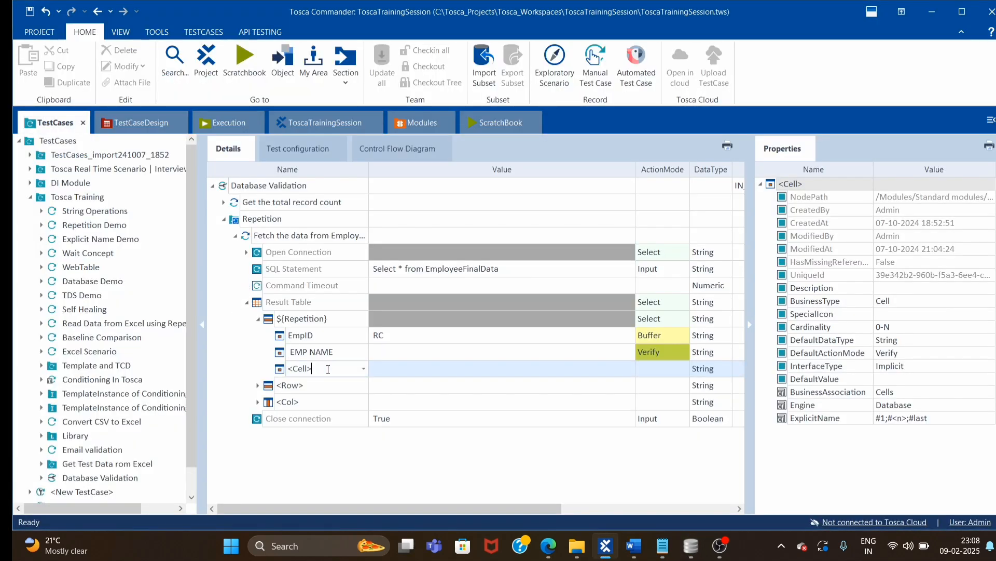
drag(309, 369, 262, 369)
key(BackSpace)
text(Designation)
key(Return)
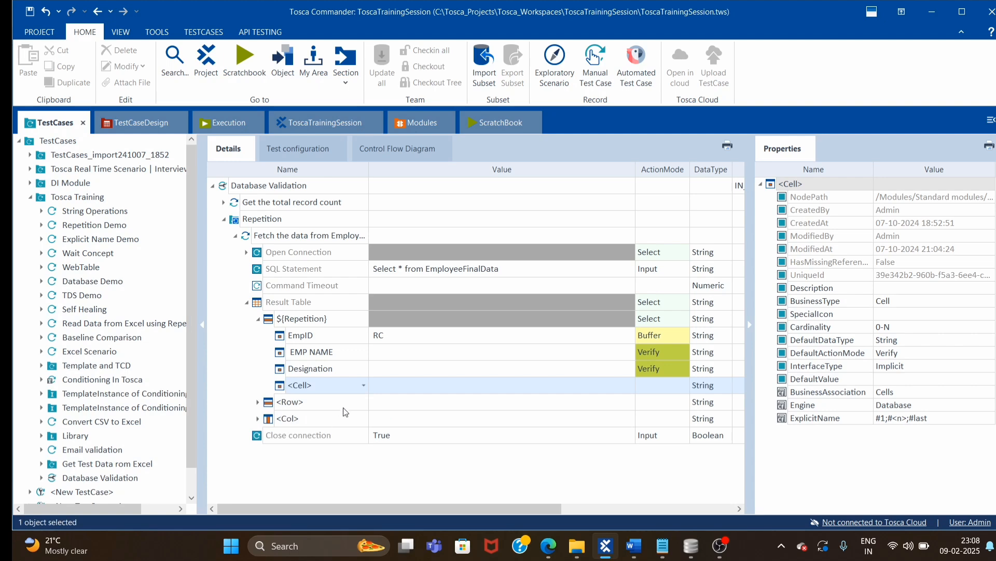
Step: Add a cell named Company below Designation in the ${Repetition} row
click(329, 387)
key(BackSpace)
key(BackSpace)
key(BackSpace)
key(BackSpace)
key(BackSpace)
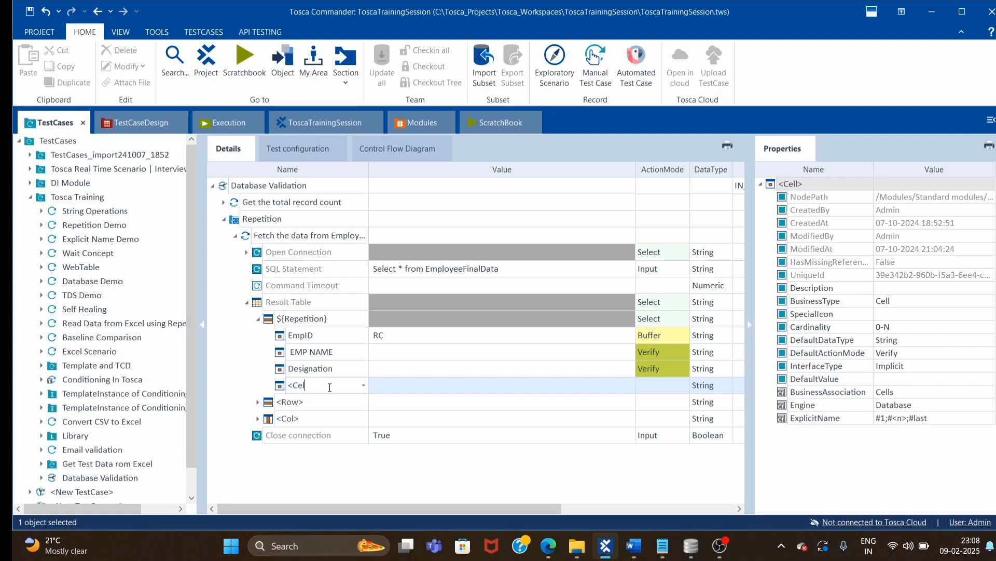
text(Companmy)
Step: Look up the last column's name in DB Browser for SQLite and add a cell named Total Salary Withdrawn below Company
key(alt+Tab)
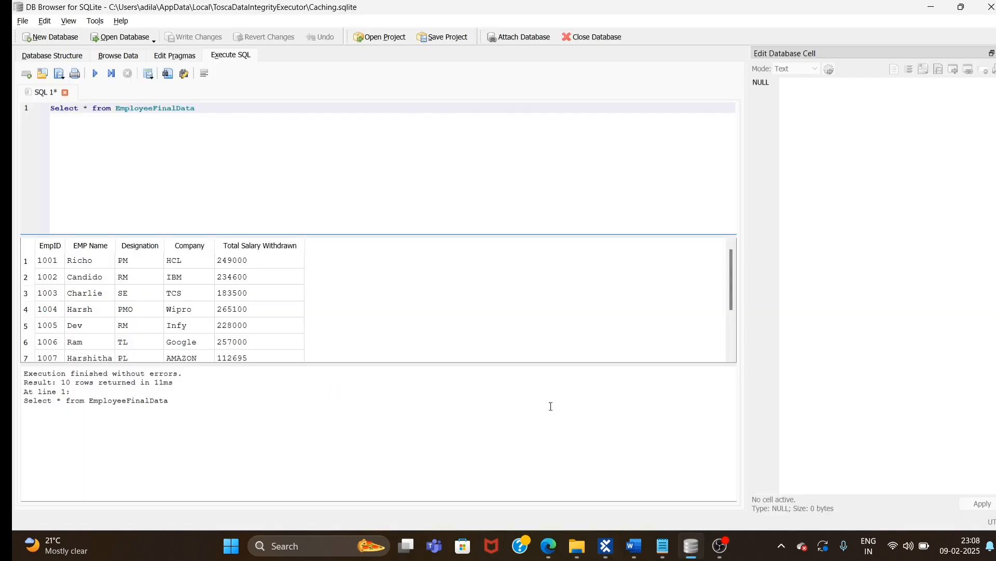
key(alt+Tab)
key(alt+Tab)
key(alt+Tab)
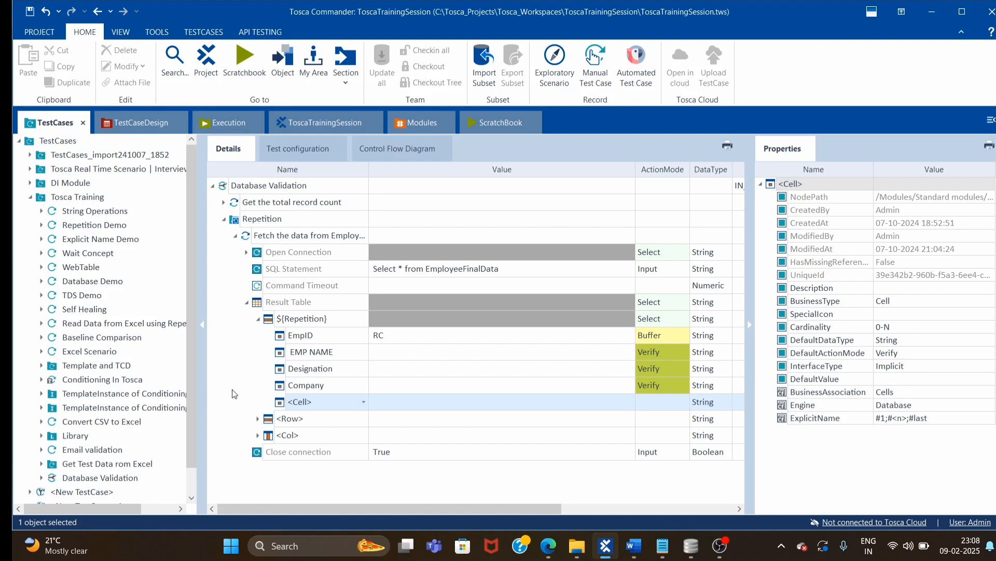
click(343, 404)
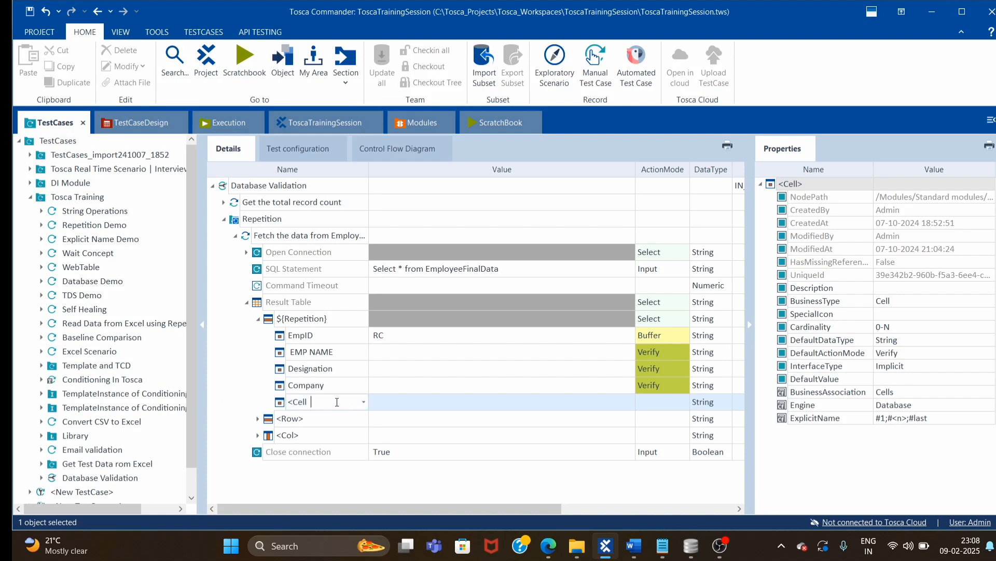
key(BackSpace)
key(BackSpace)
key(BackSpace)
key(BackSpace)
text(Tota)
key(BackSpace)
key(BackSpace)
key(BackSpace)
key(BackSpace)
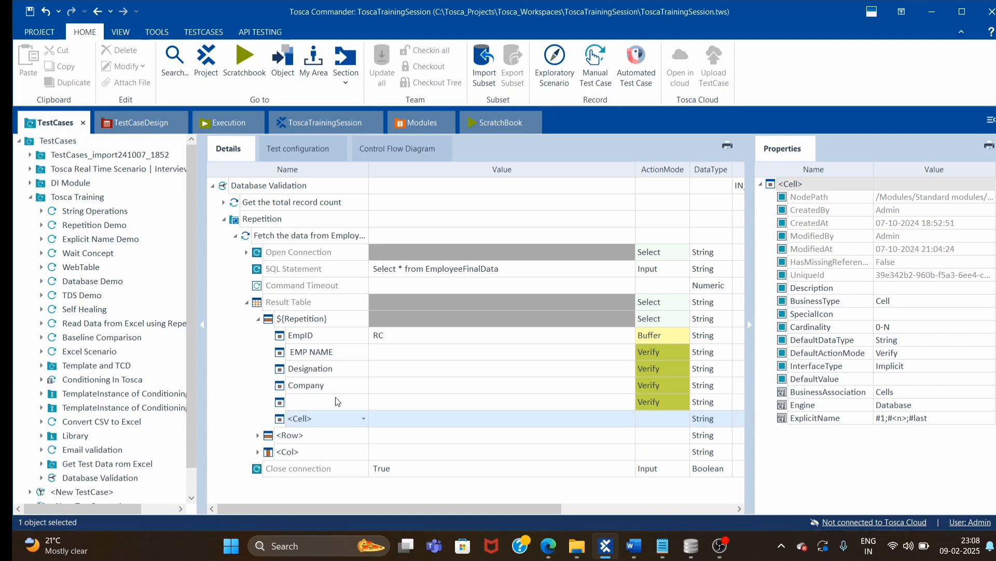
click(326, 399)
text(Salary Withdrawn)
click(620, 383)
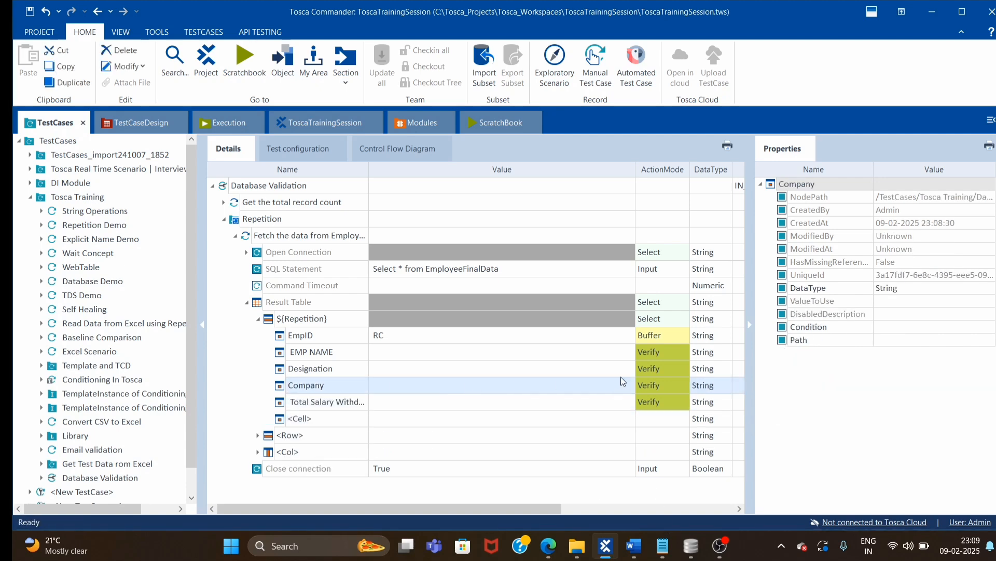
Step: Set the ActionMode of the EMP NAME, Designation, Company and Total Salary Withdrawn cells to Buffer
click(660, 336)
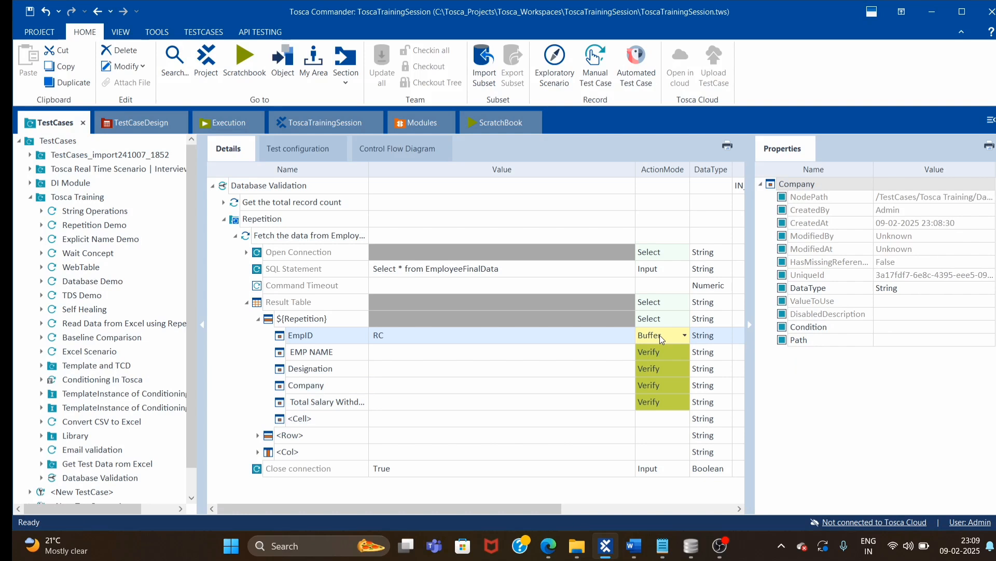
click(481, 335)
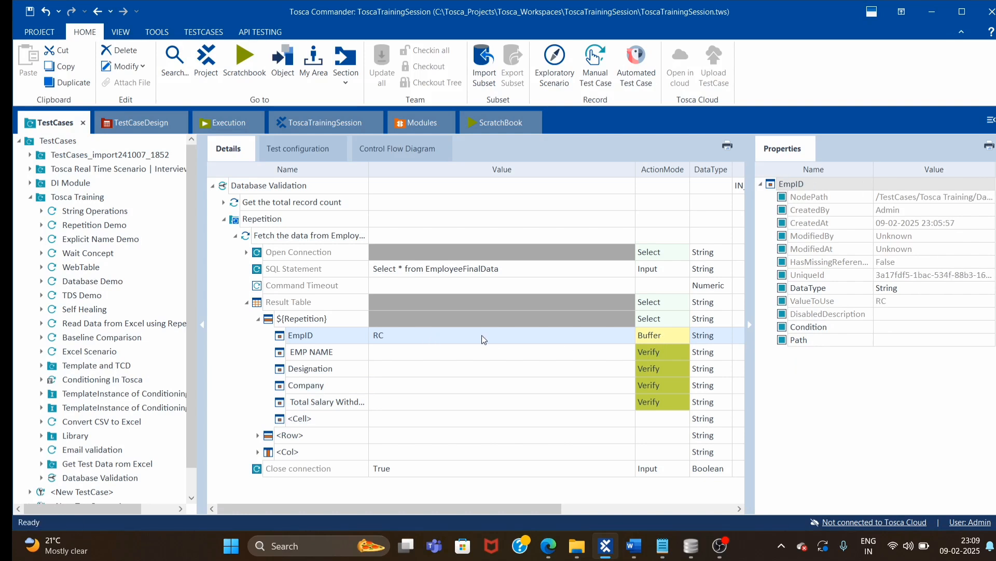
click(666, 357)
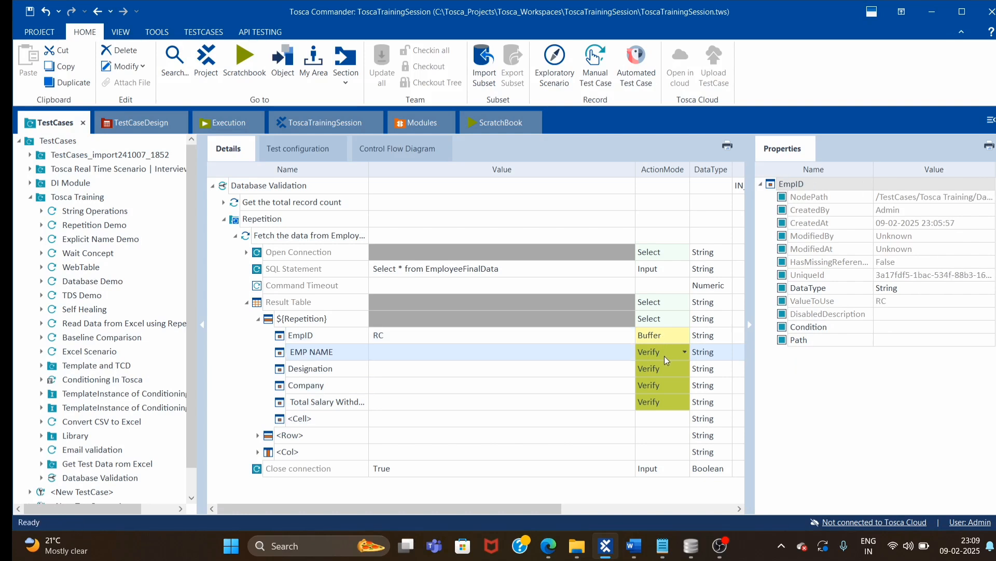
text(b)
click(658, 370)
text(b)
click(654, 382)
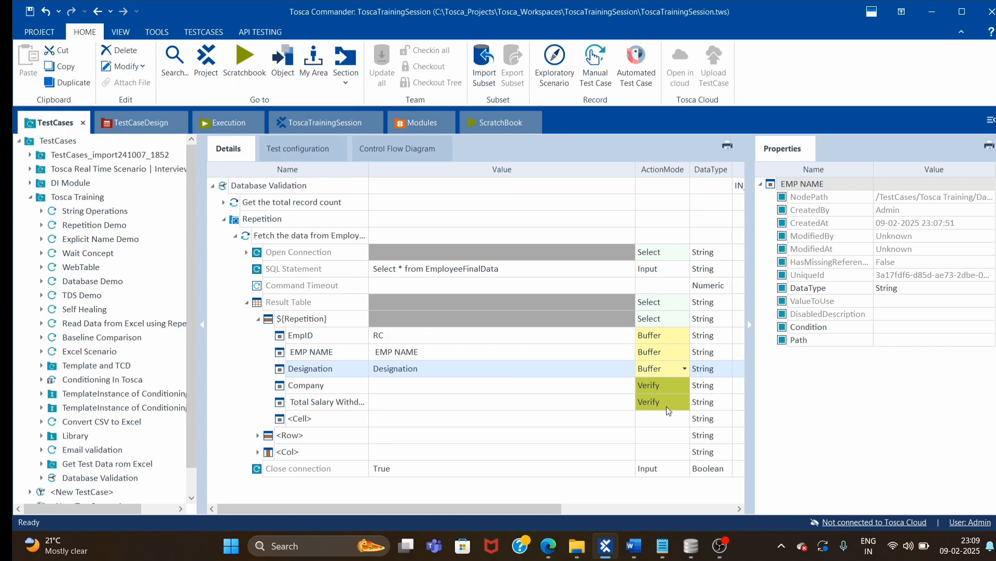
text(b)
click(655, 403)
text(b)
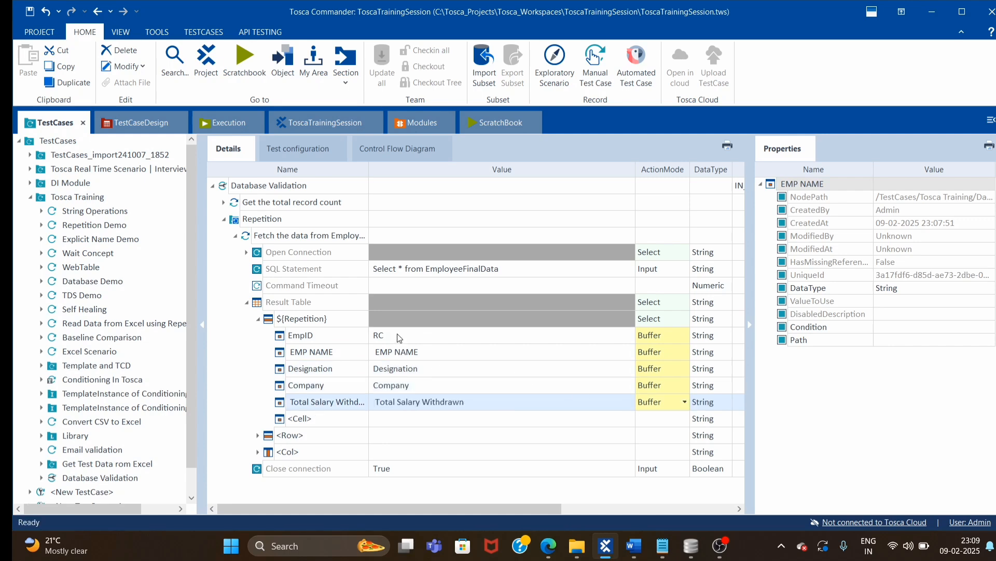
Step: Set the buffer names of the EmpID and EMP NAME cells to empid_EFD and empname_EFD
click(399, 338)
click(410, 335)
text(em)
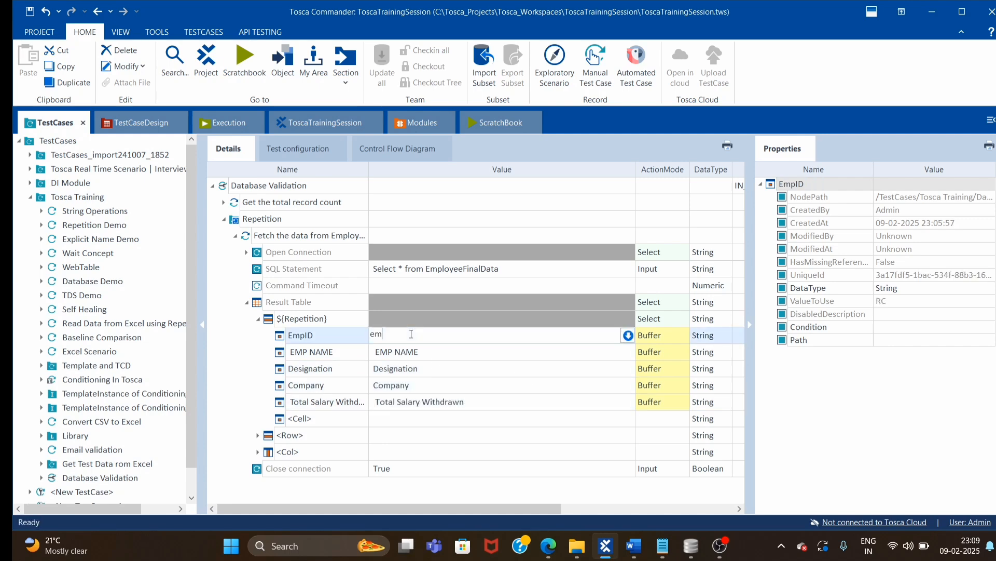
text(piud)
key(BackSpace)
text(d)
text(_EFD)
click(426, 355)
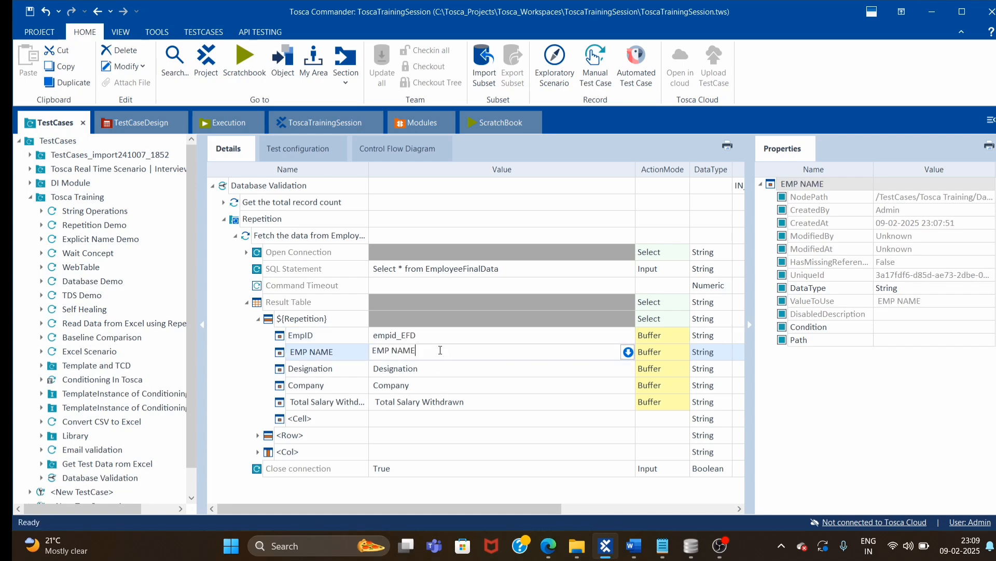
key(shift+Home)
text(empname_EFD)
Step: Set the buffer names of the Designation and Company cells to Designation_EFD and Company_EFD
click(432, 369)
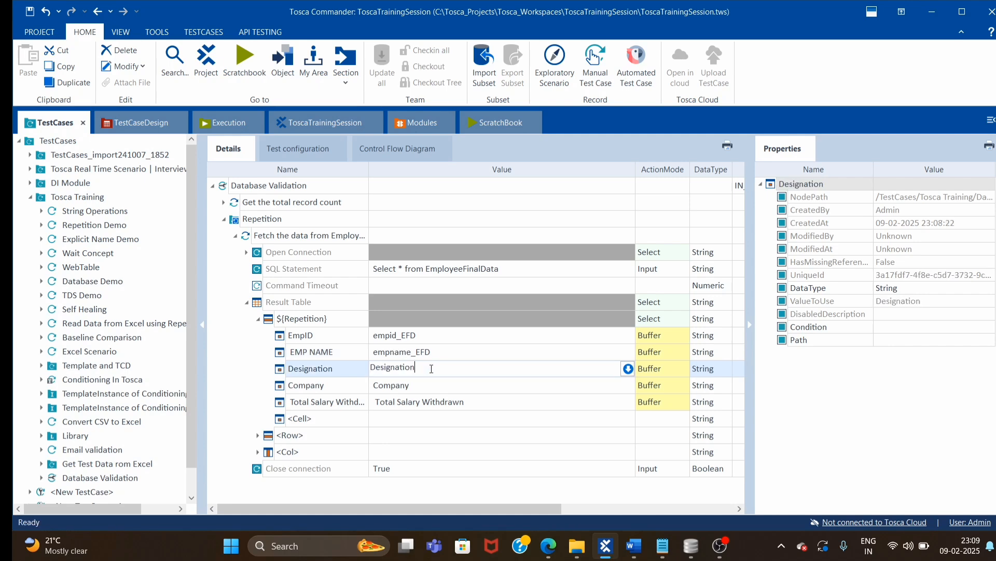
text(_EFD)
click(473, 392)
text(_E)
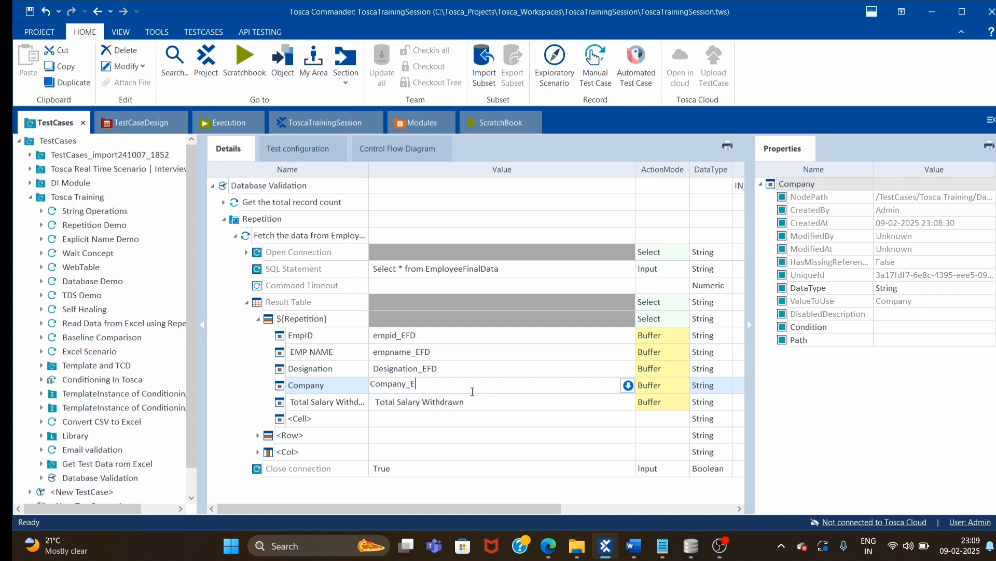
text(FD)
Step: Set the buffer name of the Total Salary Withdrawn cell to TotalSalaryWithdrawn_EFD
click(509, 407)
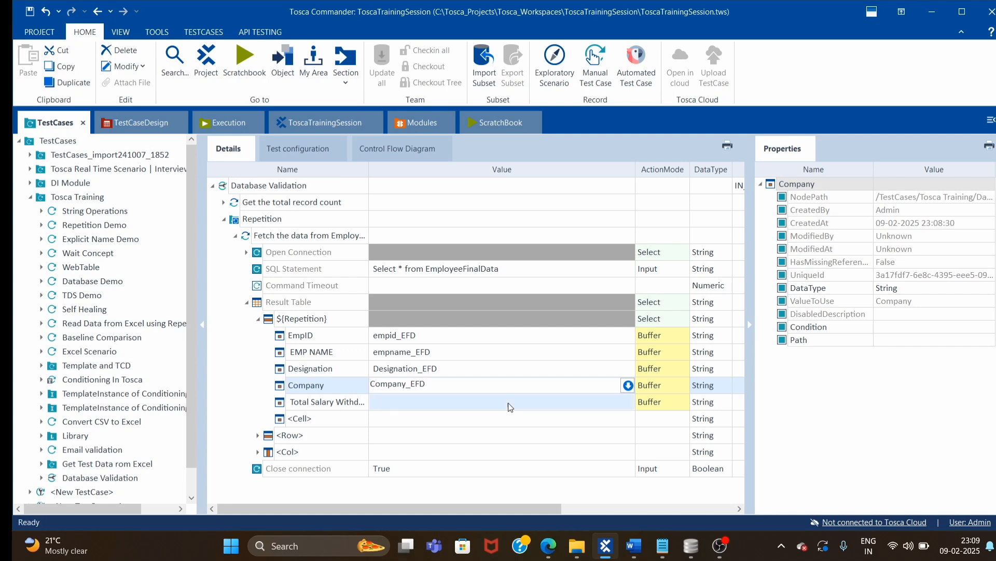
drag(390, 401, 459, 403)
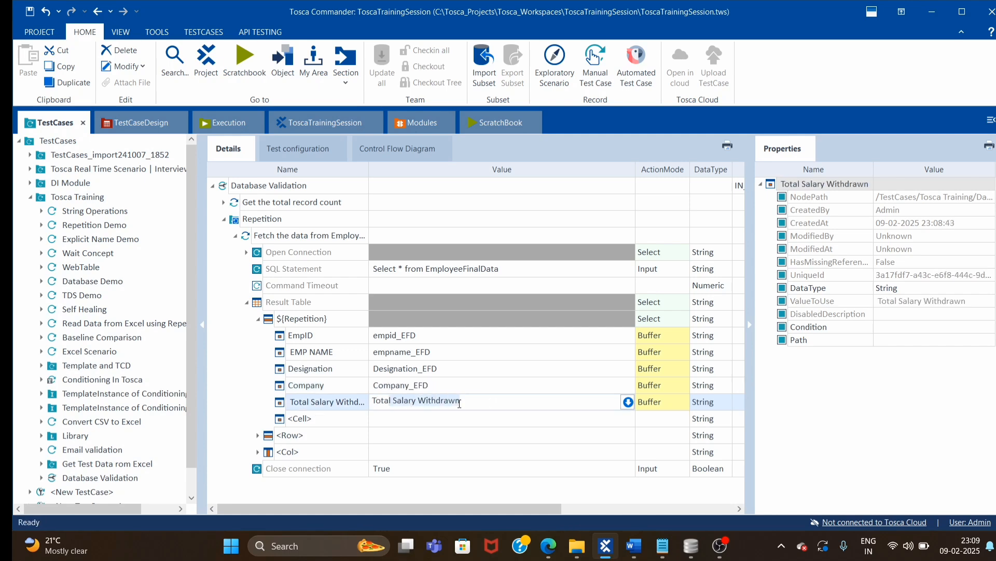
click(418, 401)
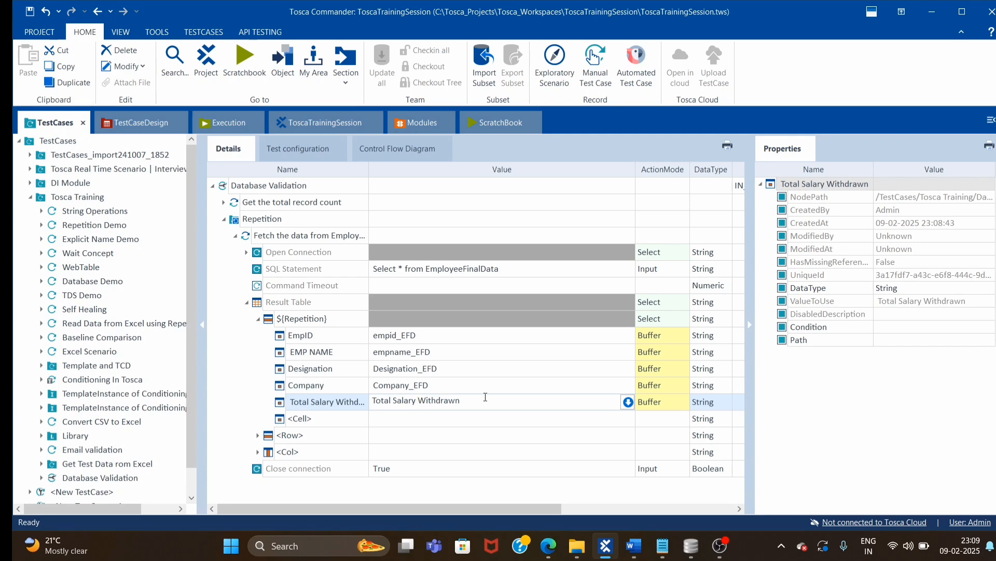
key(BackSpace)
key(BackSpace)
key(Delete)
text(S)
text(_EFD)
key(Up)
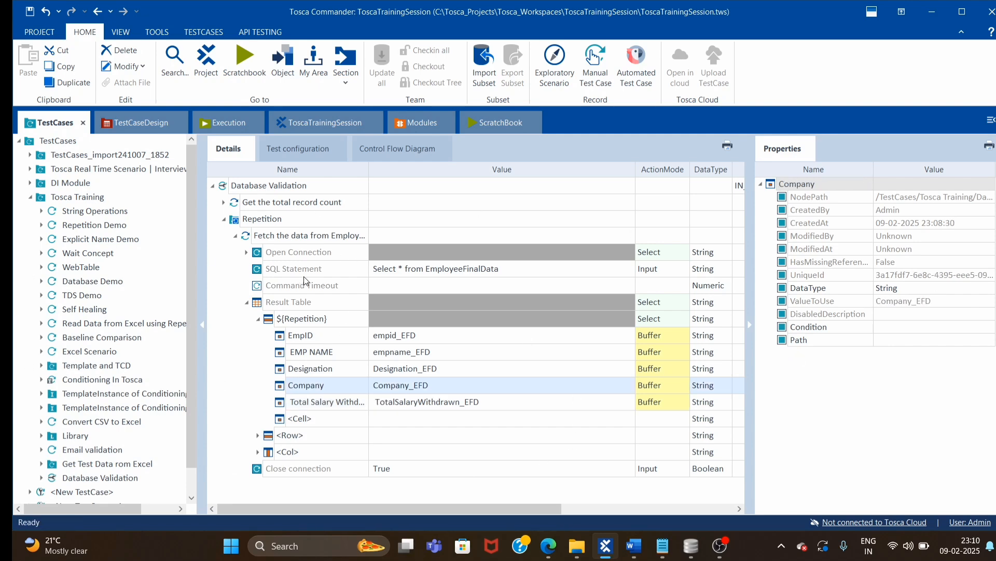
Step: Compare the buffered cells with the EmployeeFinalData query columns in DB Browser for SQLite and return to Tosca Commander
click(692, 546)
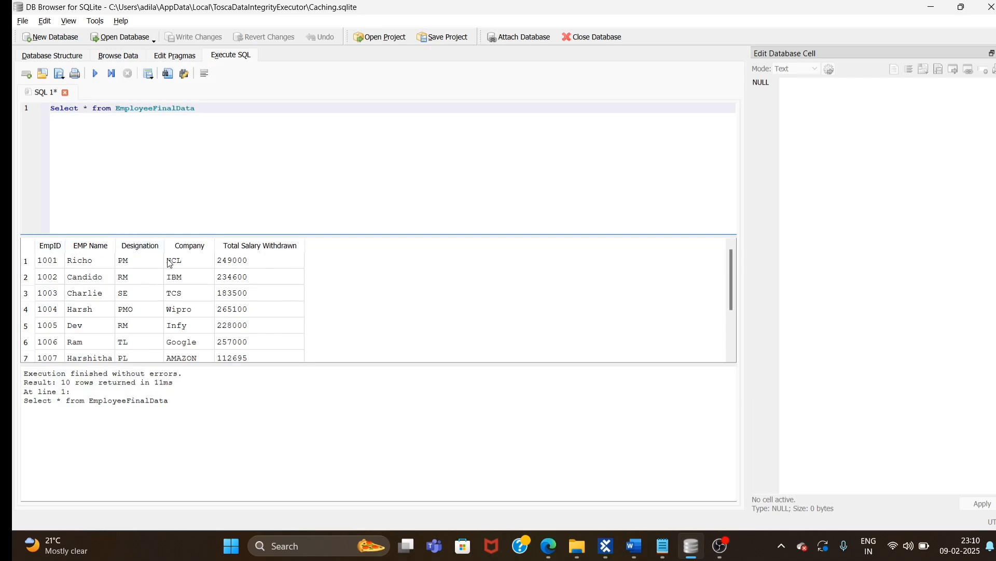
click(606, 546)
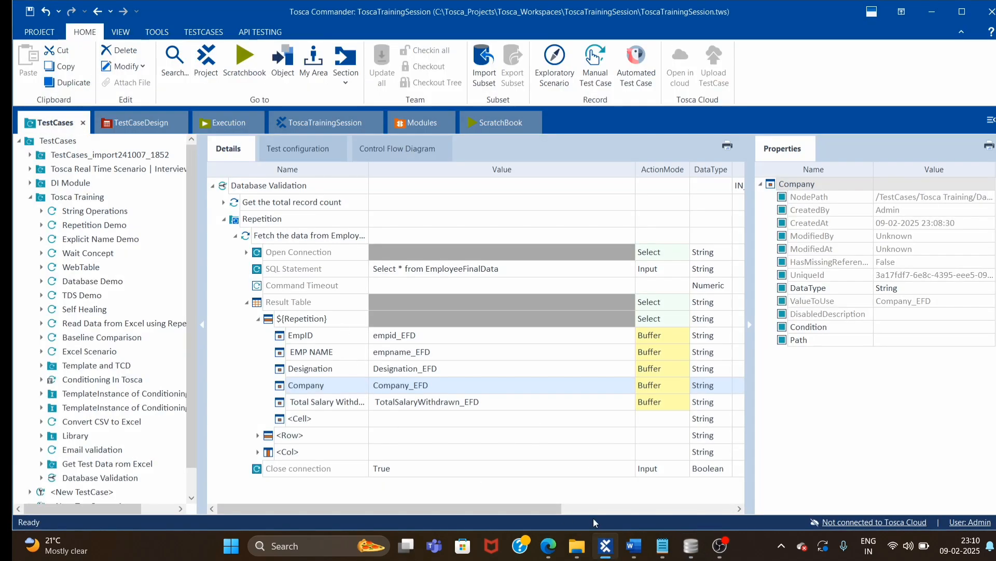
click(685, 547)
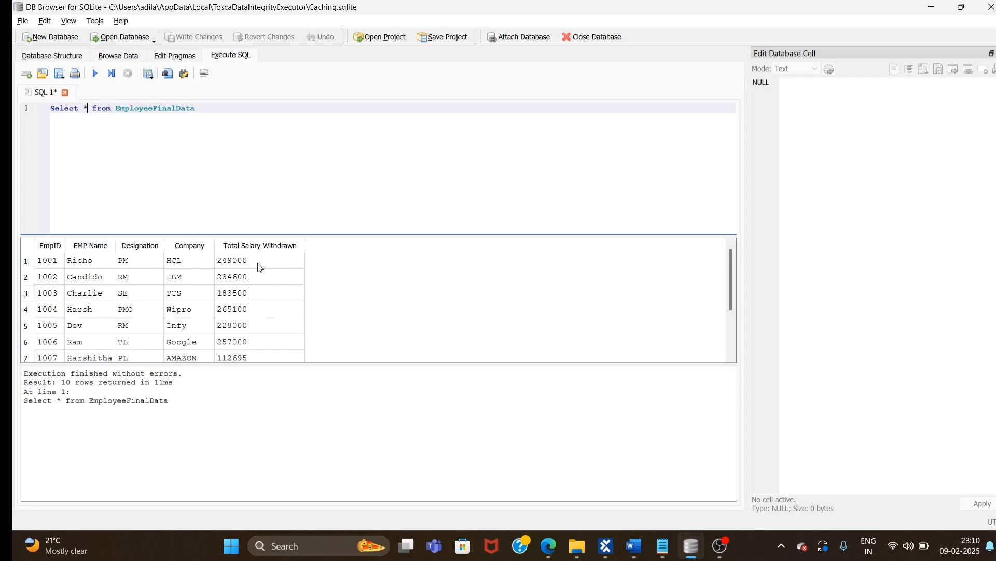
key(alt+Tab)
key(alt+Tab)
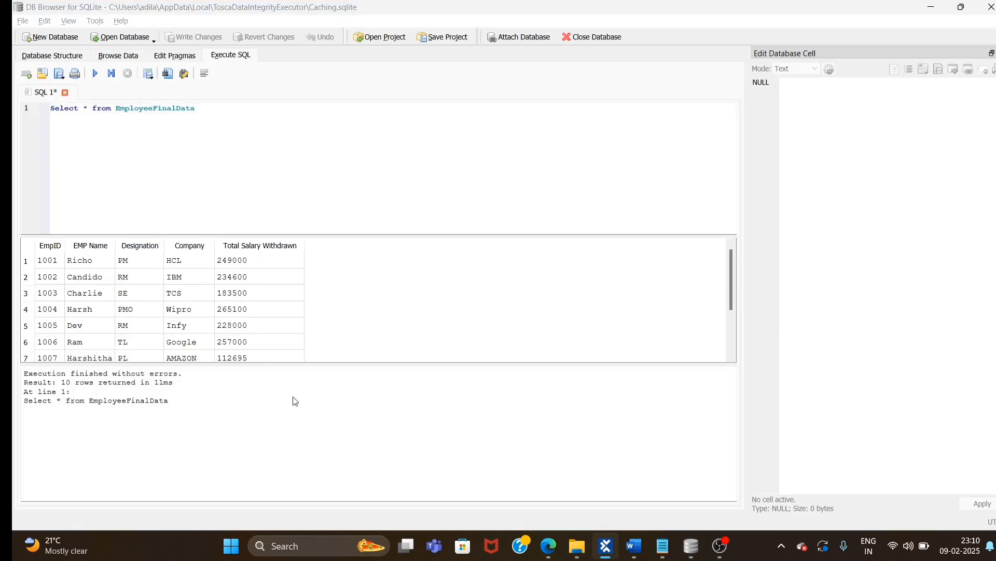
key(alt+Tab)
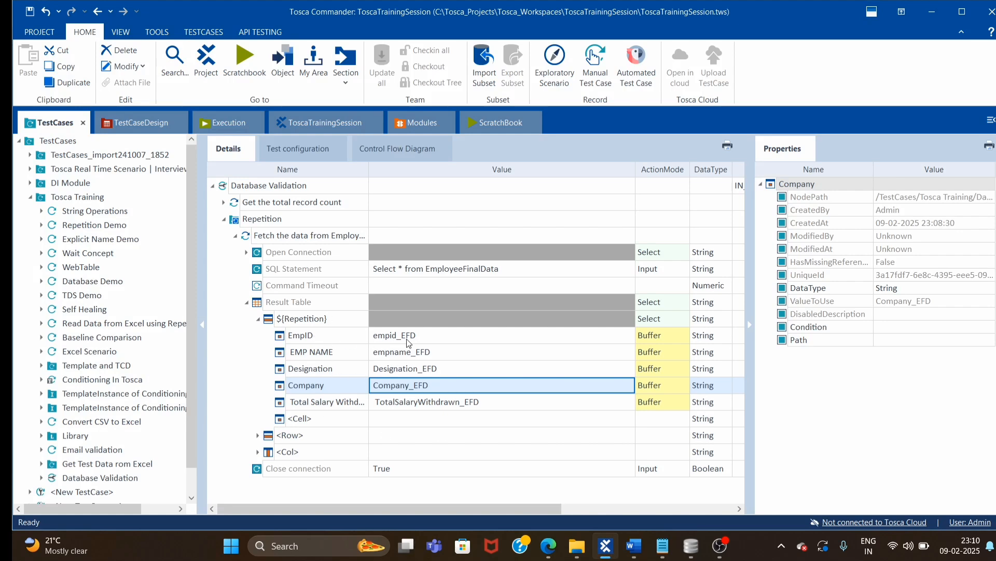
Step: Browse the EmployeeCRM table in DB Browser for SQLite, clear its EmpID filter, and return to Tosca Commander
key(alt+Tab)
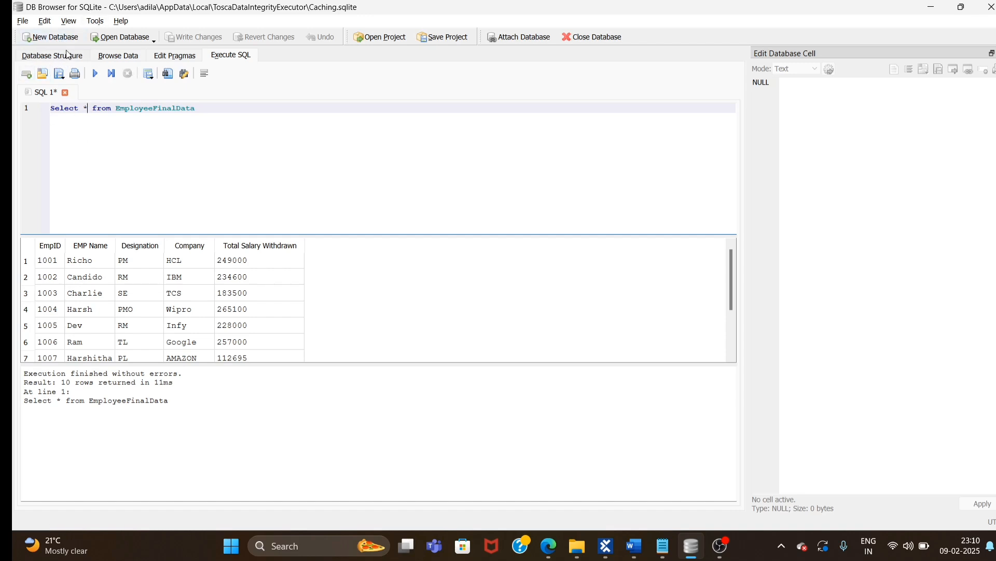
click(107, 55)
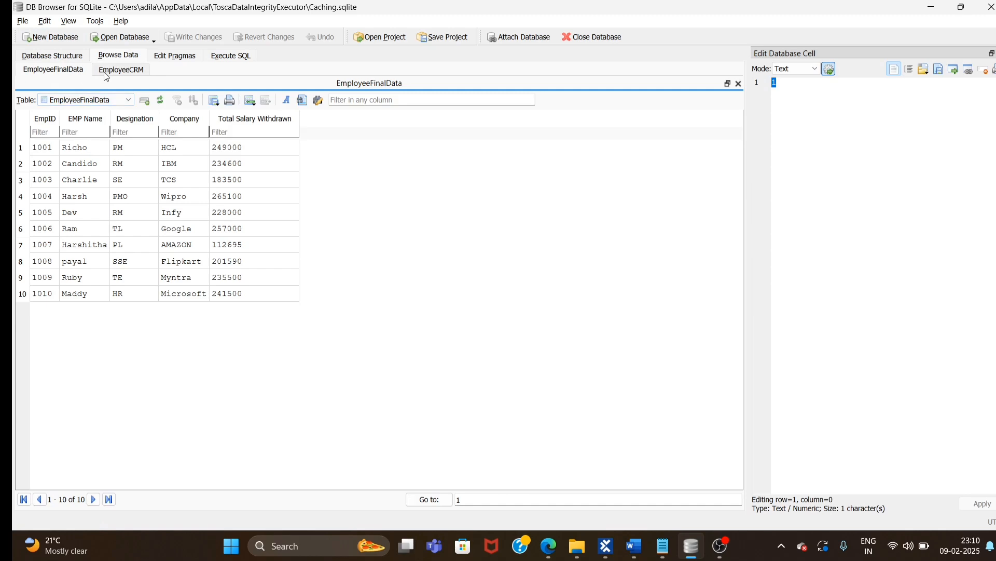
click(105, 71)
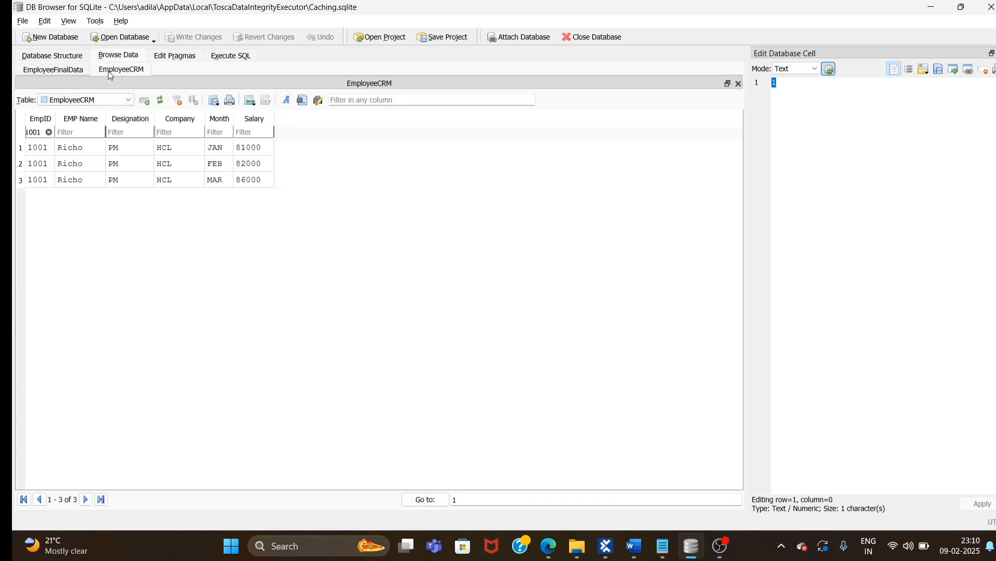
click(49, 133)
key(alt+Tab)
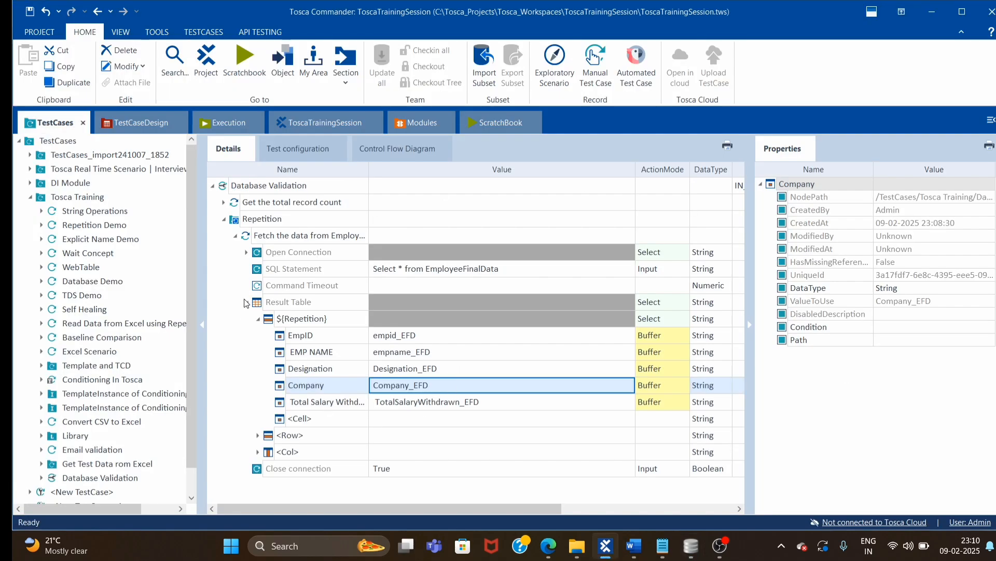
Step: Collapse the Result Table and paste a copy of the Employee Final Data fetch step into the Repetition folder
click(246, 301)
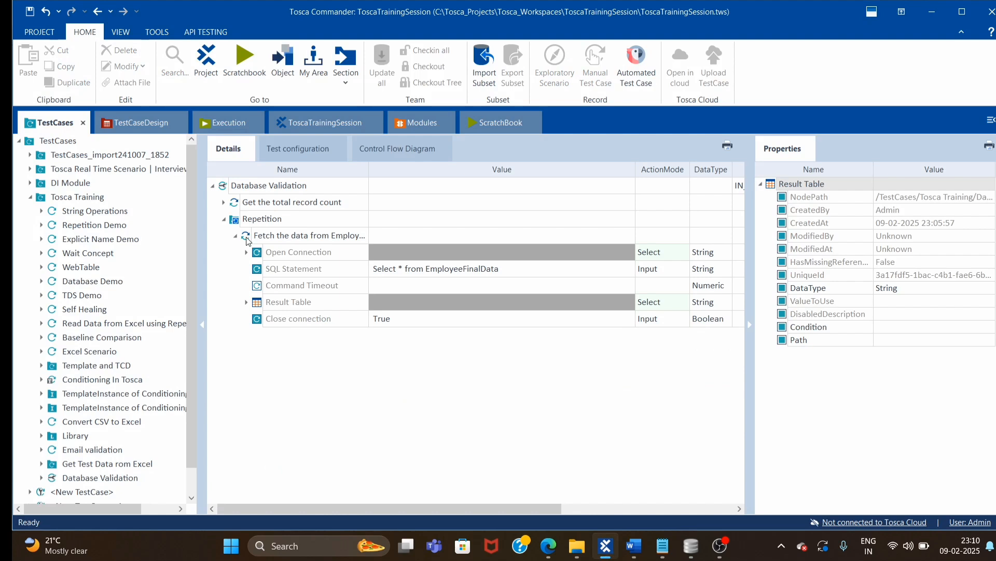
click(248, 238)
key(ctrl+c)
click(268, 219)
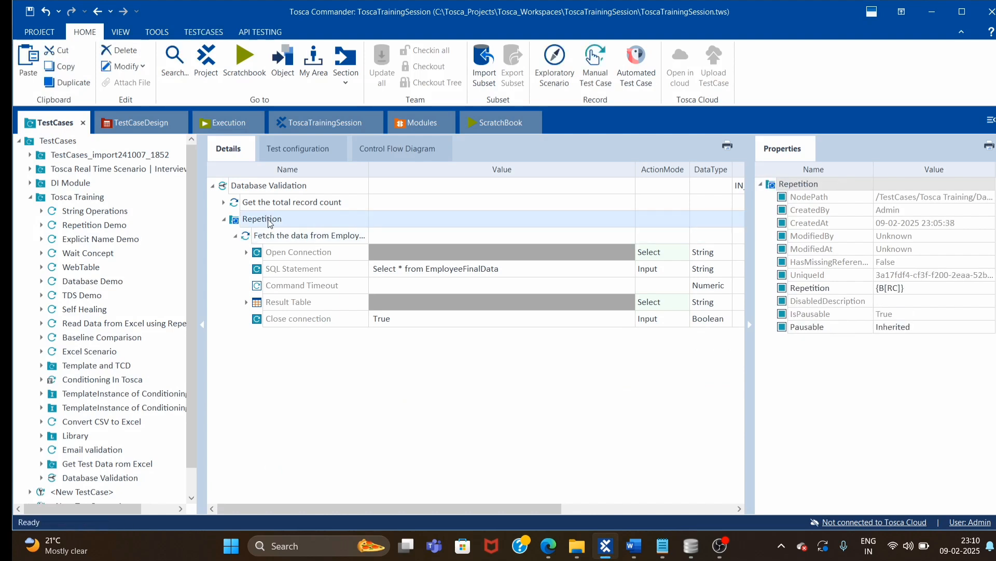
key(ctrl+v)
click(235, 335)
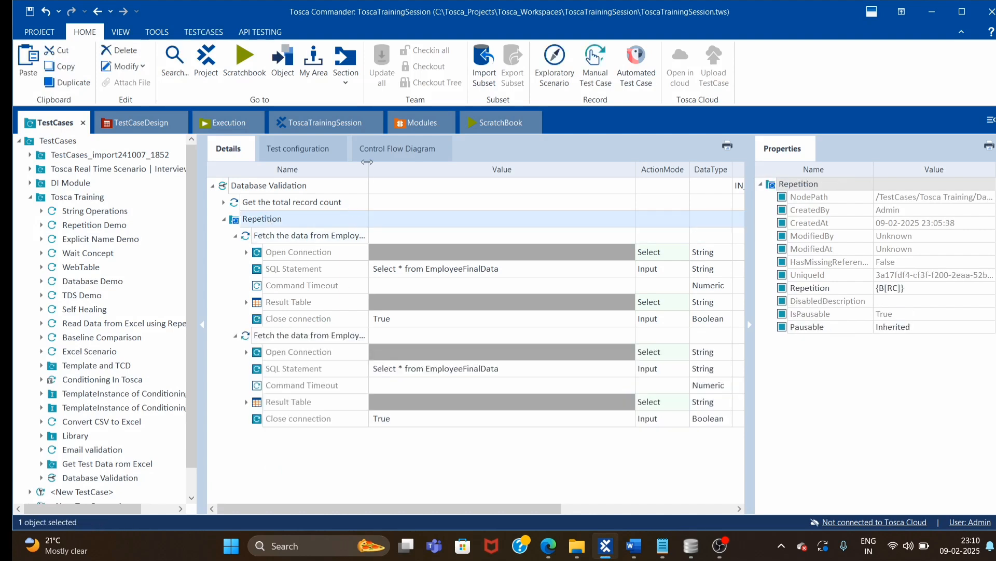
Step: Widen the Name column and rename the copied step as Fetch the data from Employee CRM table
drag(368, 174, 475, 174)
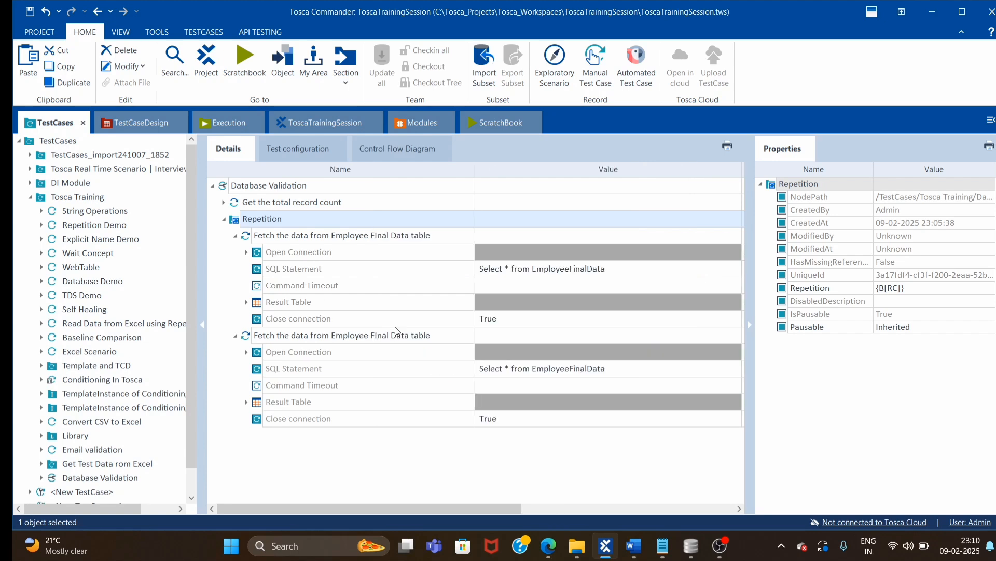
click(394, 325)
click(380, 336)
click(373, 335)
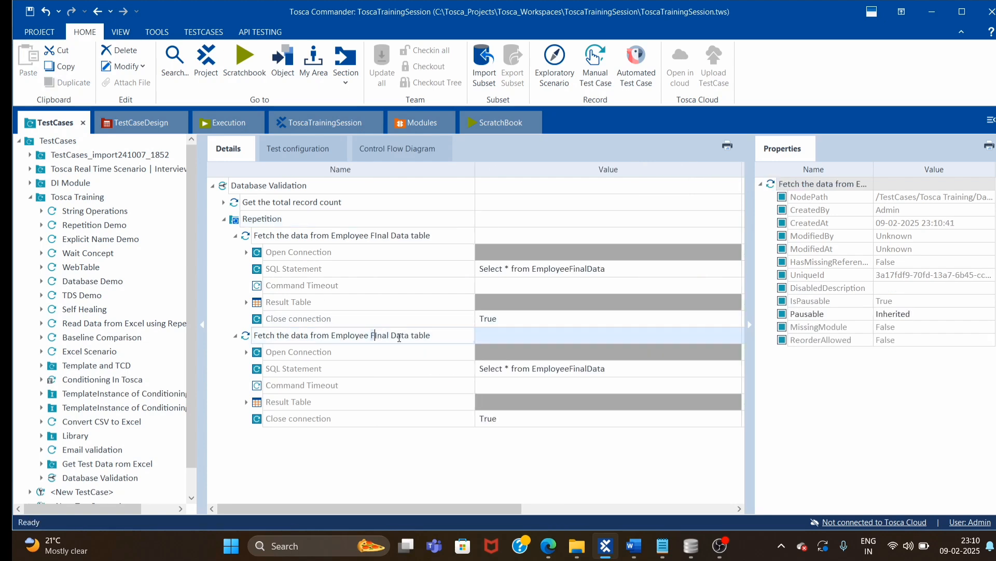
click(410, 336)
key(BackSpace)
key(BackSpace)
key(BackSpace)
key(BackSpace)
key(BackSpace)
key(BackSpace)
key(BackSpace)
key(BackSpace)
key(BackSpace)
key(BackSpace)
key(BackSpace)
text(CRM)
click(409, 306)
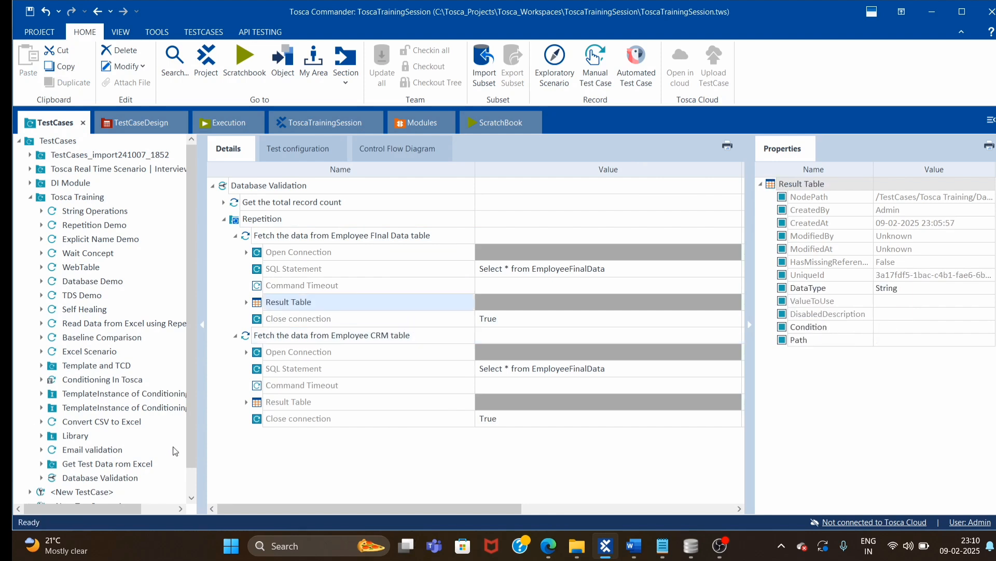
Step: Set the SQL Statement of the Employee CRM step to Select * from EmployeeCRM
click(588, 370)
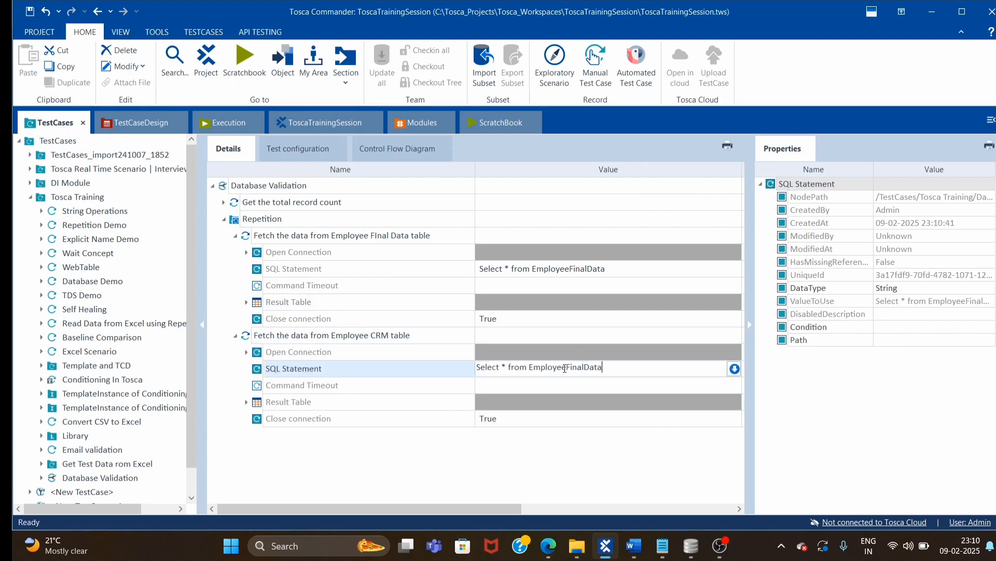
drag(566, 367, 637, 368)
text(CRM)
Step: In DB Browser for SQLite, add the query select * from EmployeeCRM below the existing one and execute only that query
click(691, 545)
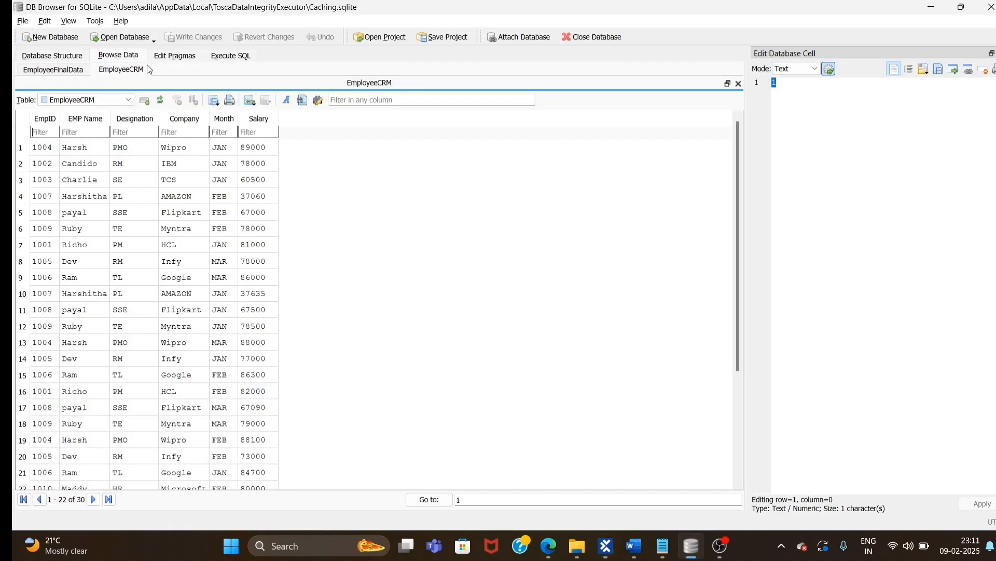
click(233, 57)
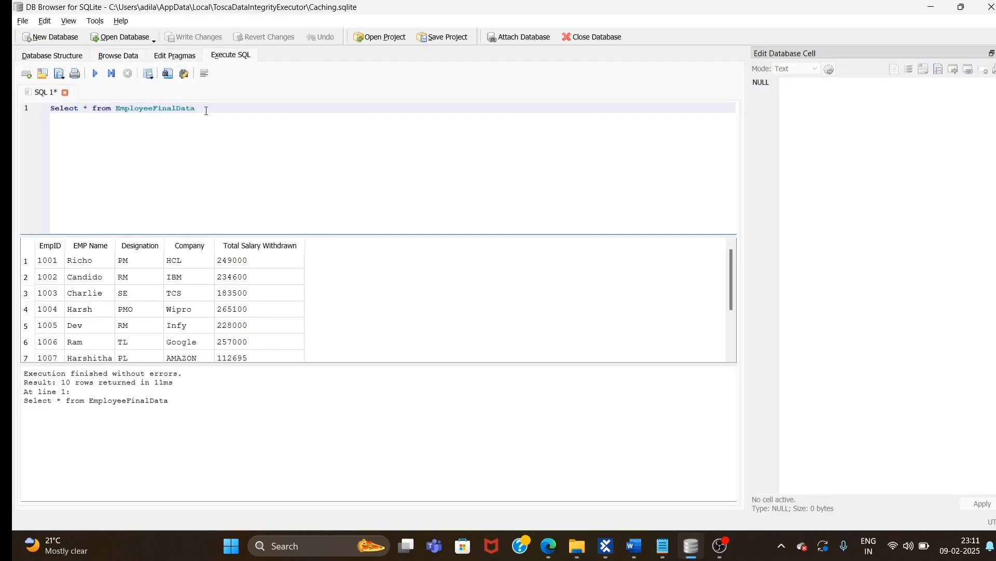
text(\)
key(Return)
key(Return)
key(Return)
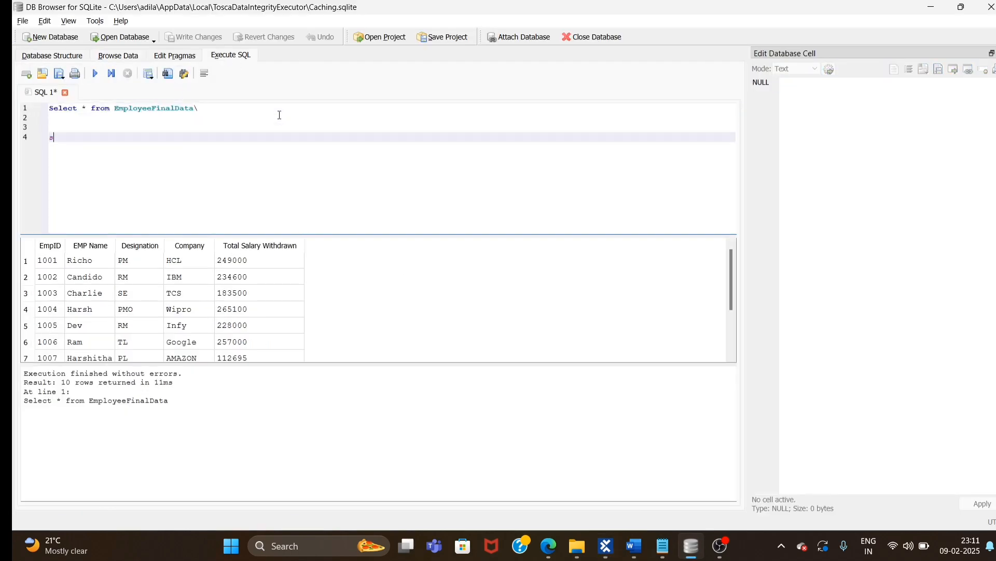
text(select * from EM)
key(BackSpace)
text(mplo)
key(Return)
drag(214, 136, 14, 139)
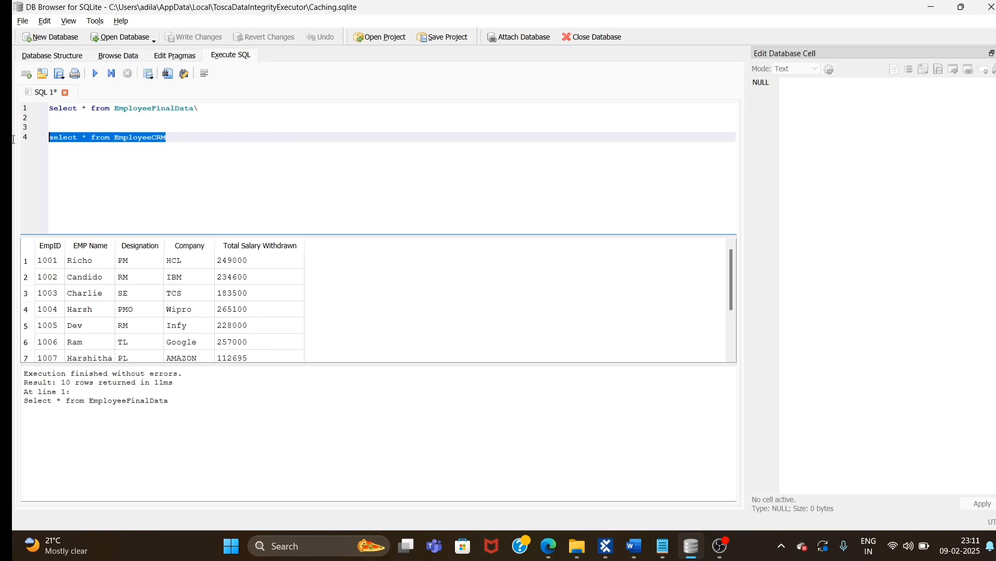
click(96, 74)
click(226, 167)
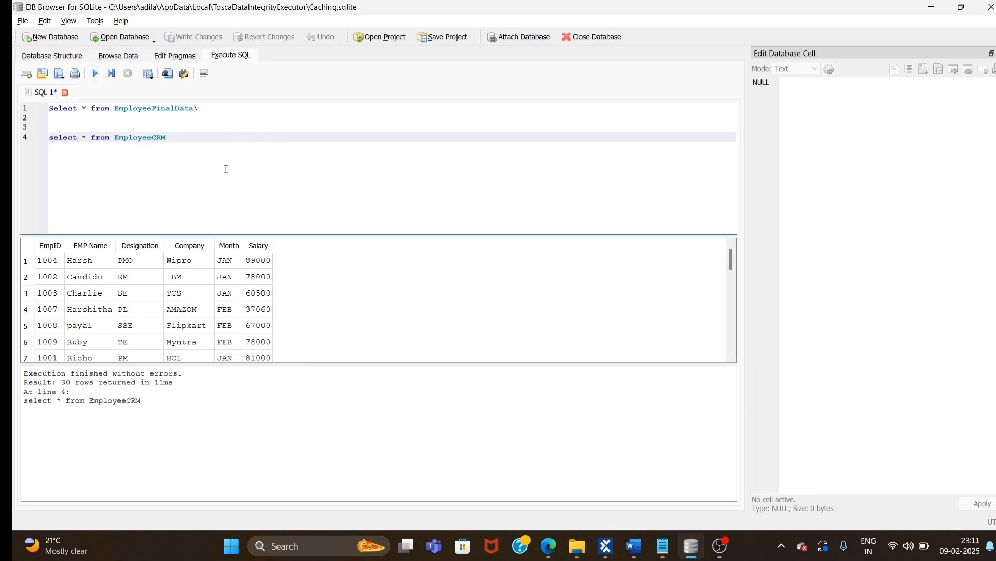
Step: Add a where condition limiting the EmployeeCRM query to the EmpID of EmployeeFinalData's first record, and execute it
text(where Emp)
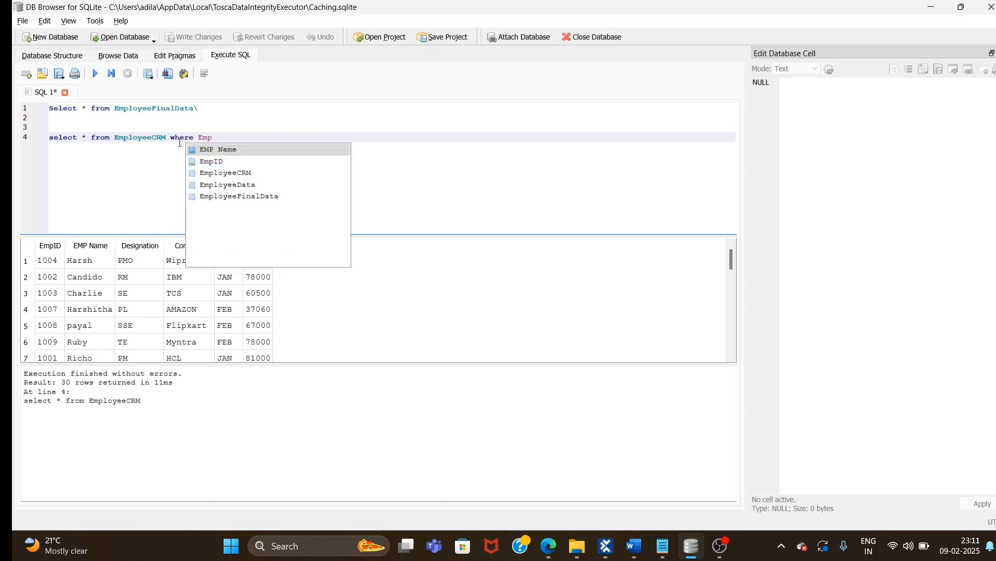
text(ID)
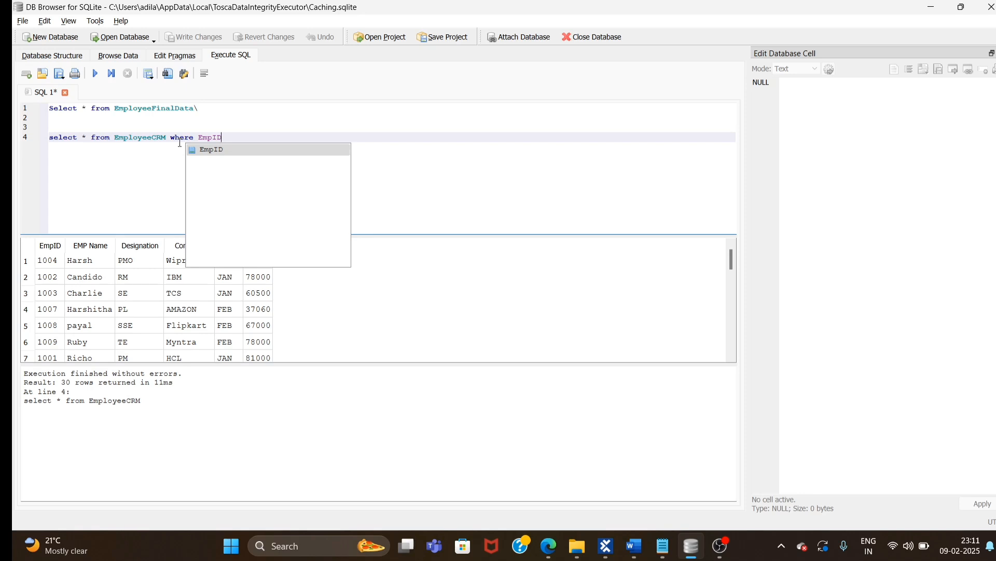
text(=)
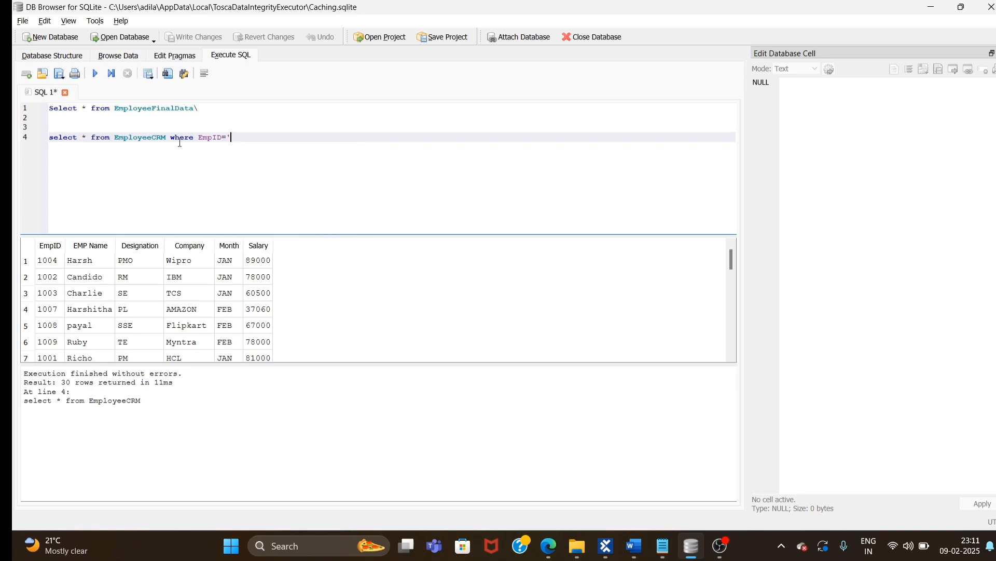
text('1001')
drag(270, 137, 21, 142)
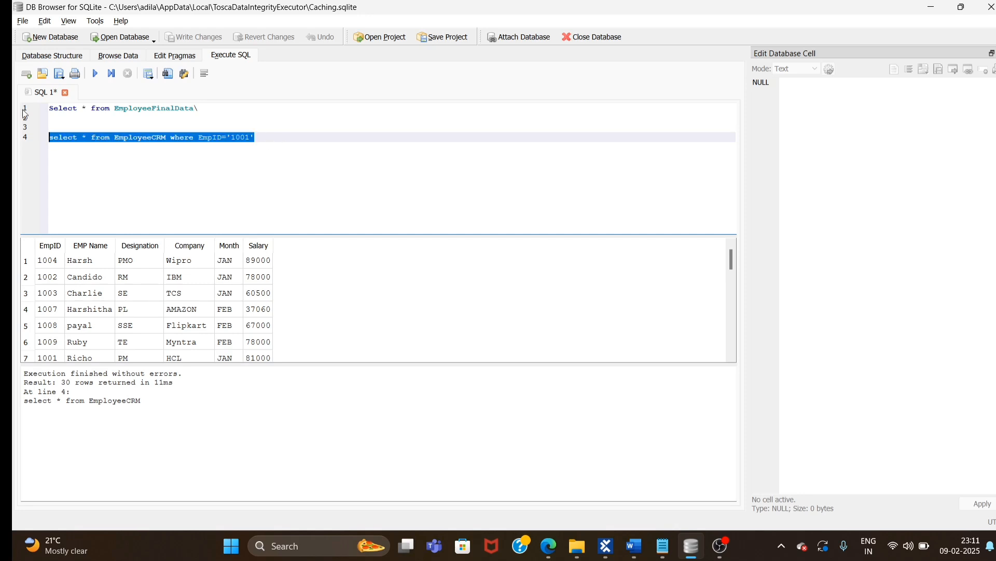
click(95, 73)
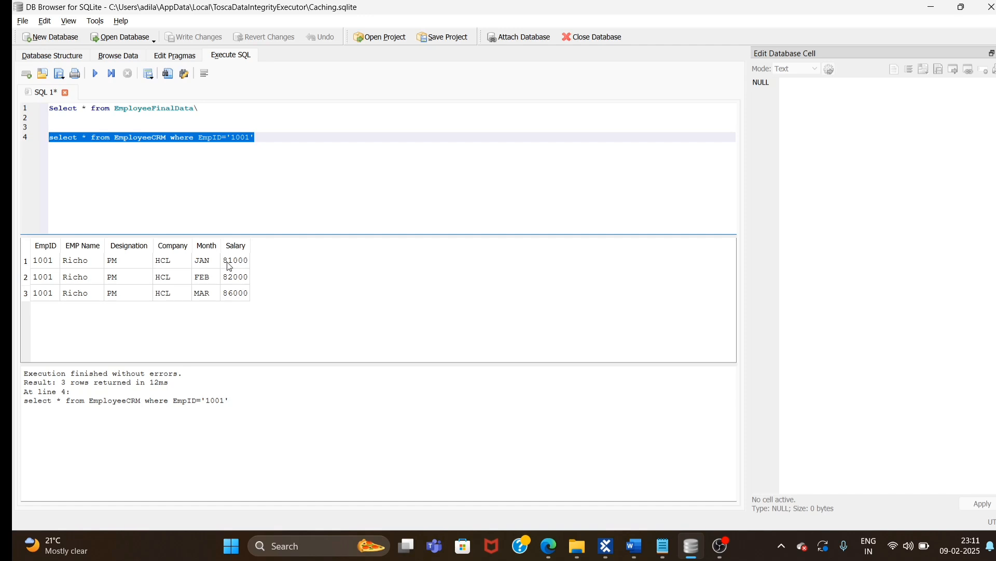
Step: Add SUM(Salary) after the asterisk in the EmployeeCRM query's select list and execute only that query
click(286, 168)
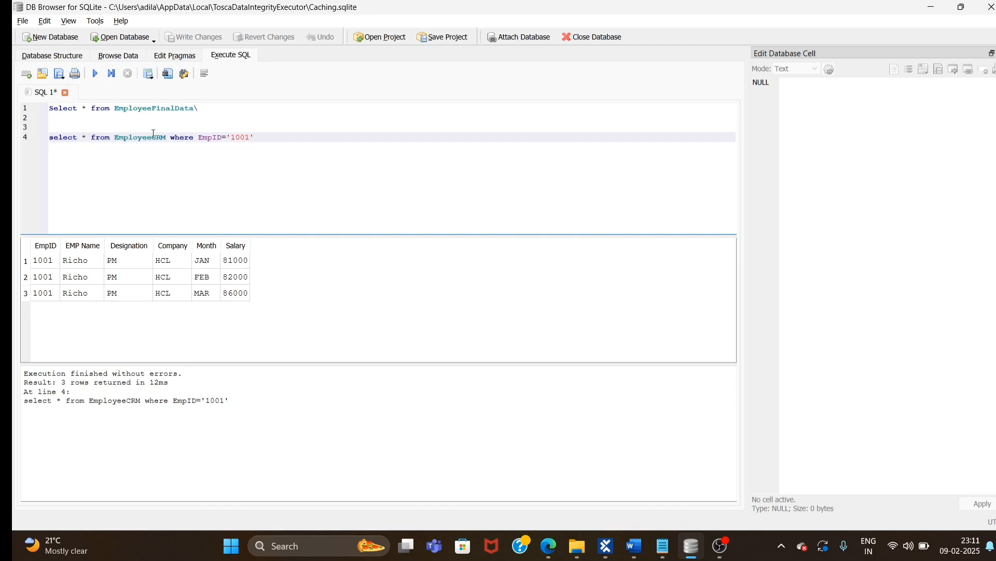
text(,SUM)
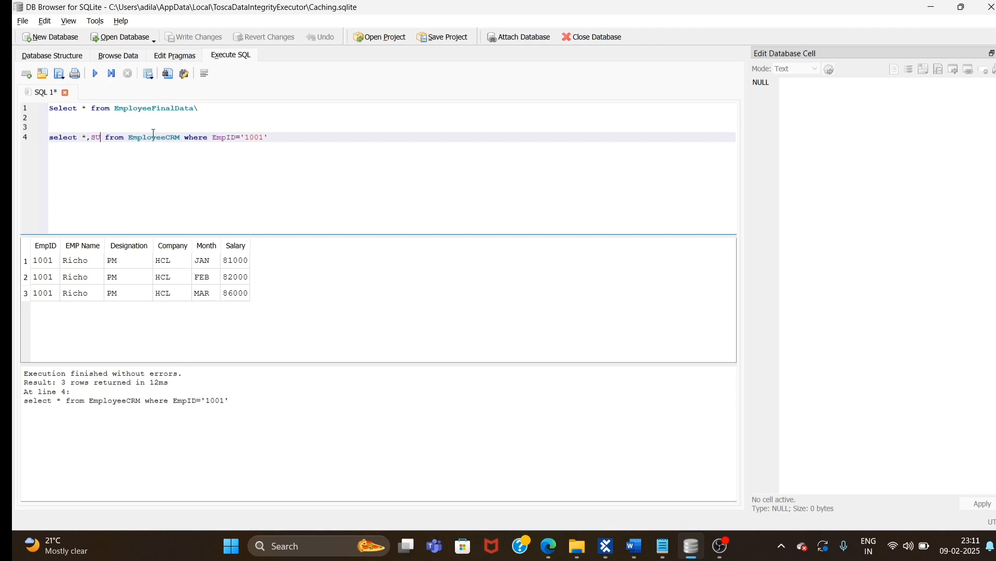
text(()
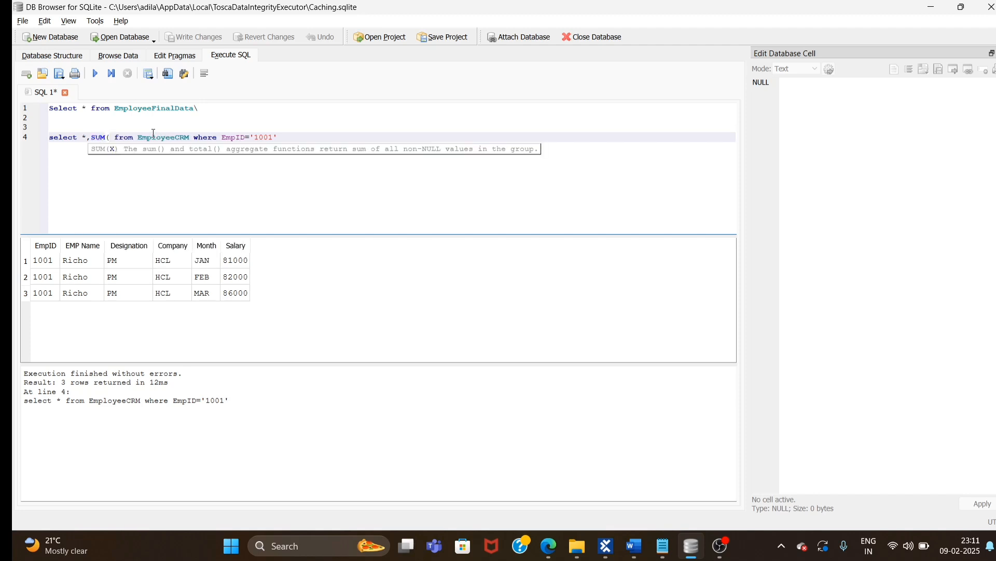
text(Salary)
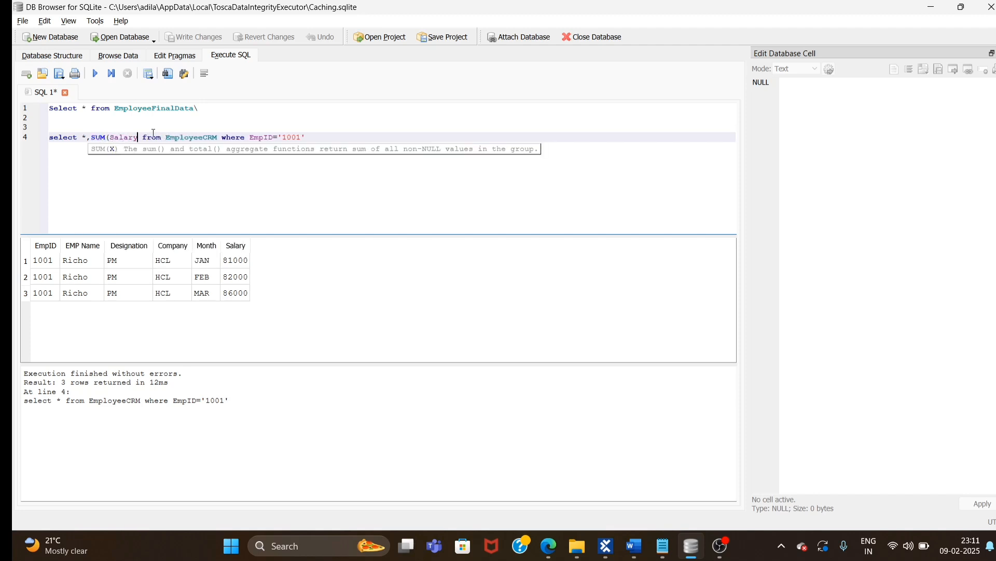
text())
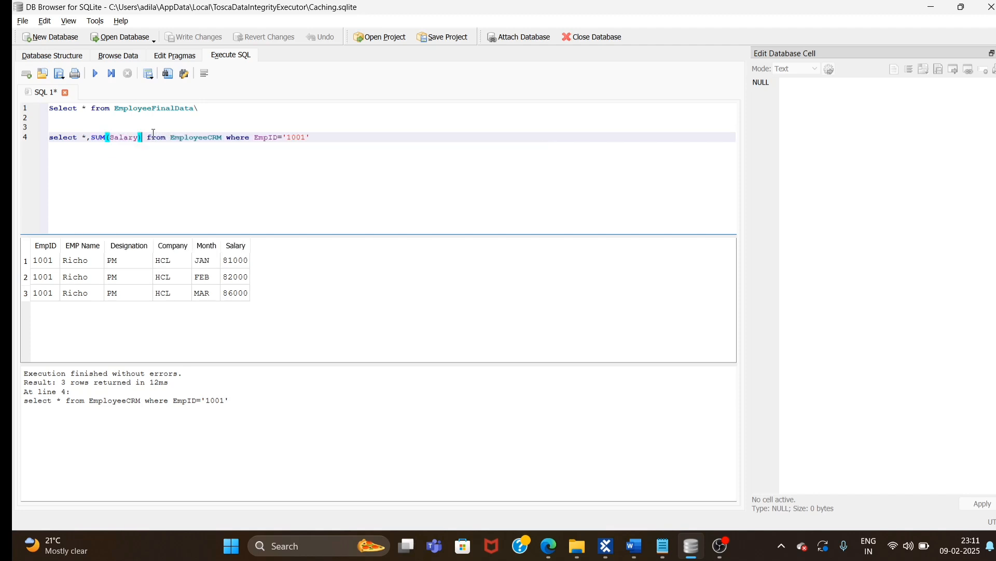
click(358, 201)
key(shift+Home)
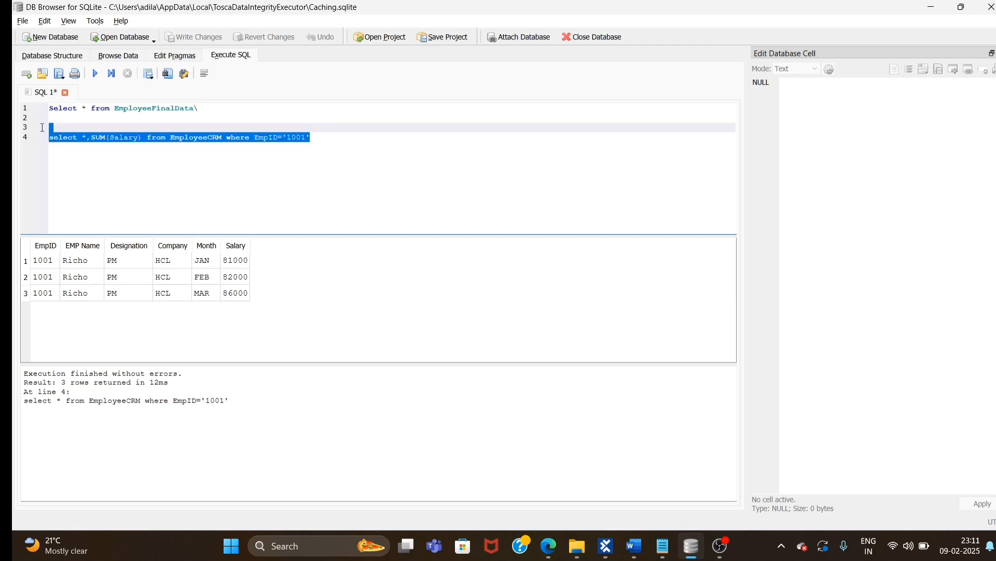
click(95, 81)
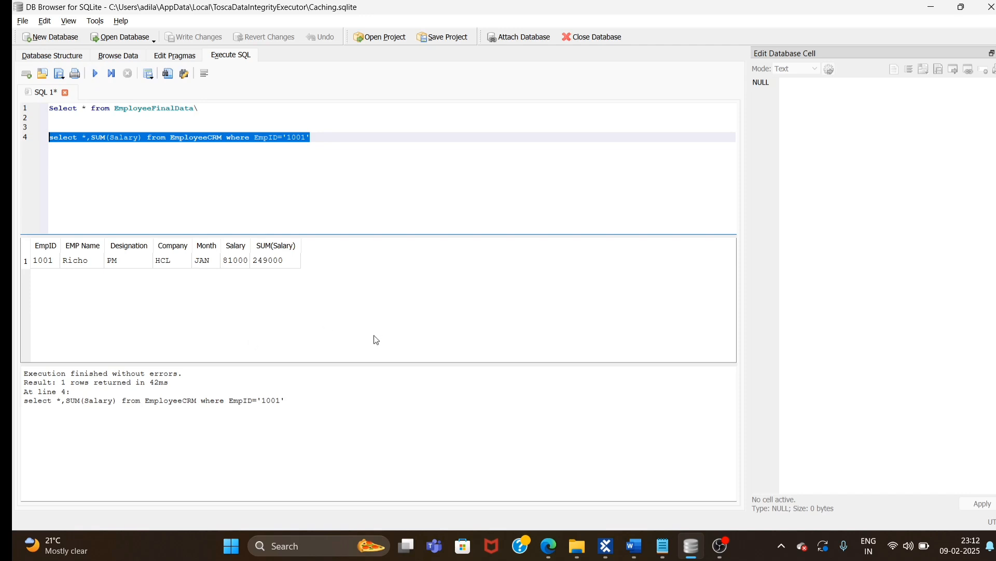
click(283, 281)
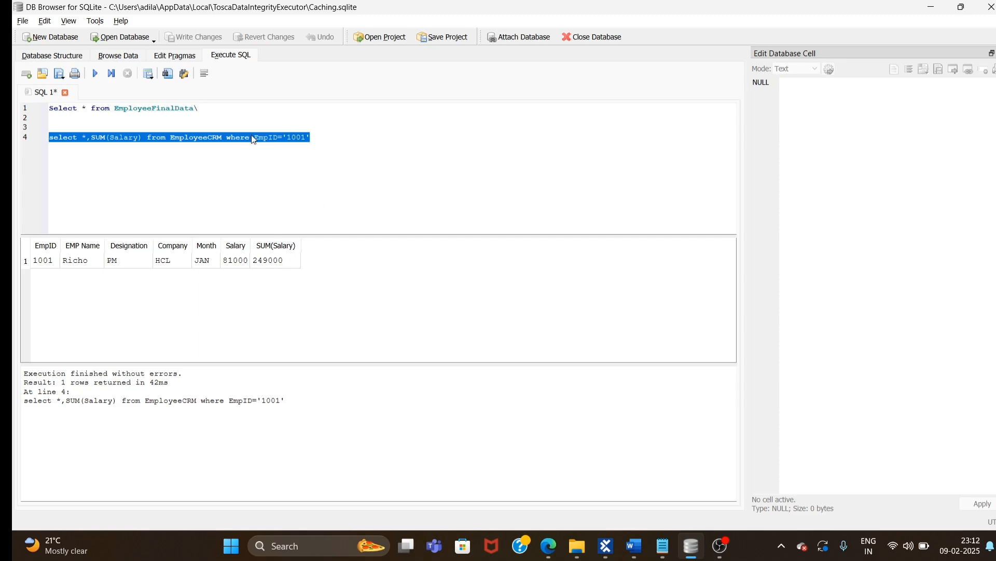
Step: Copy the EmployeeCRM SUM(Salary) query from DB Browser and paste it over the Employee CRM step's SQL Statement in Tosca Commander
key(alt+Tab)
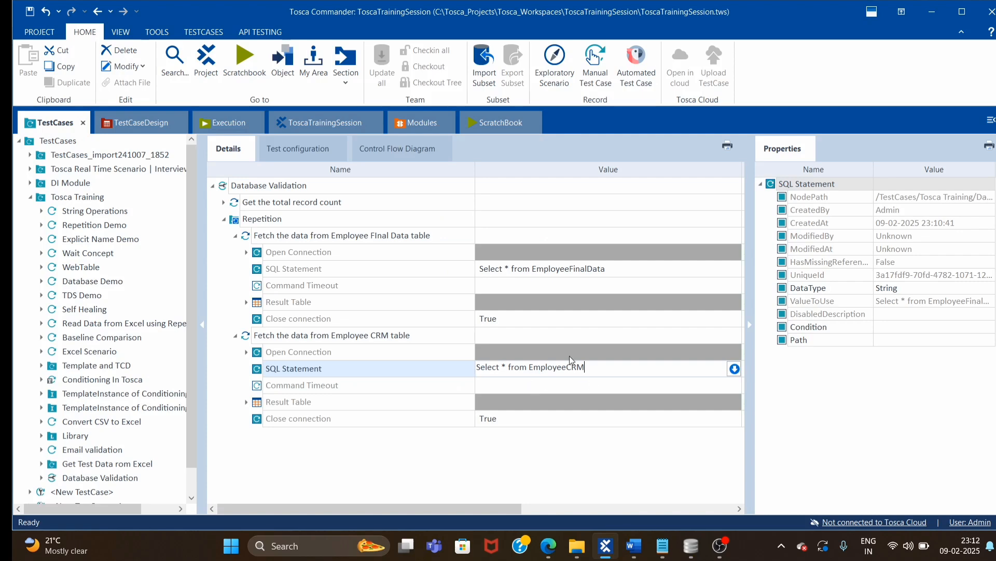
drag(584, 365, 435, 365)
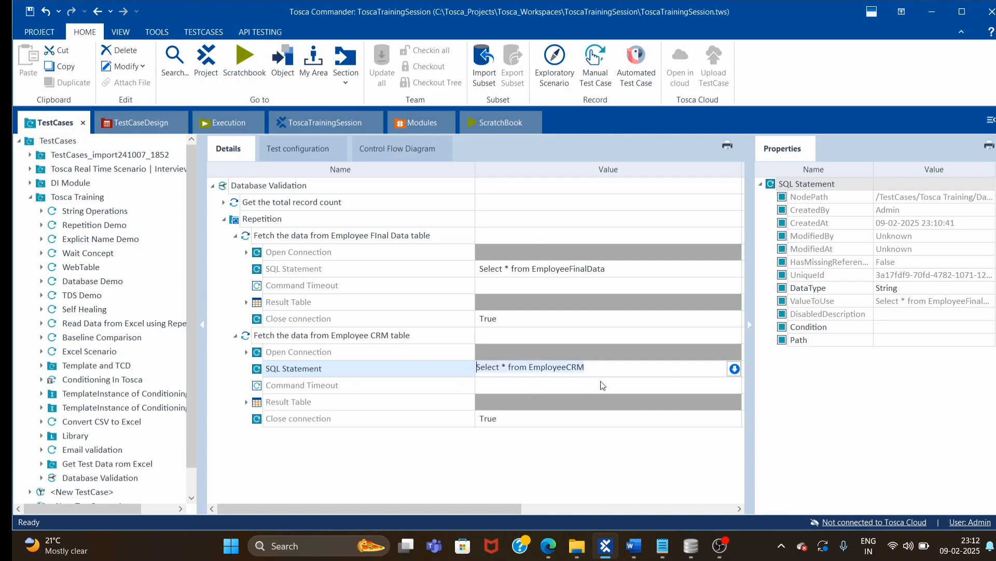
key(alt+Tab)
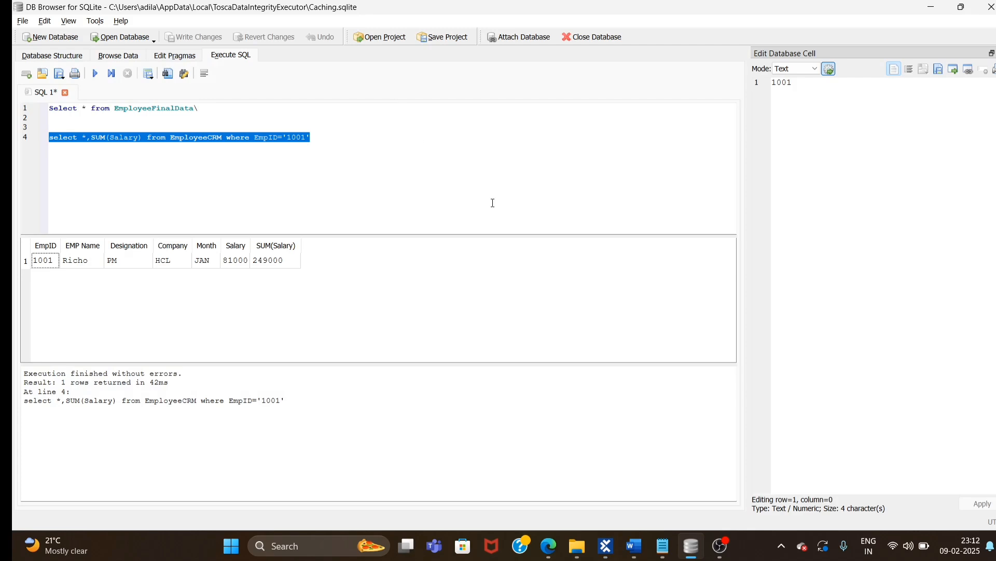
key(alt+Tab)
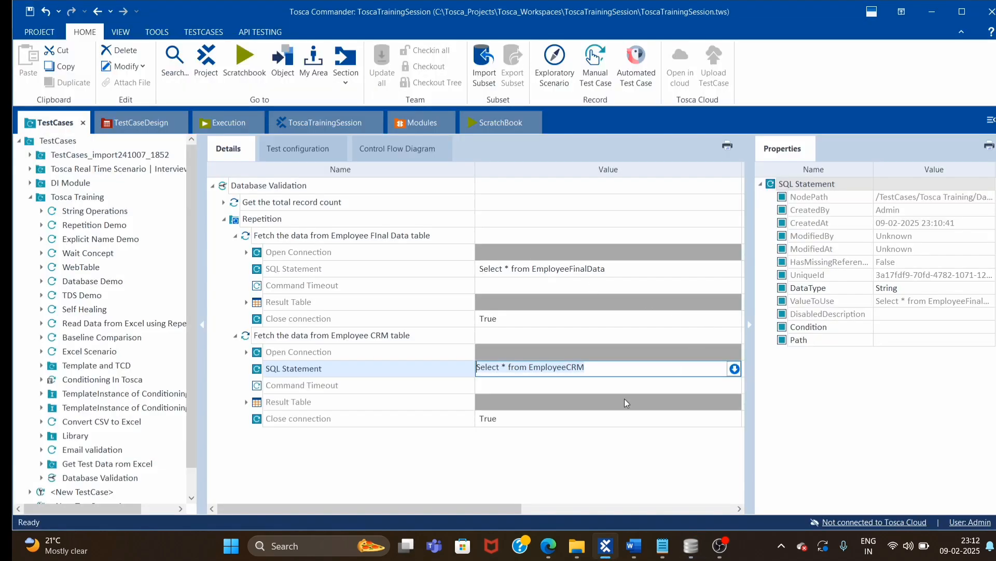
drag(529, 367, 232, 318)
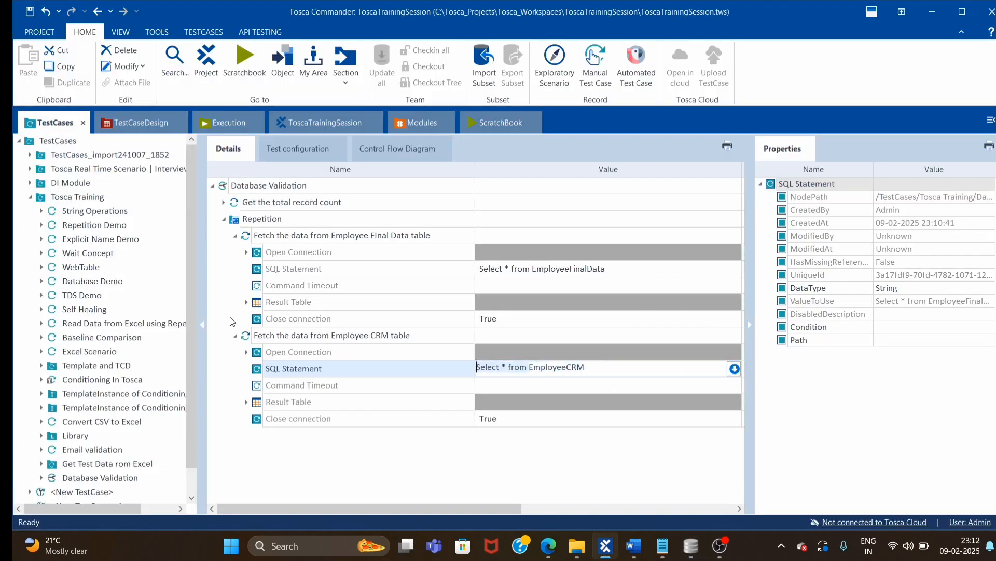
key(ctrl+a)
key(alt+Tab)
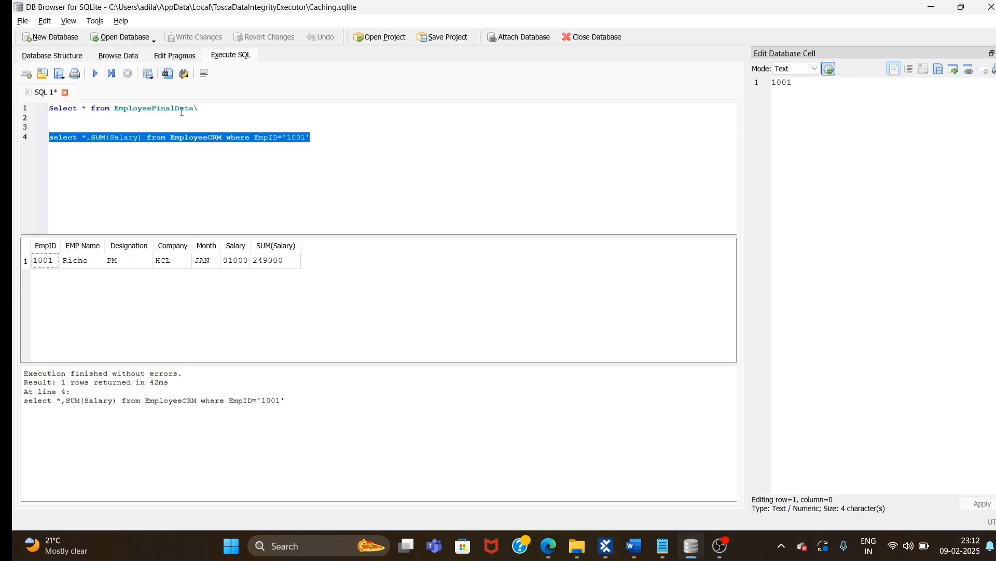
click(217, 137)
click(335, 131)
drag(313, 138, 45, 137)
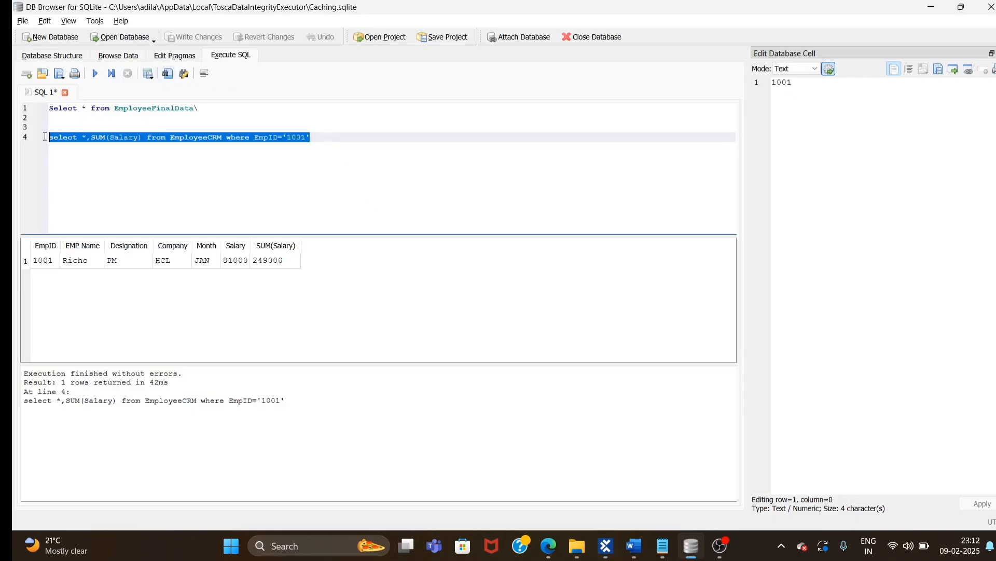
right_click(119, 139)
click(142, 188)
key(alt+Tab)
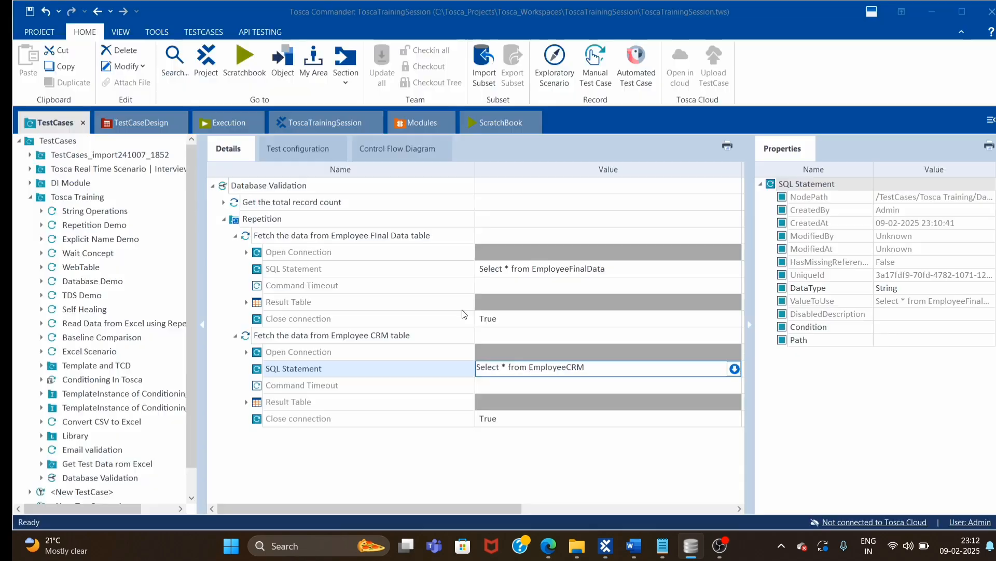
key(BackSpace)
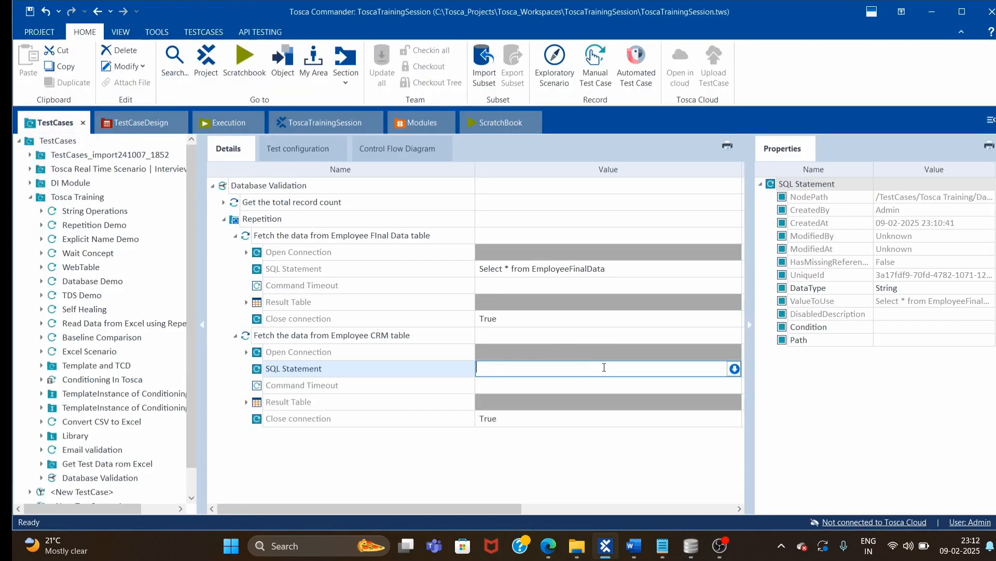
key(ctrl+v)
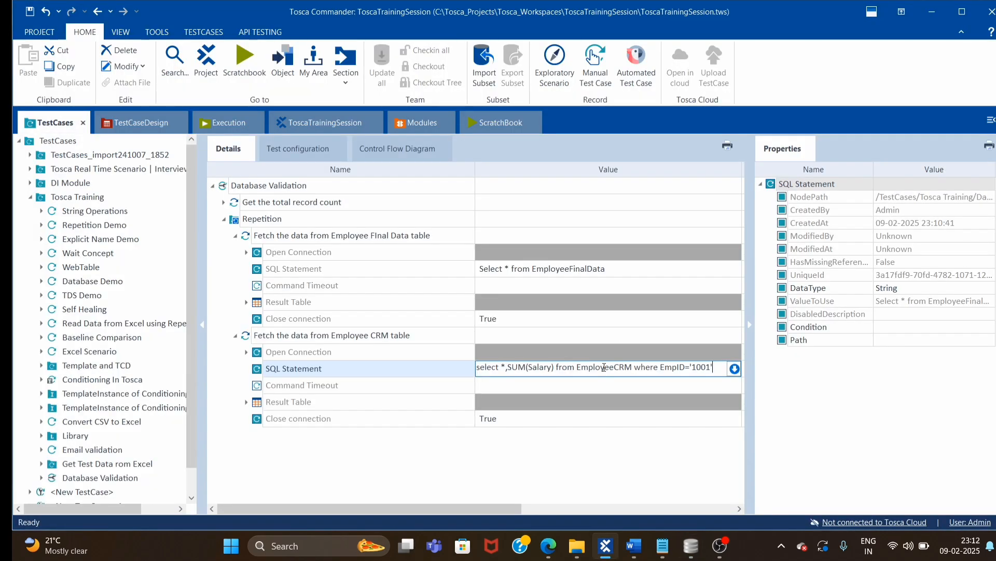
Step: Replace the literal EmpID in the Employee CRM SQL Statement with an empty buffer expression {B[]}, keeping the surrounding quotes
double_click(694, 366)
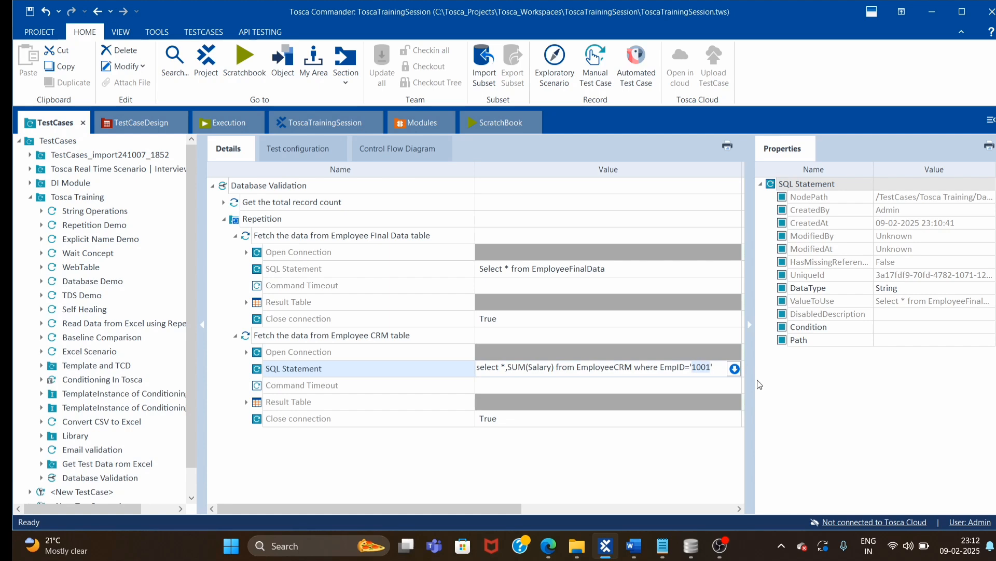
text({)
text([]})
Step: Copy the buffer name empid_EFD from the EmployeeFinalData result's EmpID cell and insert it into the CRM query's buffer expression as {B[empid_EFD]}
click(245, 301)
click(574, 336)
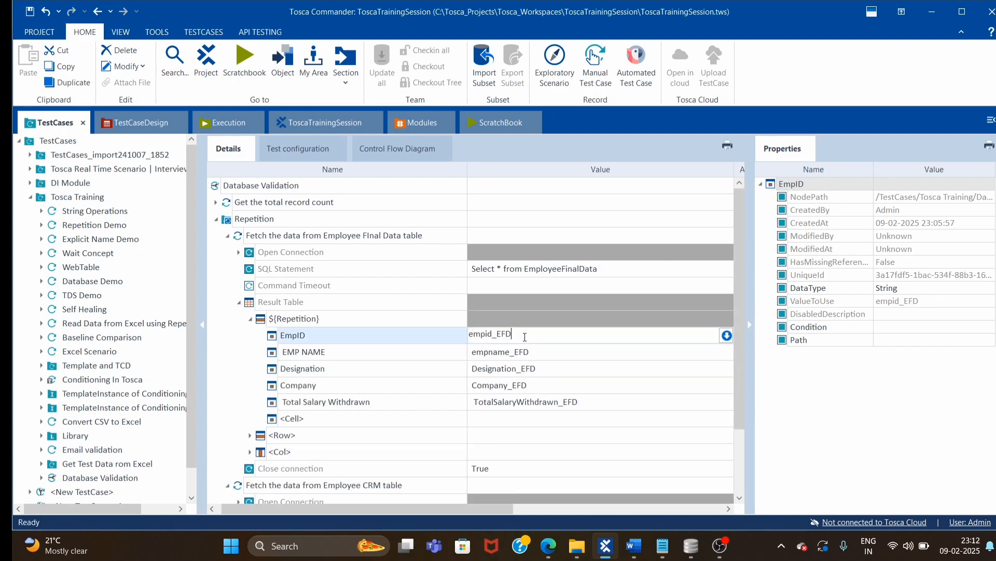
key(shift+Home)
click(614, 318)
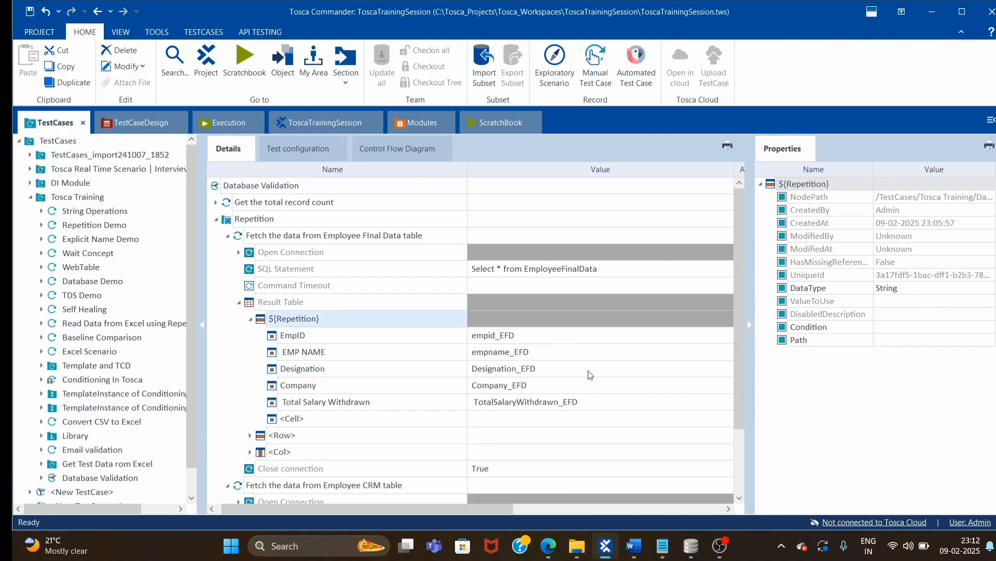
scroll(682, 417, down, 2)
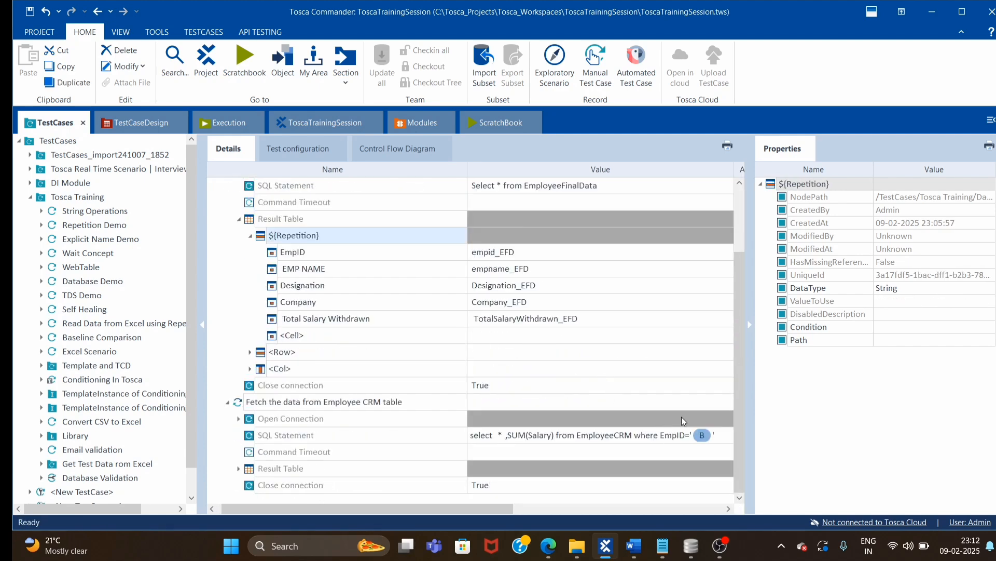
click(750, 326)
click(724, 438)
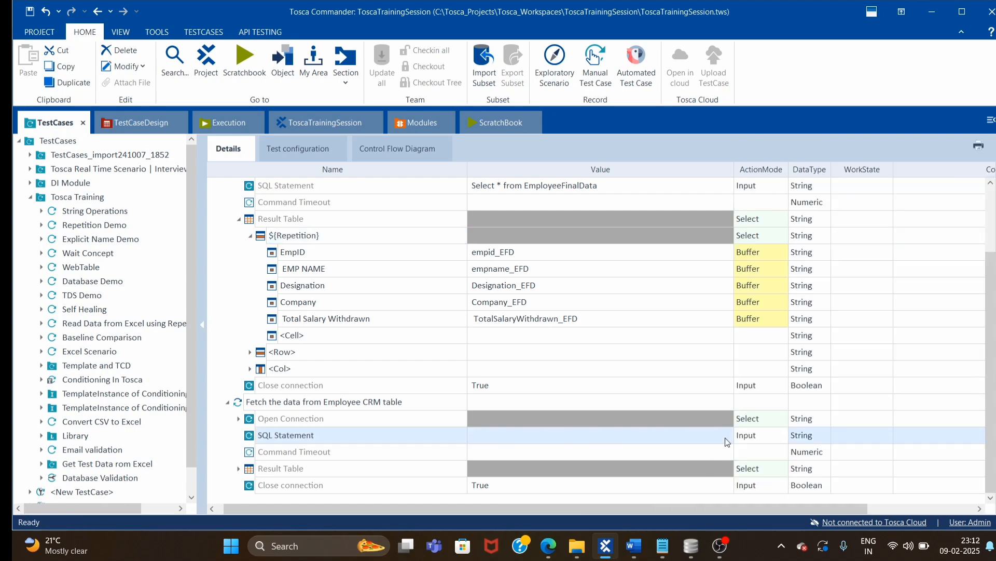
click(724, 438)
key(ctrl+v)
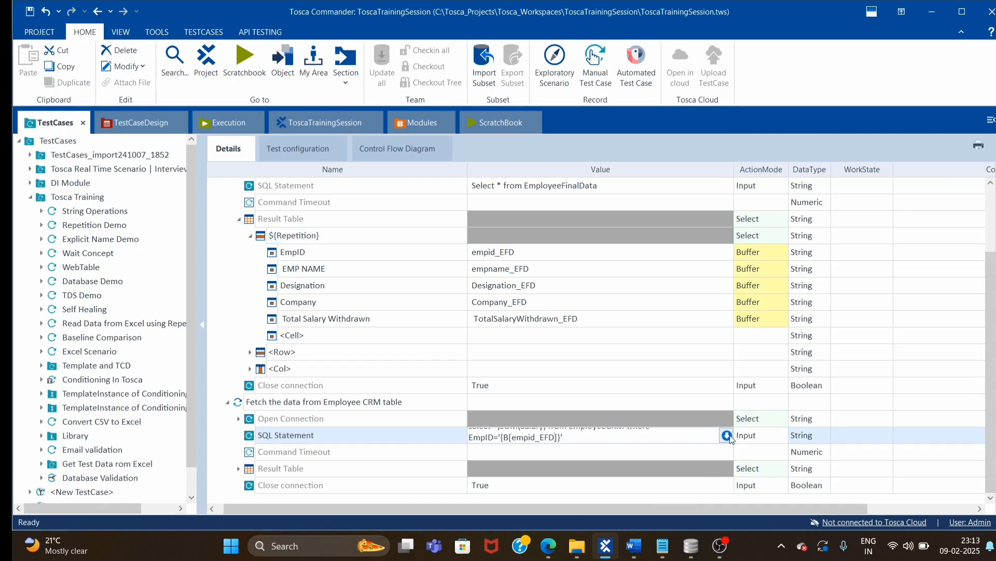
click(388, 320)
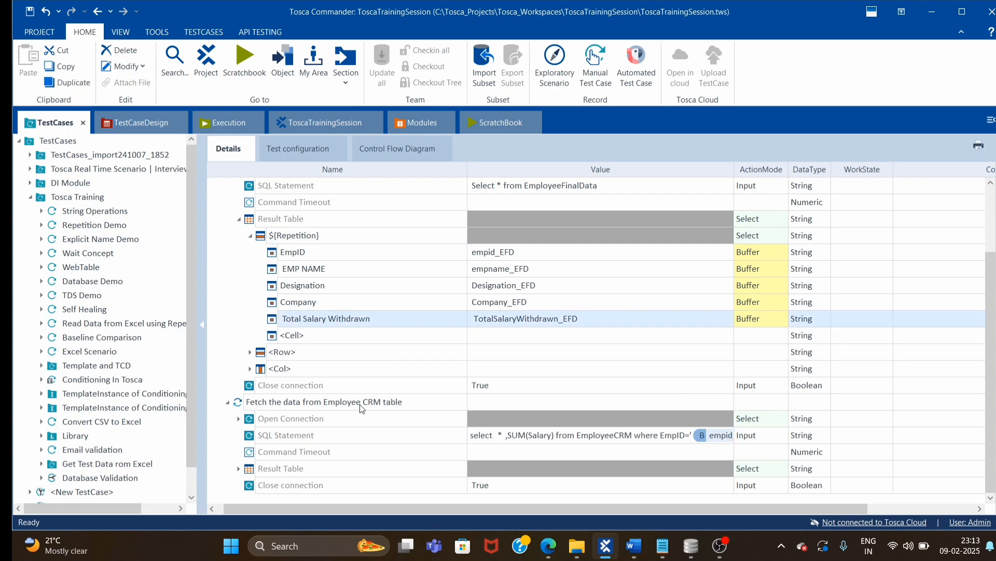
Step: Expand the Employee CRM step's Result Table and rename its ${Repetition} row to $1
click(238, 469)
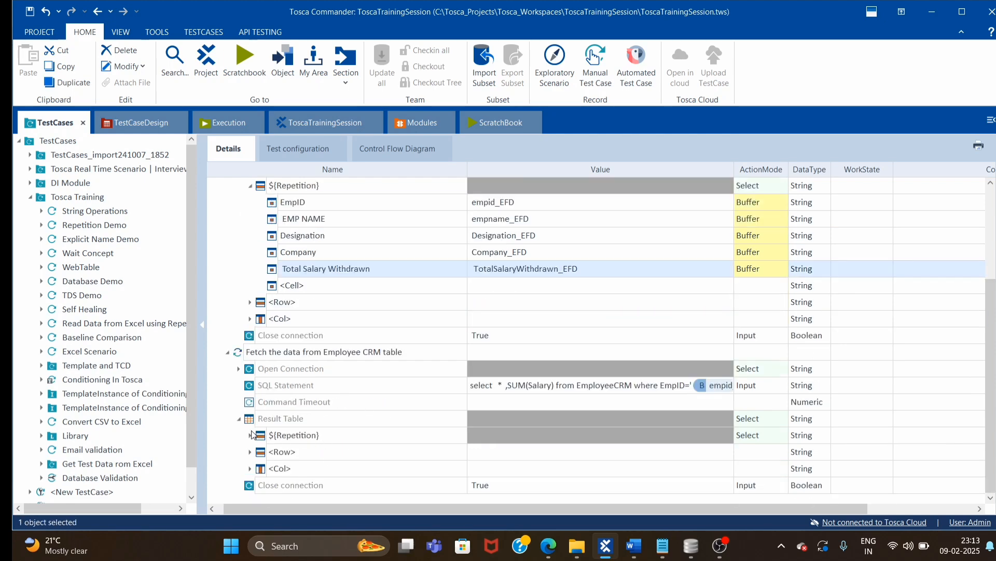
click(364, 437)
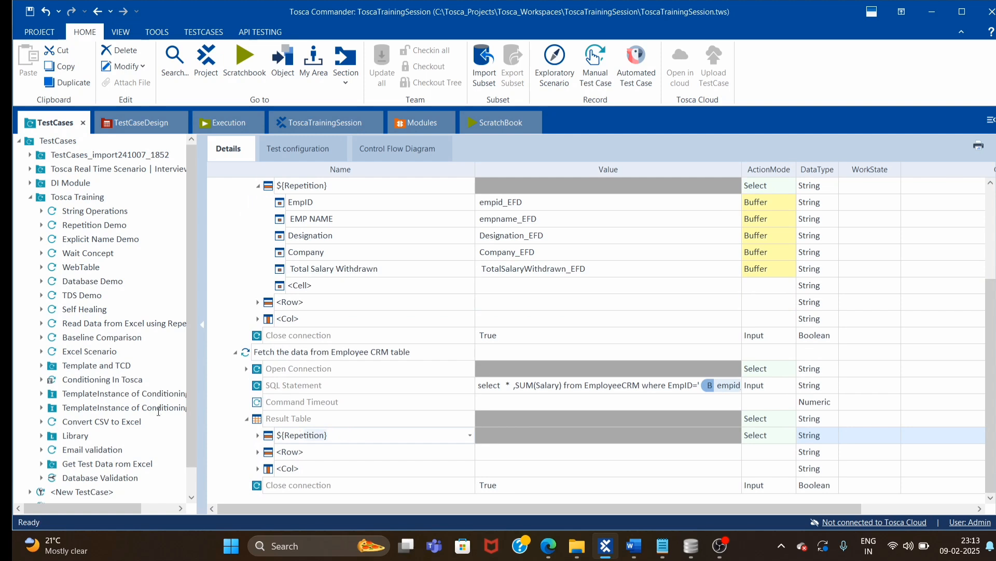
text(#1)
click(258, 435)
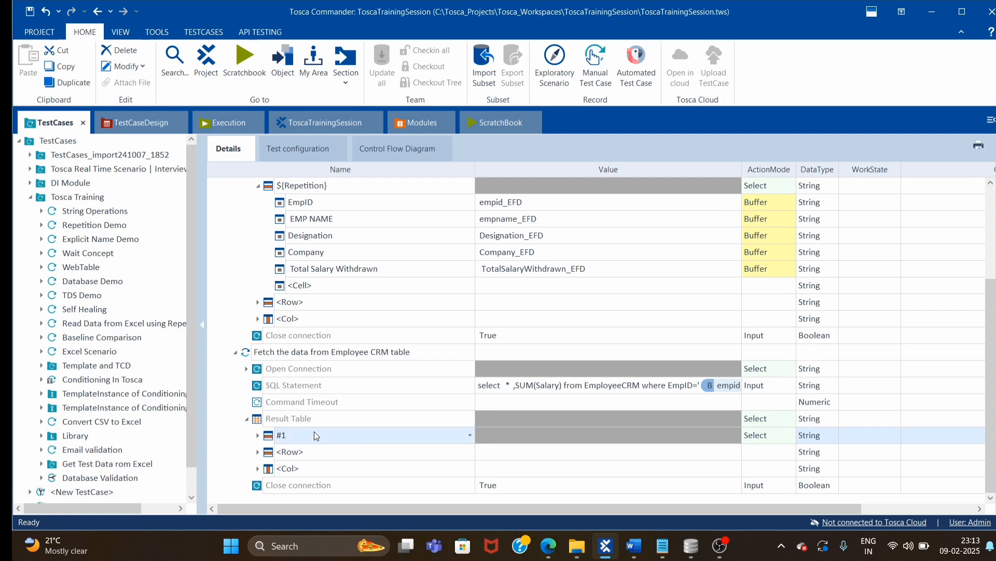
click(312, 431)
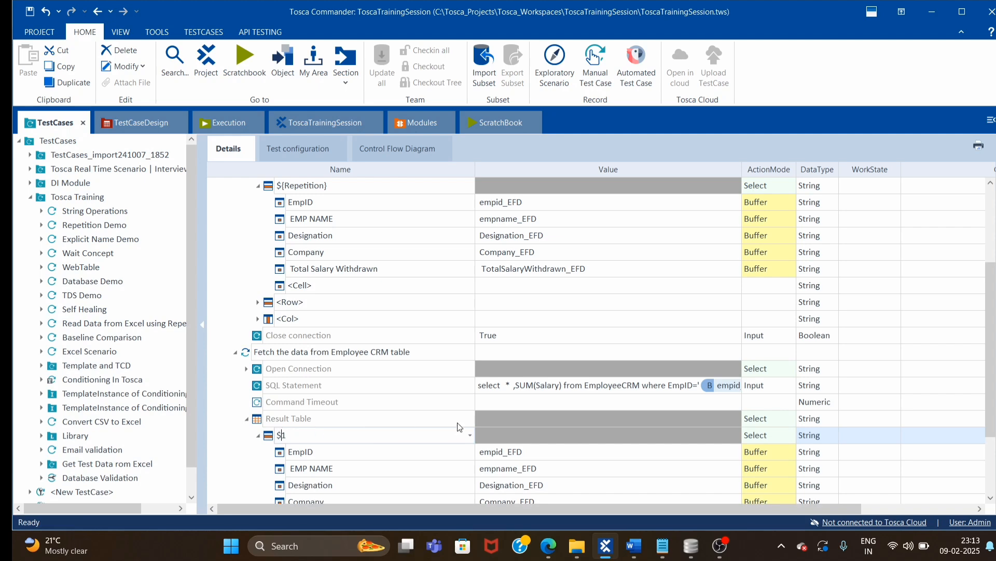
click(417, 380)
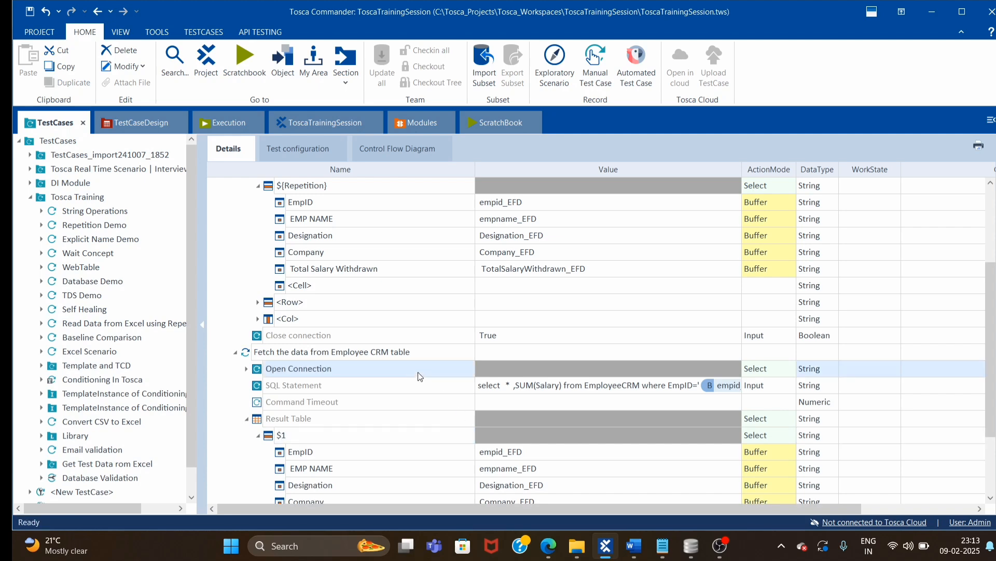
Step: Switch to DB Browser and compare the EmployeeCRM salary-sum query result with the columns of the EmployeeFinalData and EmployeeCRM tables
scroll(367, 478, down, 2)
click(668, 386)
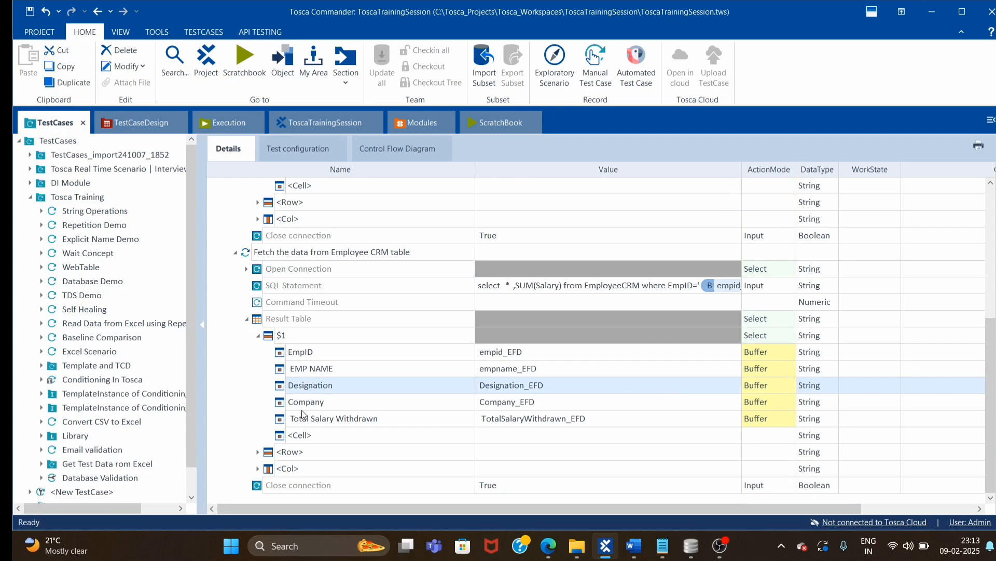
scroll(303, 413, up, 3)
scroll(431, 475, down, 2)
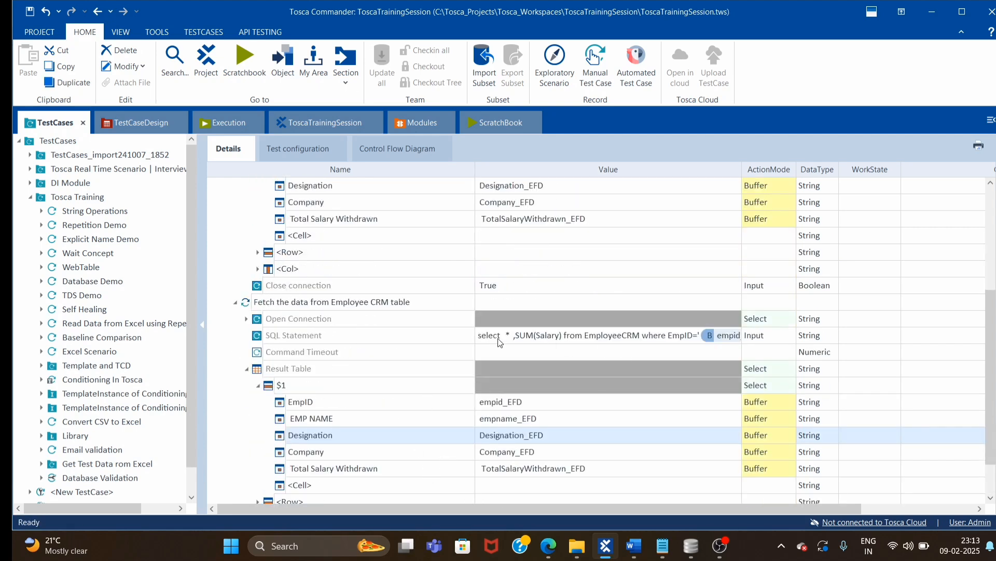
click(691, 545)
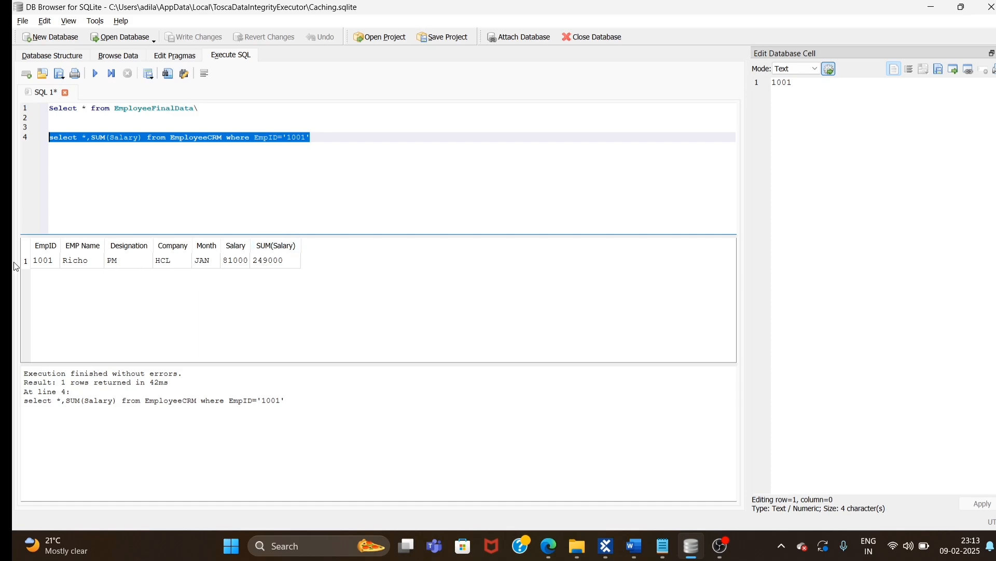
key(alt+Tab)
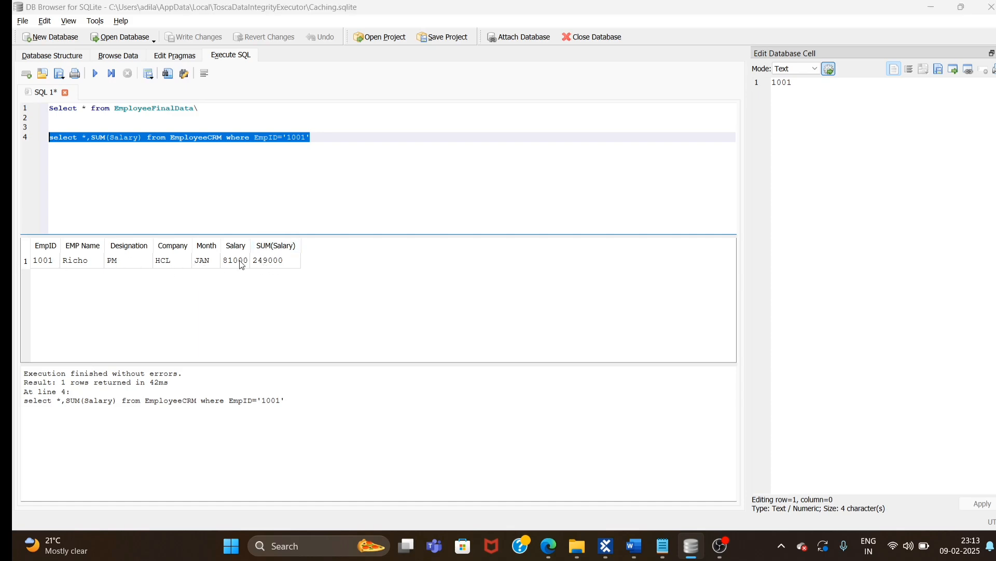
key(alt+Tab)
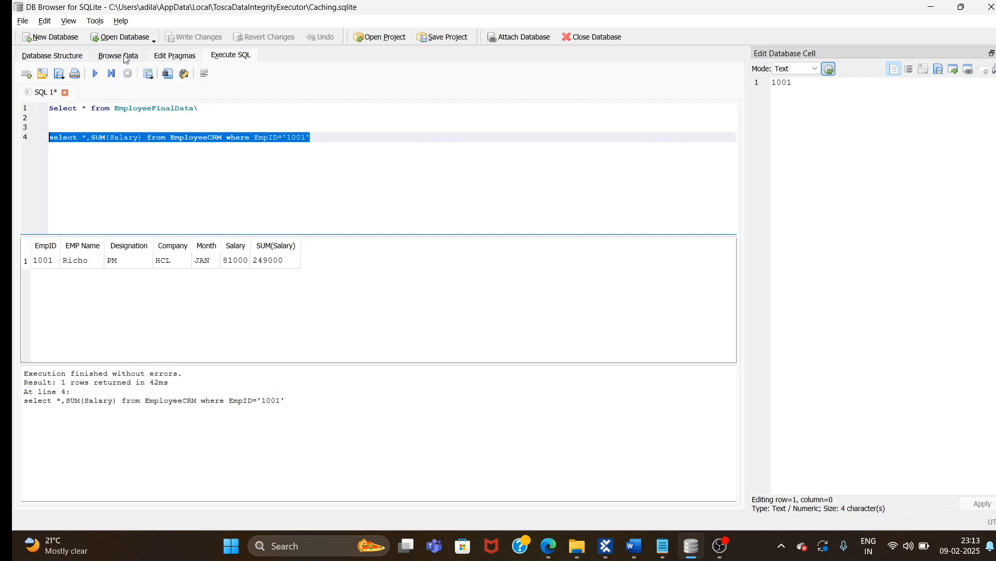
click(100, 60)
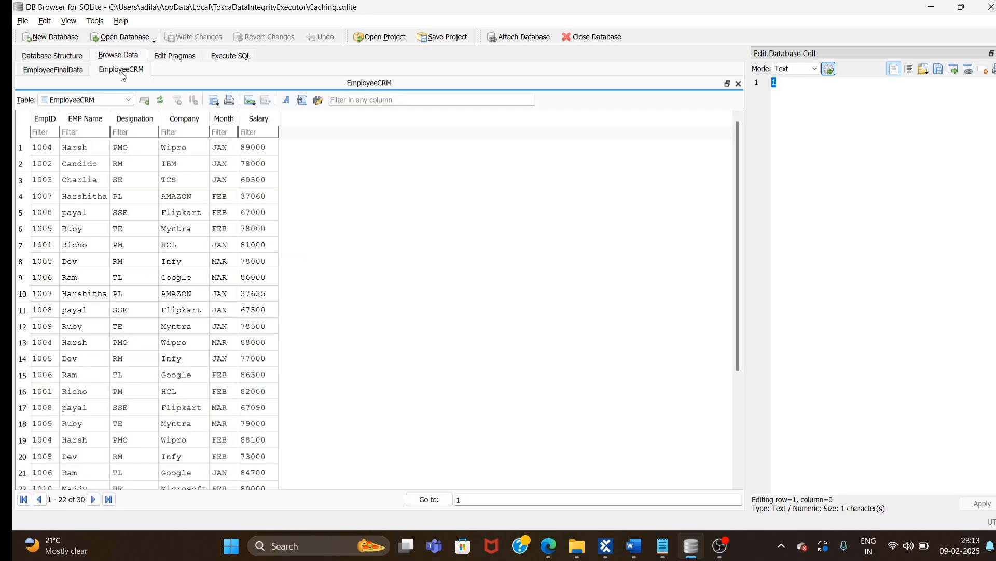
click(52, 70)
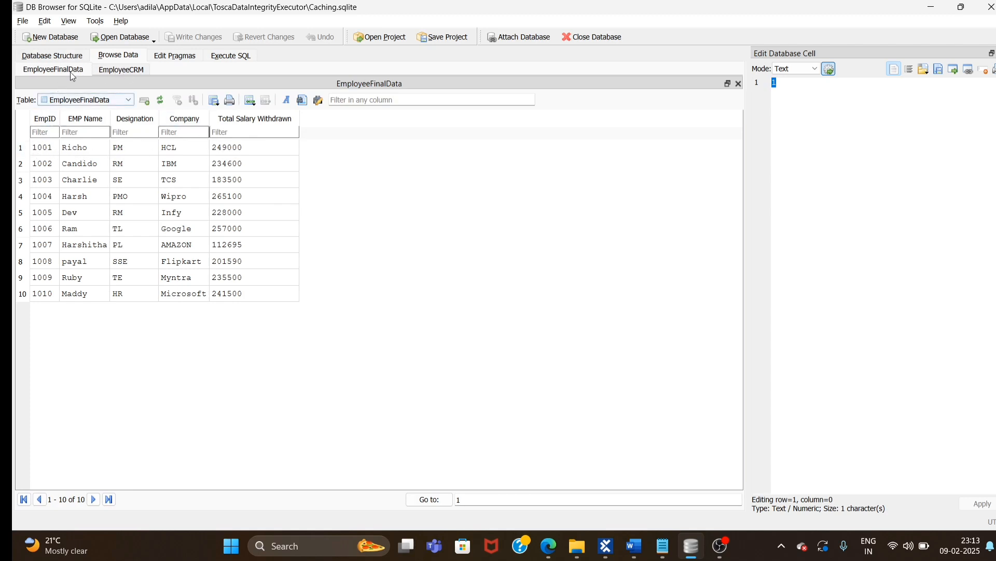
click(121, 70)
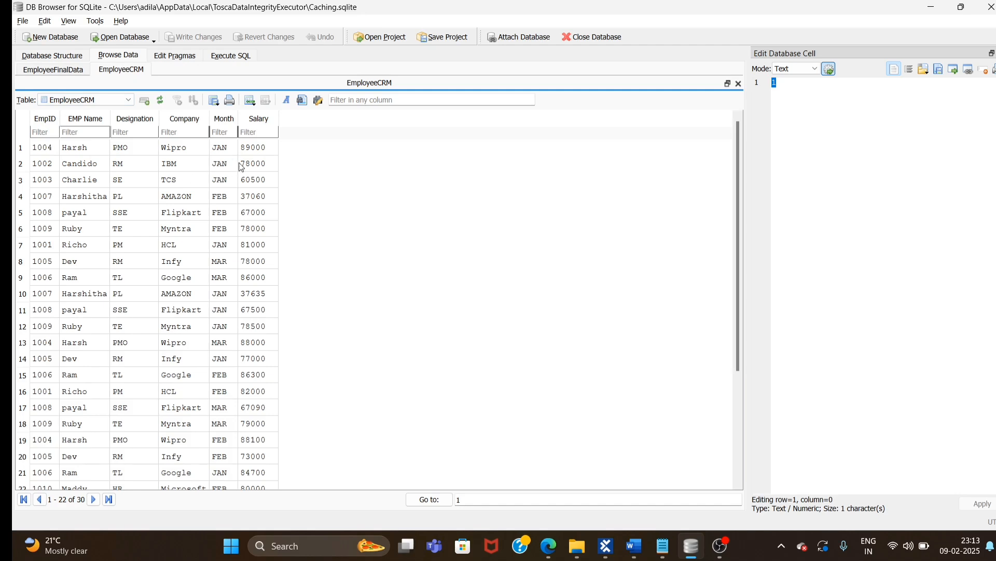
key(alt+Tab)
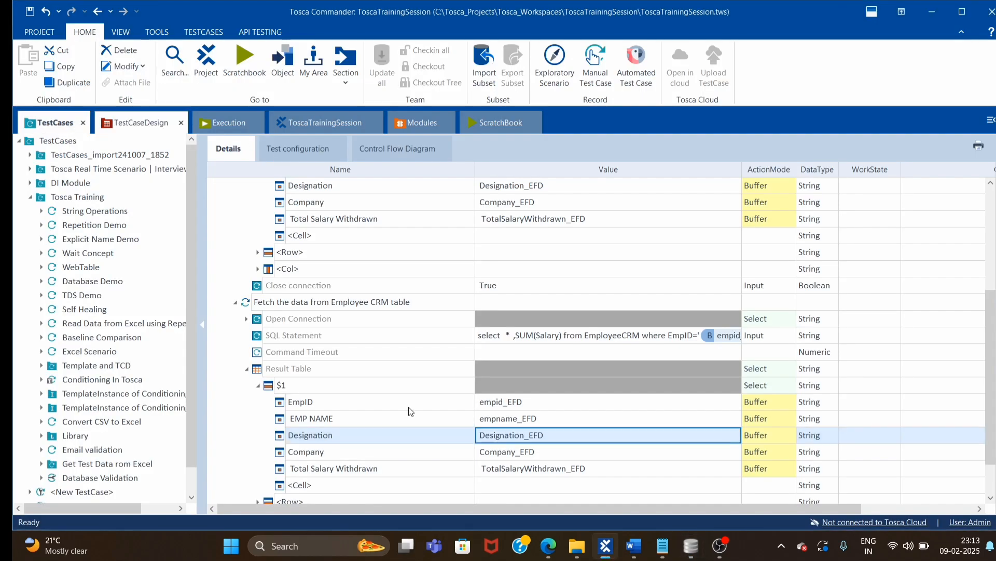
scroll(568, 409, up, 2)
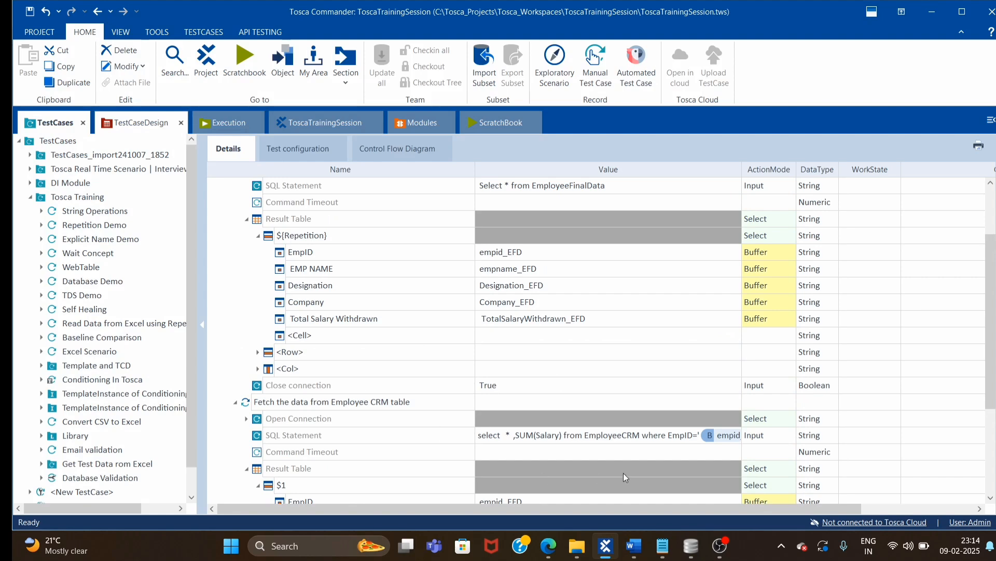
key(alt+Tab)
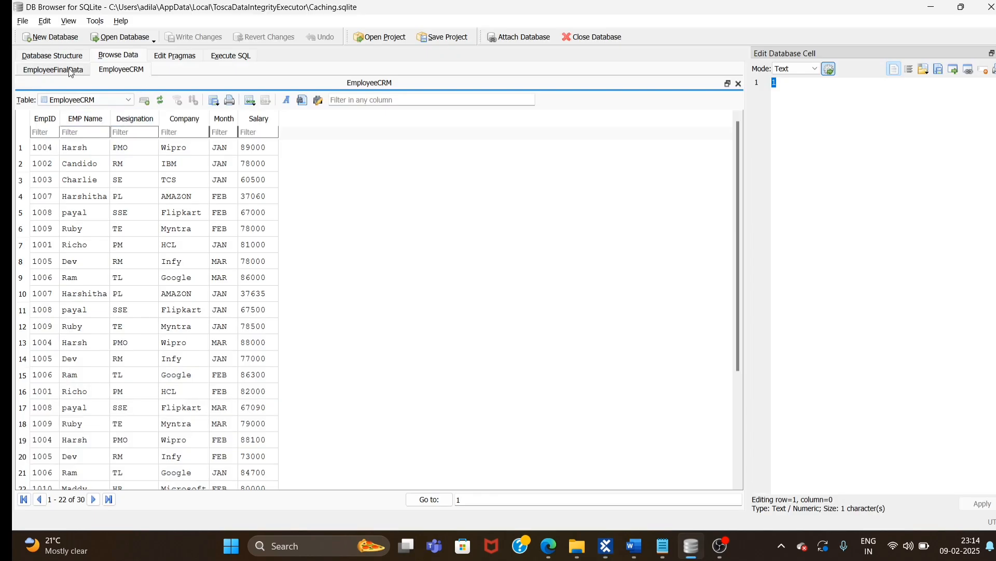
click(71, 70)
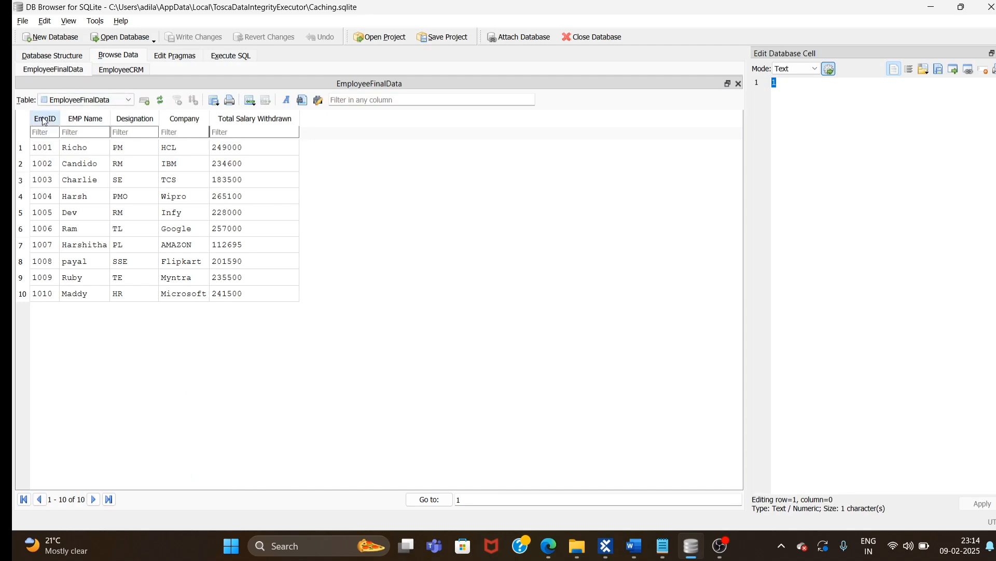
click(108, 69)
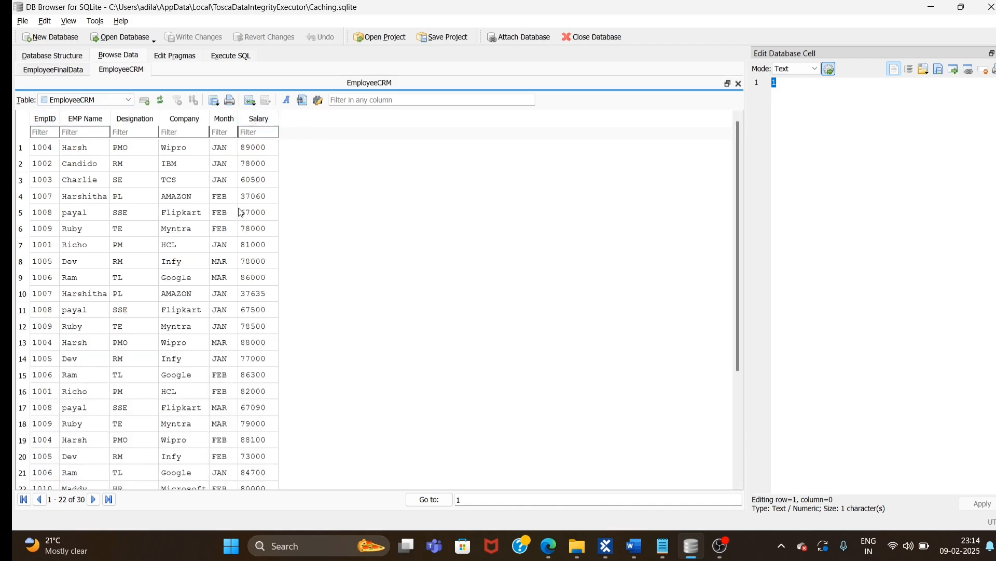
Step: Return to Tosca Commander and compare the buffered cells of the EmployeeFinalData result with the cells in the Employee CRM result's $1 row
key(alt+Tab)
scroll(425, 374, down, 3)
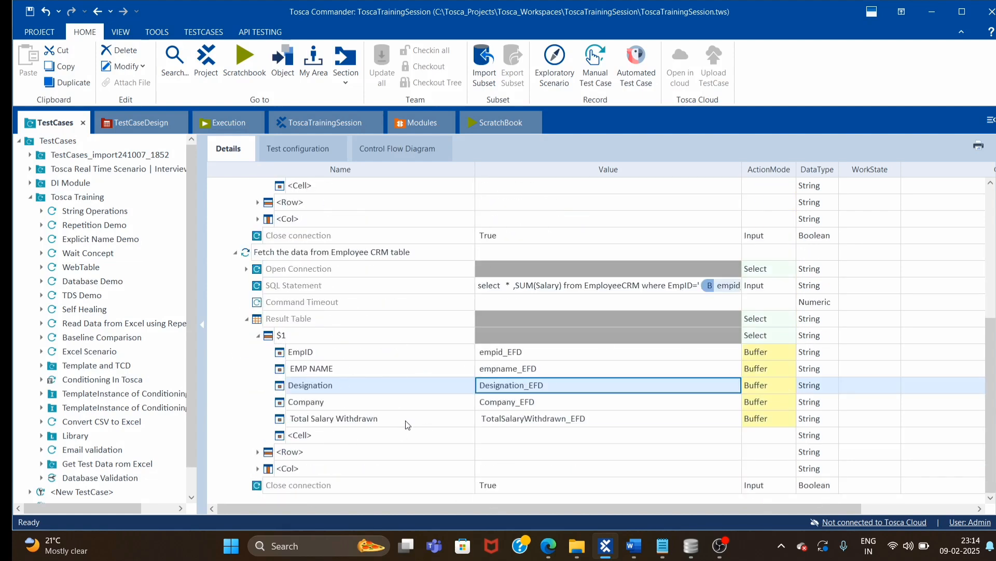
click(441, 423)
scroll(369, 413, up, 3)
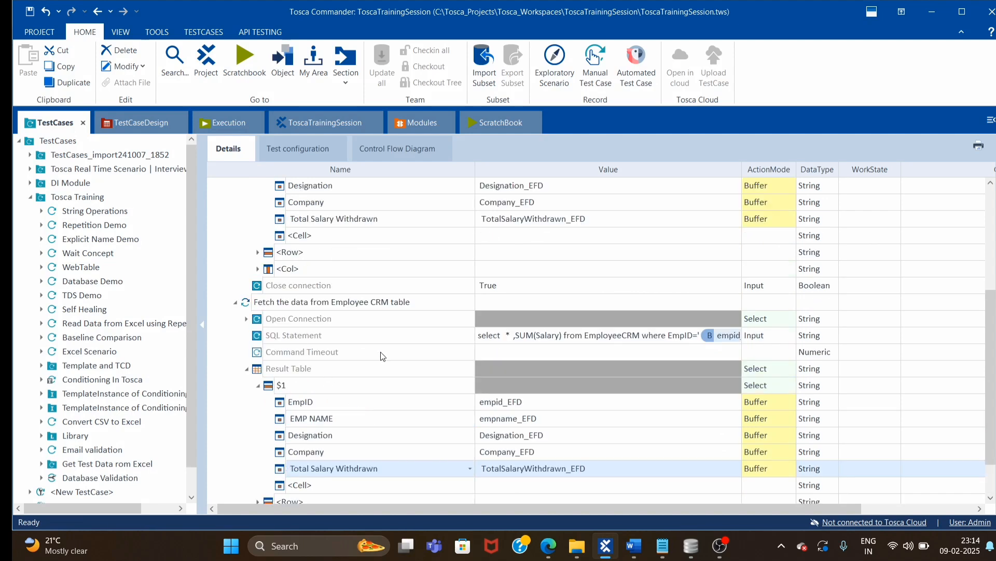
scroll(325, 268, up, 1)
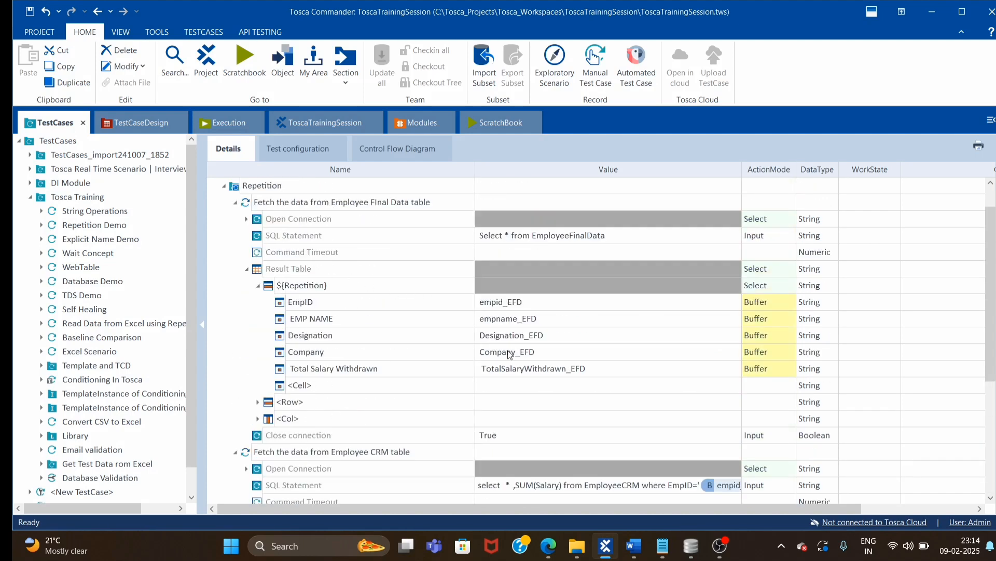
scroll(444, 324, down, 3)
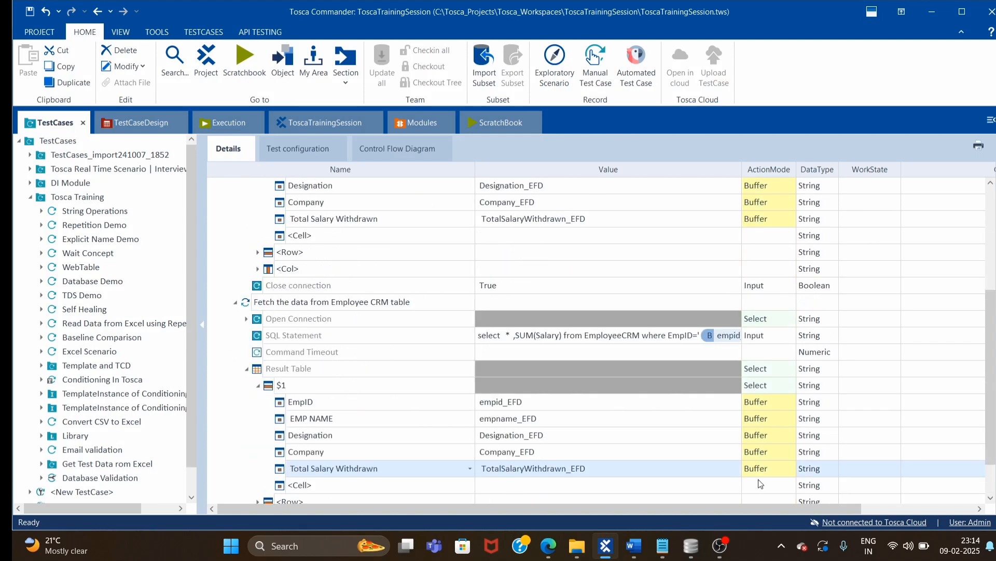
scroll(270, 397, down, 1)
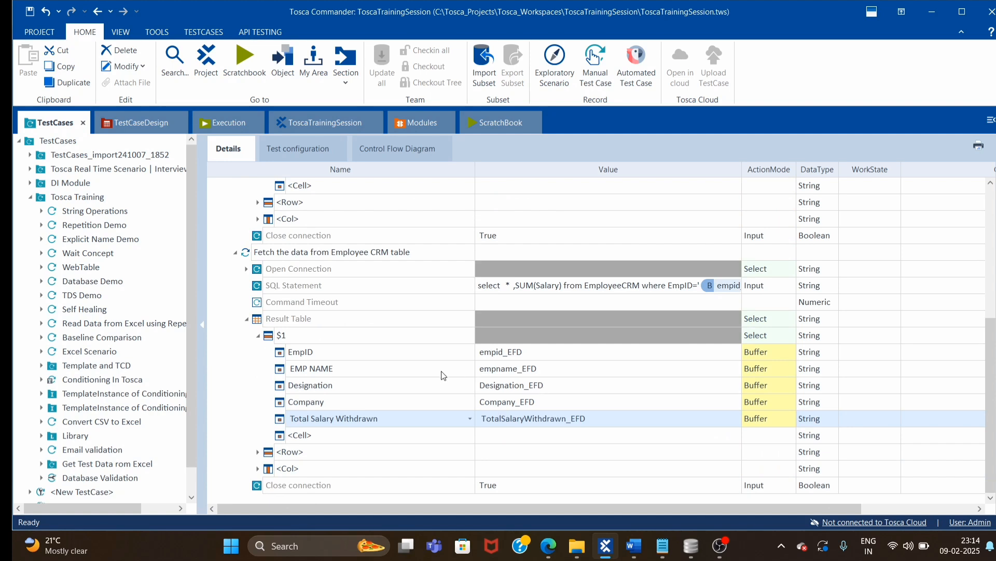
scroll(358, 349, up, 2)
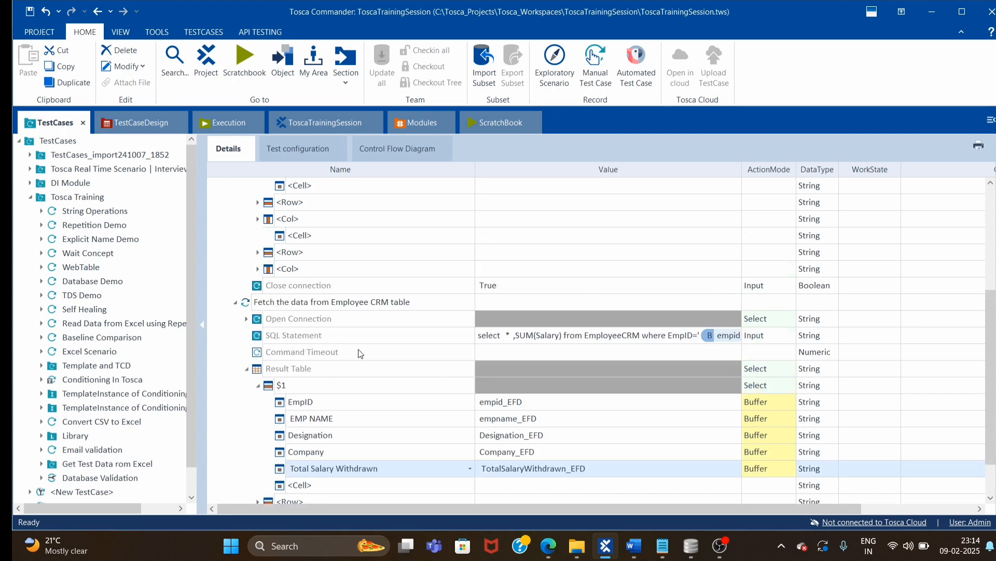
scroll(386, 387, down, 2)
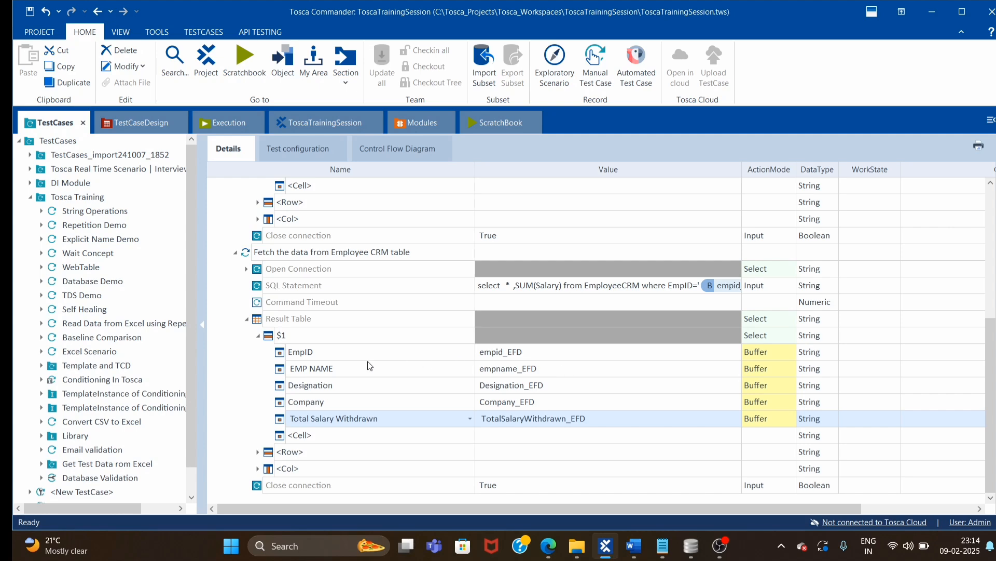
scroll(517, 376, up, 2)
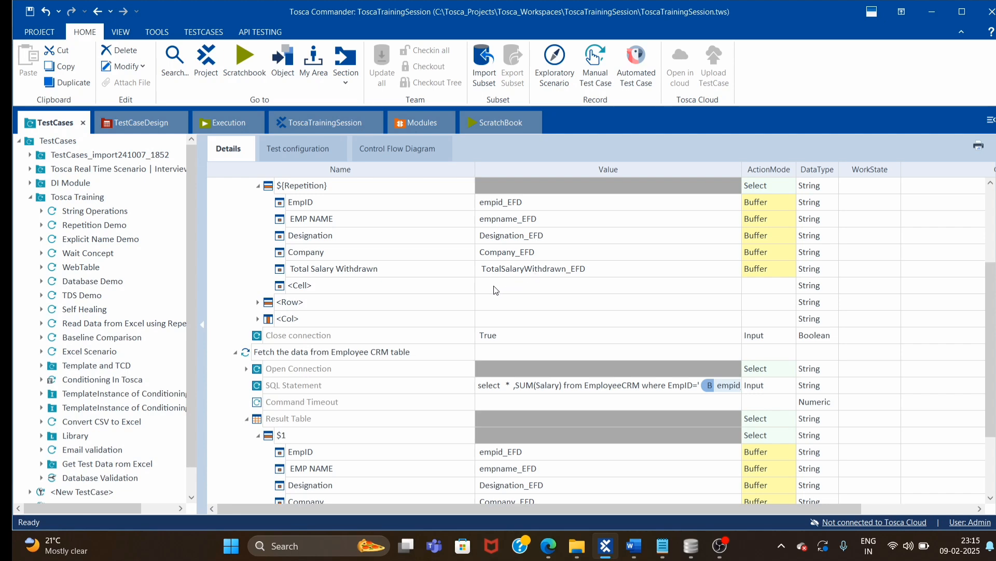
Step: Set the EmpID cell in the Employee CRM result's $1 row to {B[empid_EFD]} with action mode Verify
scroll(509, 308, down, 2)
click(541, 351)
click(545, 353)
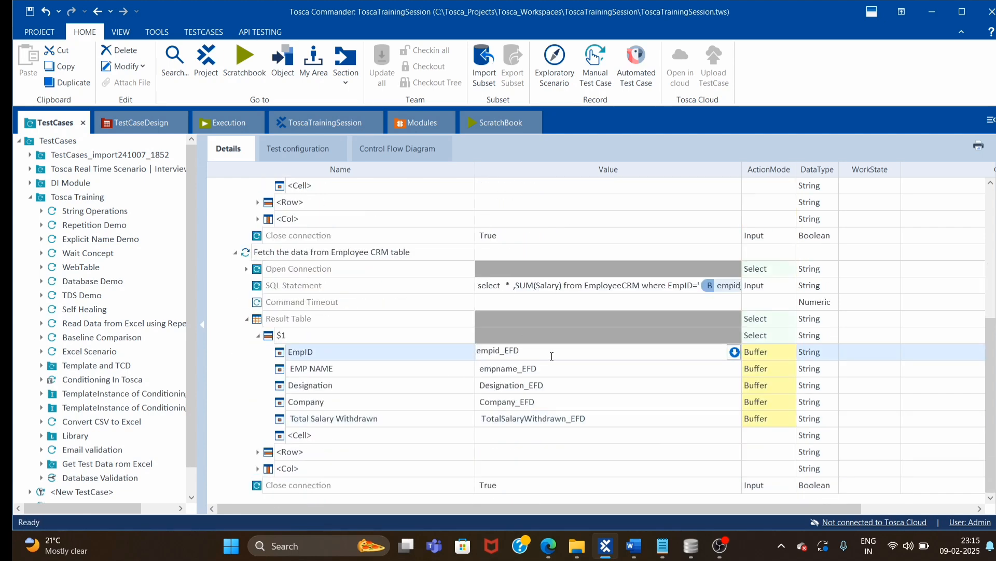
text({B[)
click(755, 355)
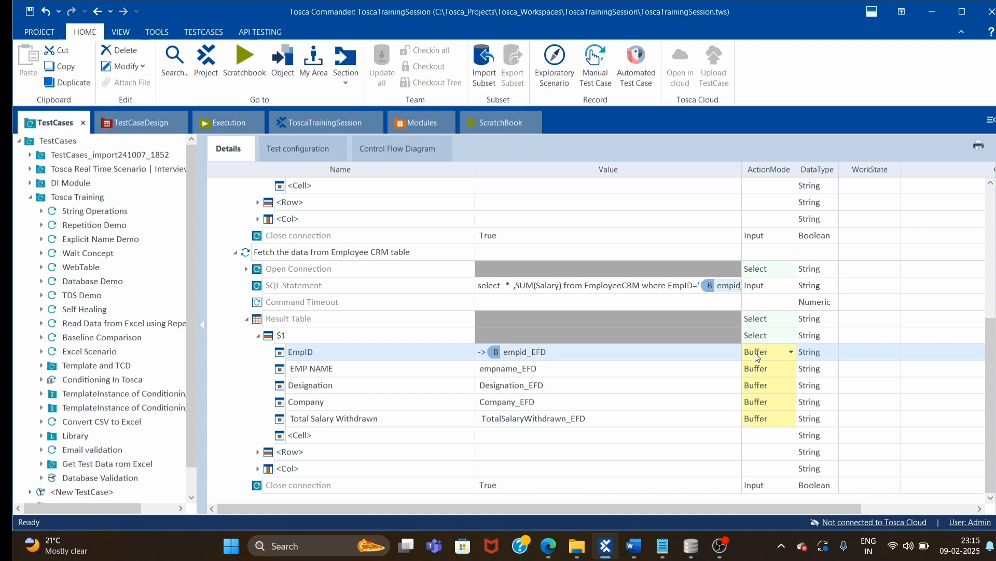
text(v)
Step: Set the EMP NAME cell in the $1 row to {B[empname_EFD]} and its action mode to Verify
click(528, 369)
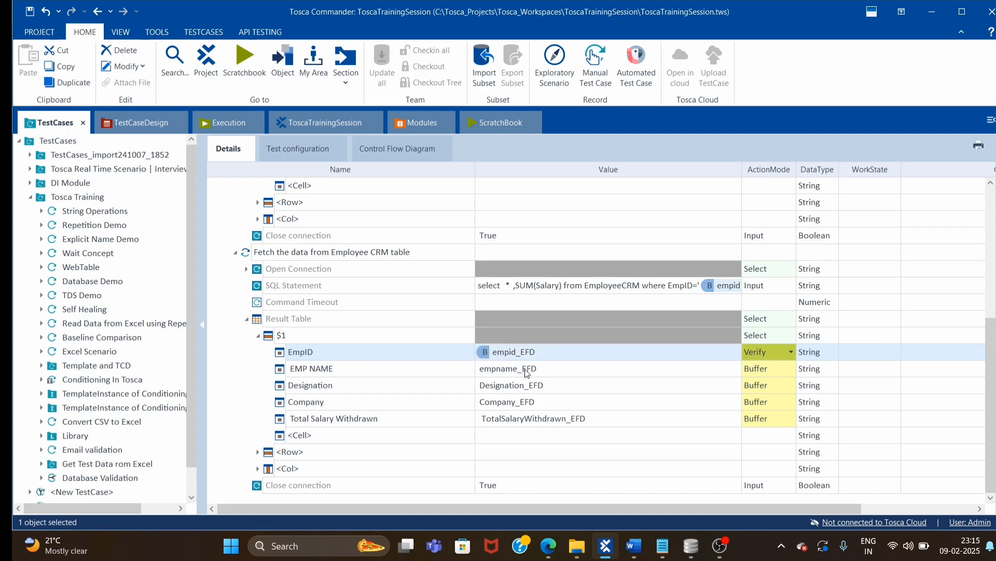
click(483, 370)
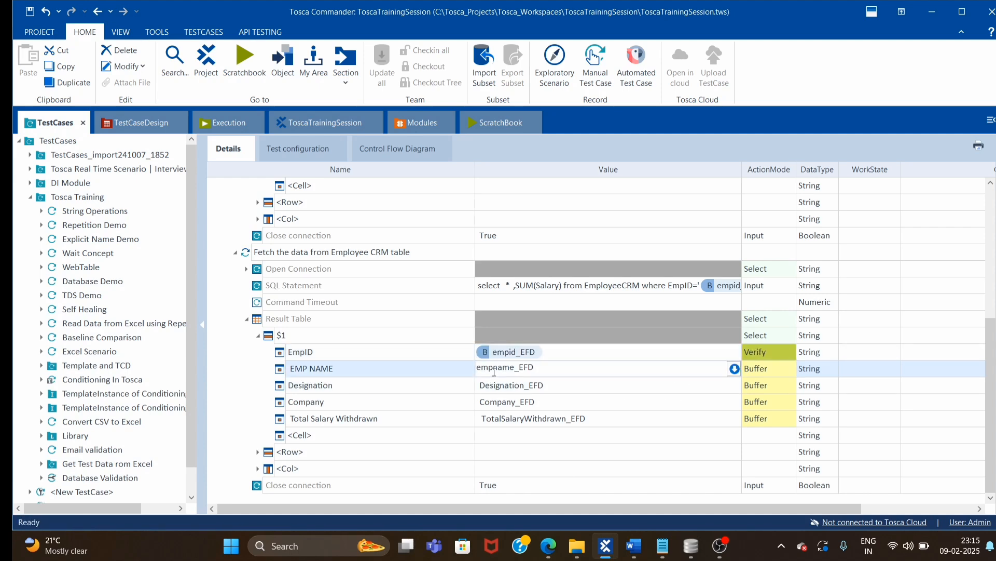
text({B[)
click(483, 384)
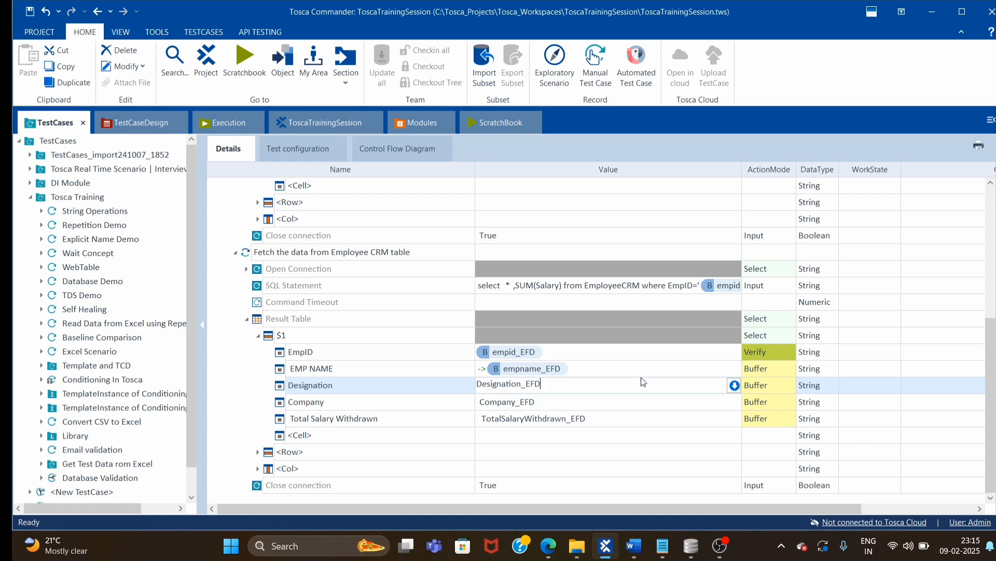
click(762, 370)
text(v)
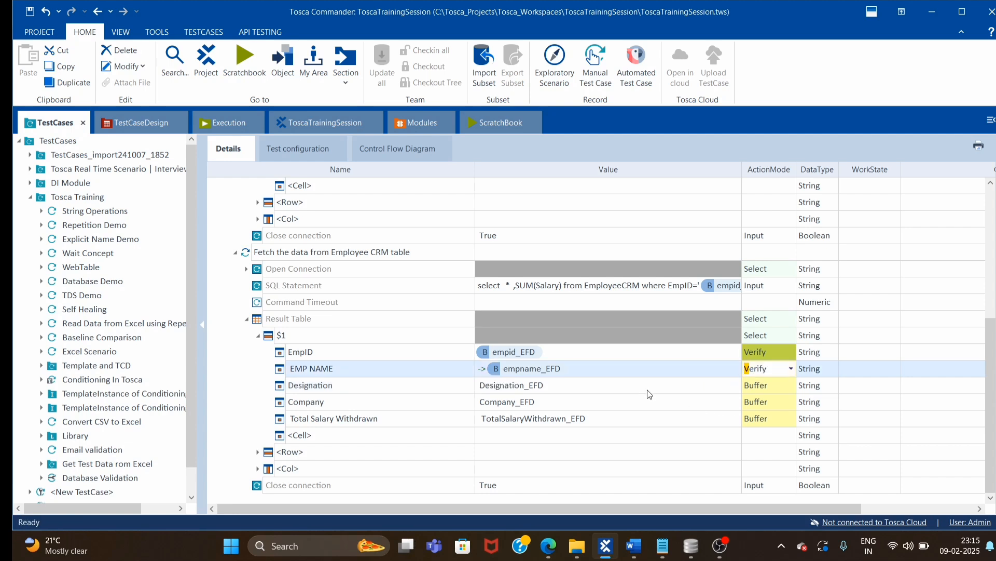
key(Return)
Step: Set the Designation cell in the $1 row to {B[Designation_EFD]} and its action mode to Verify
click(558, 384)
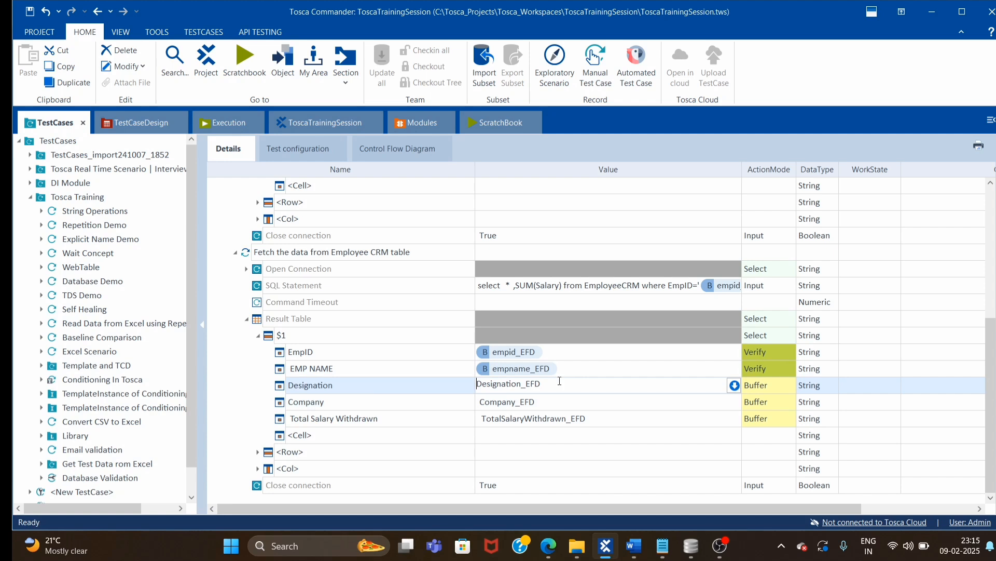
text({B[)
click(768, 387)
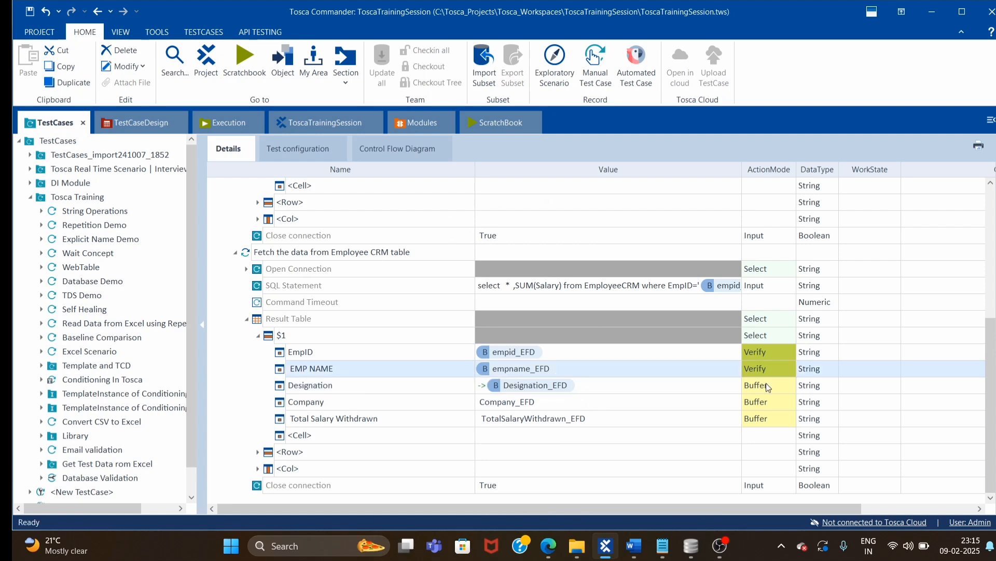
text(v)
click(669, 430)
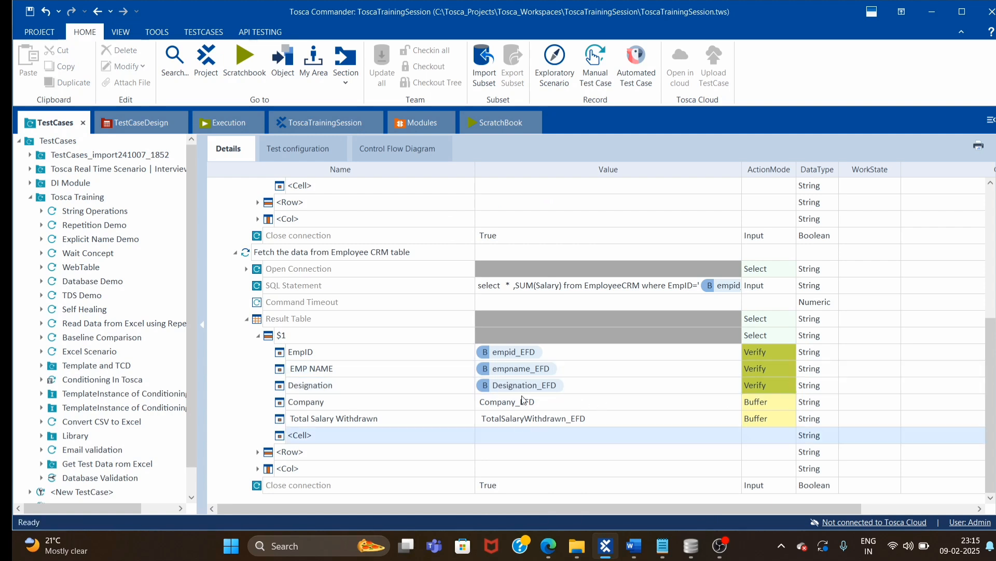
Step: Set the Company cell in the $1 row to {B[Company_EFD]} and its action mode to Verify
click(540, 406)
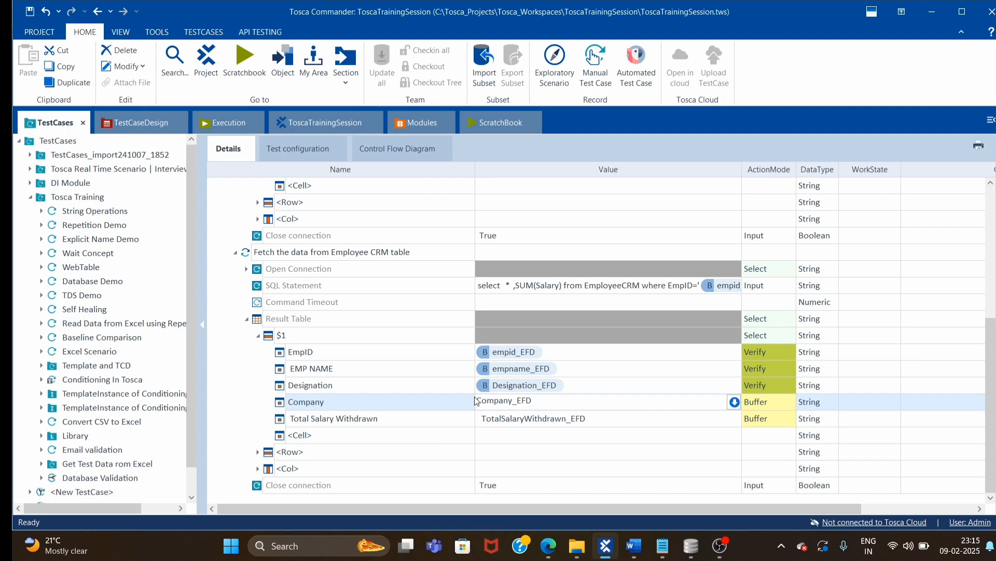
click(507, 400)
text({)
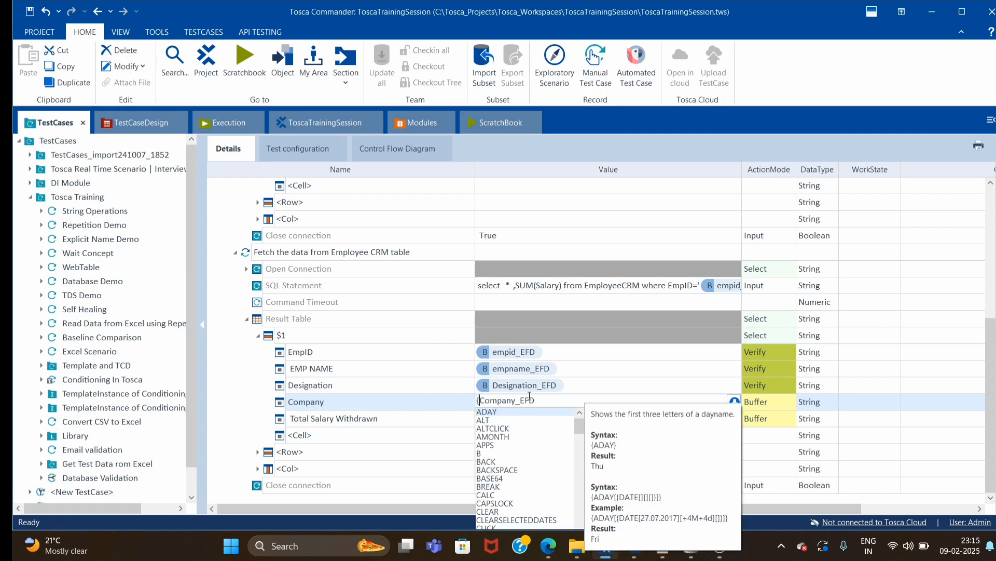
text(B[)
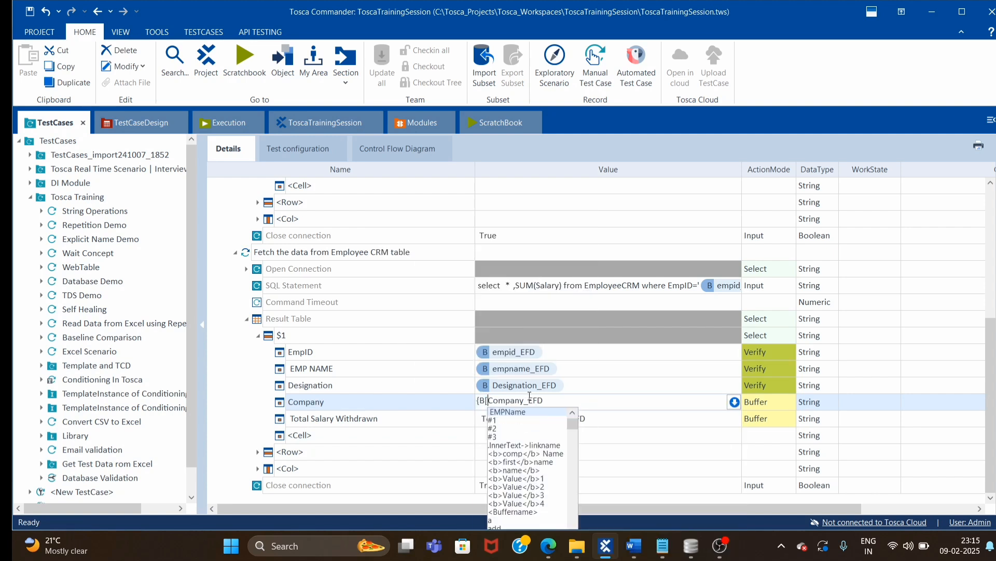
key(Escape)
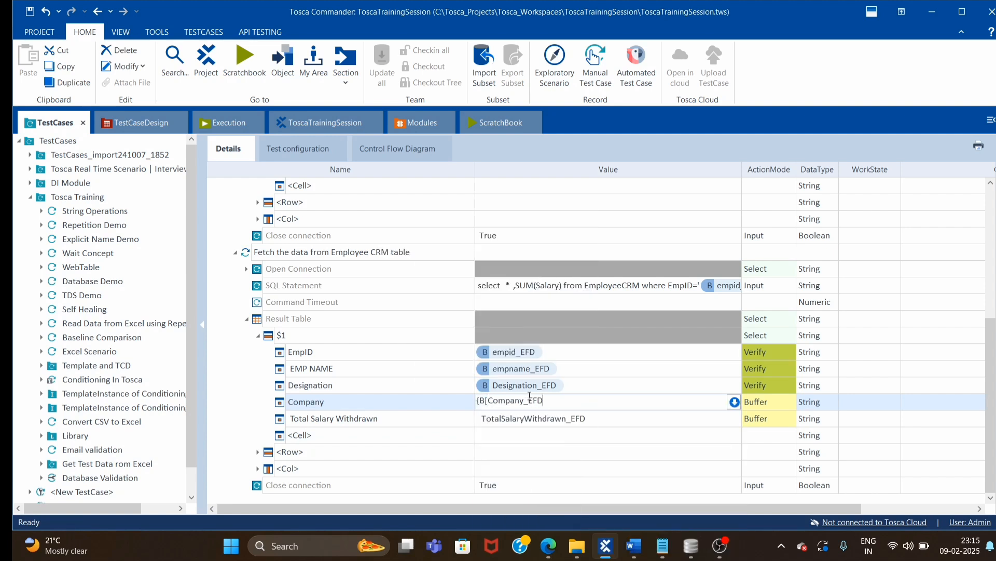
click(777, 405)
key(v)
key(Return)
Step: Switch to DB Browser for SQLite, alias SUM(Salary) as totalsal in the EmployeeCRM query, and run that query alone
click(520, 420)
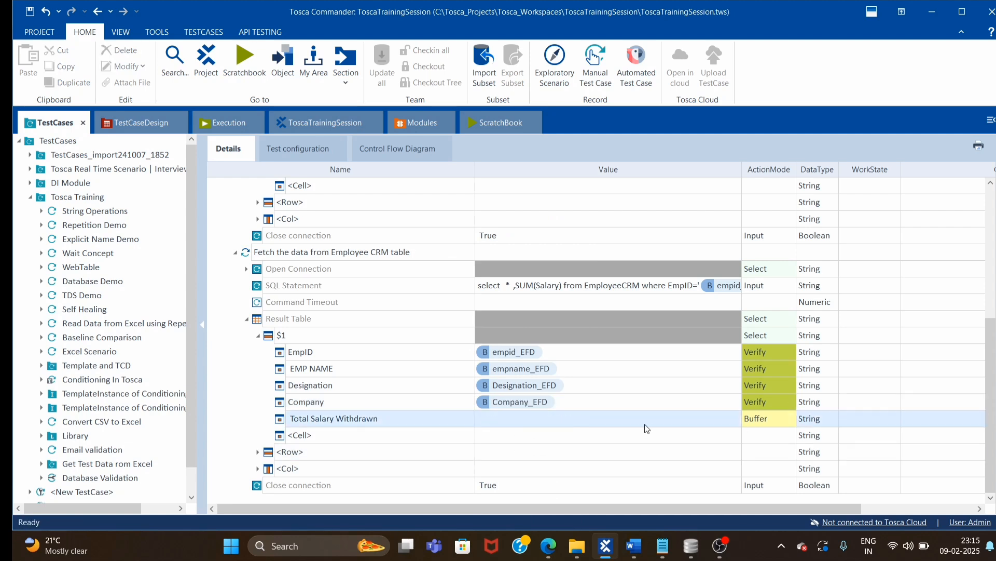
click(406, 418)
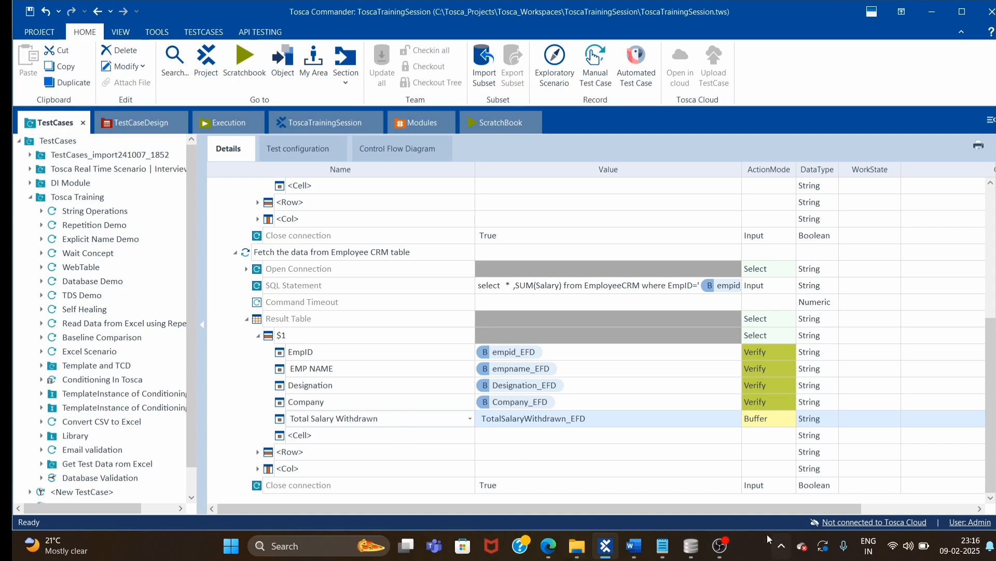
click(690, 551)
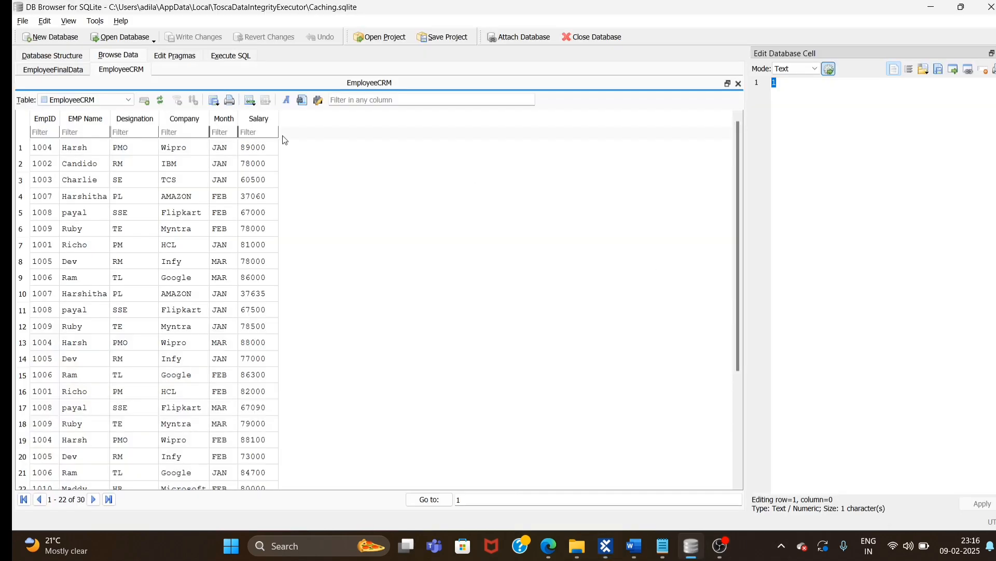
click(217, 58)
click(157, 137)
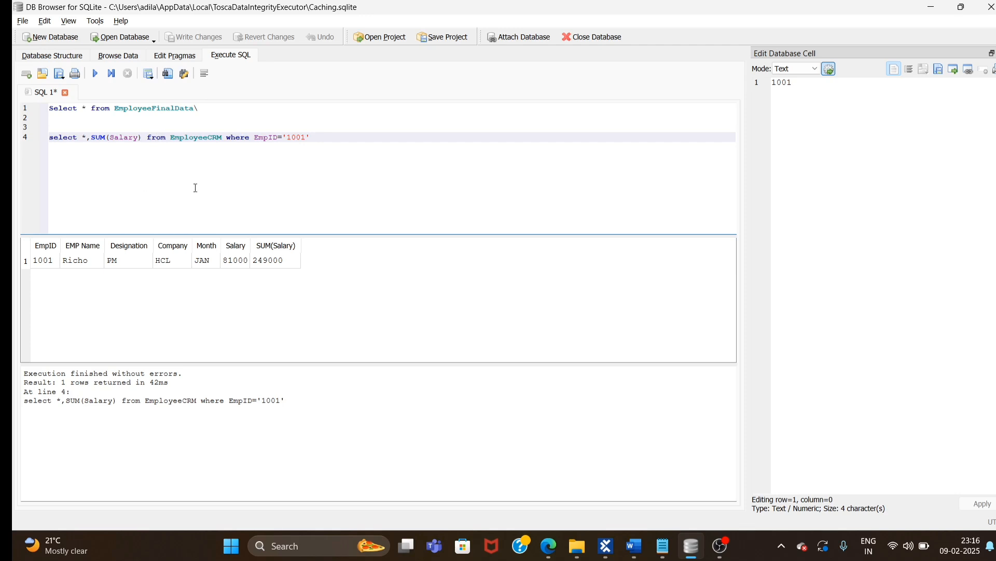
click(145, 137)
text(as total)
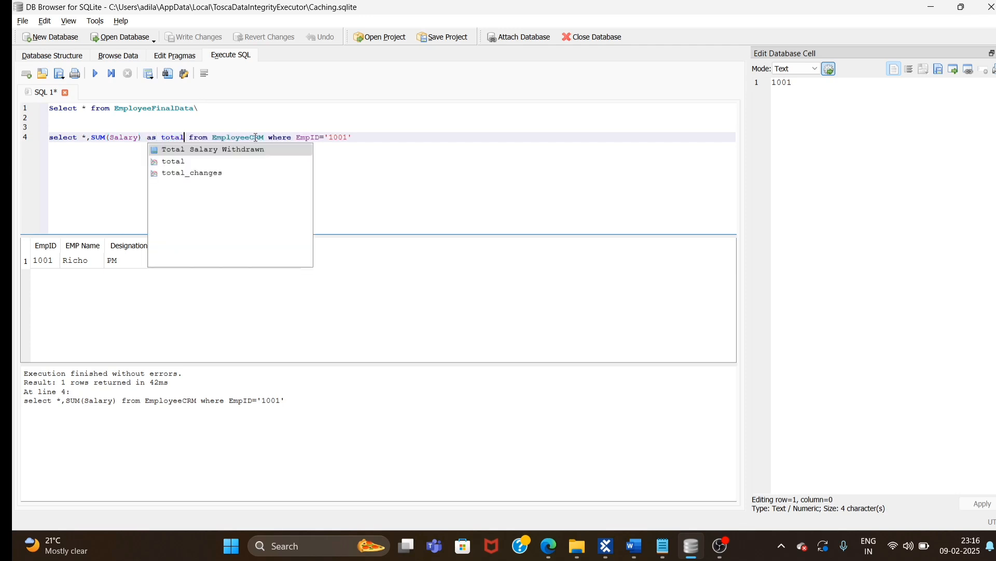
text(sal)
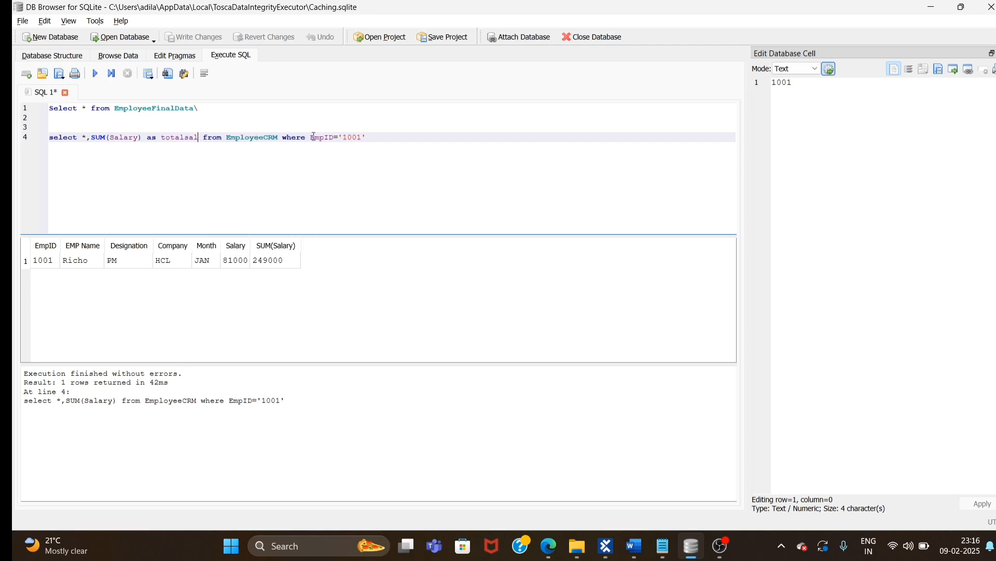
drag(366, 137, 49, 137)
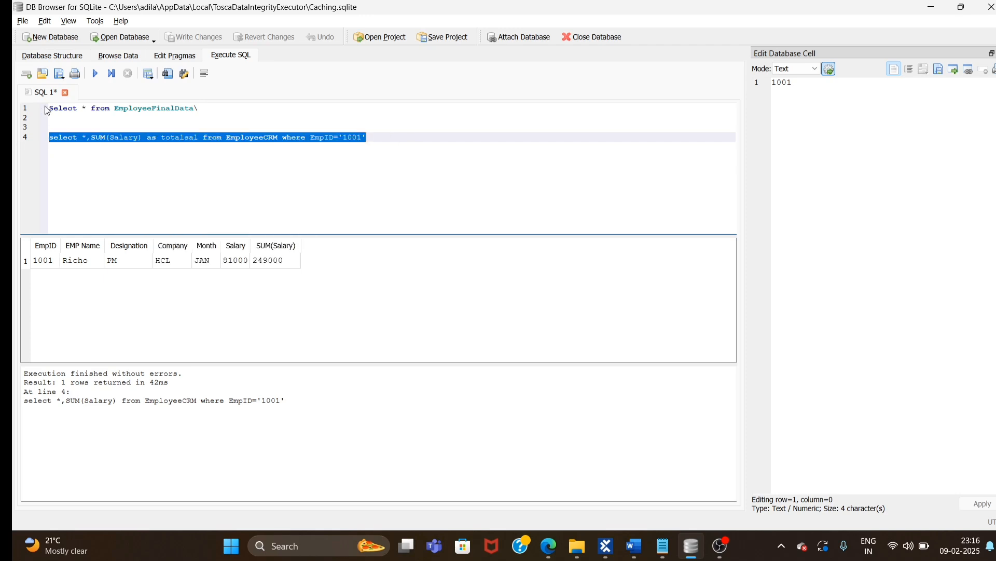
click(95, 73)
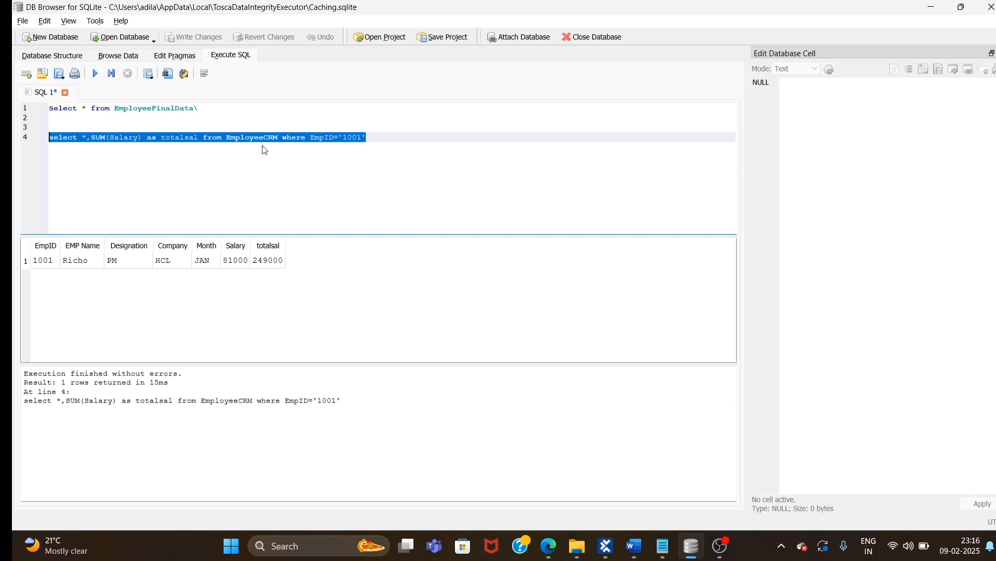
Step: Copy "as totalsal" from the query and insert it after SUM(Salary) in the Employee CRM step's SQL Statement in Tosca Commander
click(151, 139)
drag(147, 137, 203, 141)
key(ctrl+c)
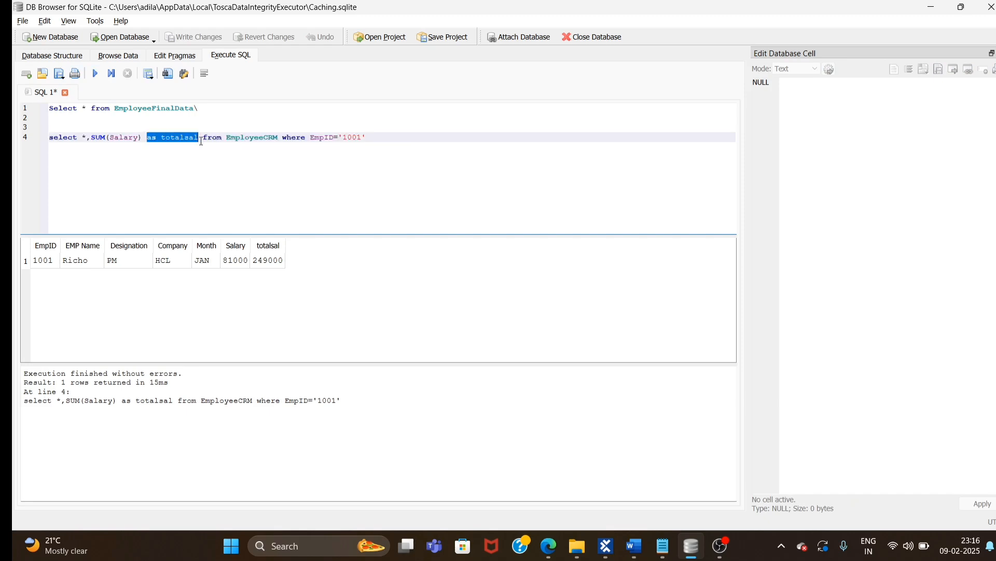
key(alt+Tab)
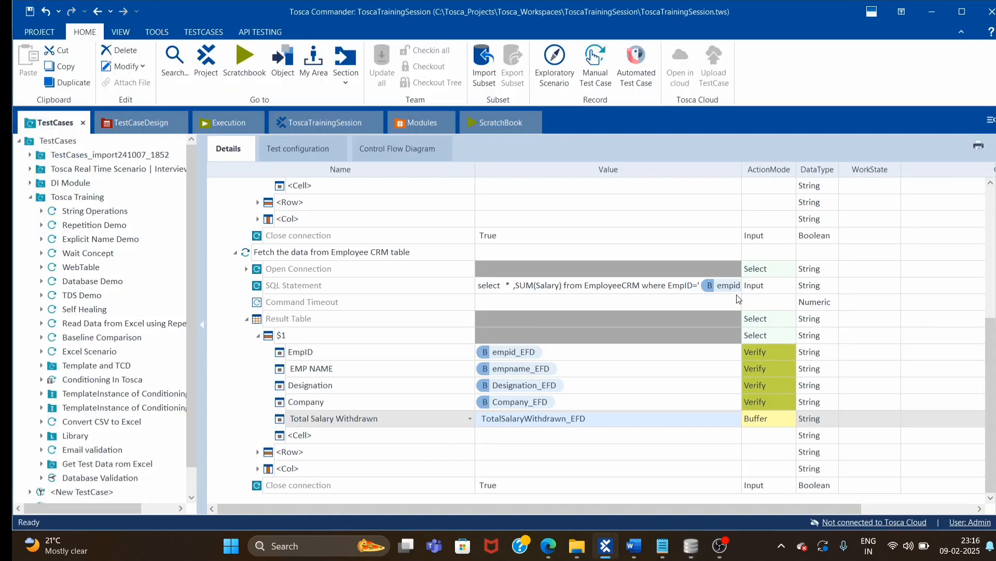
click(569, 283)
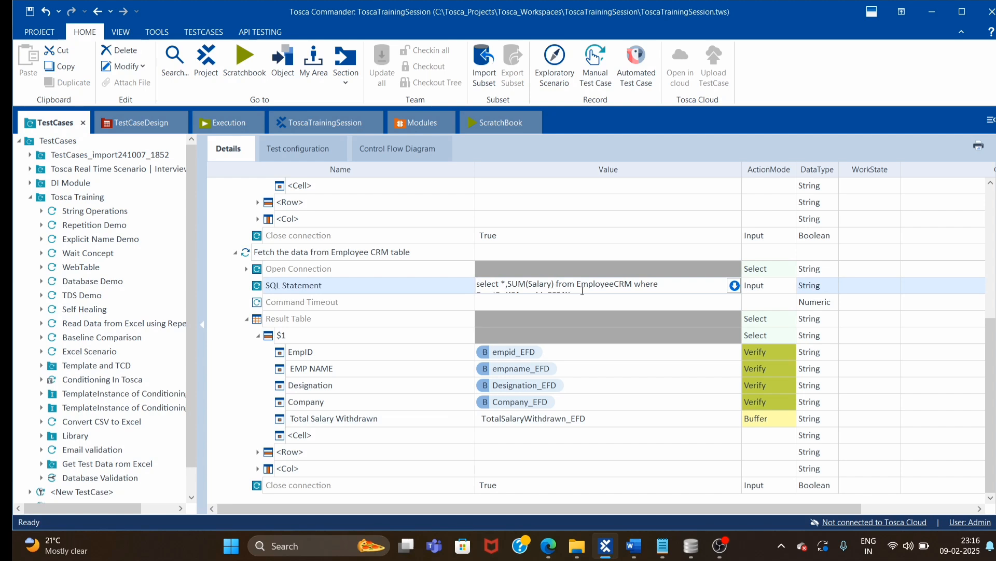
key(ctrl+v)
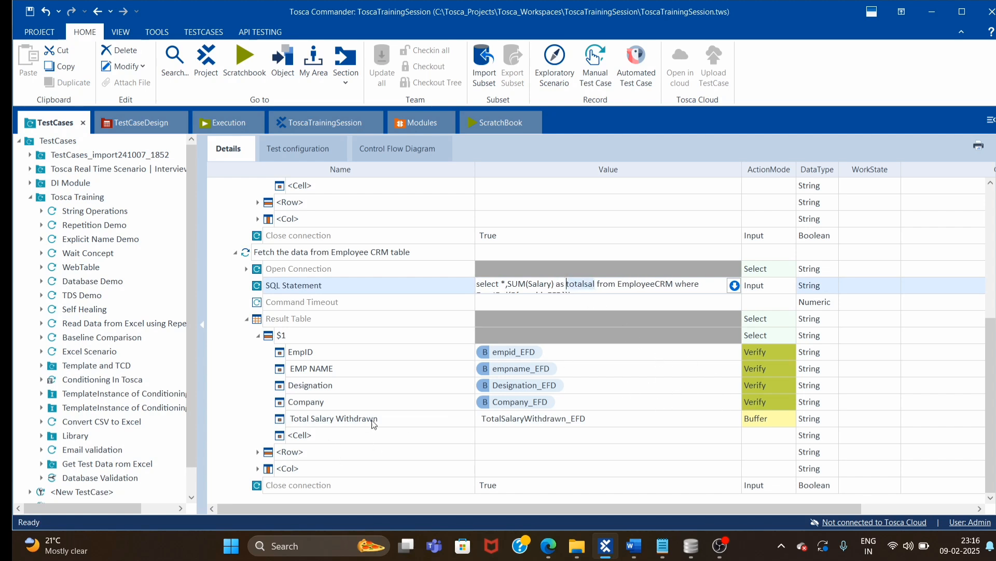
Step: Rename the Total Salary Withdrawn cell in the Employee CRM result's $1 row to totalsal
double_click(392, 419)
click(392, 419)
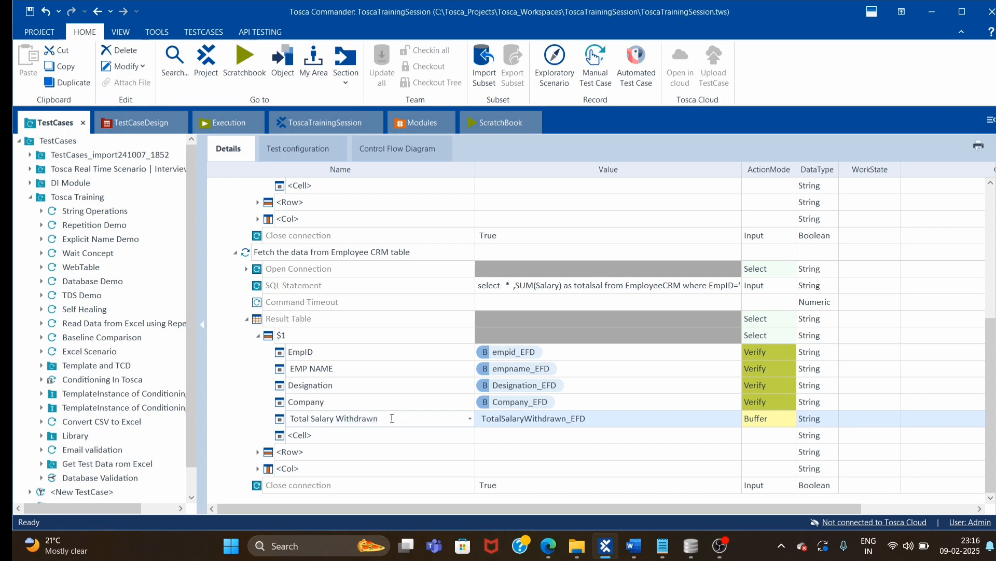
drag(390, 418, 230, 421)
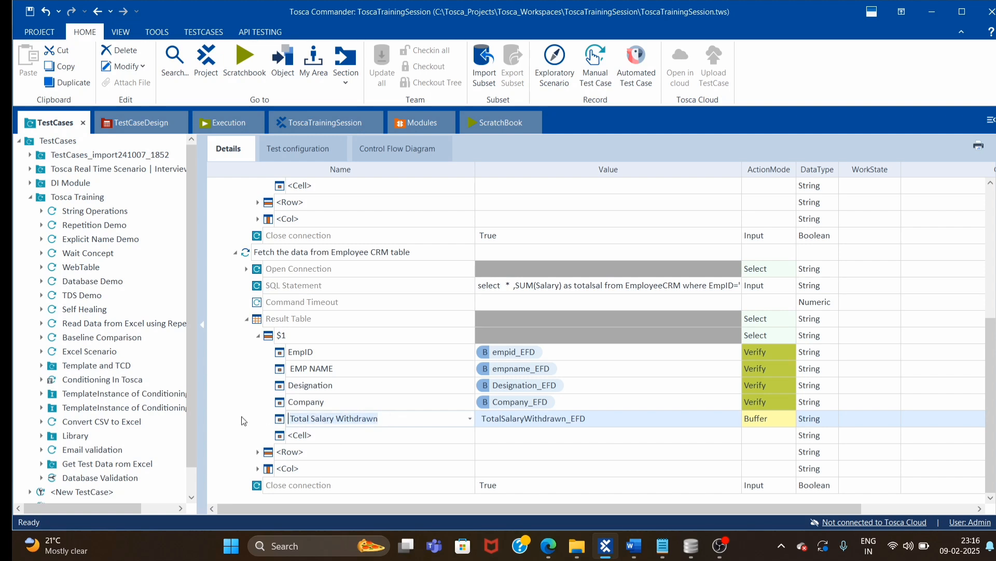
text(totalsal)
click(625, 423)
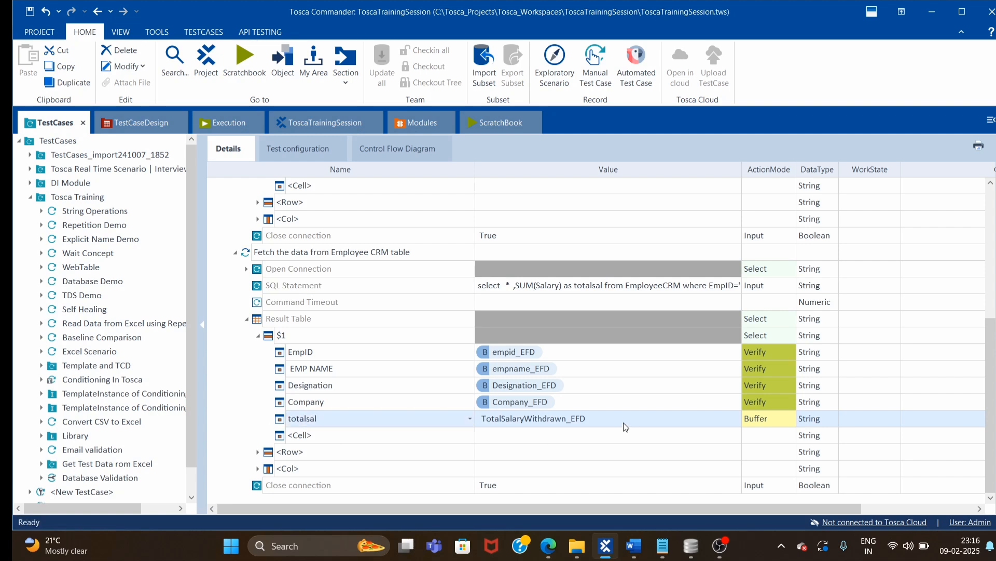
key(Return)
Step: Set the totalsal cell in the $1 row to {B[TotalSalaryWithdrawn_EFD]} and its action mode to Verify
click(487, 422)
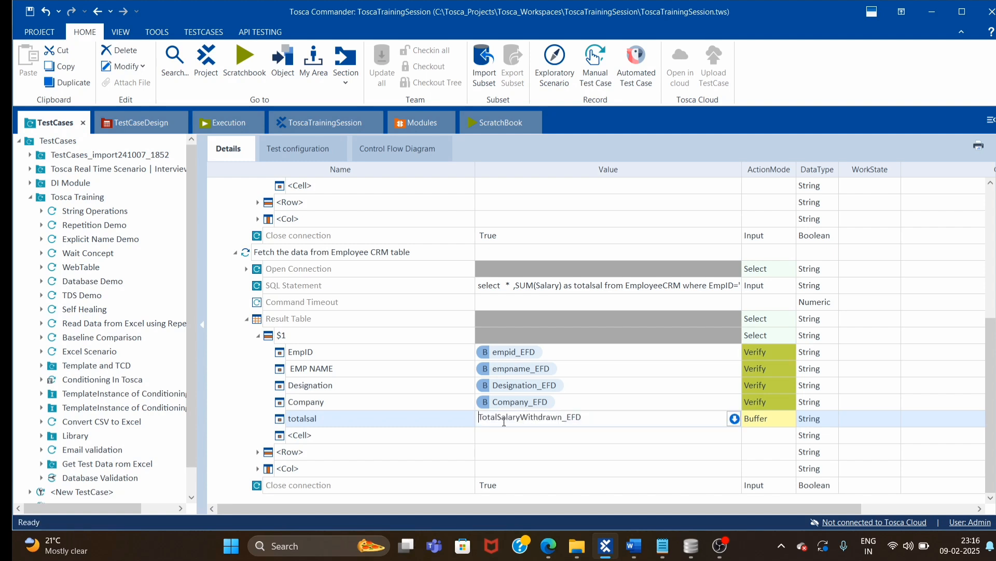
text({B[)
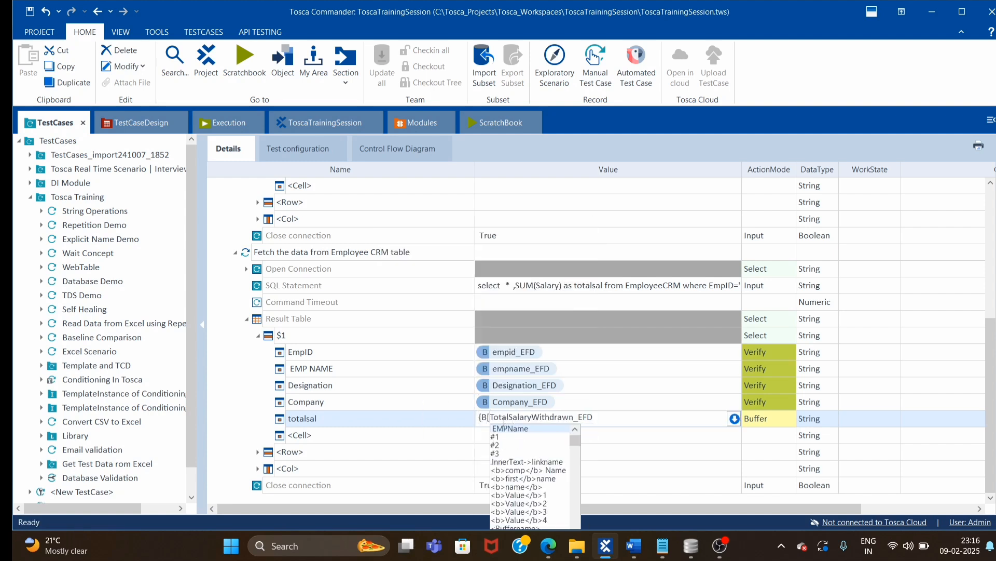
key(Escape)
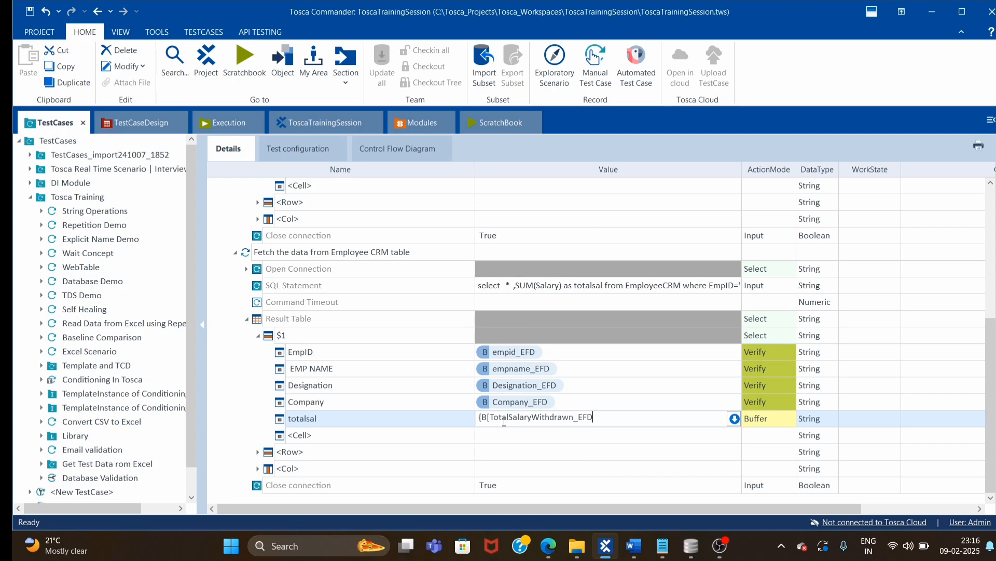
text(]})
click(766, 420)
click(677, 387)
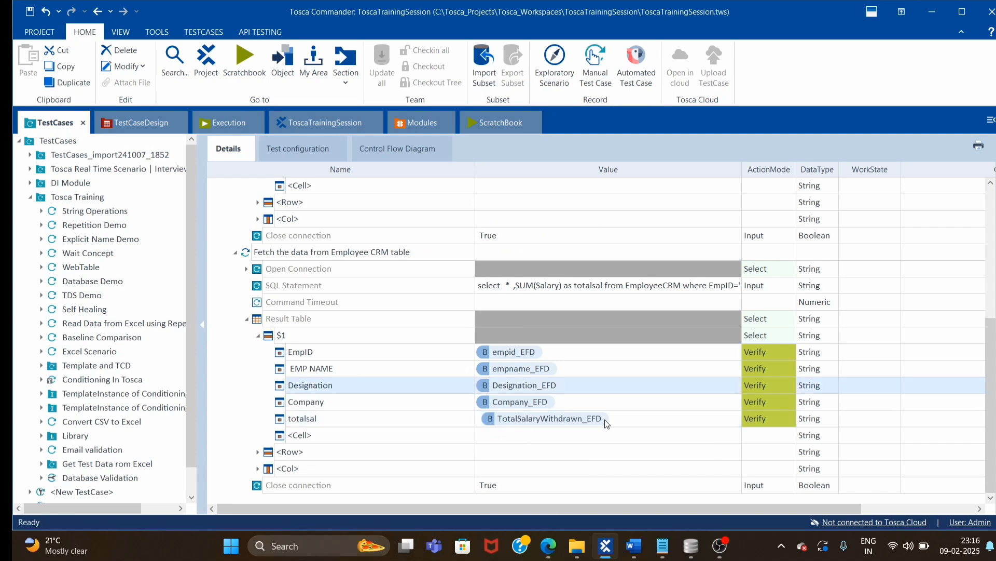
Step: Expand the record count step and compare its query with the EmployeeFinalData table in DB Browser for SQLite
scroll(461, 366, up, 2)
scroll(420, 380, up, 3)
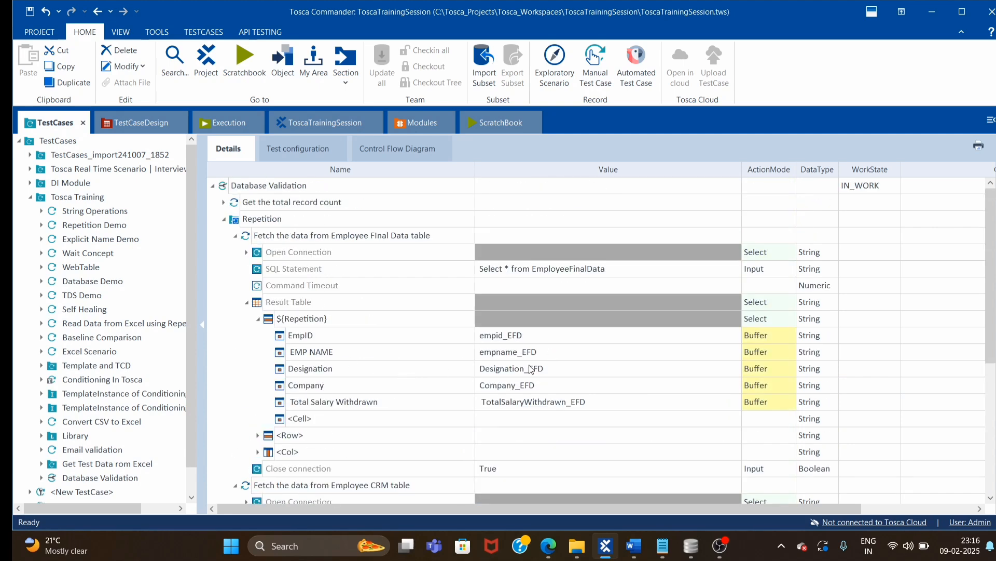
click(224, 203)
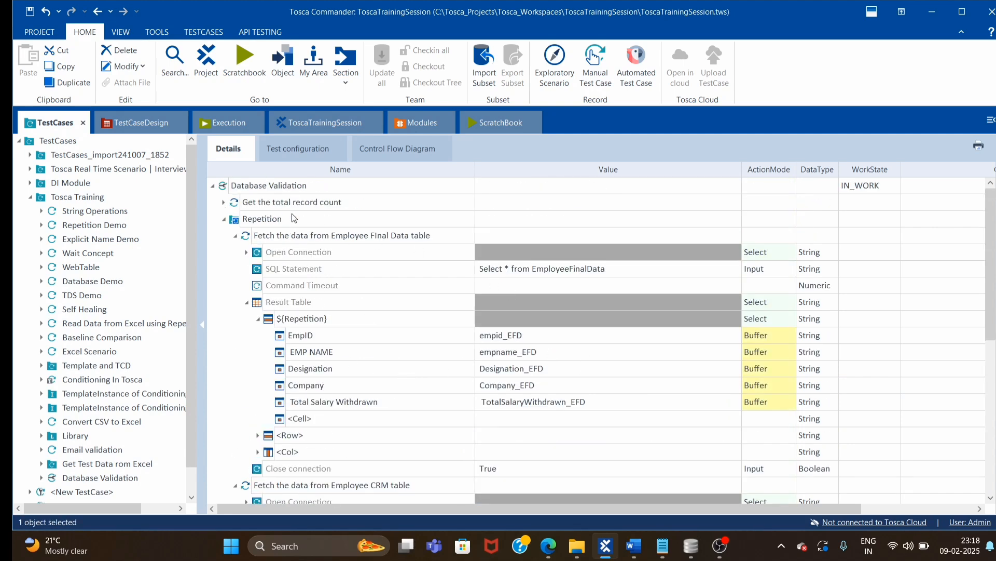
click(691, 546)
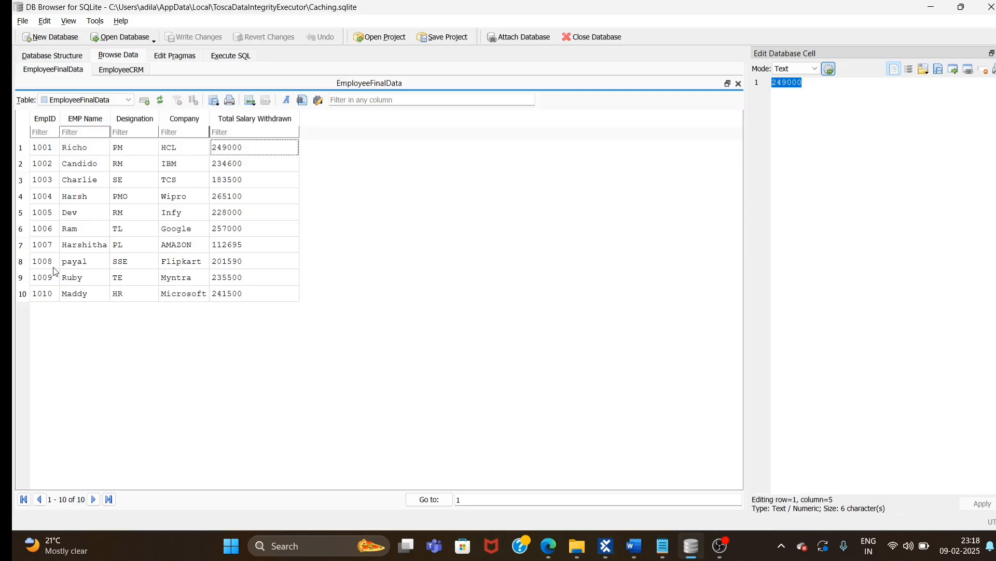
key(alt+Tab)
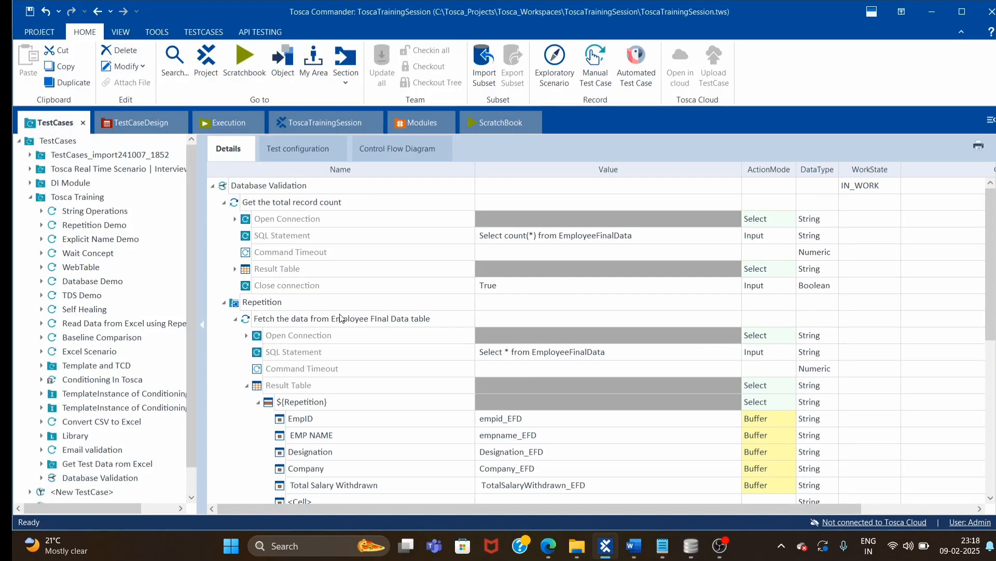
Step: Examine the Repetition folder's ${Repetition} row and its buffered columns alongside the records of the EmployeeFinalData table
click(259, 304)
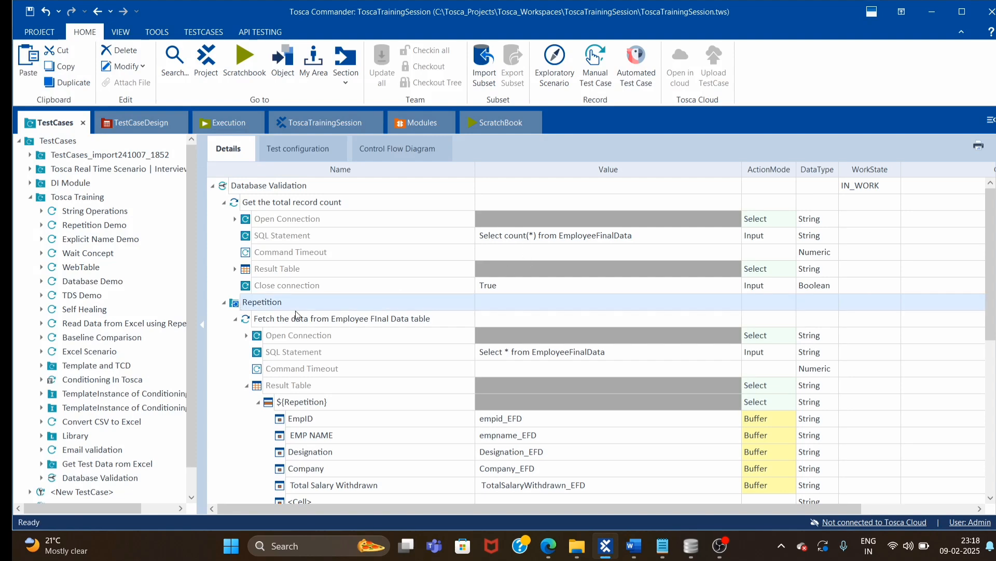
scroll(296, 315, down, 2)
key(alt+Tab)
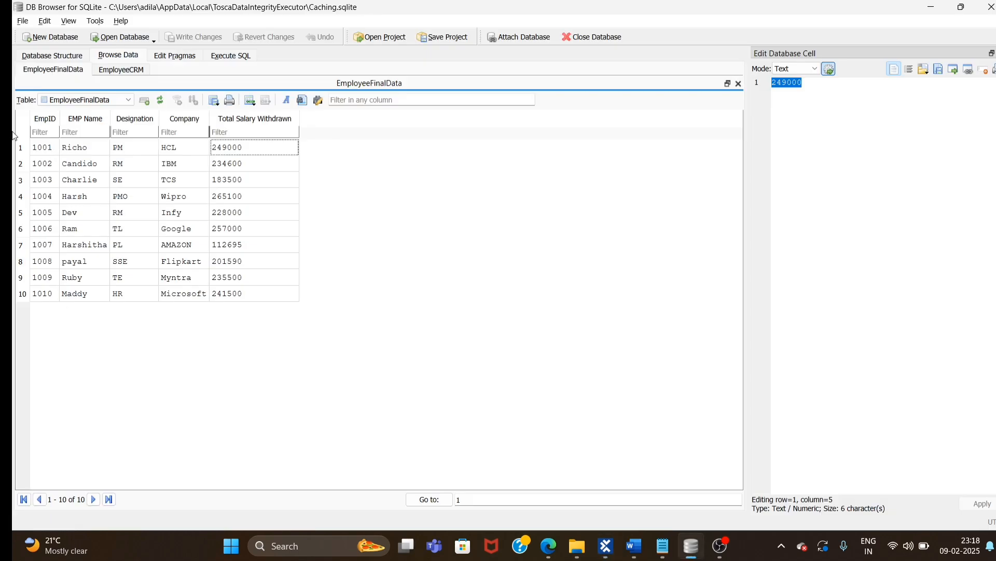
key(alt+Tab)
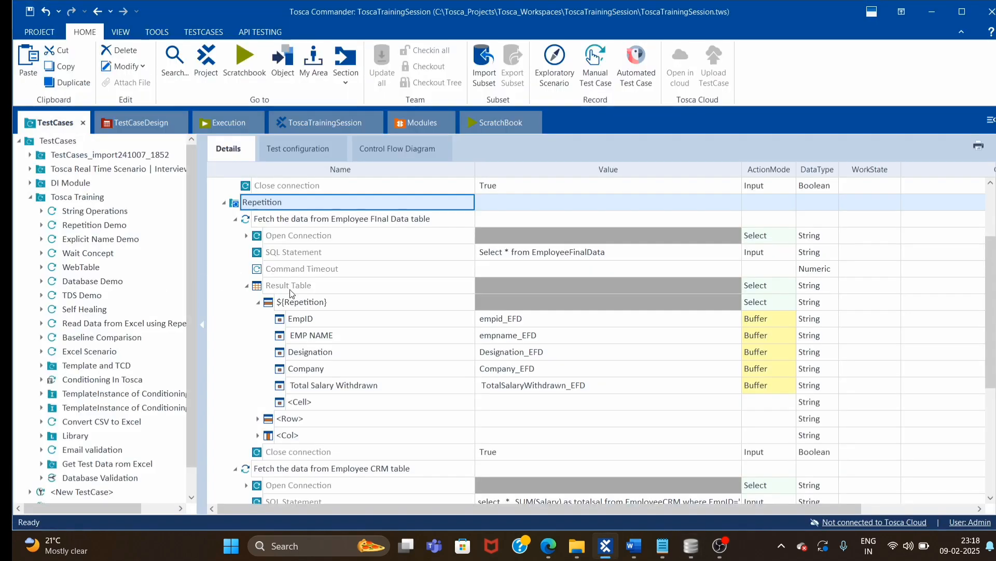
click(352, 305)
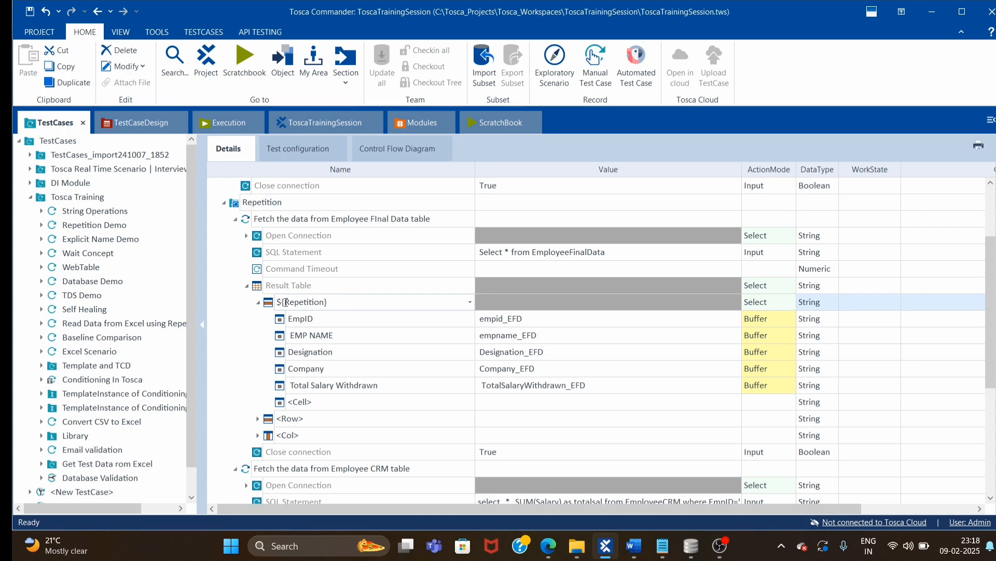
key(alt+Tab)
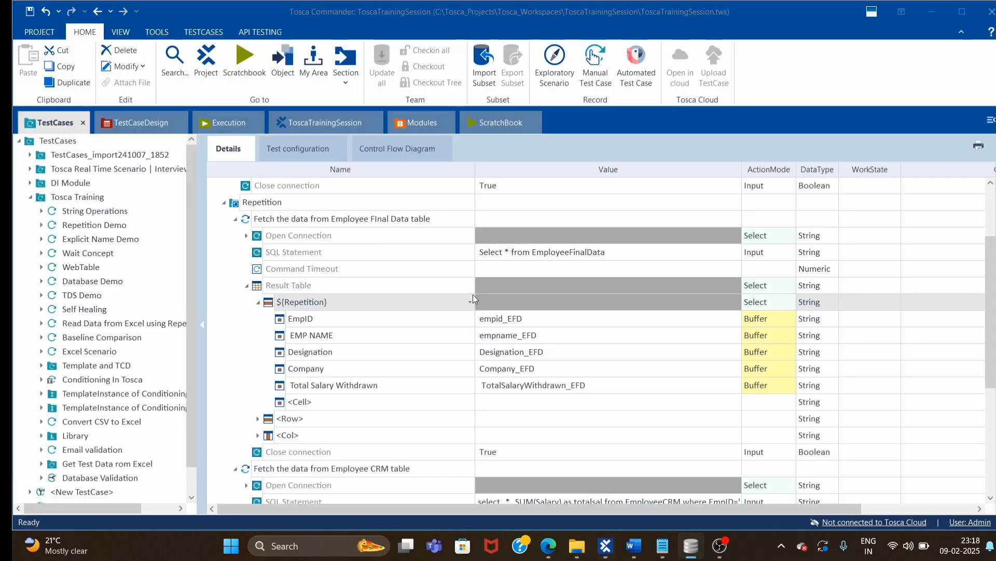
key(alt+Tab)
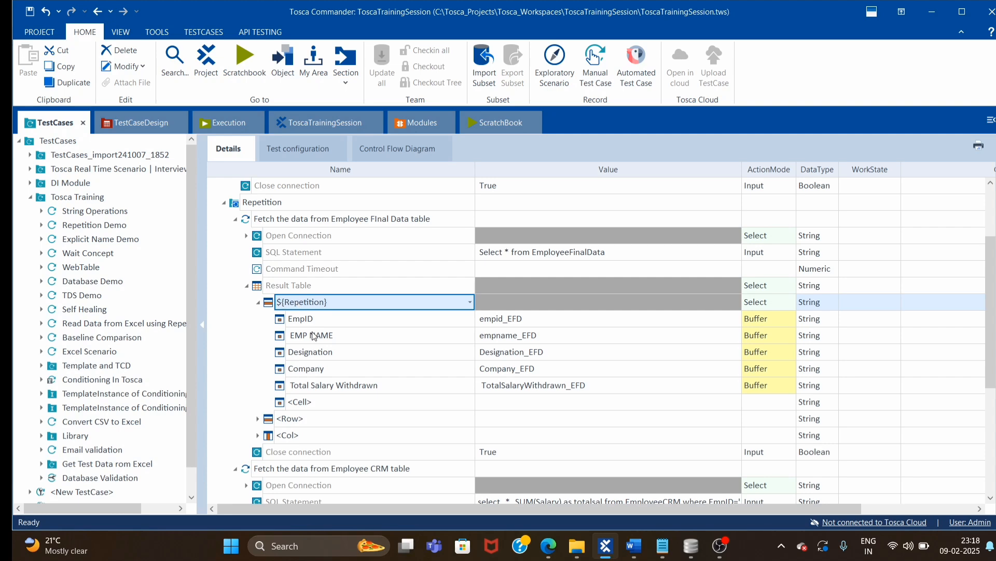
key(alt+Tab)
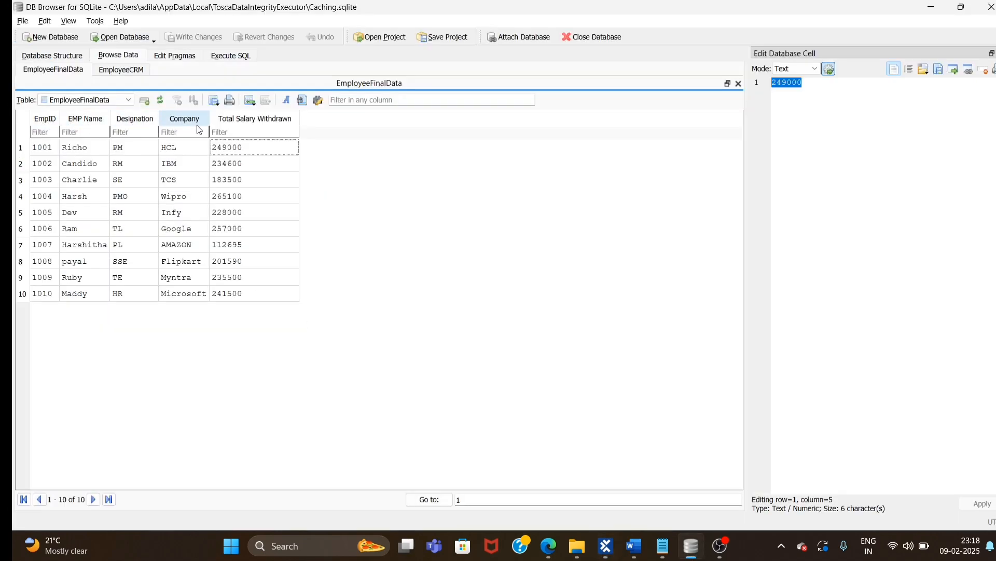
key(alt+Tab)
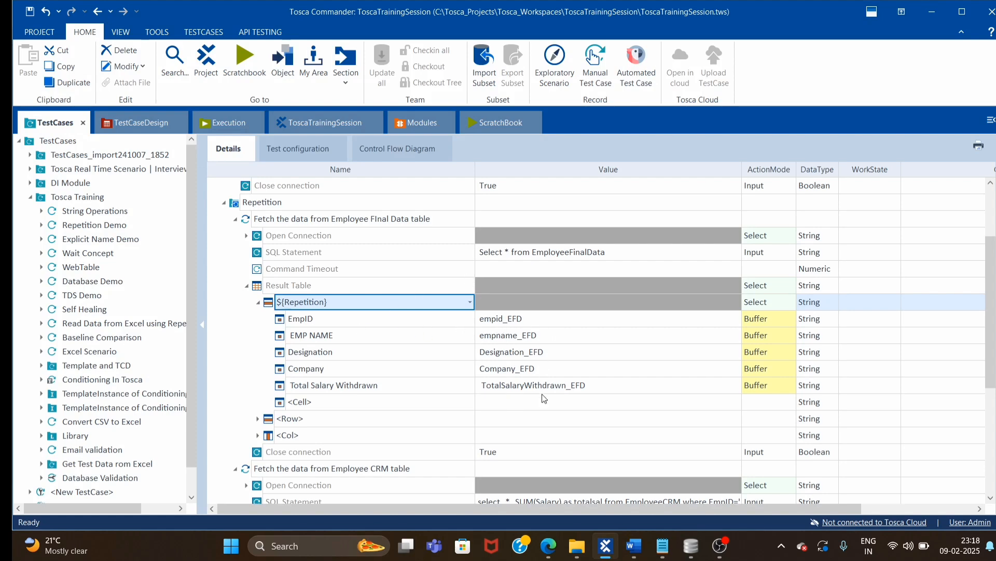
Step: Review the Employee CRM fetch step and view the EmployeeCRM table in DB Browser for SQLite
scroll(309, 392, down, 2)
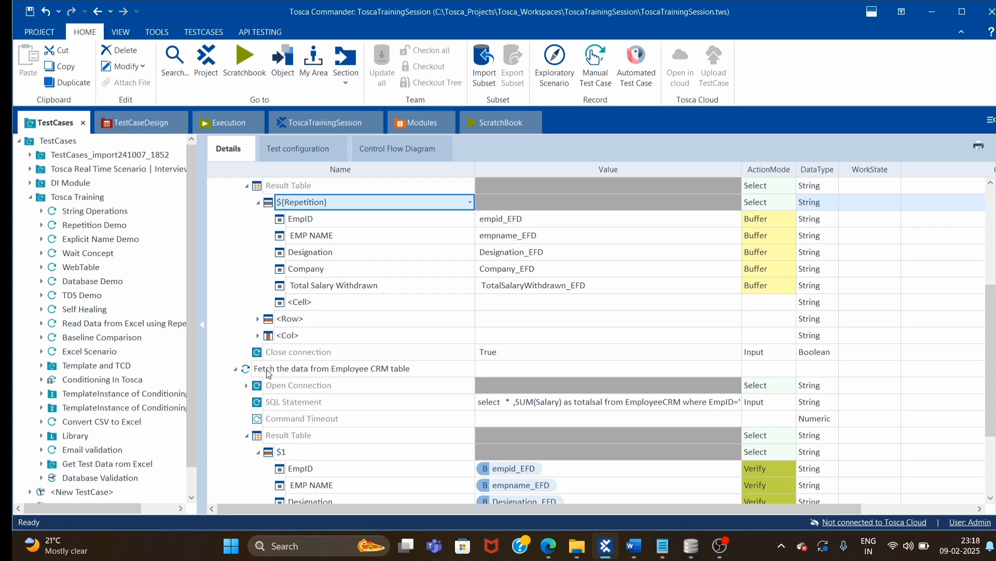
click(268, 372)
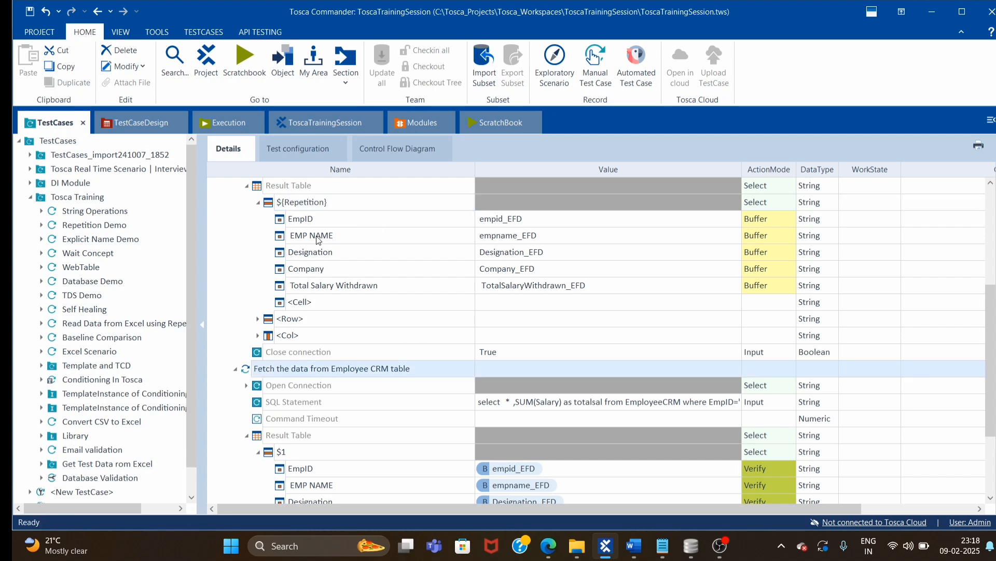
click(284, 369)
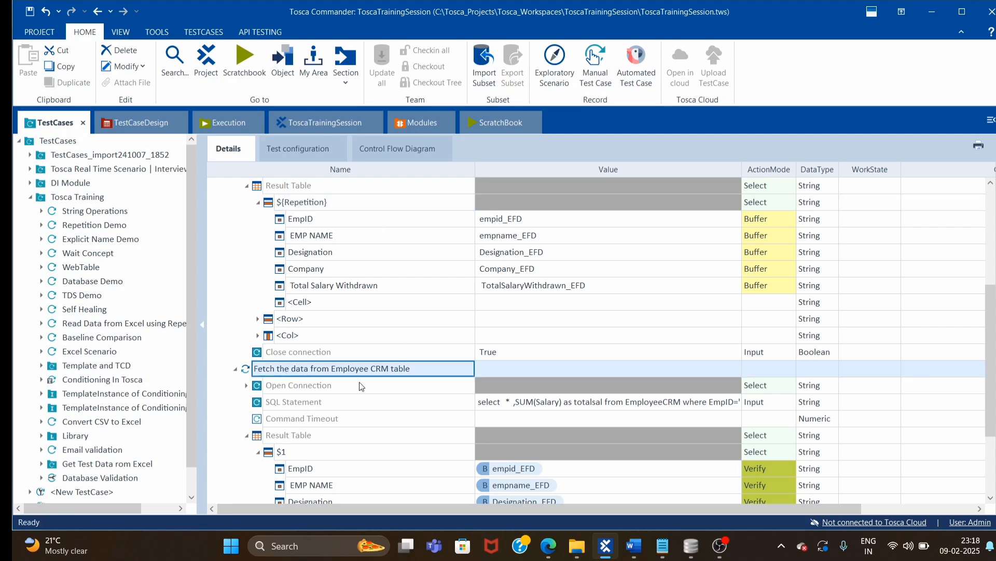
key(alt+Tab)
click(121, 69)
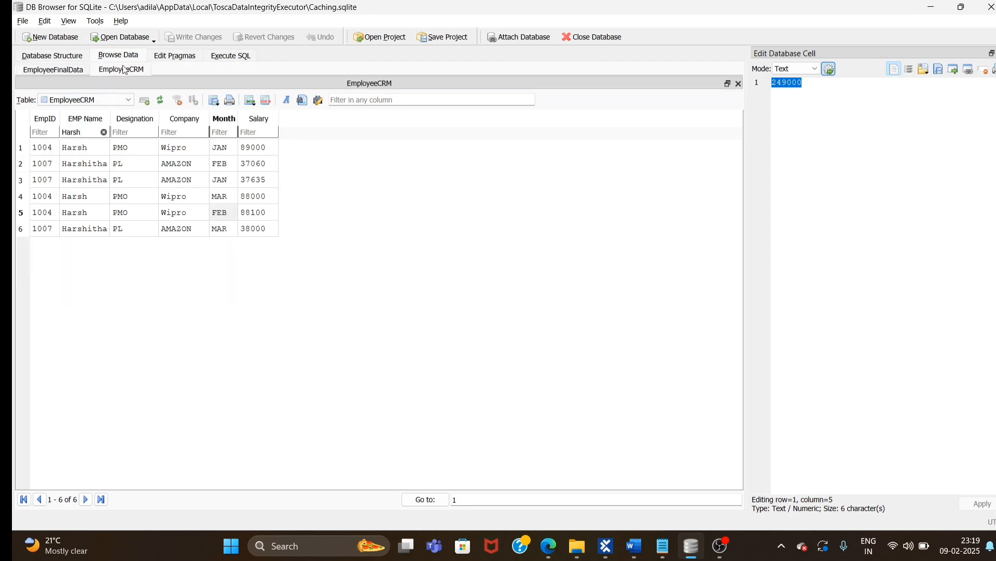
Step: Widen the Value column in the test case details so the full EmployeeCRM SQL statement fits
key(alt+Tab)
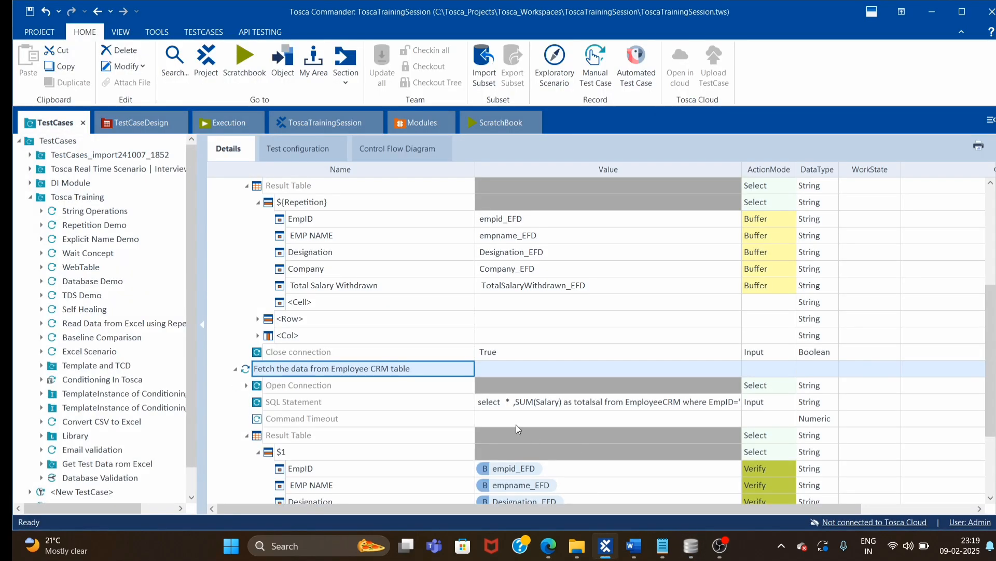
scroll(516, 425, down, 2)
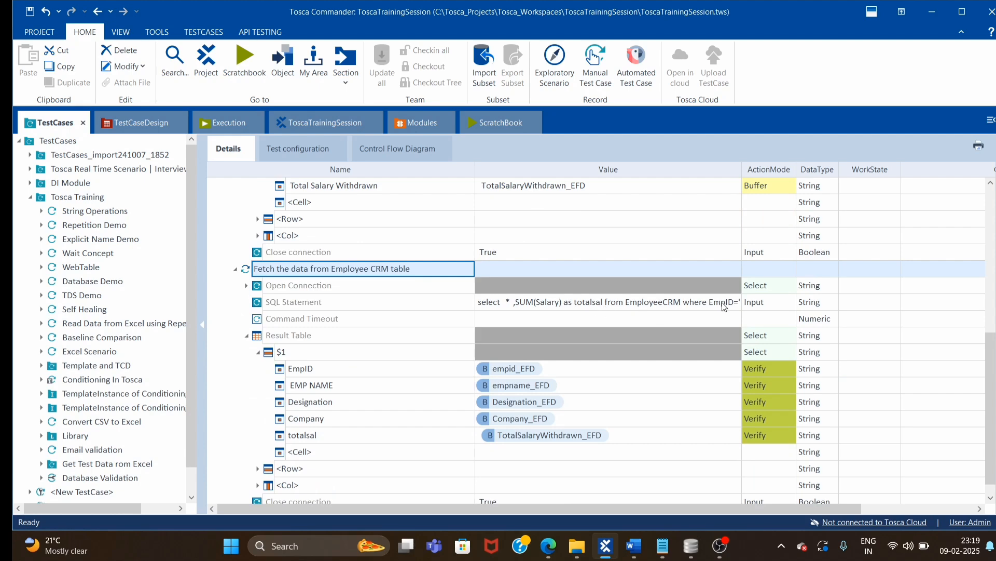
scroll(320, 317, up, 4)
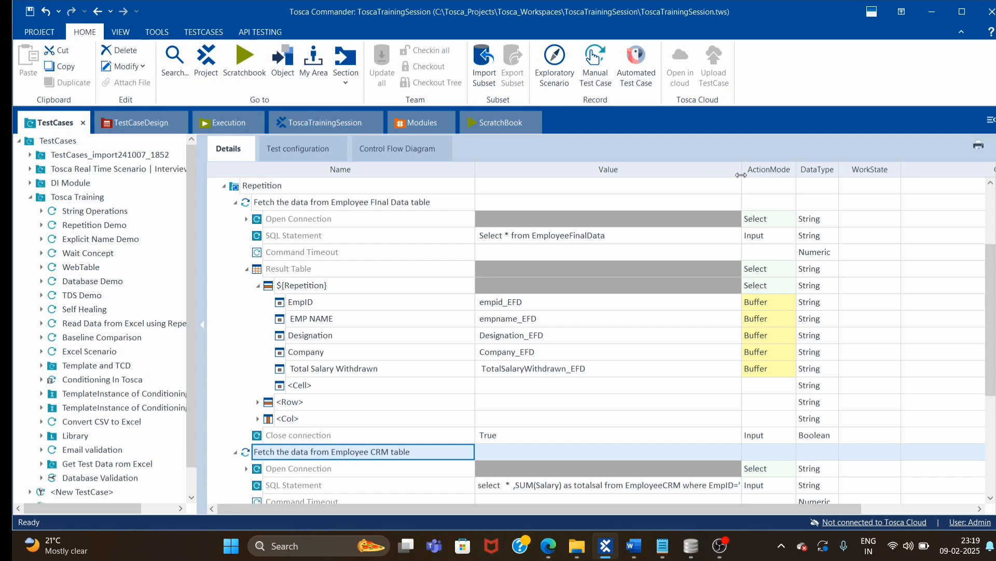
drag(742, 174, 872, 173)
scroll(507, 387, down, 3)
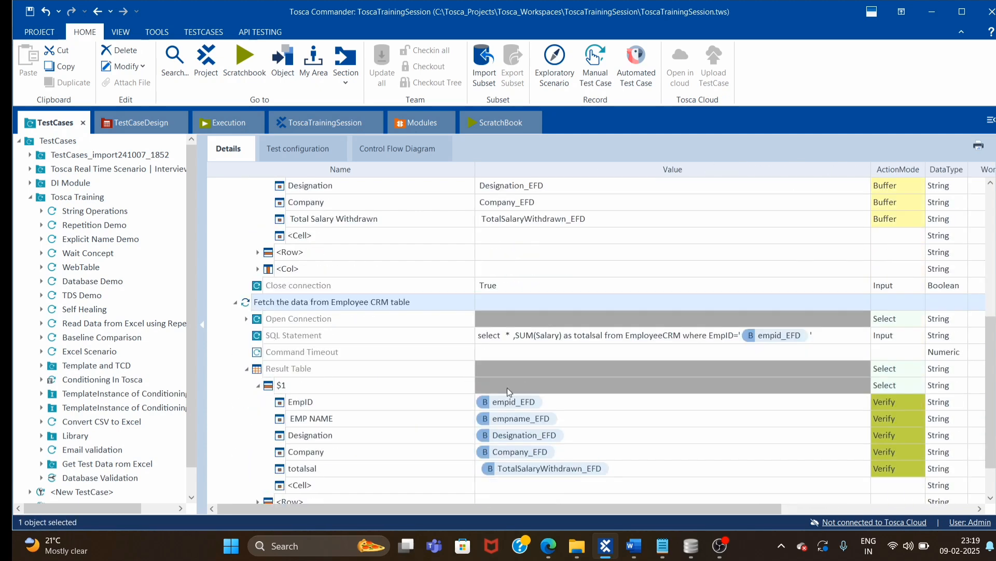
Step: Compare the CRM step's $1 result row with the SUM(Salary) query output in DB Browser for SQLite
key(alt+Tab)
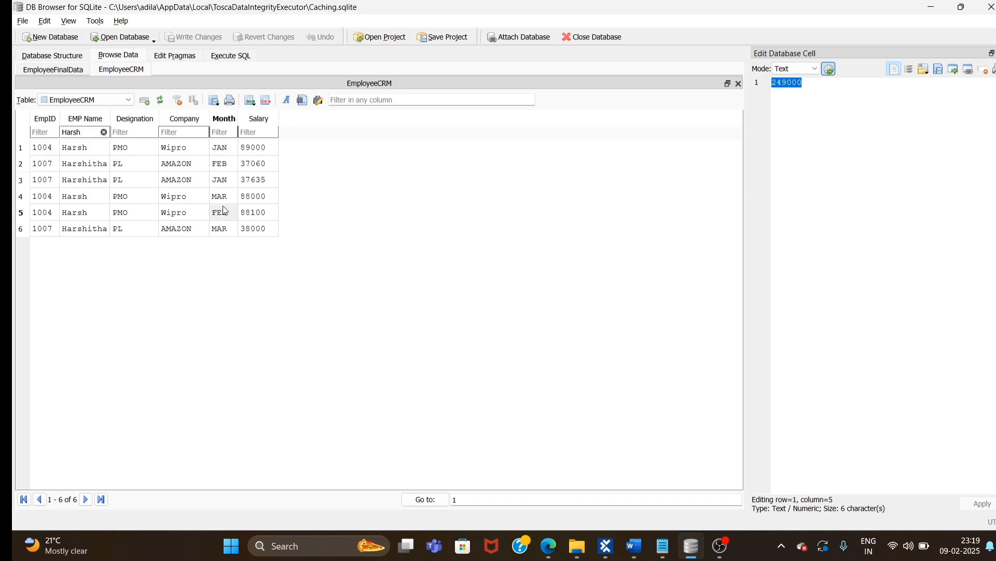
click(231, 56)
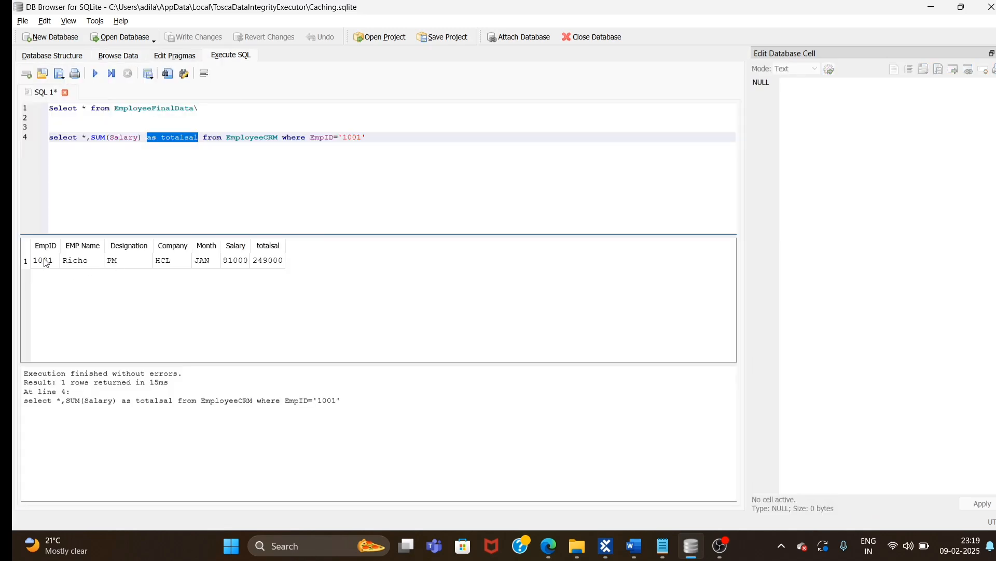
key(alt+Tab)
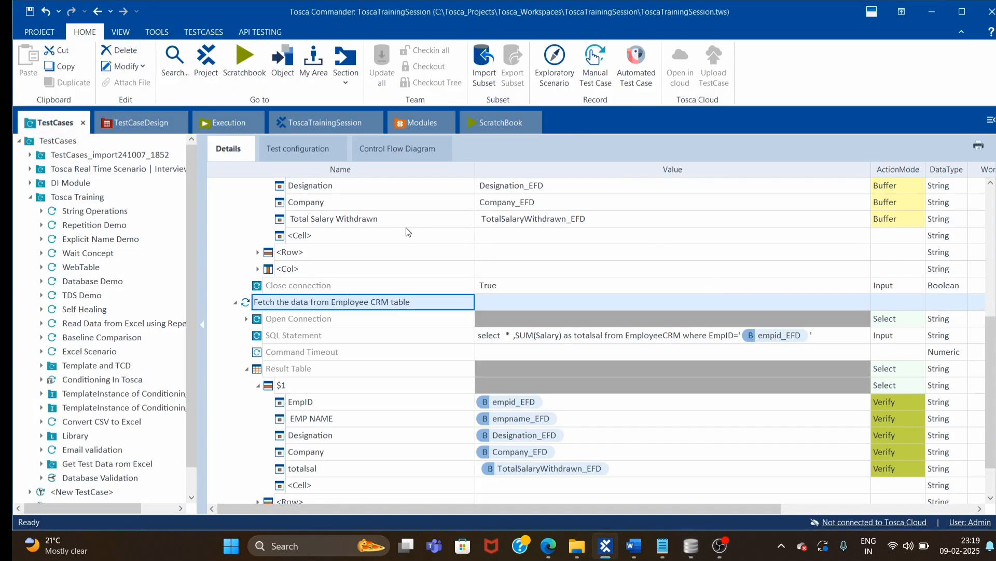
click(292, 387)
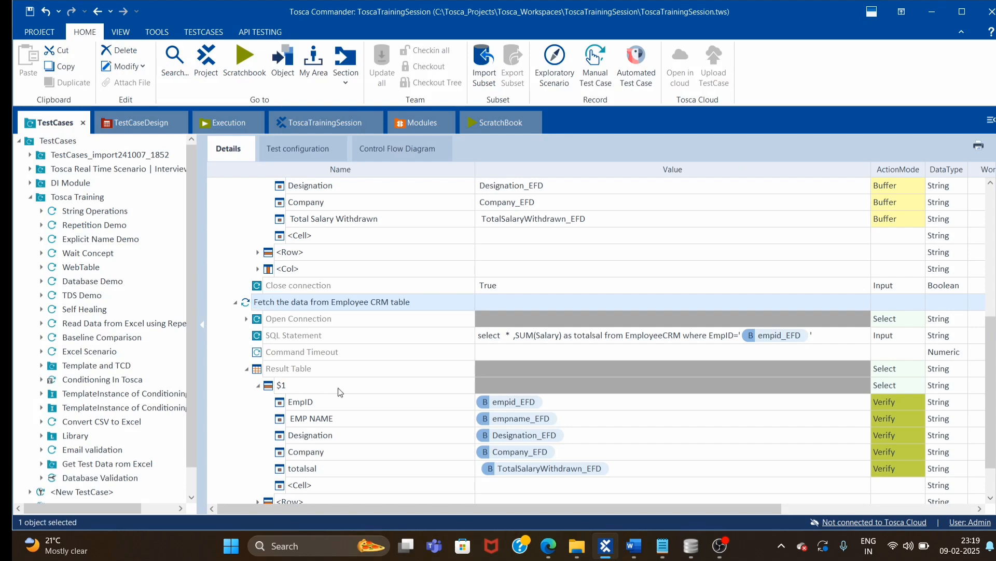
click(338, 392)
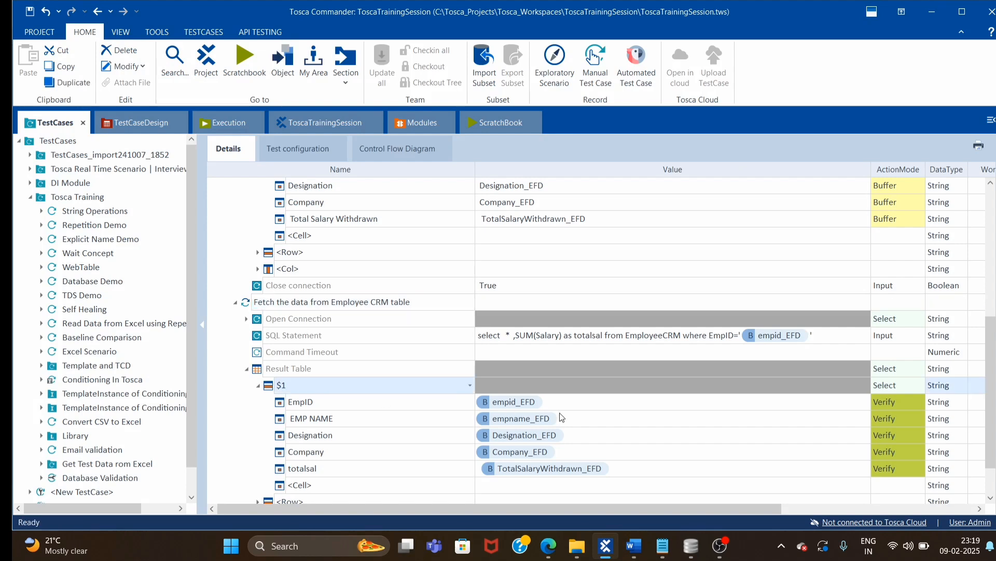
key(alt+Tab)
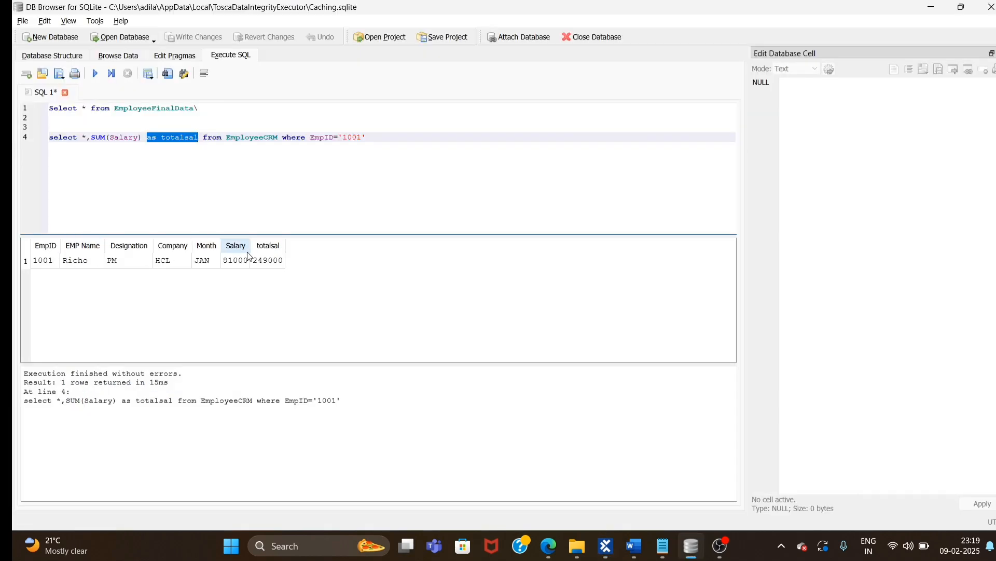
key(alt+Tab)
Step: Compare the buffers set in the ${Repetition} row with the values verified in the $1 row of the CRM step
scroll(298, 354, down, 1)
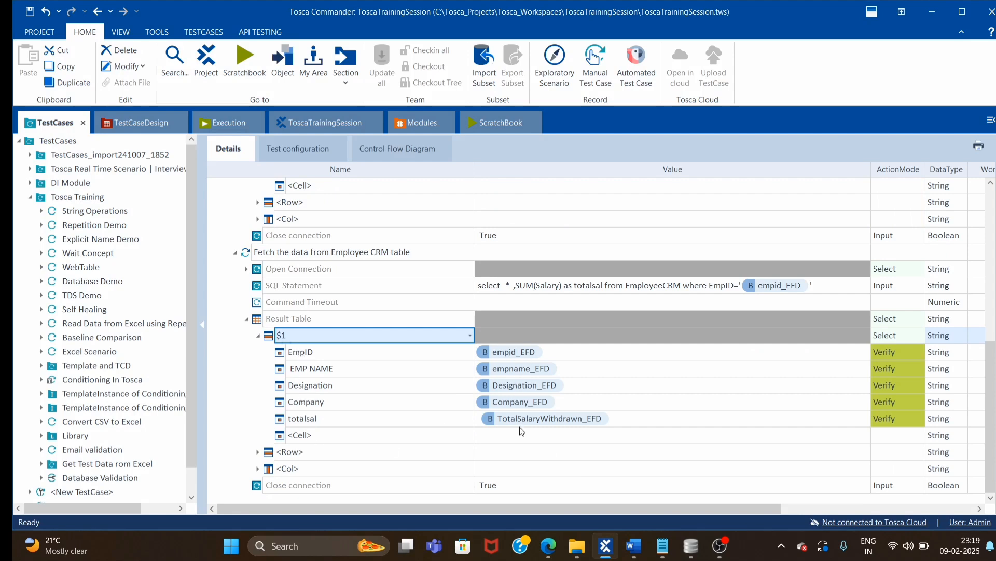
scroll(354, 347, up, 2)
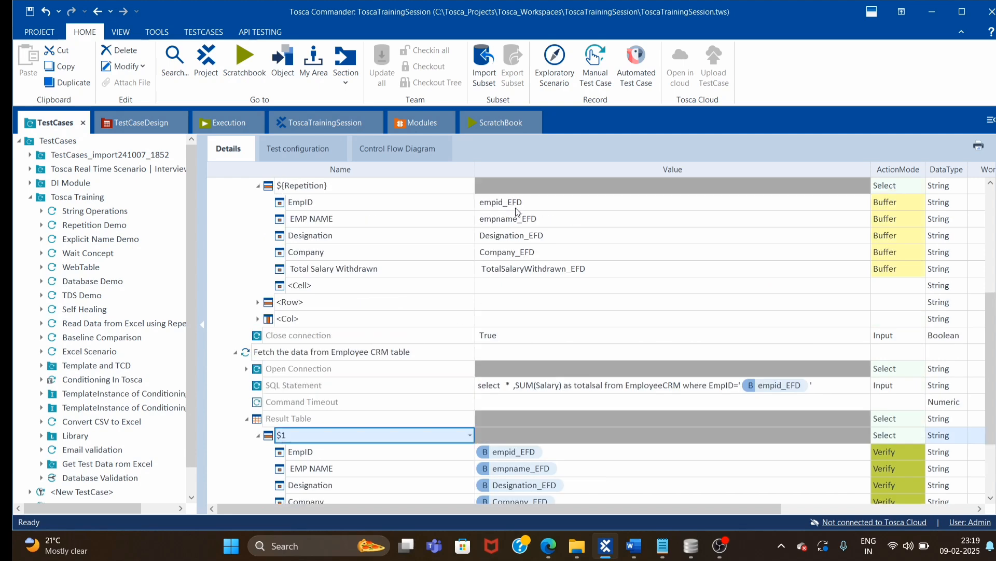
scroll(457, 375, down, 2)
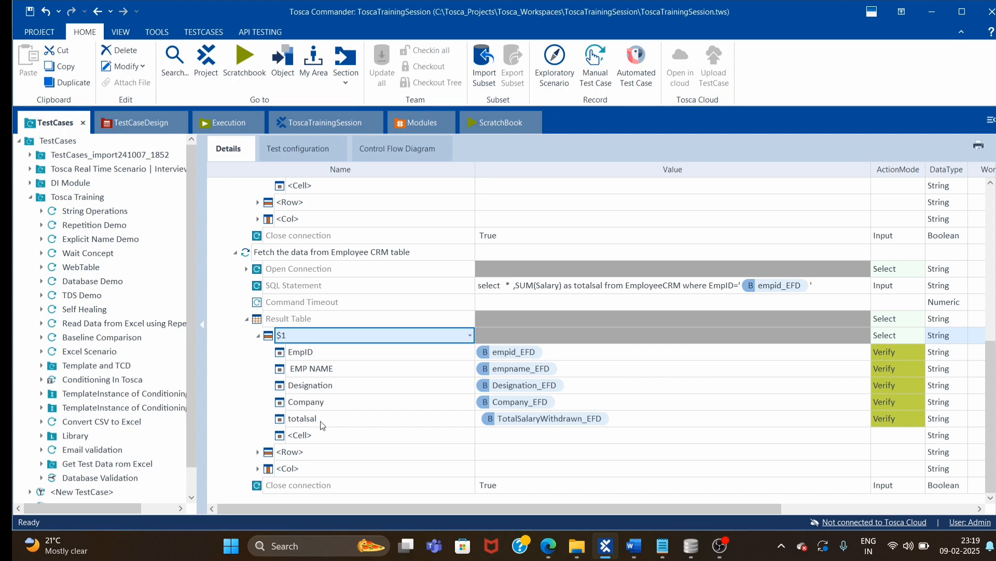
scroll(317, 424, up, 2)
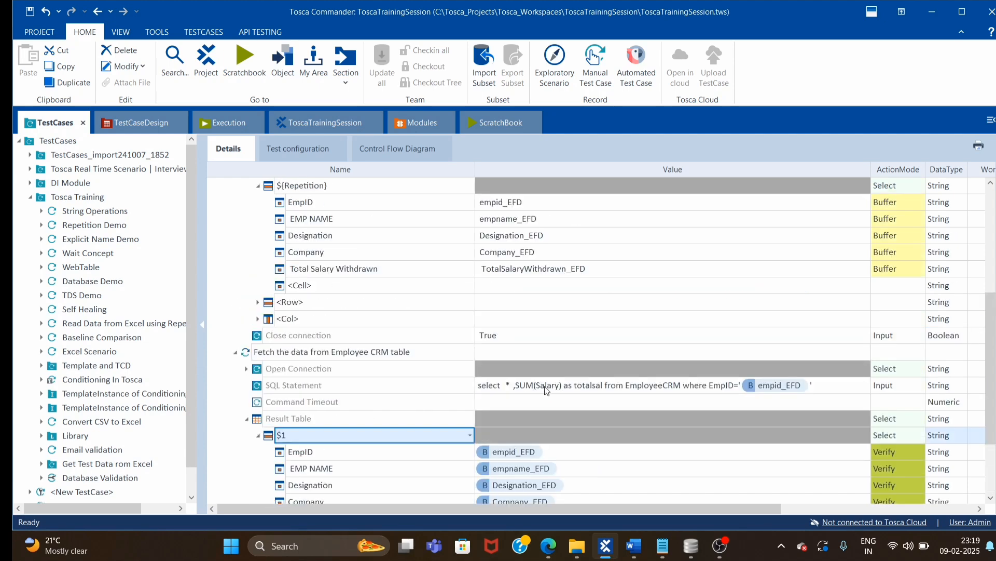
scroll(547, 393, down, 1)
scroll(546, 389, down, 1)
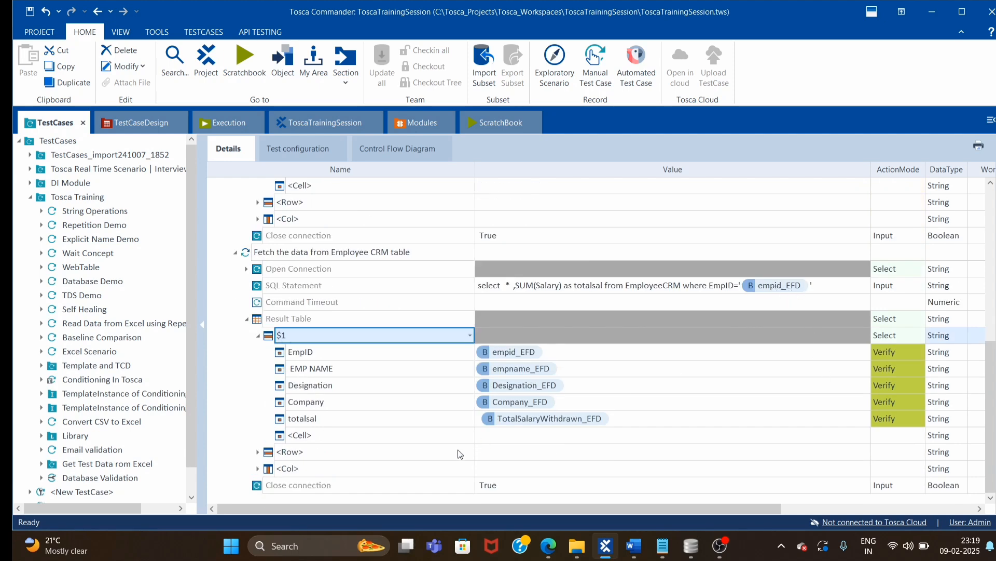
Step: Remove the leading space before {B[TotalSalaryWithdrawn_EFD]} in the totalsal cell's value
click(555, 425)
click(500, 420)
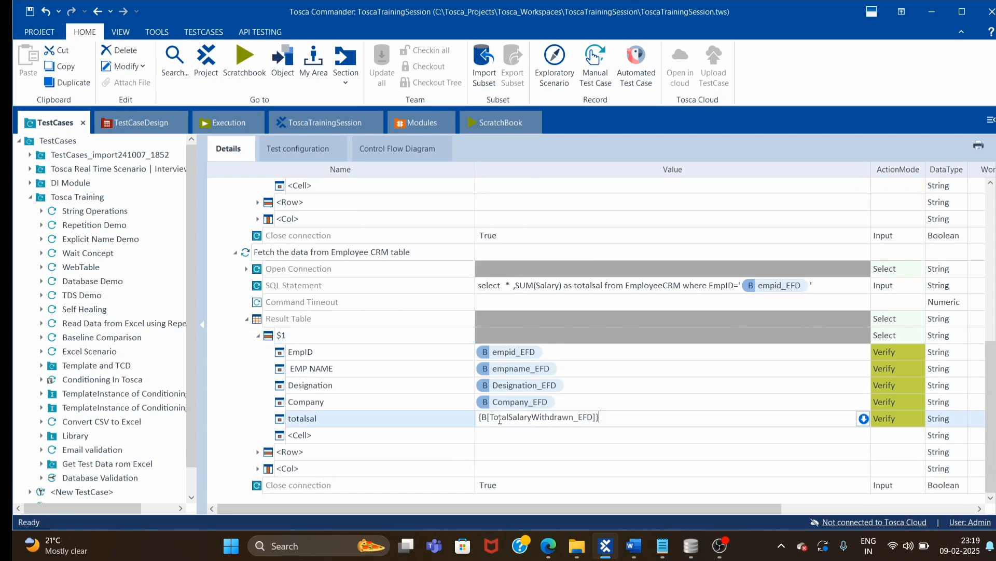
click(592, 417)
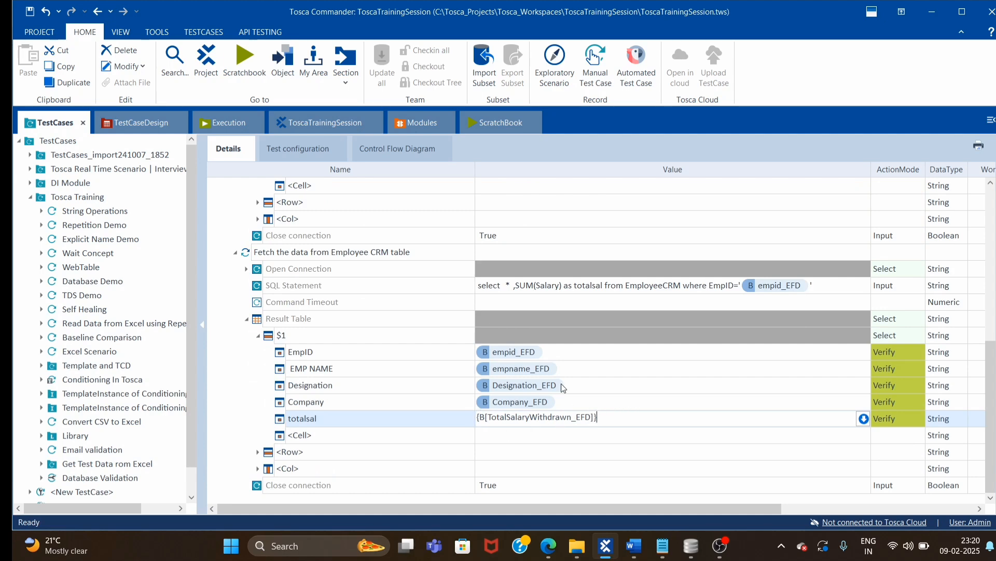
click(602, 385)
Step: Collapse the Result Table of both the Employee CRM and Employee Final Data fetch steps
scroll(588, 427, up, 2)
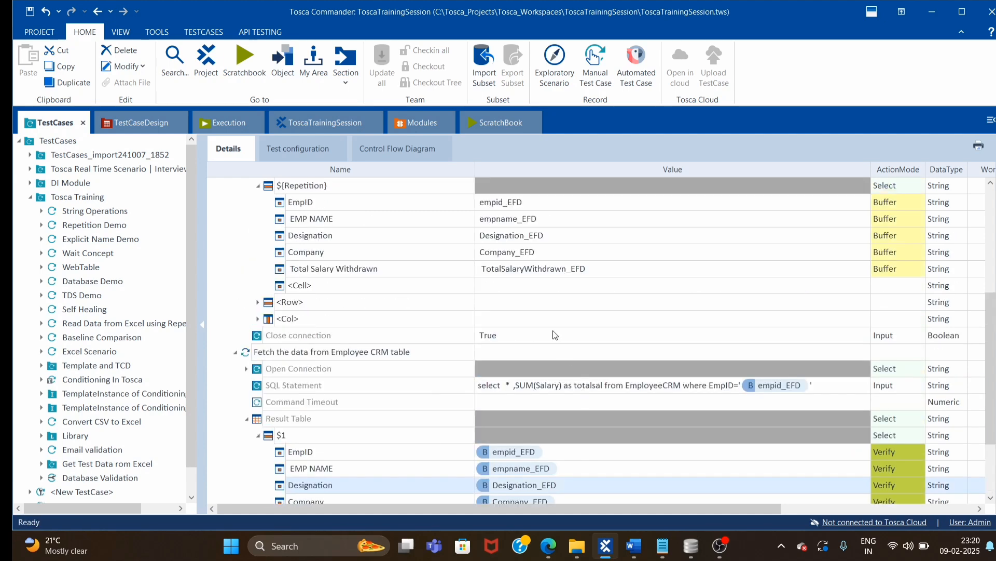
scroll(340, 383, up, 4)
scroll(270, 409, down, 4)
click(247, 418)
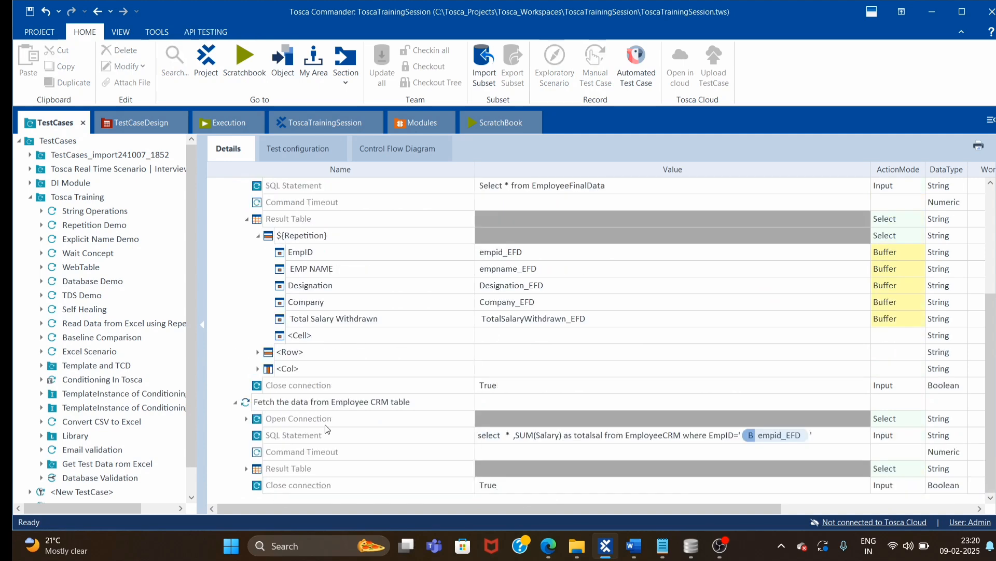
scroll(244, 410, up, 4)
click(247, 368)
scroll(286, 385, up, 1)
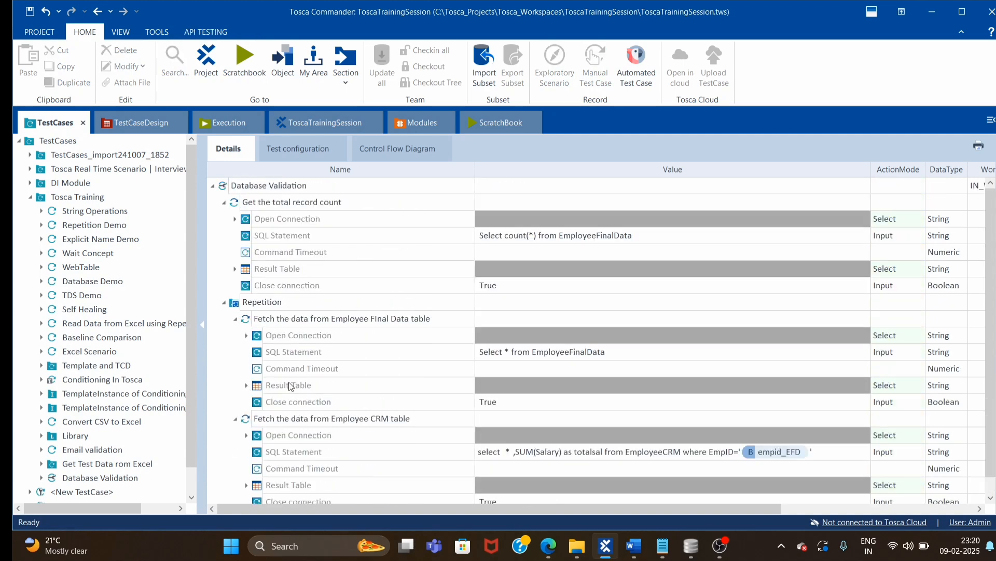
Step: Run the Database Validation test case in ScratchBook
click(279, 188)
right_click(279, 188)
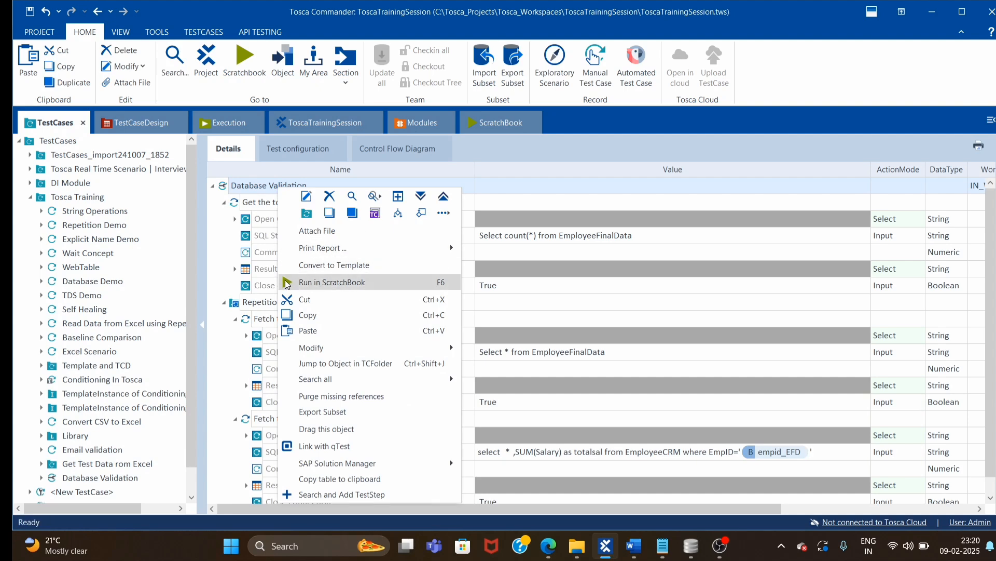
click(331, 284)
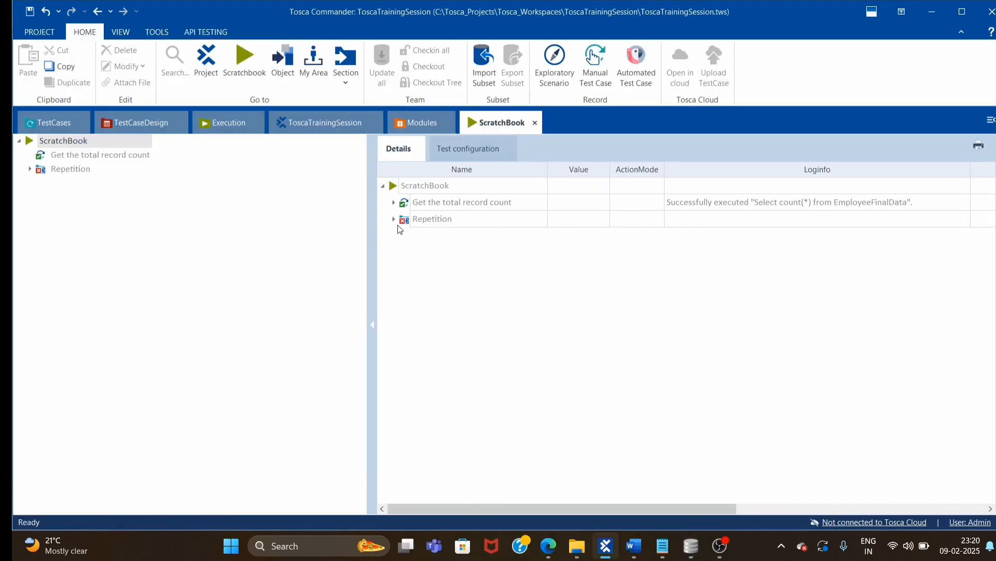
Step: Expand the Repetition results down to the cells of the ${Repetition} row and check their log information
click(394, 219)
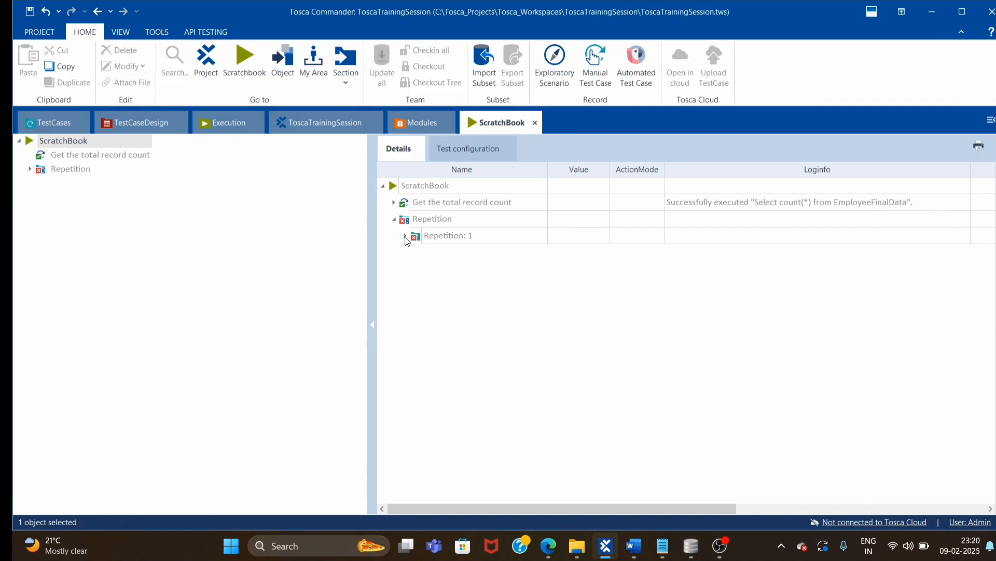
click(405, 237)
click(416, 252)
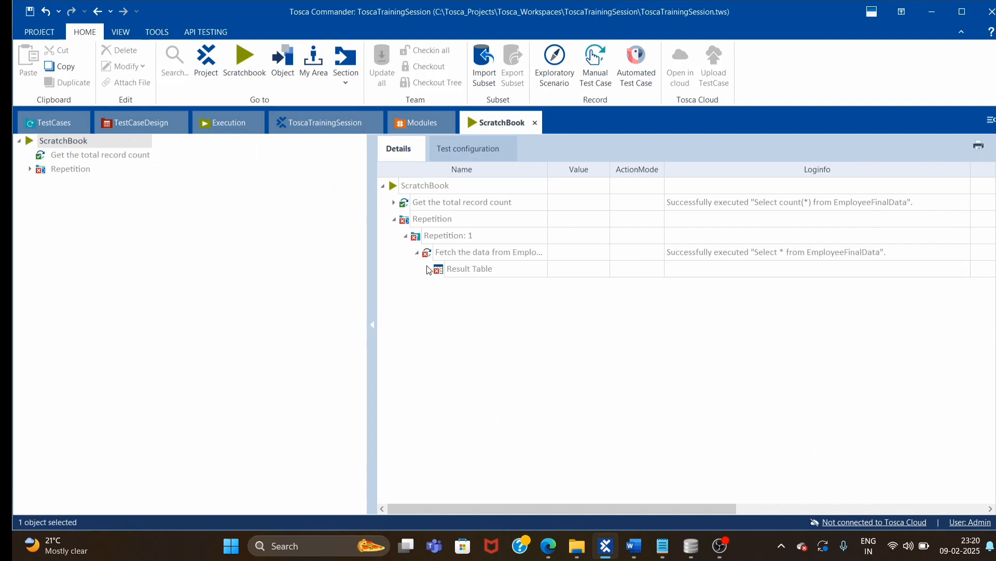
click(428, 269)
click(440, 285)
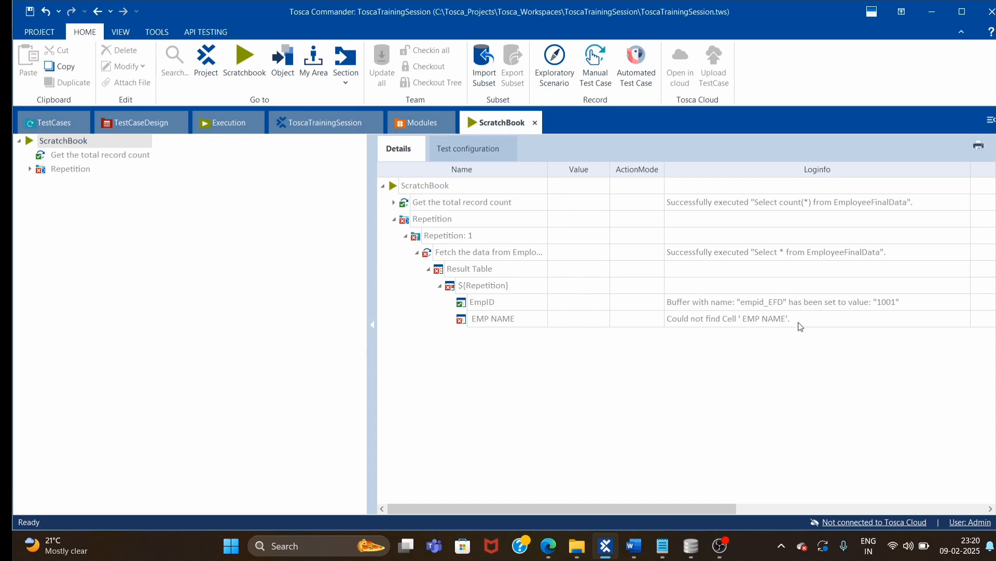
Step: Return to the test case and rename the EMP NAME cell in the ${Repetition} row to EMP Name
click(692, 548)
click(55, 127)
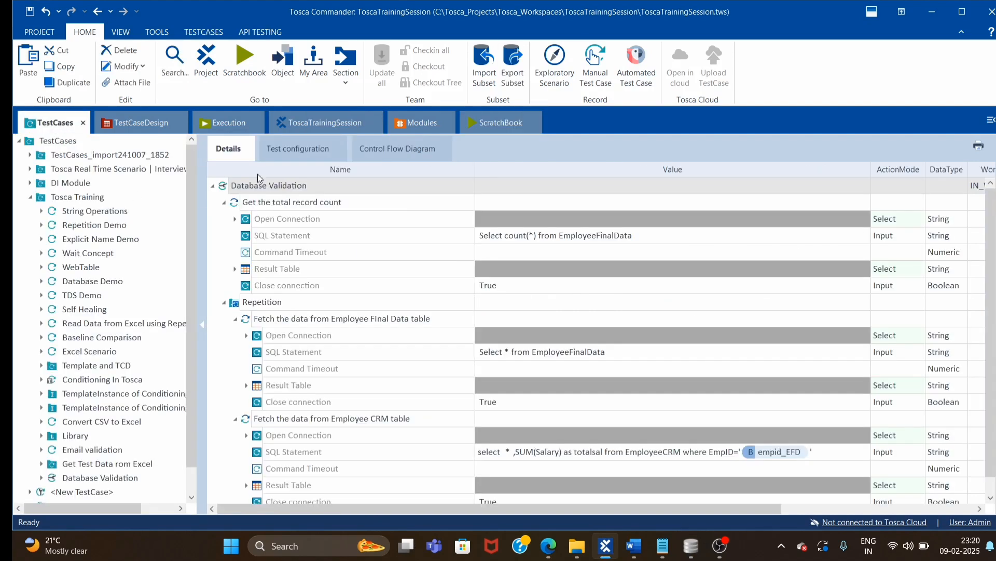
click(246, 385)
click(357, 385)
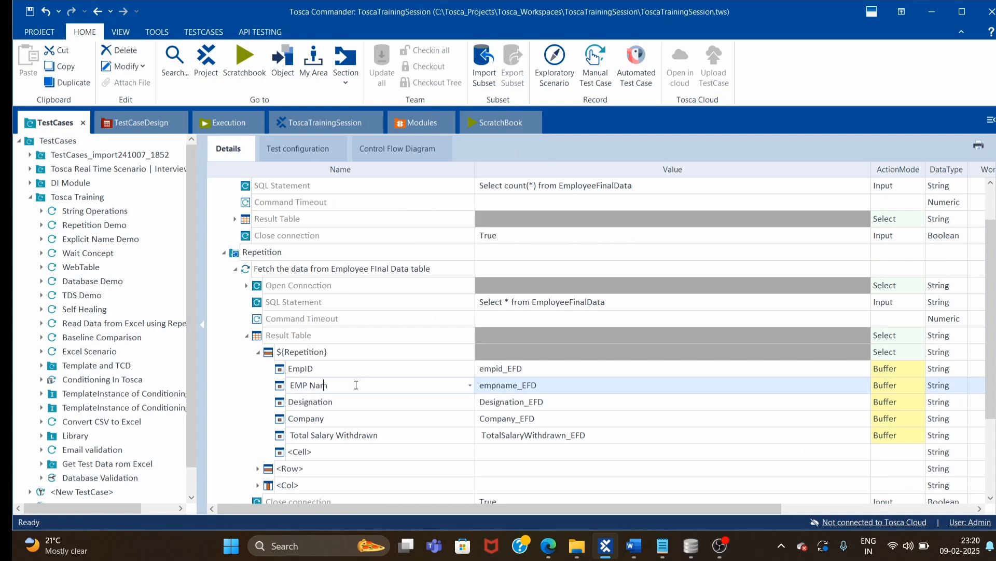
key(shift+Home)
key(Up)
Step: Expand the Employee CRM step's Result Table and rename the EMP NAME cell in its $1 row to EMP Name
scroll(388, 463, down, 3)
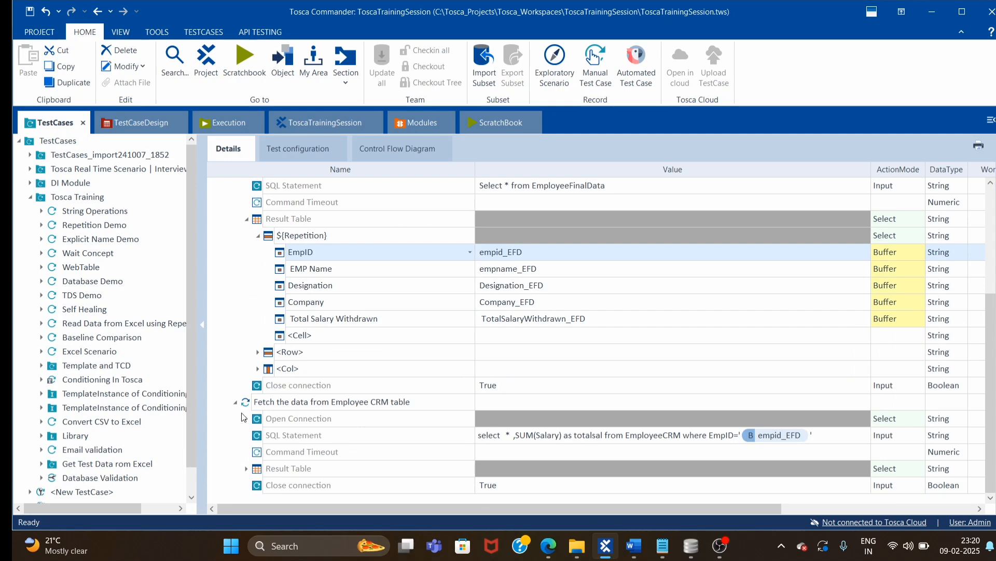
click(246, 468)
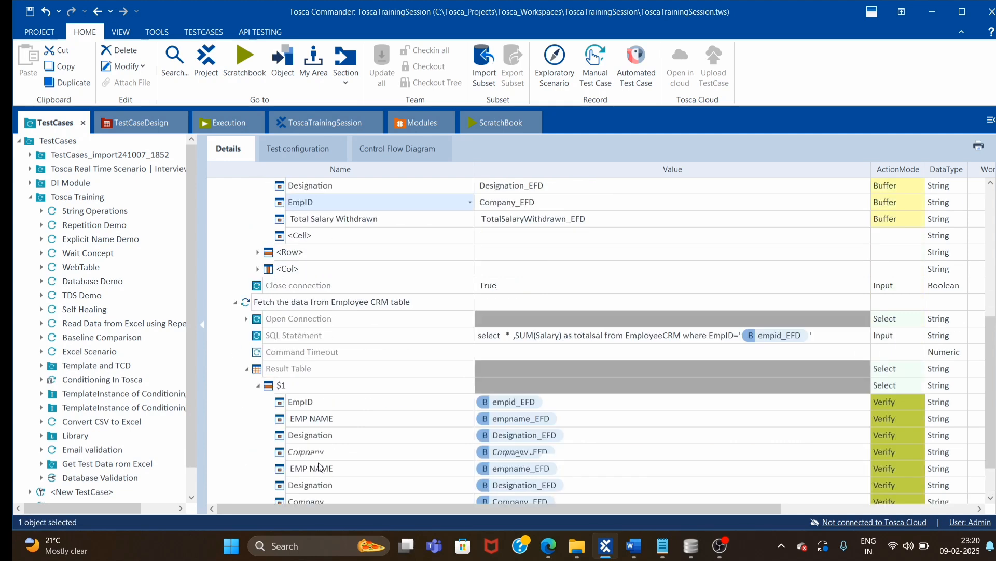
click(353, 420)
click(355, 419)
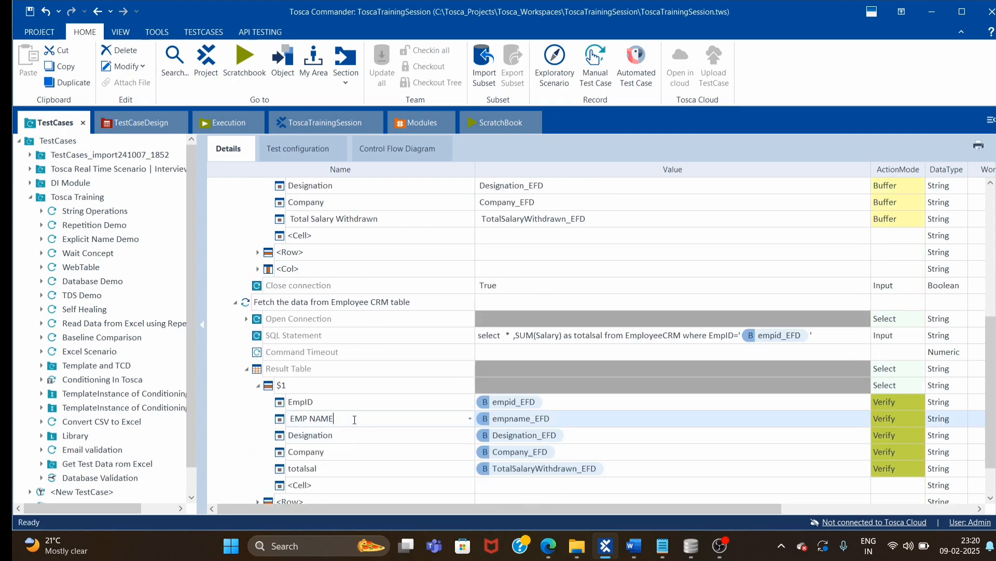
click(393, 374)
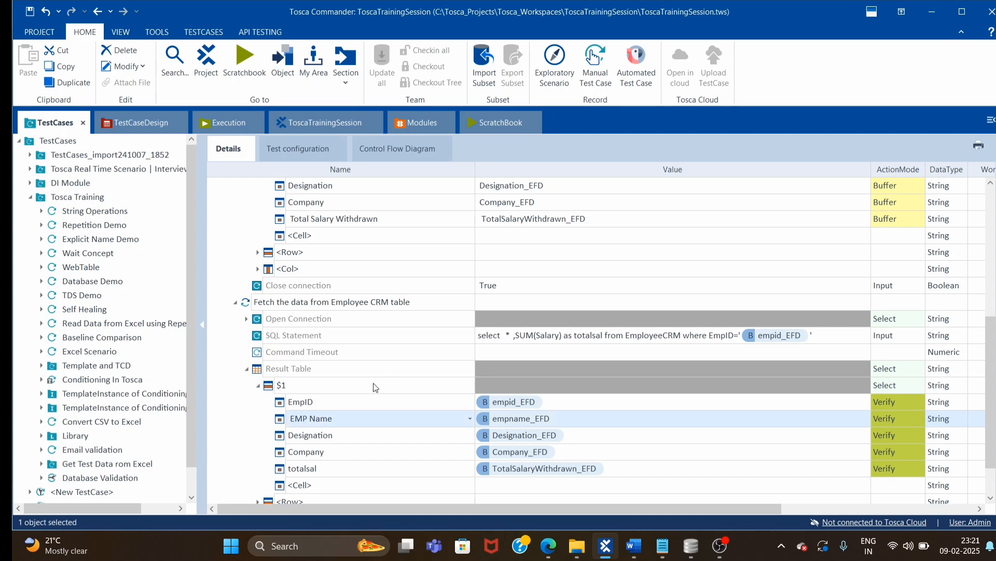
Step: Rerun the Database Validation test case in ScratchBook and expand the results of Repetition: 1
scroll(324, 396, up, 5)
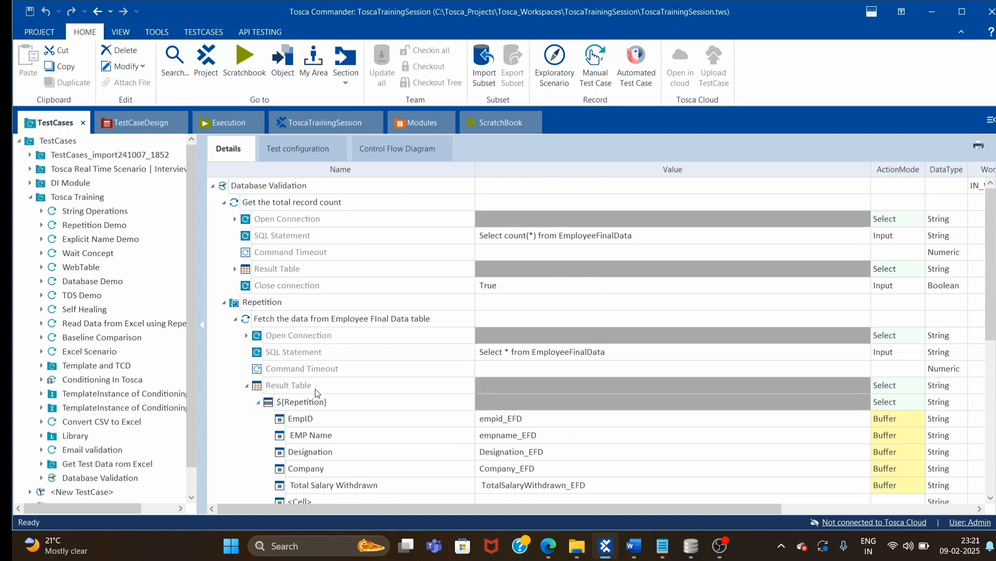
right_click(519, 214)
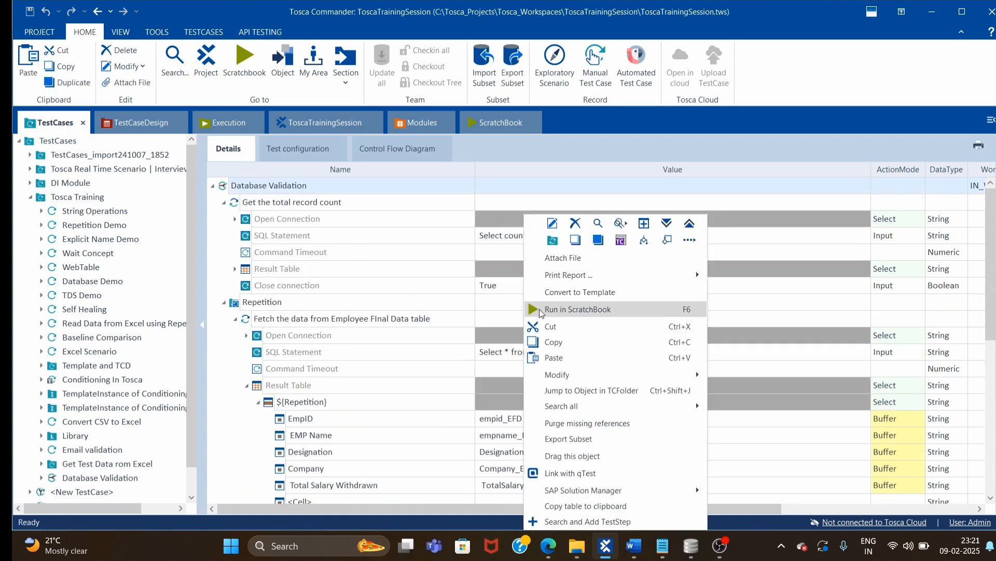
click(539, 307)
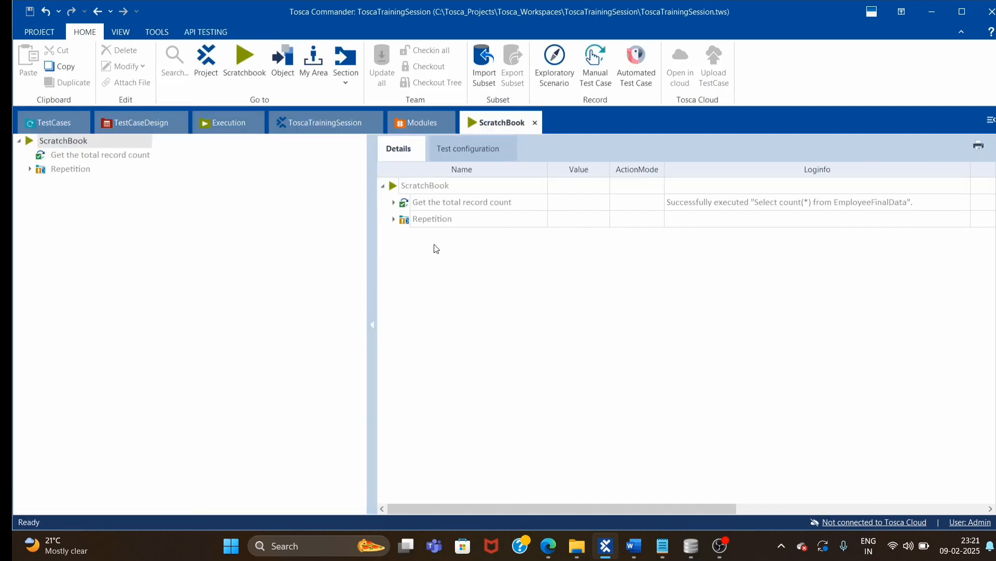
click(394, 219)
click(406, 235)
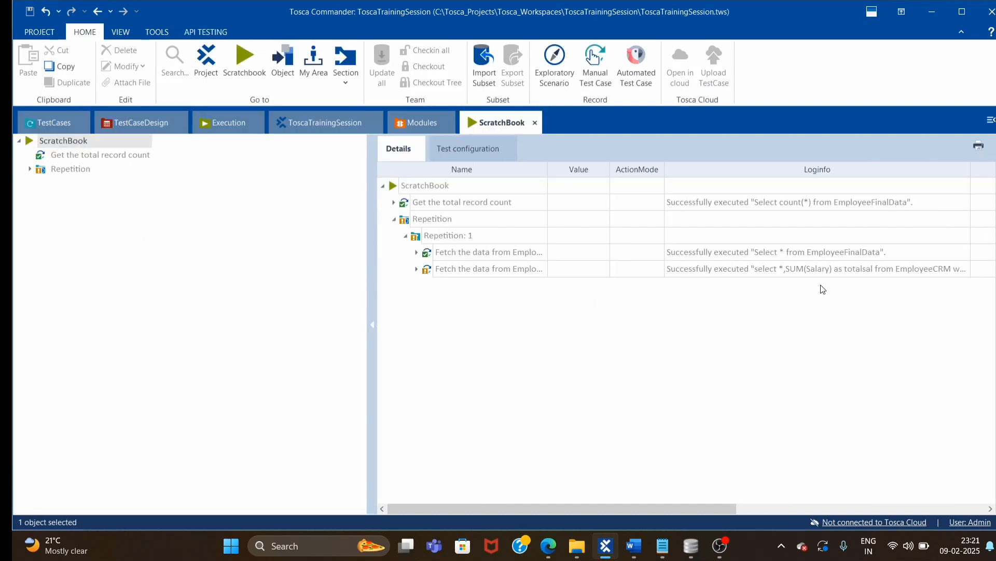
Step: Expand the Employee CRM step's results down to the $1 row's cells and check the totalsal log information
click(417, 268)
click(428, 285)
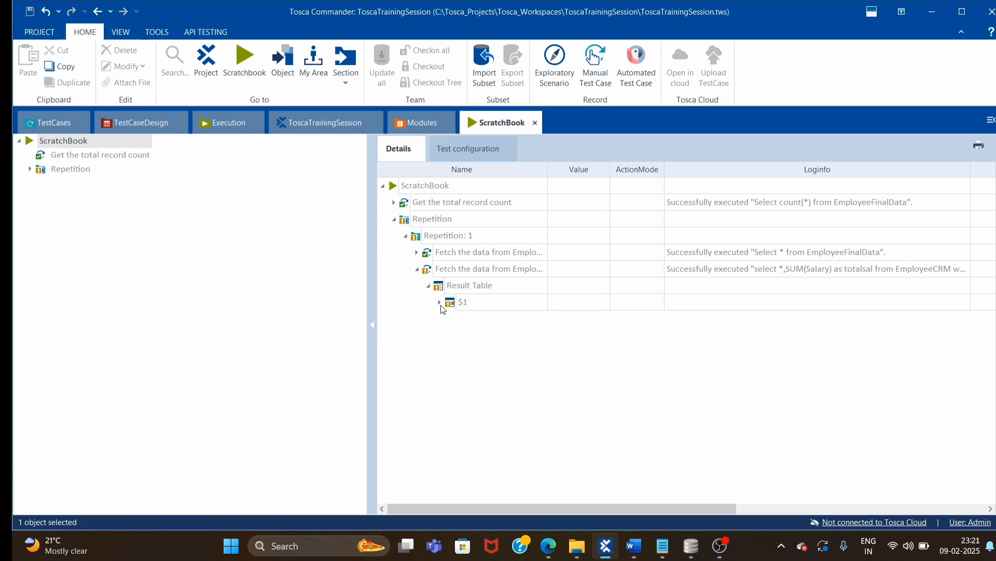
click(439, 303)
click(871, 387)
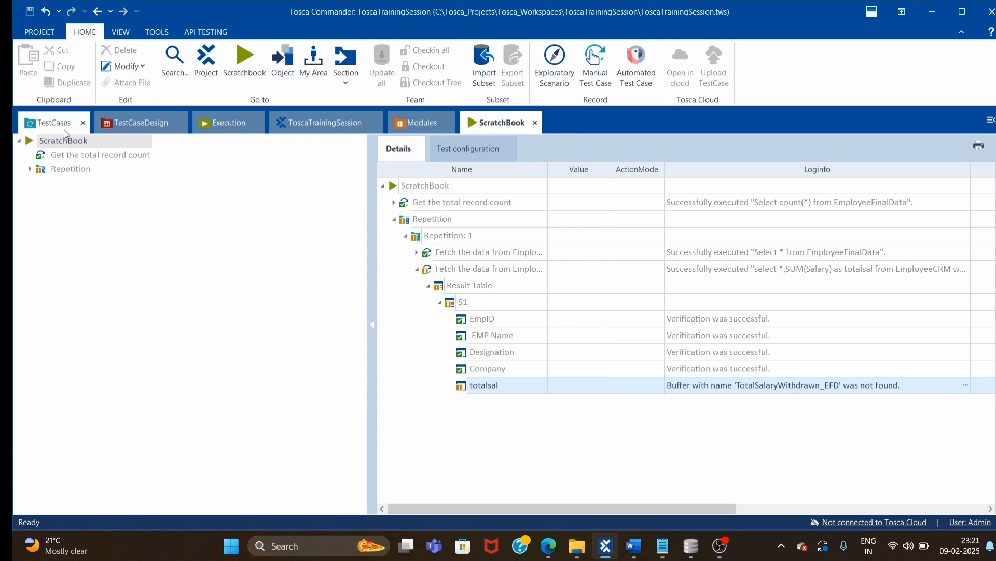
Step: Close ScratchBook and remove the leading space from the Total Salary Withdrawn buffer name in the test case, leaving TotalSalaryWithdrawn_EFD
click(537, 123)
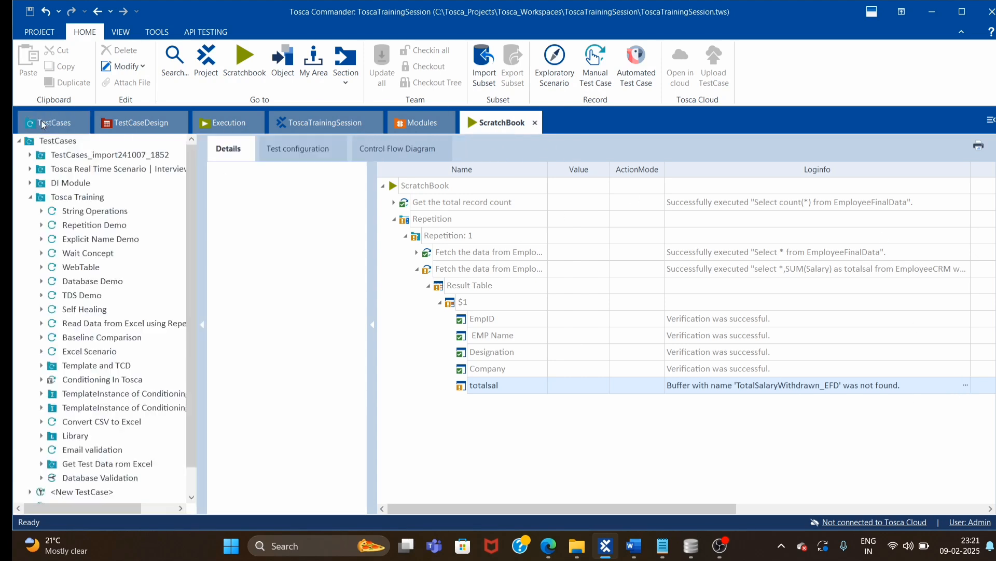
scroll(377, 424, down, 3)
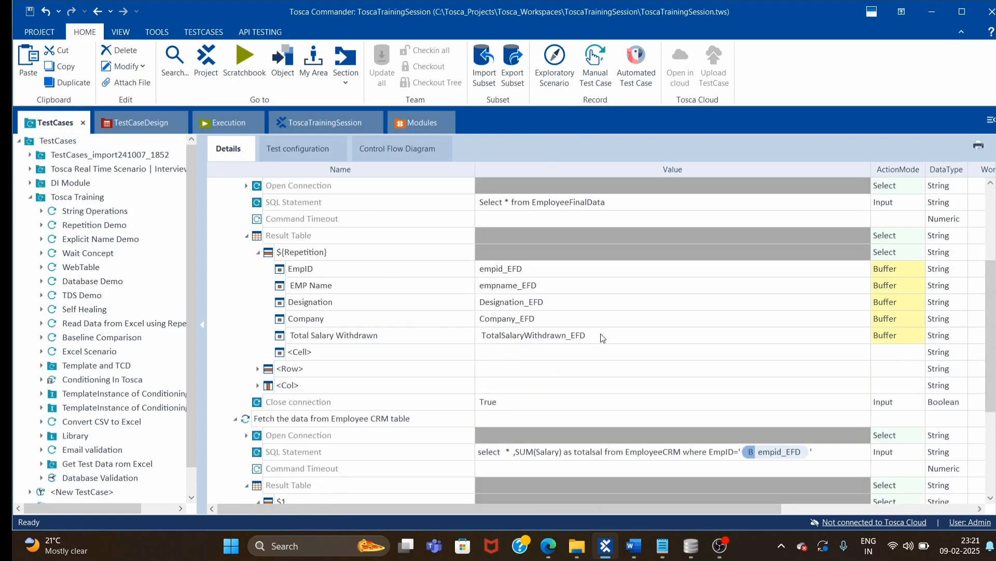
scroll(596, 334, down, 2)
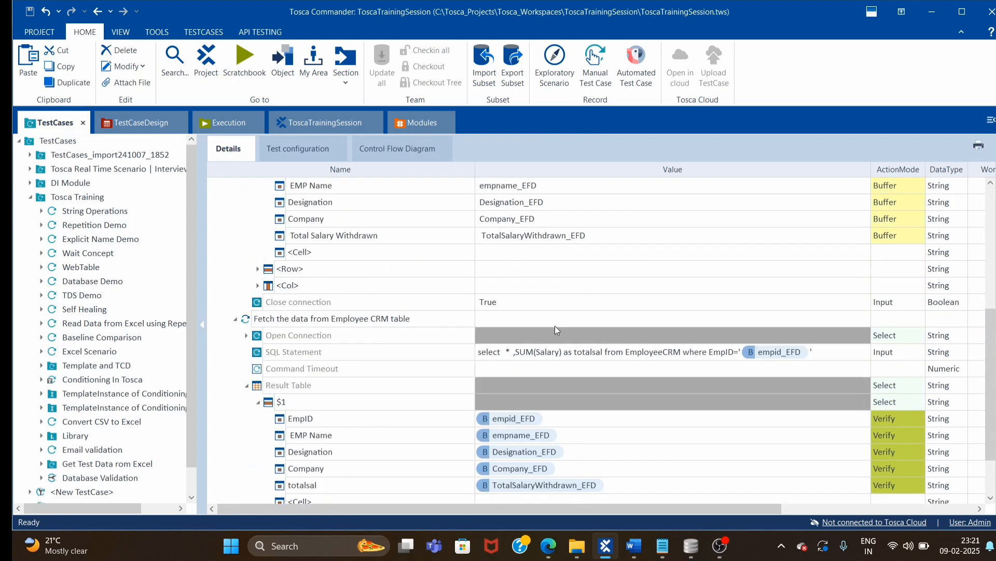
click(607, 236)
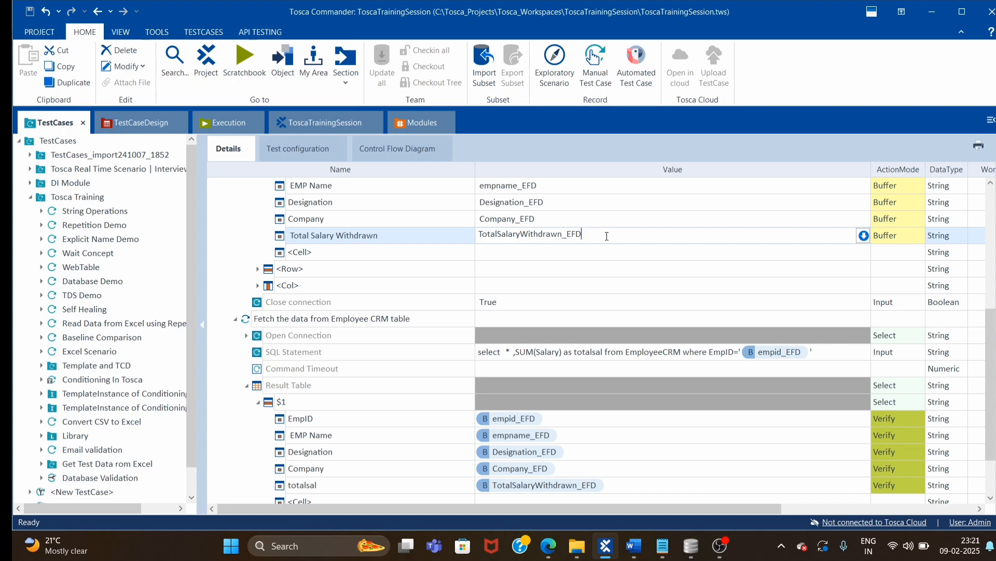
drag(608, 236, 303, 246)
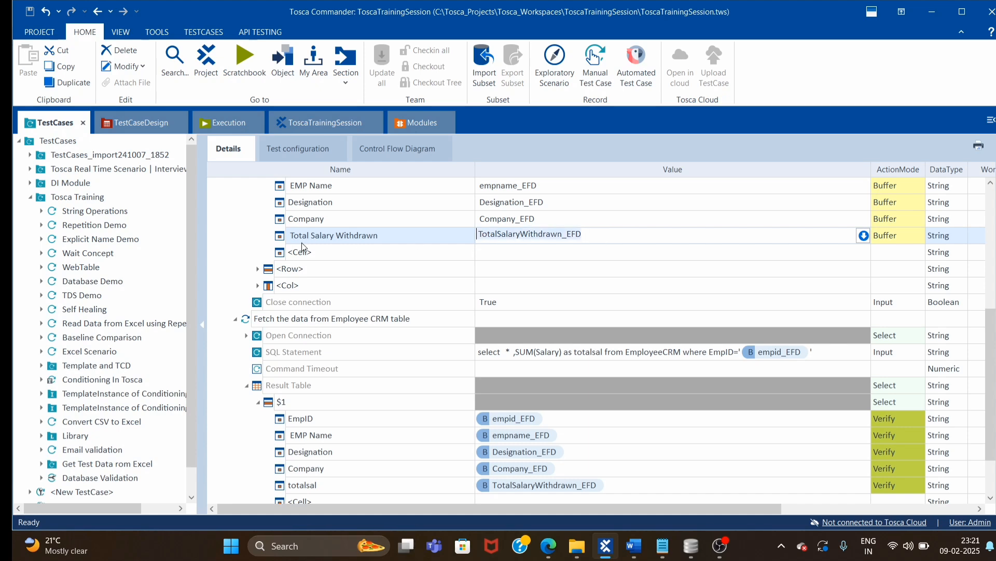
click(480, 233)
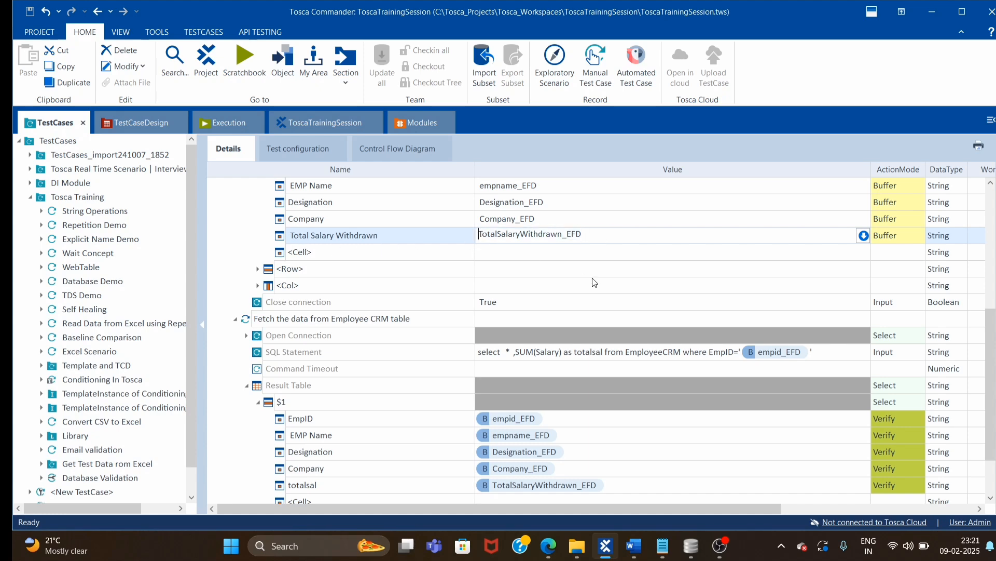
key(BackSpace)
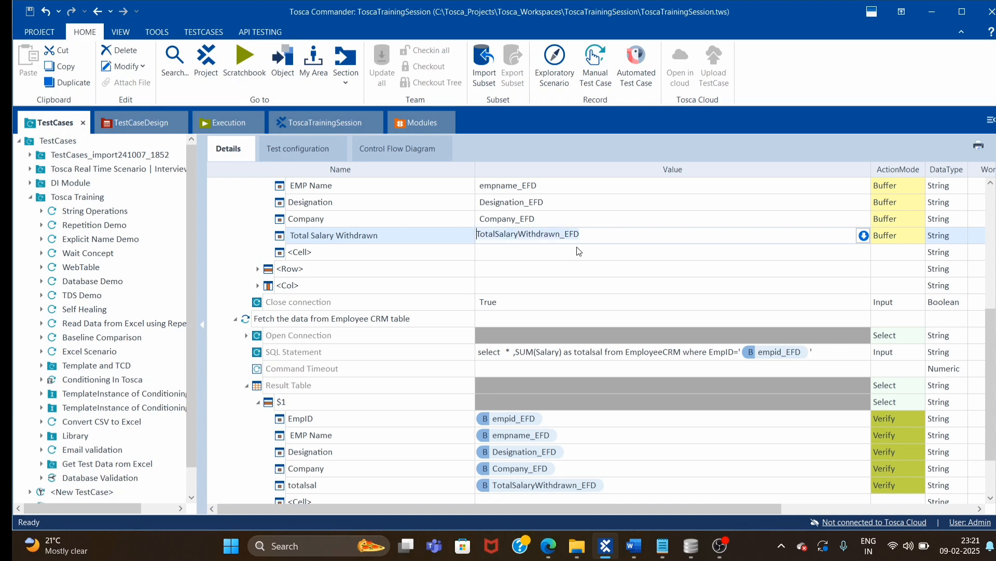
Step: Inspect the totalsal cell's buffer expression in the Employee CRM step's $1 row for stray spaces
click(625, 485)
click(643, 486)
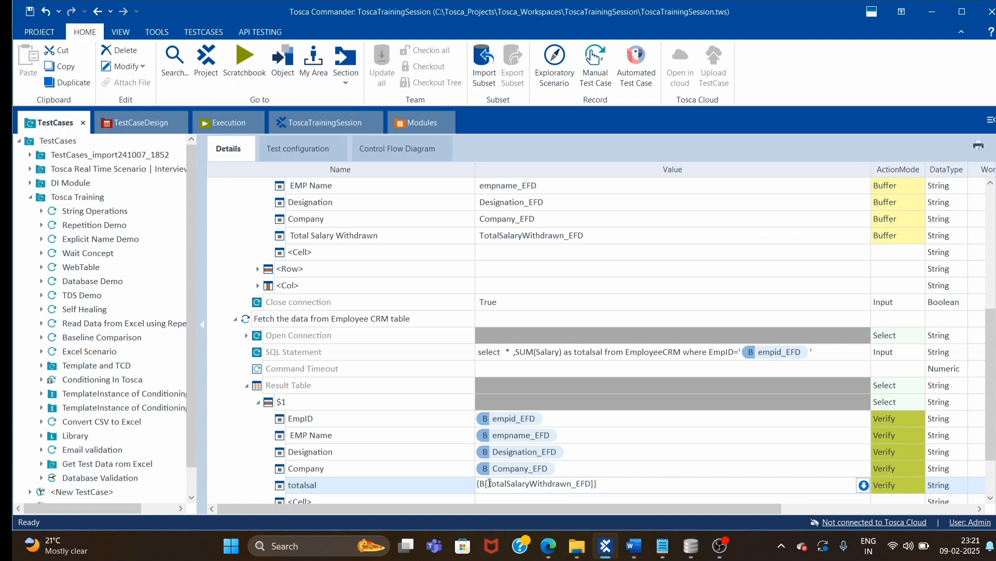
drag(489, 484, 591, 484)
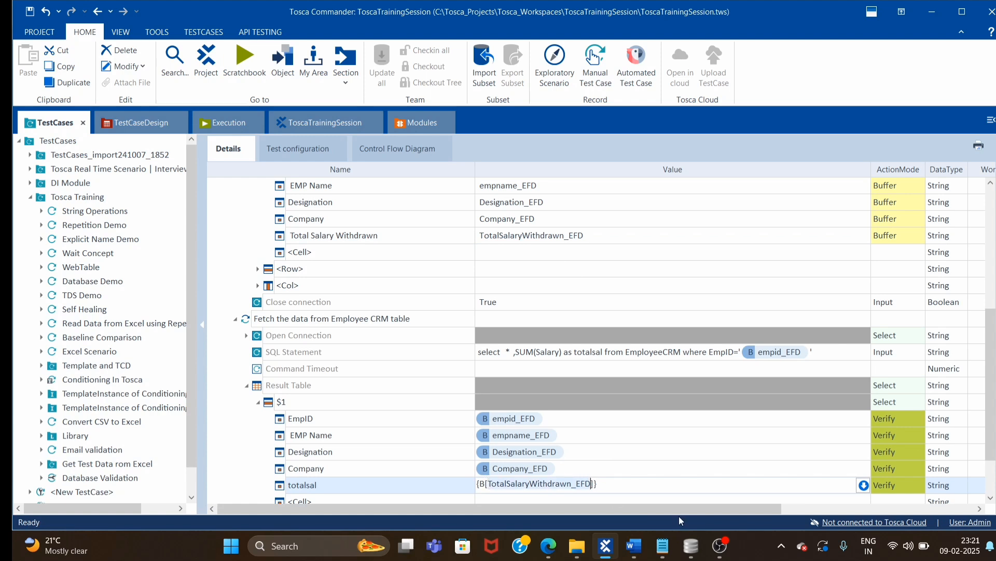
click(679, 516)
click(637, 418)
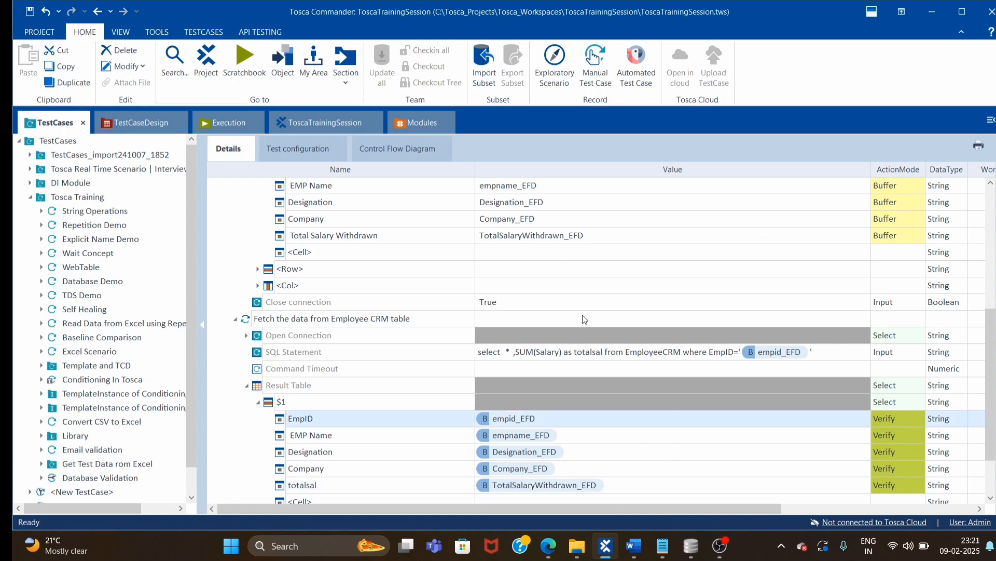
click(556, 259)
Step: Rerun the Database Validation test case in ScratchBook, dock the results as a tabbed document and widen their details area
scroll(324, 291, up, 4)
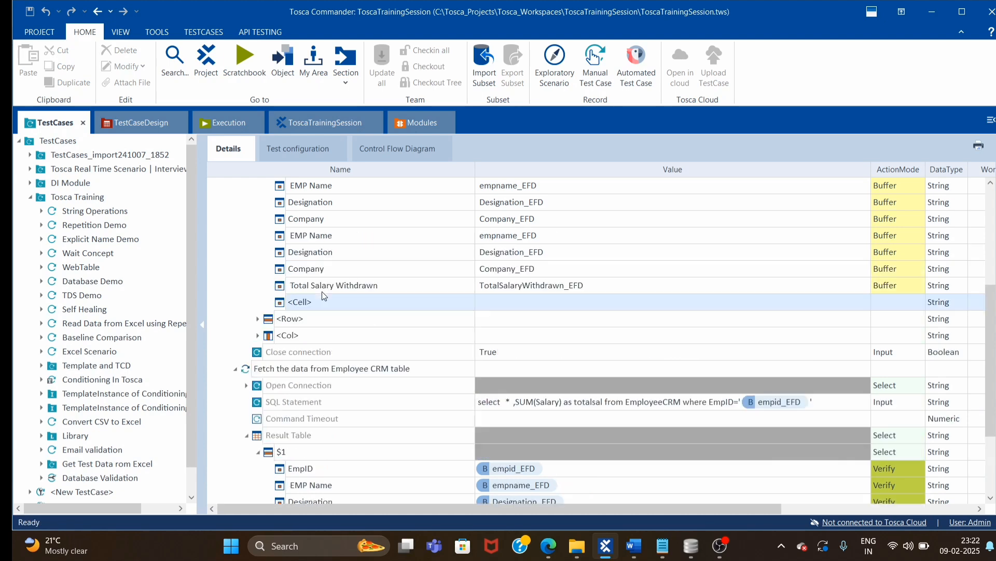
scroll(329, 289, up, 2)
click(273, 181)
right_click(430, 189)
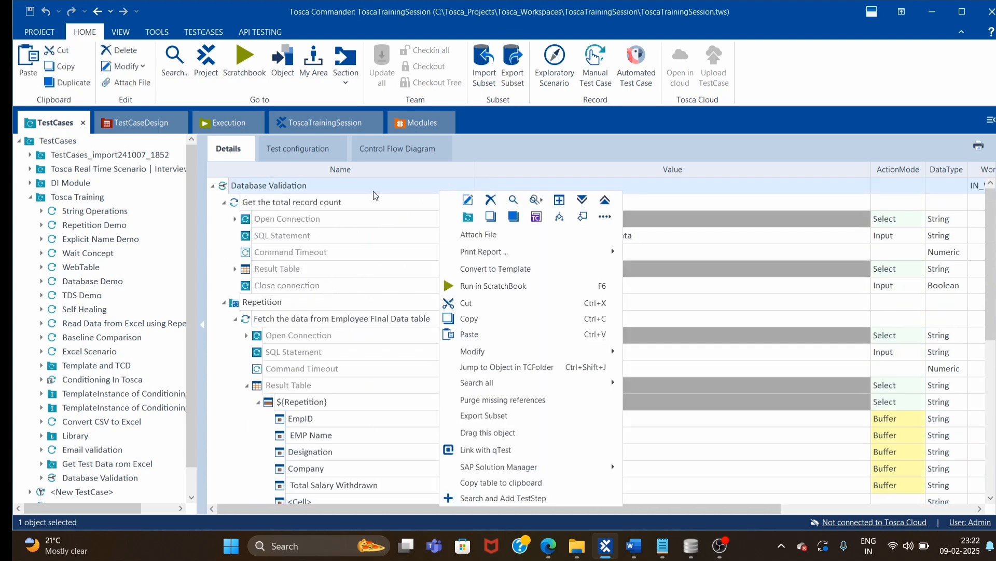
click(508, 287)
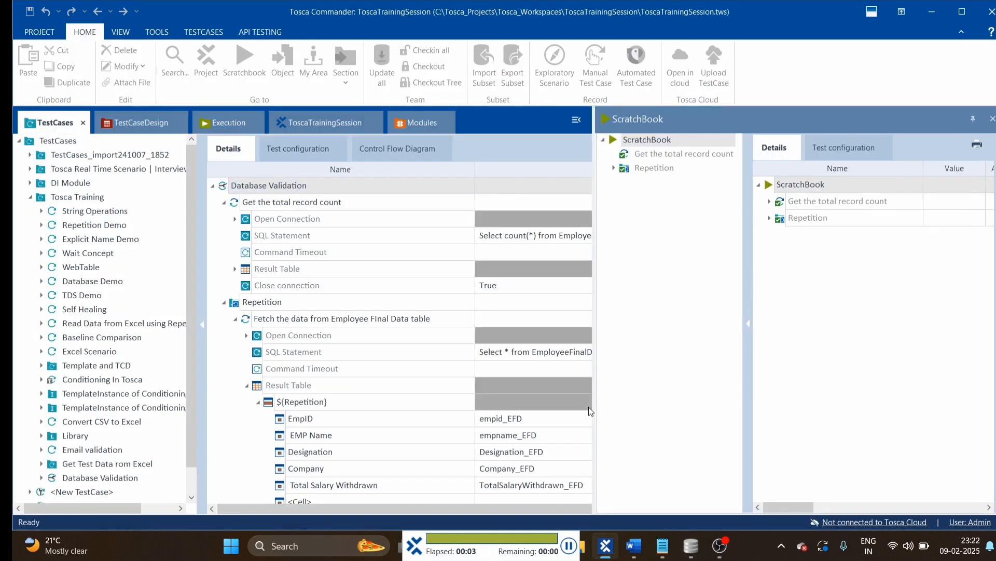
right_click(727, 122)
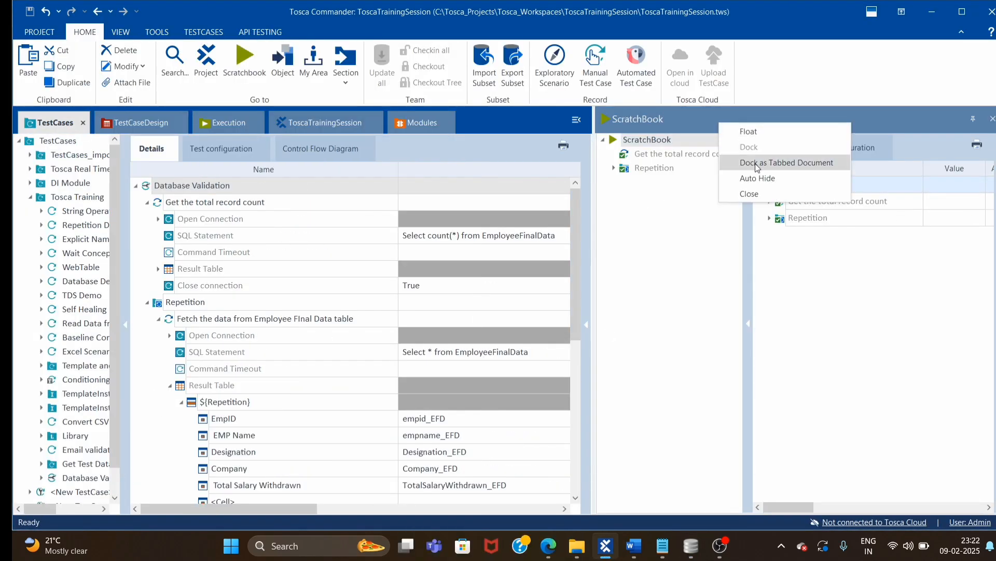
click(755, 162)
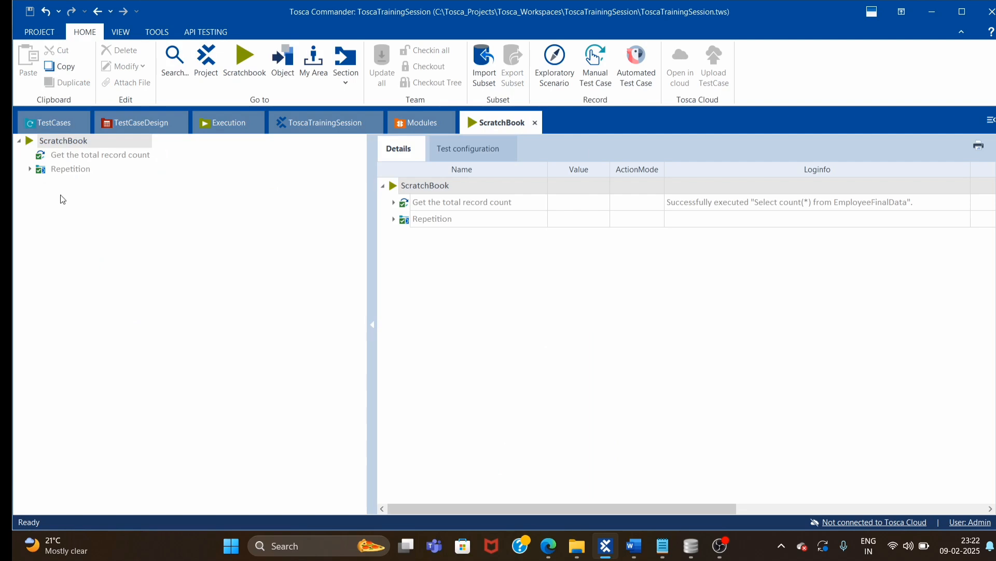
drag(370, 263, 138, 262)
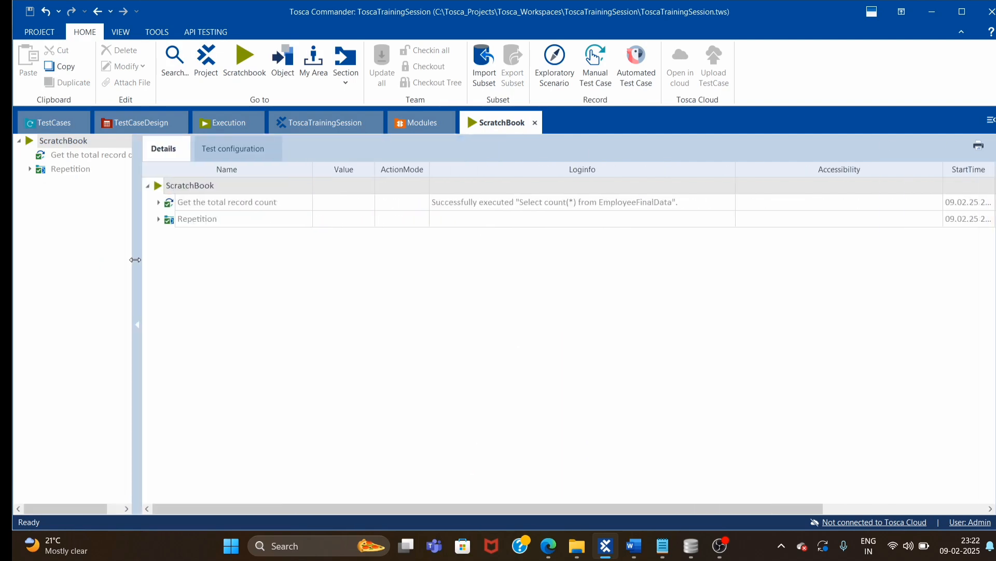
Step: Expand the Get the total record count results down to cell #1 and check its buffer log
click(159, 203)
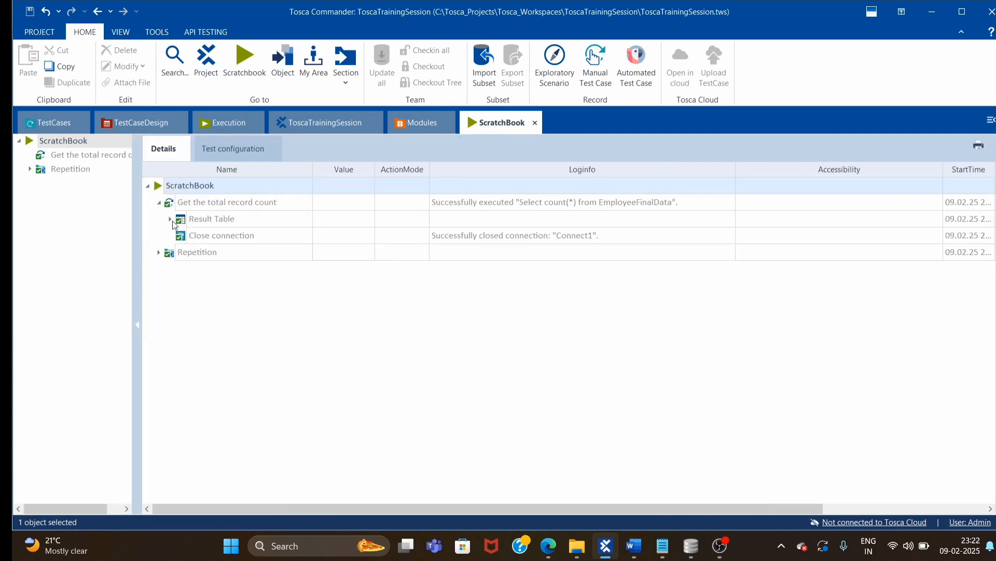
click(170, 219)
click(184, 237)
click(619, 253)
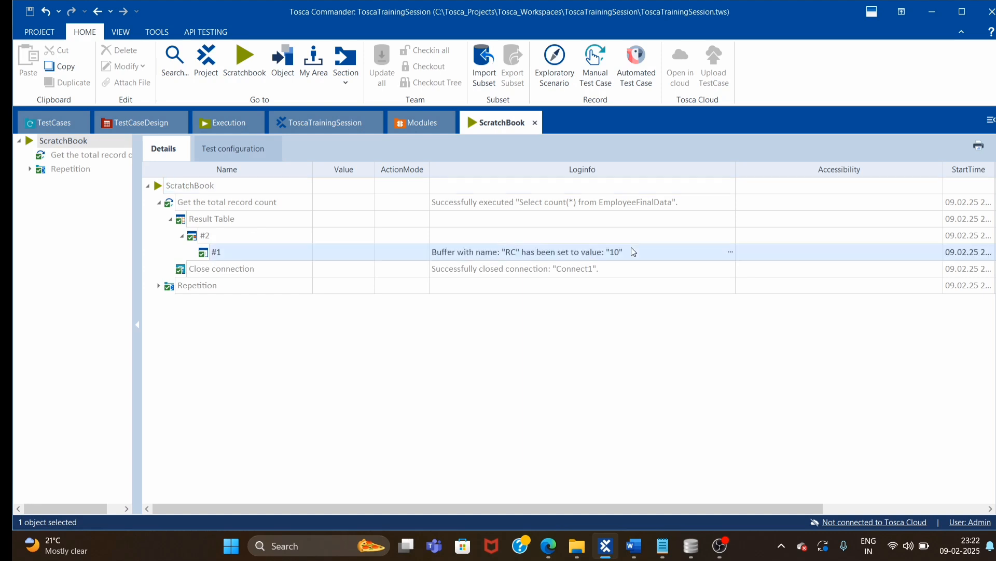
Step: Expand Repetition: 1 down to the EmployeeFinalData fetch step's ${Repetition} cells and review their buffer logs
click(156, 287)
click(170, 303)
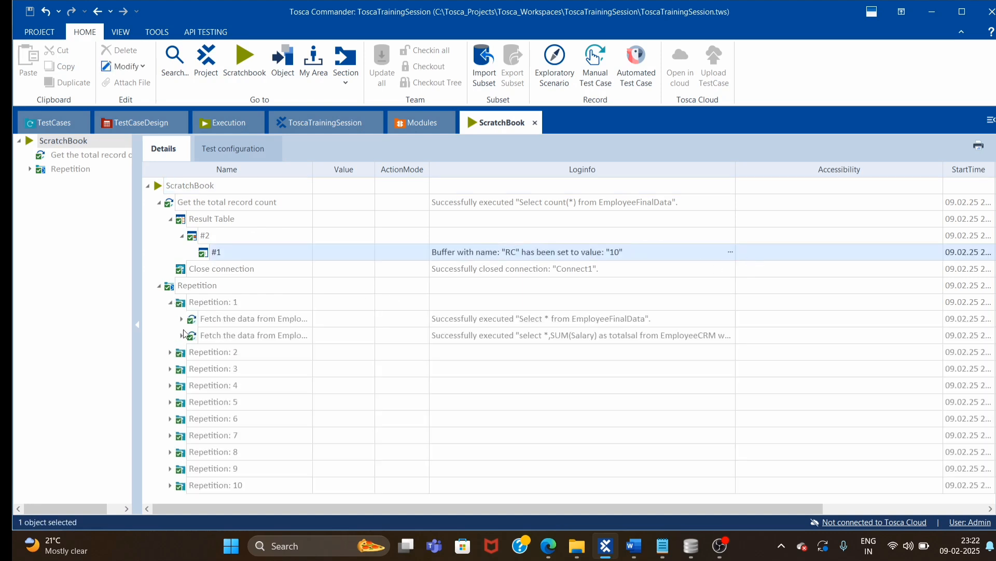
click(182, 319)
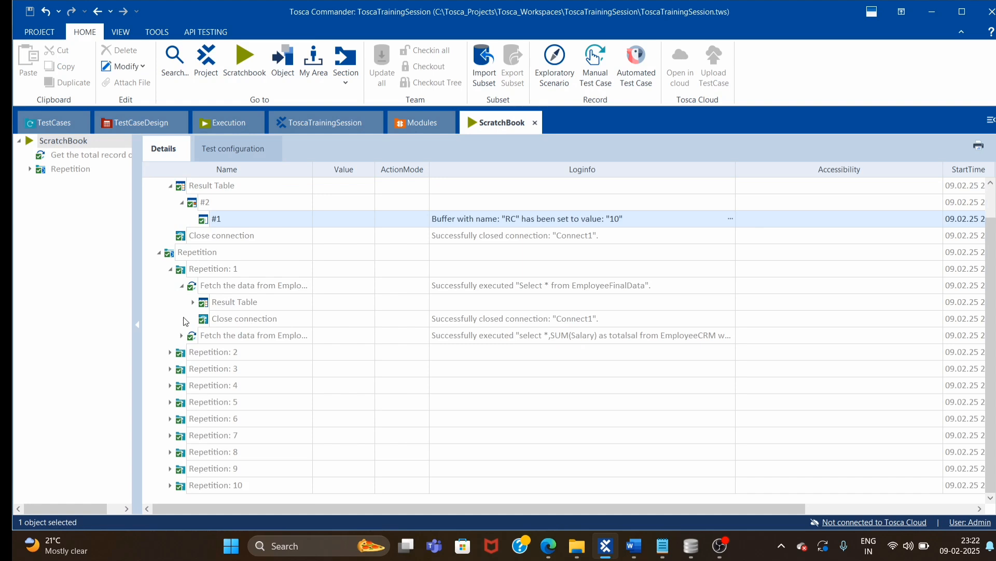
click(193, 301)
click(205, 303)
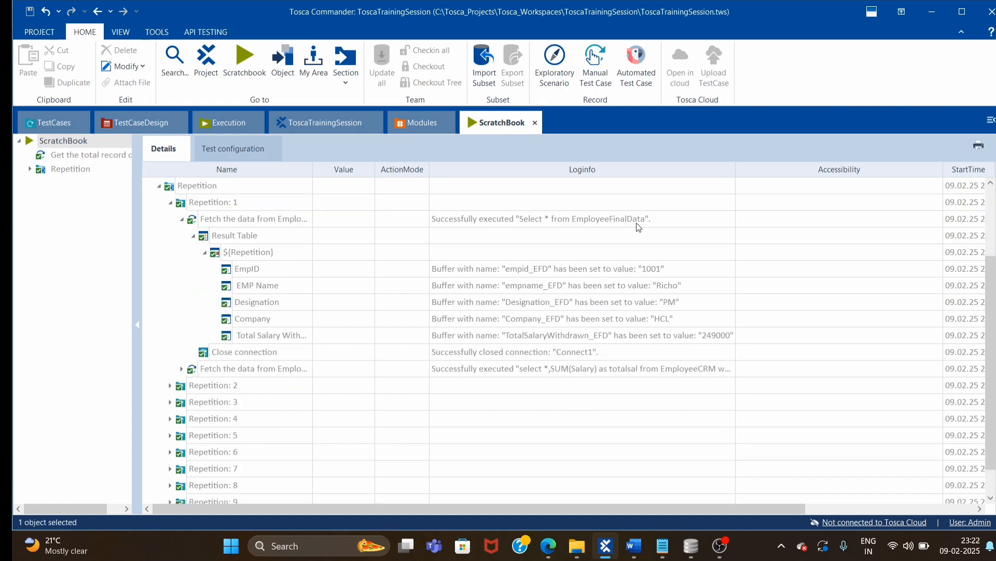
click(602, 220)
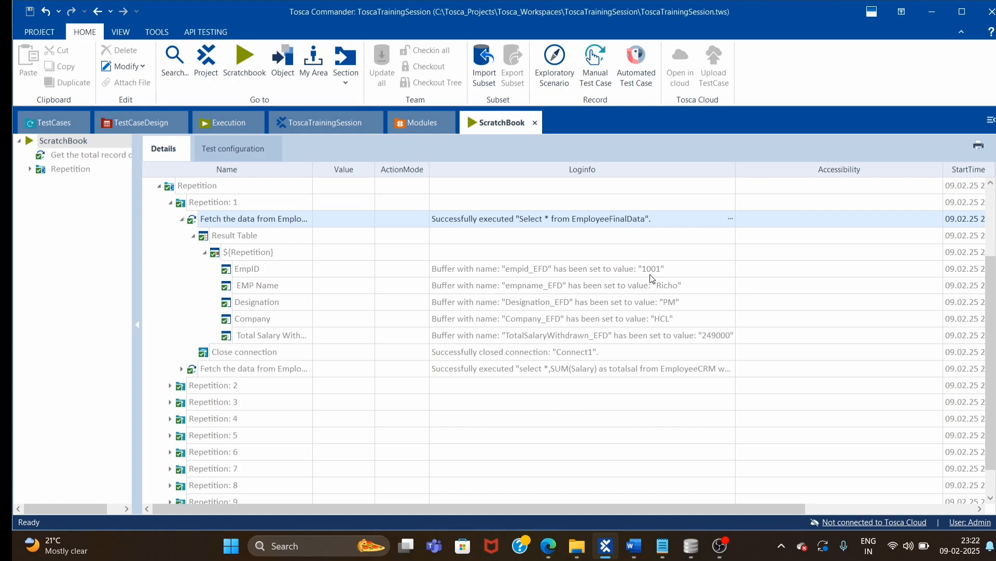
Step: Switch to DB Browser for SQLite, clear the EMP Name filter on EmployeeCRM and view the EmployeeFinalData records
click(694, 552)
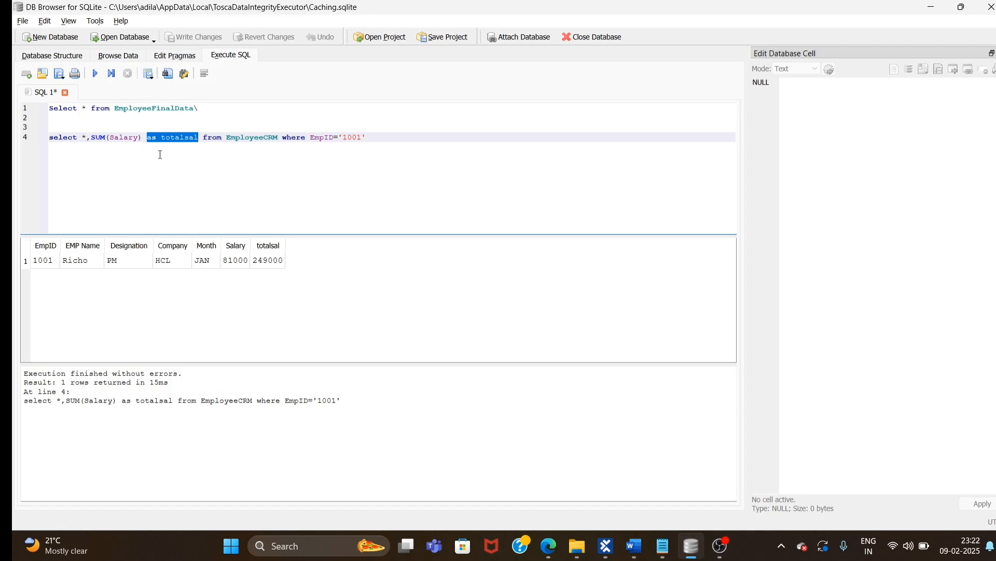
click(118, 55)
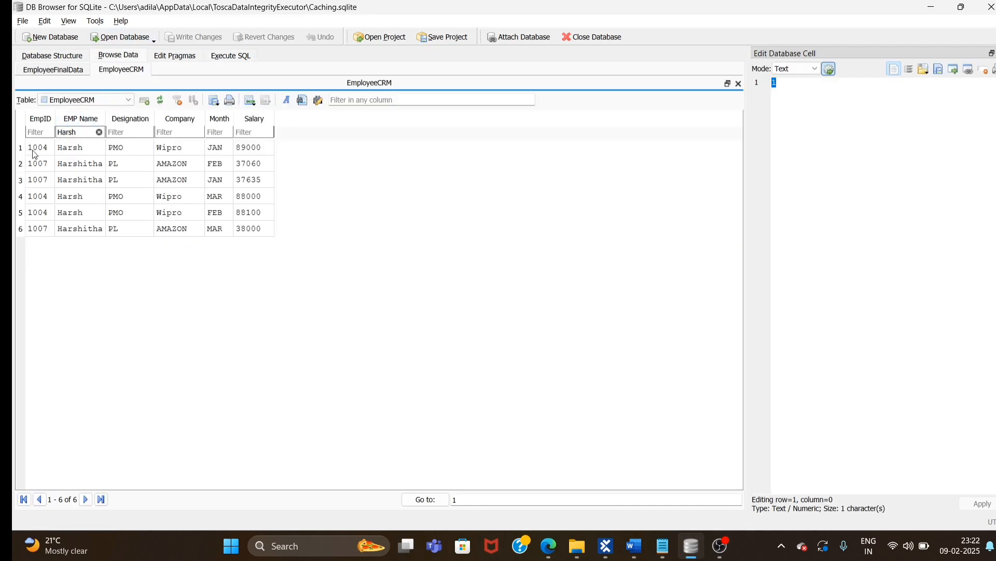
click(99, 132)
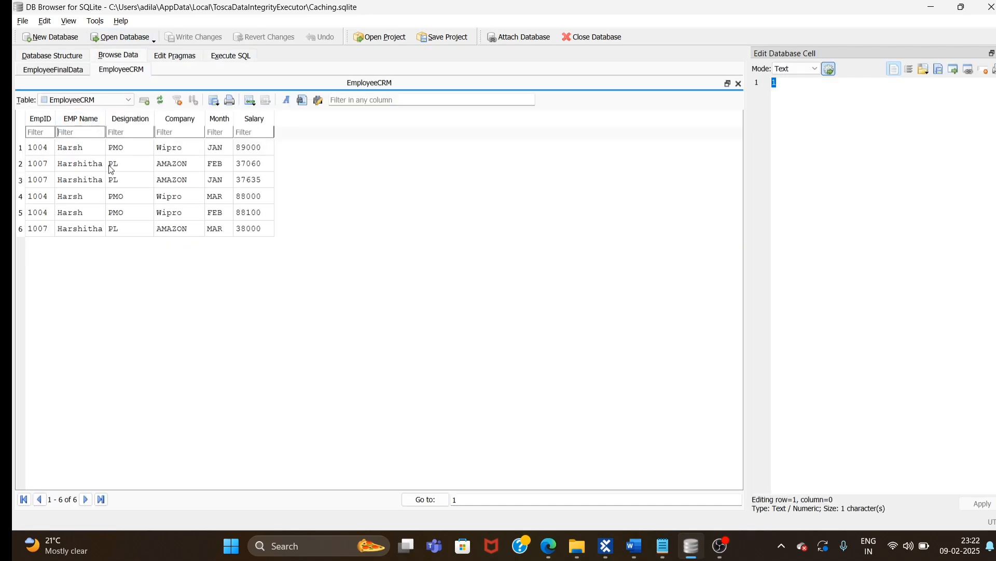
click(99, 100)
click(56, 70)
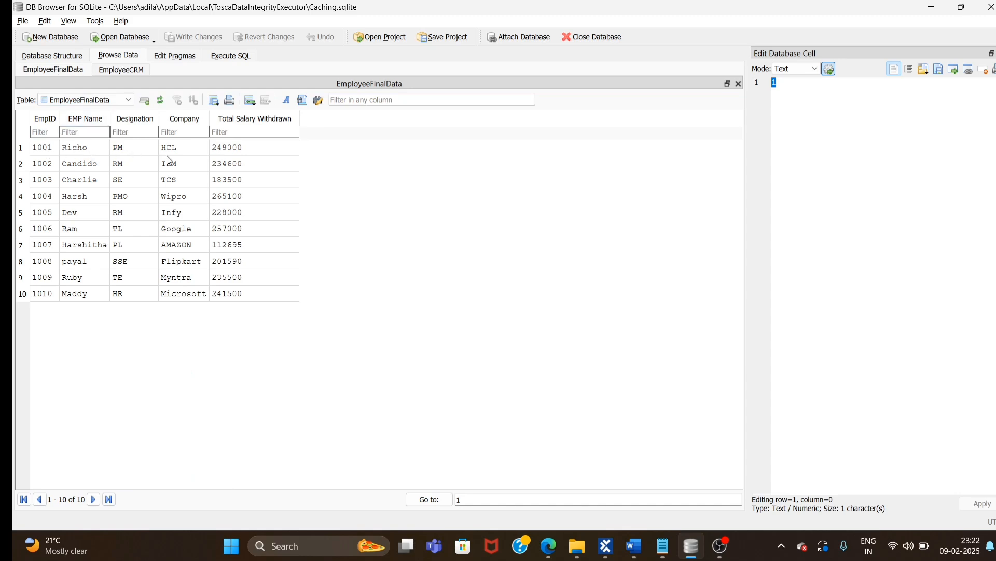
Step: Return to Tosca Commander and widen the Loginfo column to read the full Total Salary Withdrawn buffer log
key(alt+Tab)
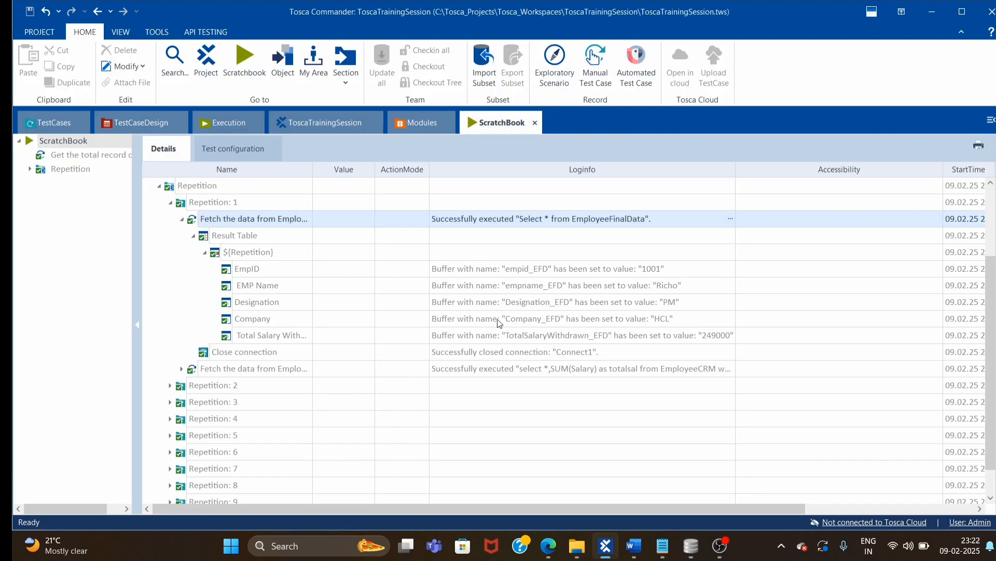
click(709, 340)
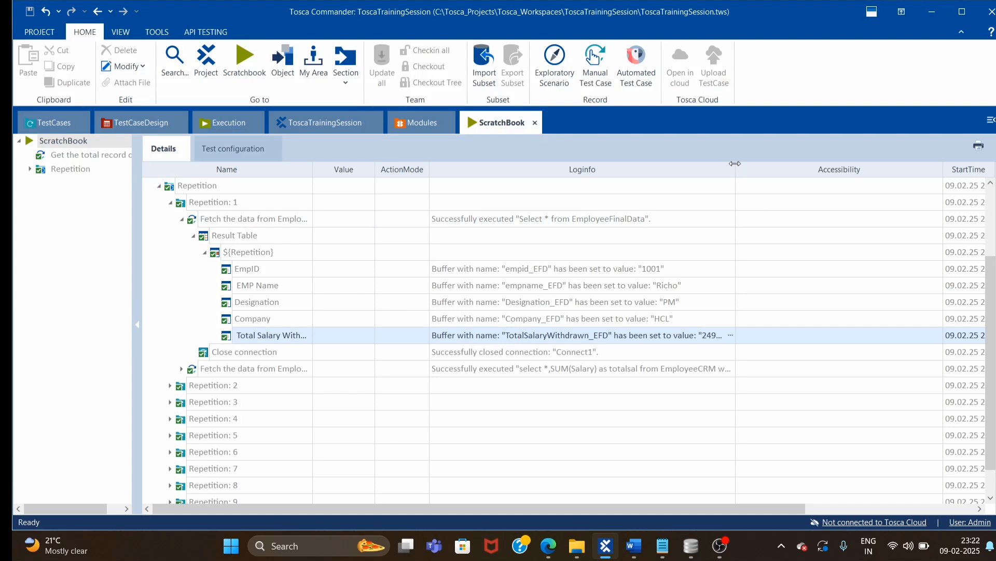
drag(736, 168, 779, 167)
click(500, 436)
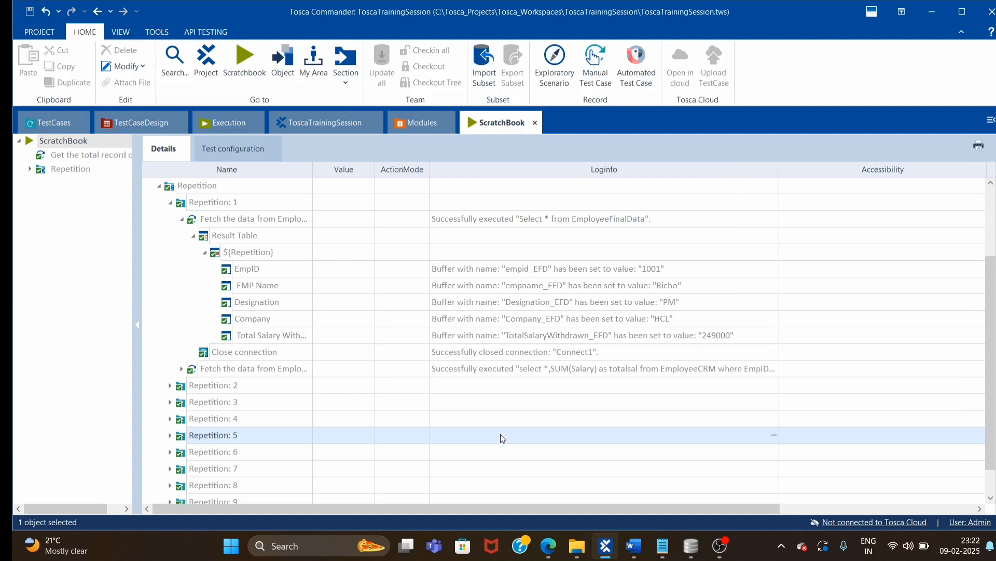
Step: Expand the Employee CRM fetch step's $1 cells in Repetition: 1 and widen Loginfo to read the full query and verification logs
click(181, 369)
click(260, 372)
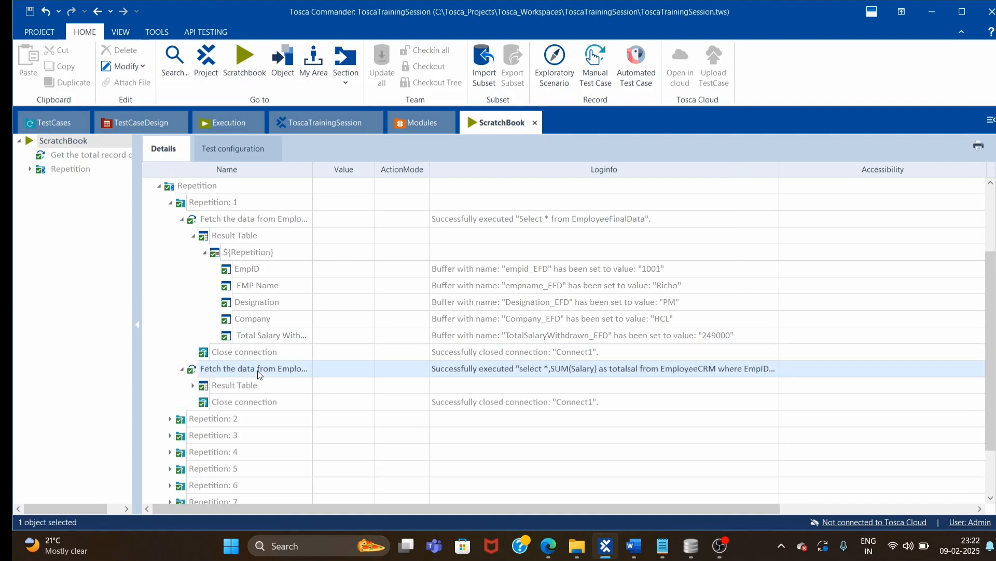
click(192, 386)
scroll(273, 391, down, 2)
click(204, 320)
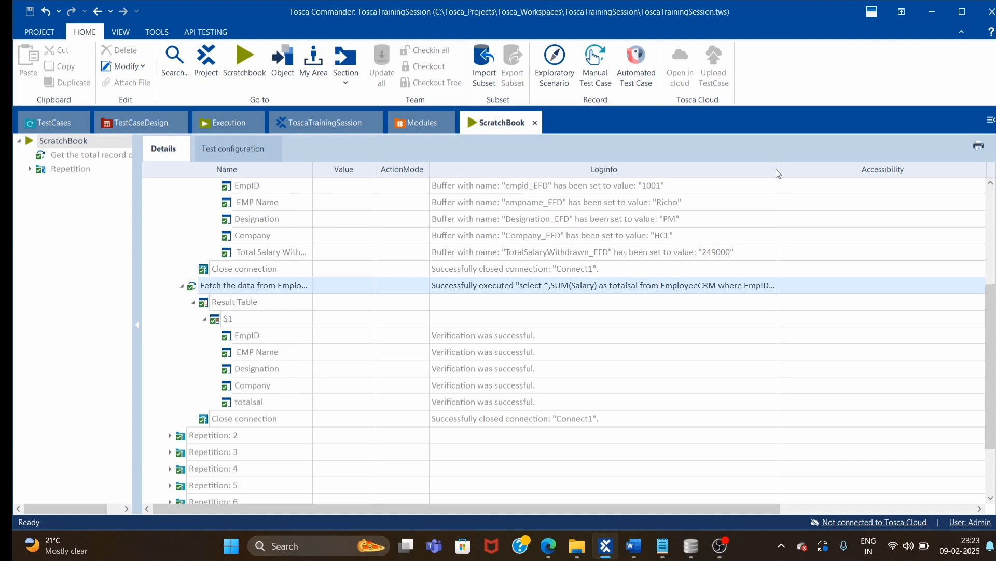
drag(781, 167, 890, 171)
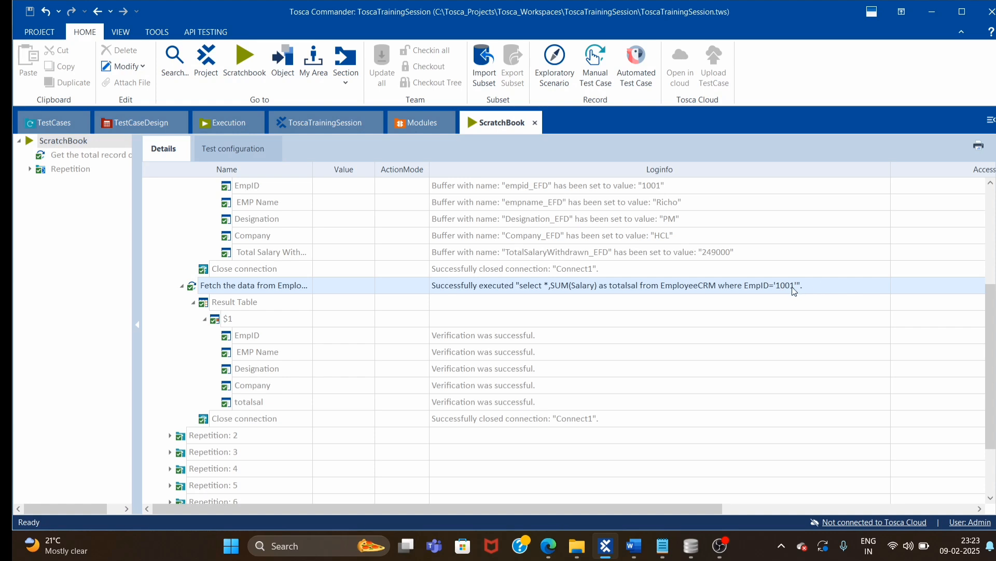
click(265, 335)
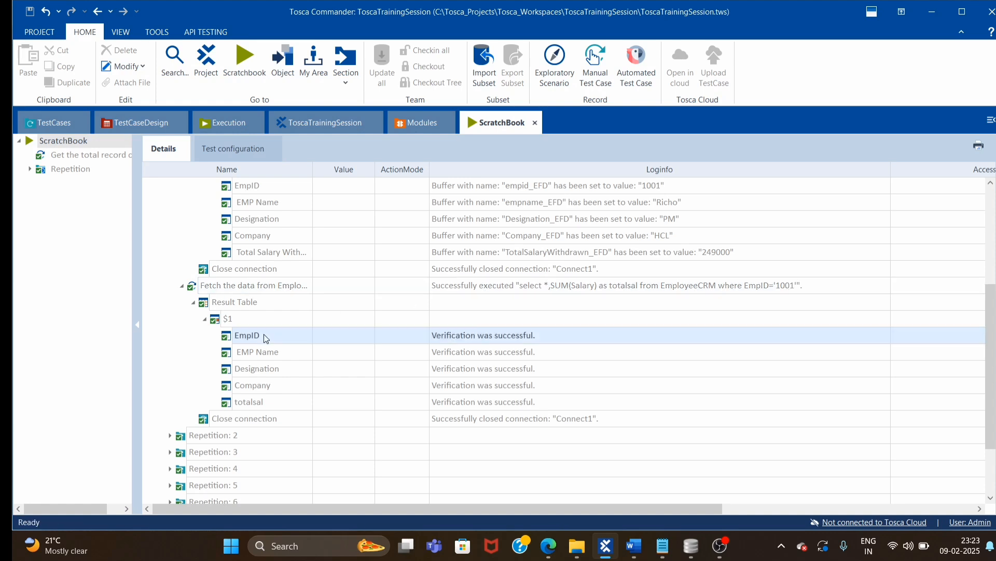
Step: Open the full verification logs of EmpID and EMP Name in Repetition: 1's Employee CRM result to compare expected and actual values
click(541, 338)
click(881, 338)
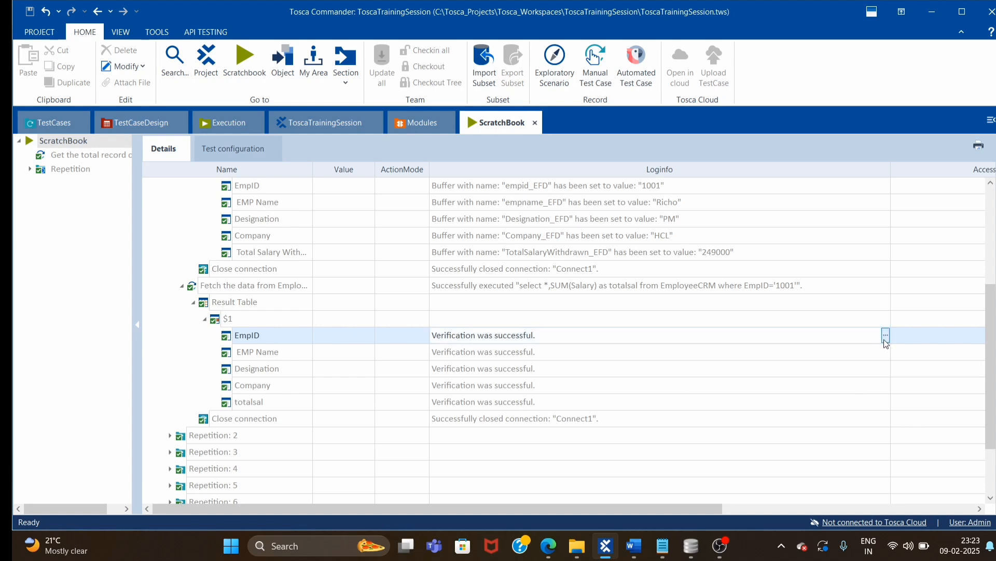
click(885, 337)
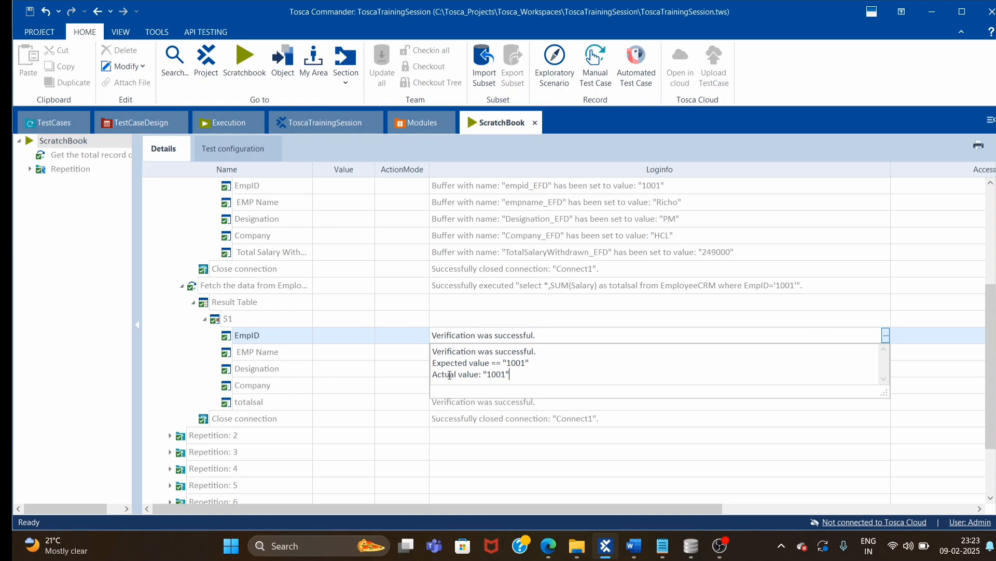
click(634, 306)
click(881, 352)
click(886, 351)
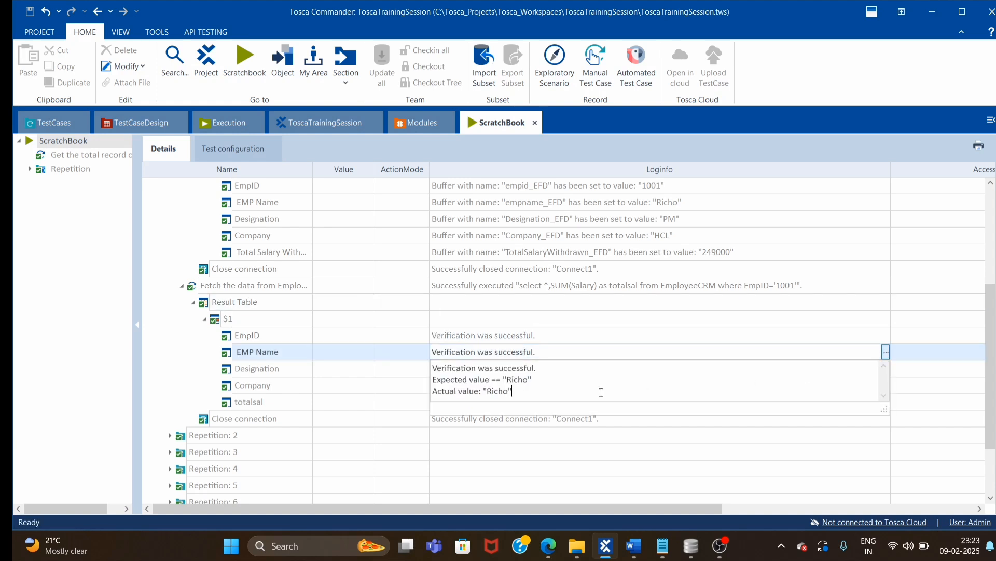
click(773, 293)
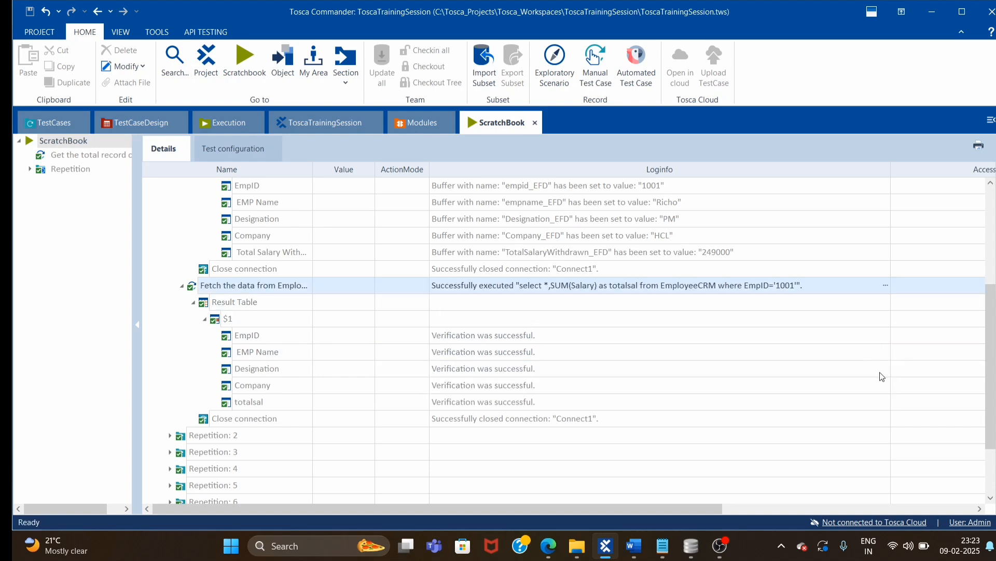
Step: Check the Designation verification entry and open the full totalsal log in Repetition: 1 to compare expected and actual values
click(882, 374)
click(887, 369)
click(784, 337)
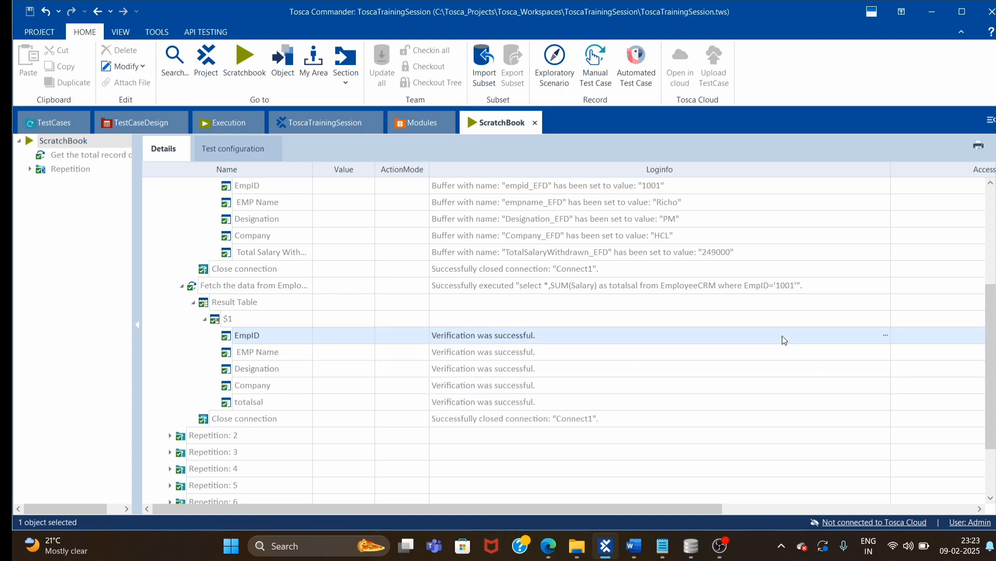
click(582, 404)
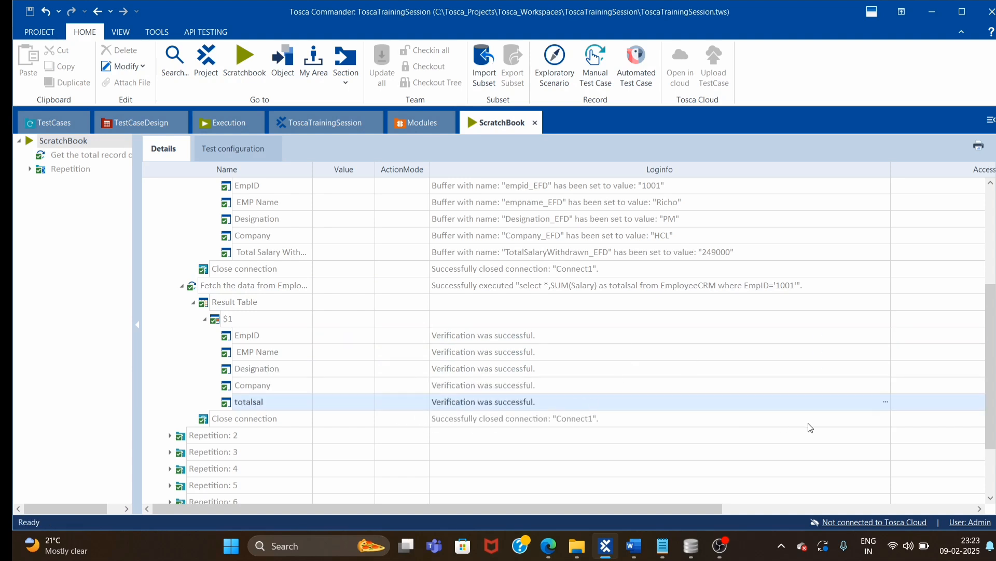
click(886, 402)
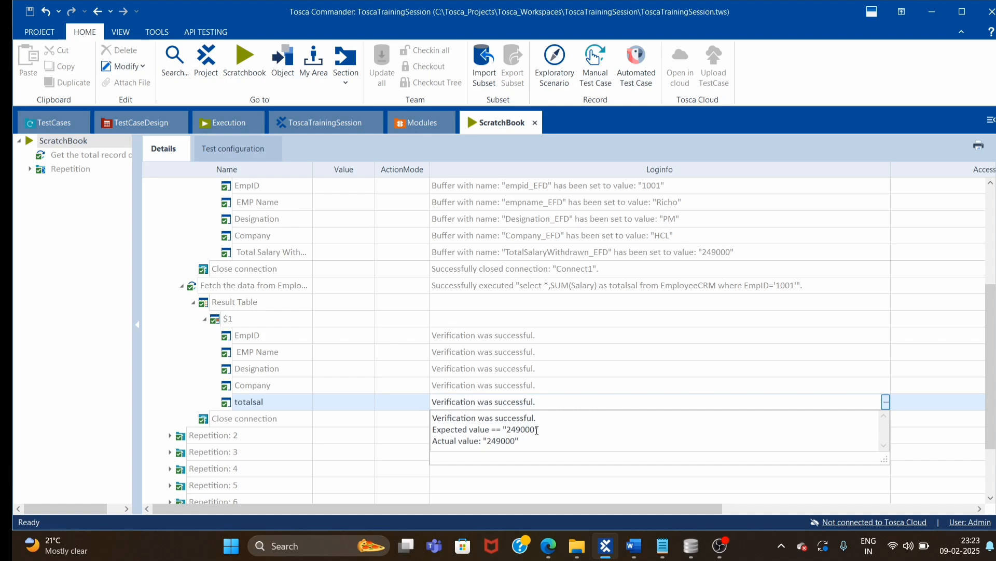
click(610, 372)
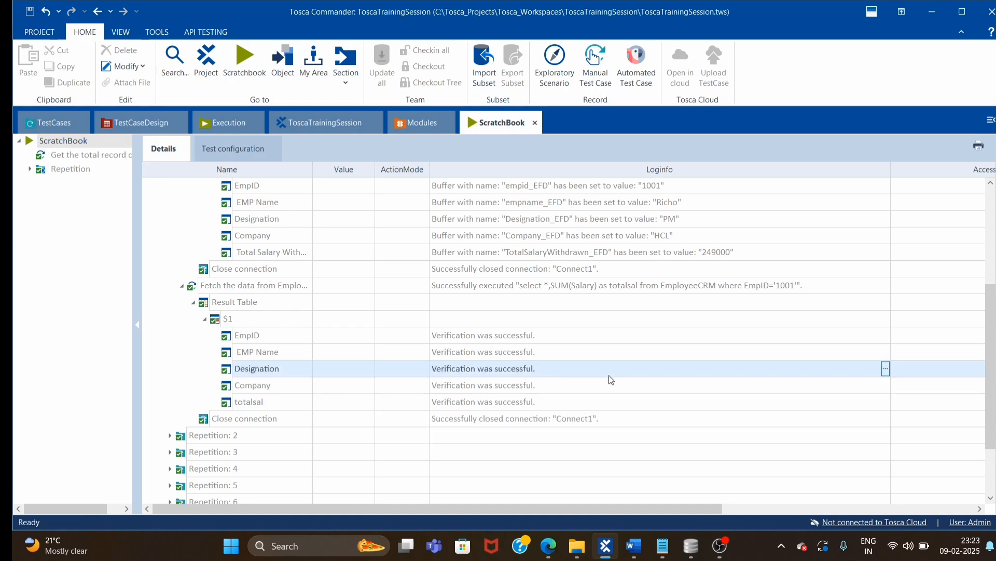
Step: Collapse Repetition: 1's Employee CRM Result Table and fully expand Repetition: 2 through Repetition: 10
click(193, 303)
click(225, 306)
click(220, 356)
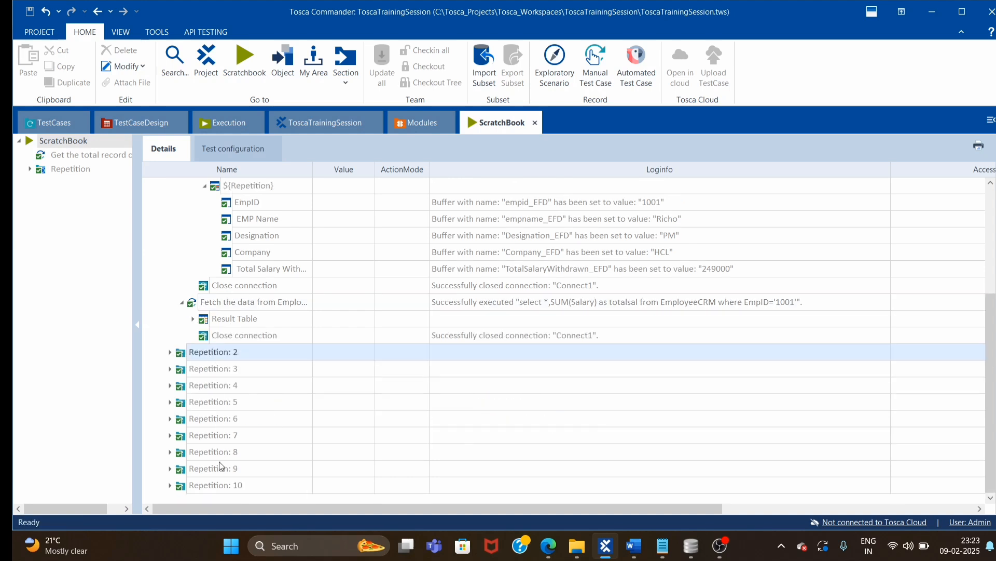
shift+click(211, 484)
right_click(234, 421)
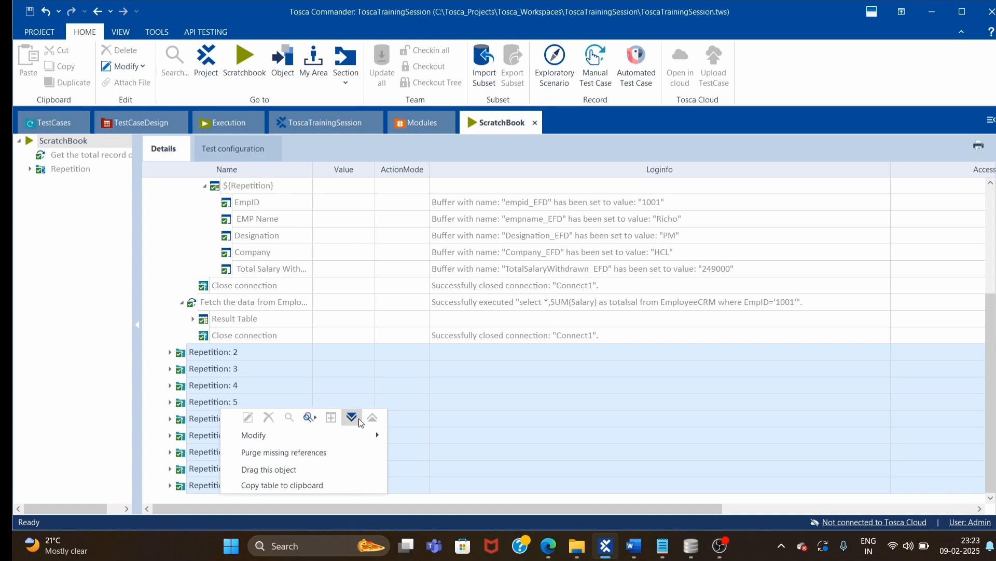
click(506, 384)
Step: Review the EmpID through Total Salary Withdrawn buffer logs of the EmployeeFinalData fetch step in Repetition: 2
scroll(363, 369, down, 5)
scroll(403, 361, up, 3)
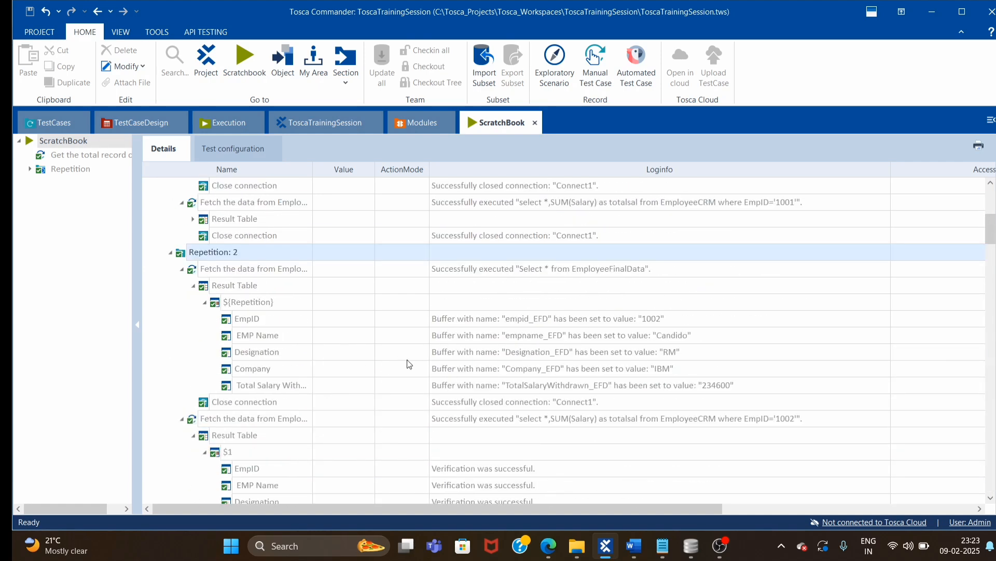
click(675, 317)
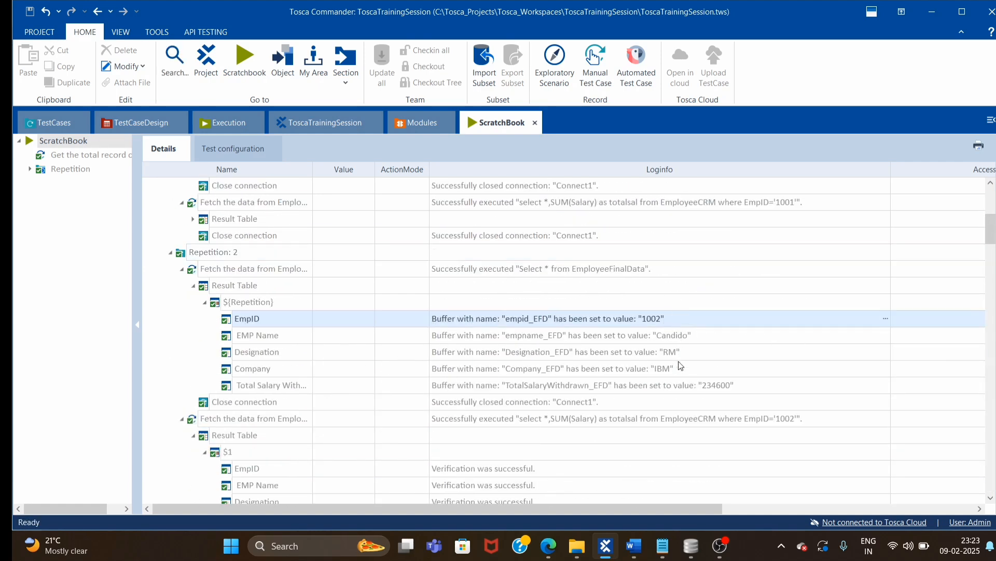
click(716, 387)
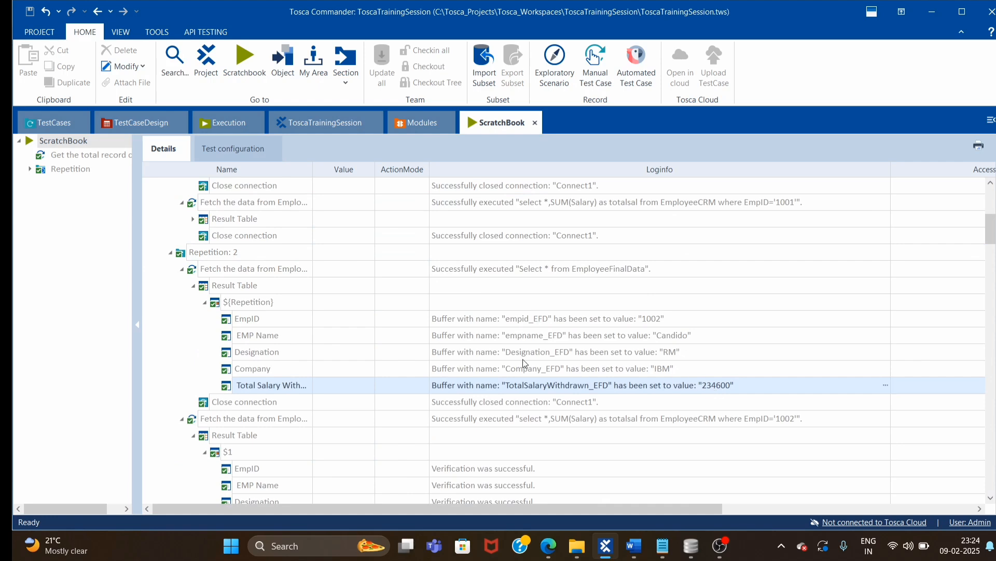
Step: Open the full totalsal verification log in Repetition: 2 and examine its expected and actual values
scroll(523, 359, down, 4)
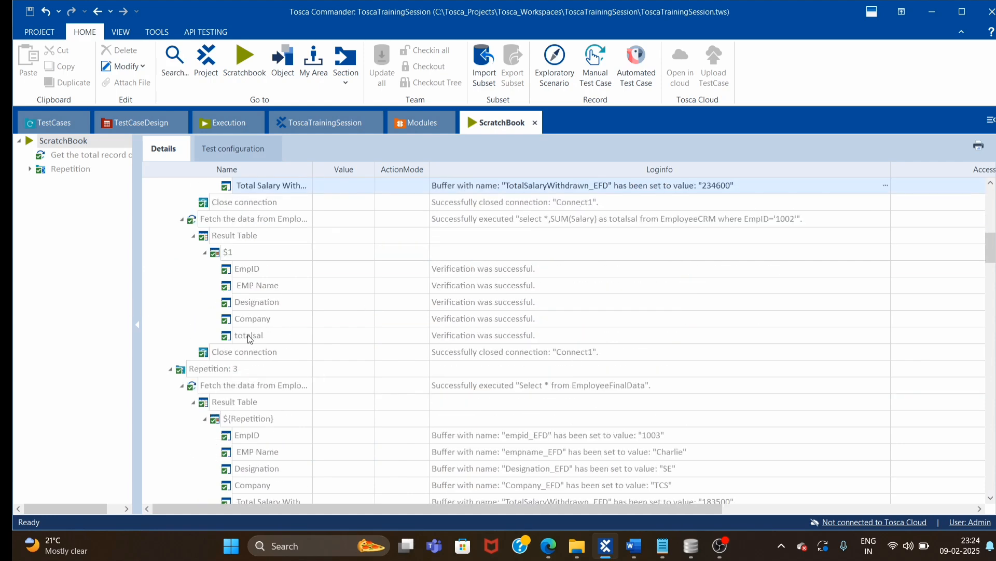
click(502, 338)
click(885, 335)
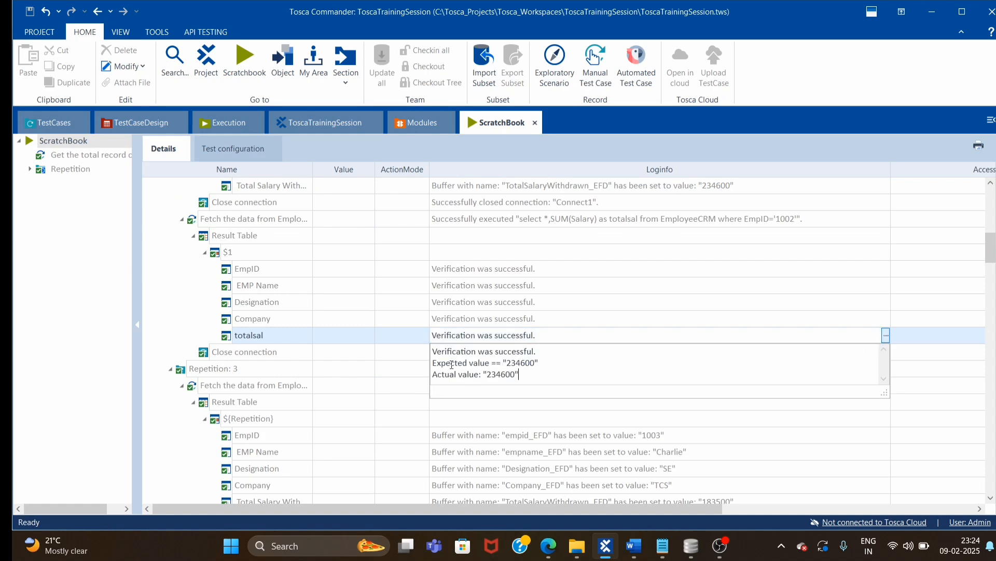
drag(488, 375, 557, 374)
click(375, 283)
click(373, 283)
Step: Review the buffer, query and verification logs of Repetition: 3 through Repetition: 10
scroll(378, 287, down, 18)
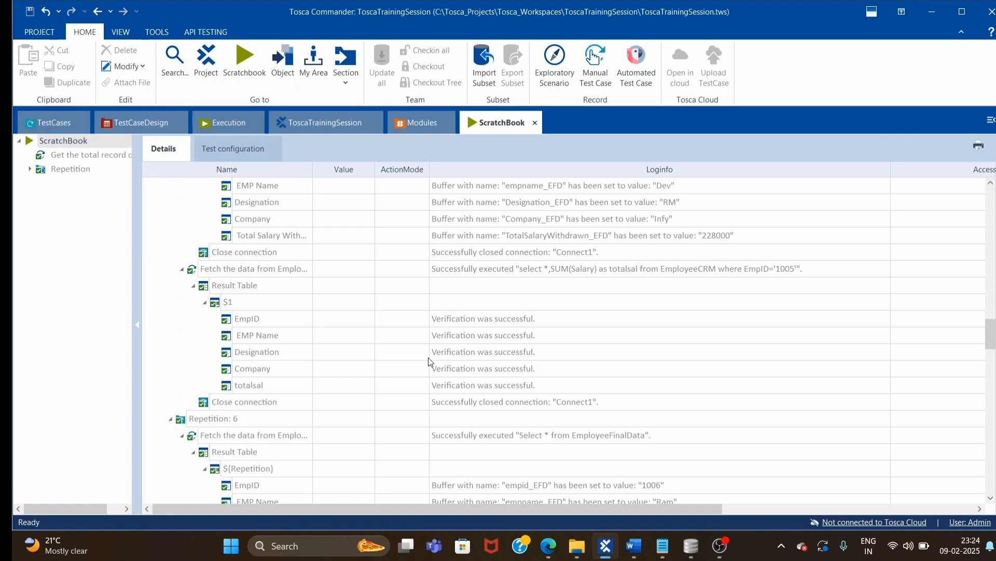
scroll(428, 357, down, 15)
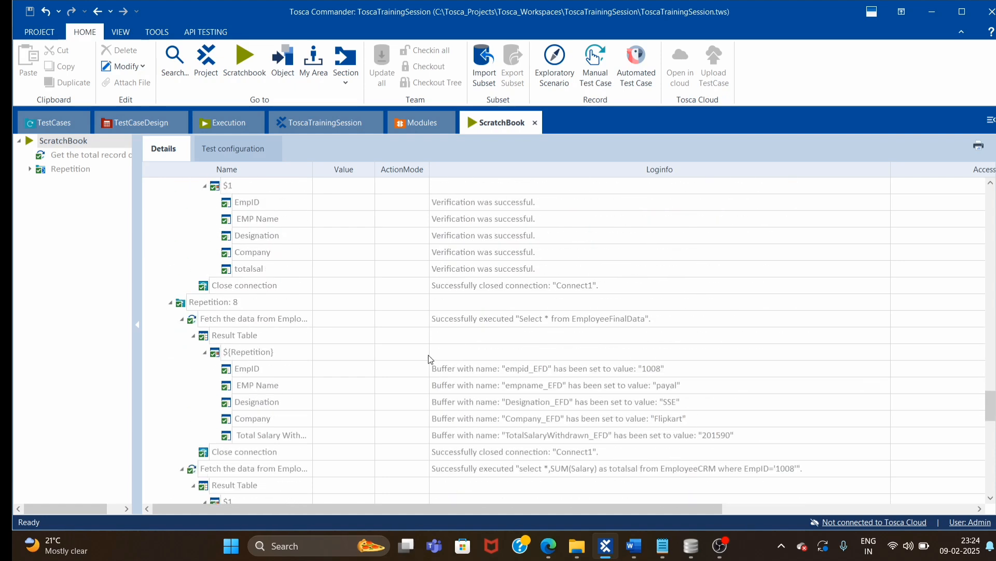
scroll(428, 358, down, 7)
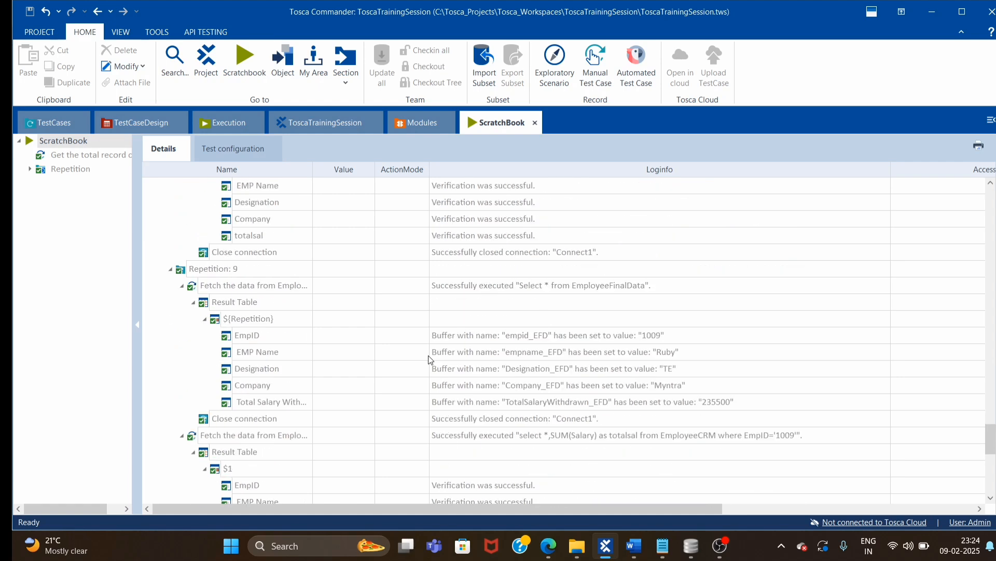
scroll(429, 358, down, 4)
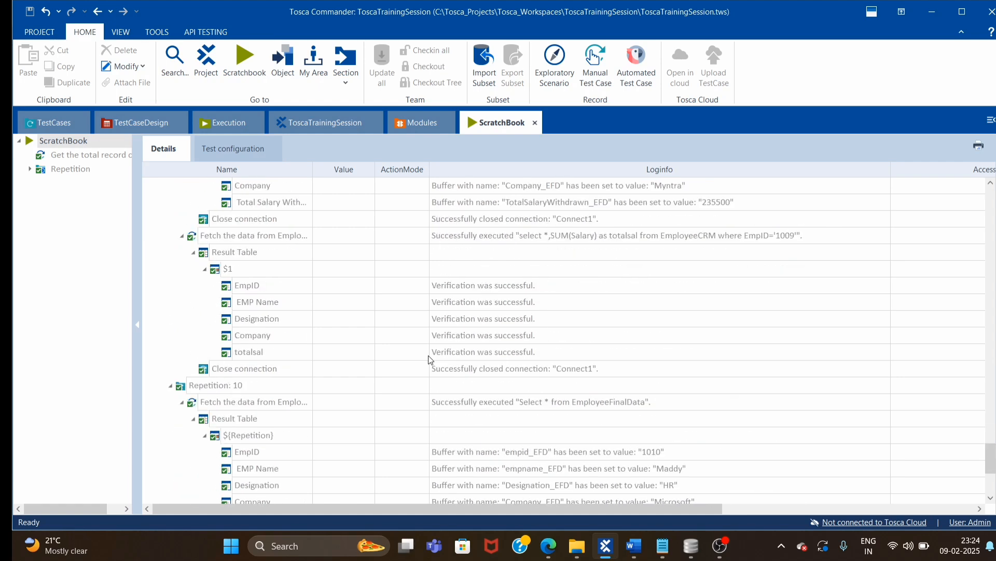
scroll(736, 361, down, 4)
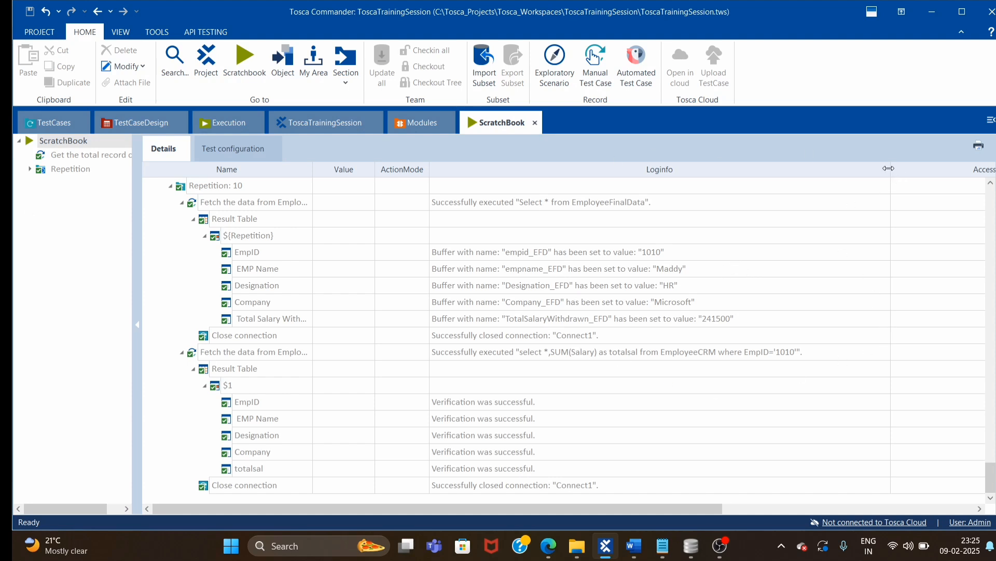
Step: Narrow the Loginfo column to just fit the longest query log text
drag(889, 168, 816, 179)
click(816, 182)
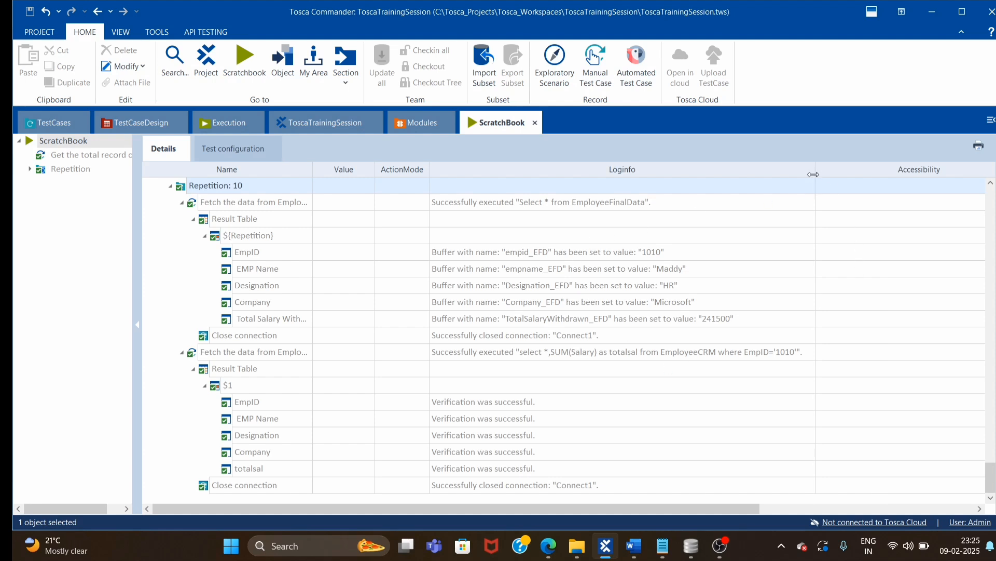
drag(816, 172, 809, 181)
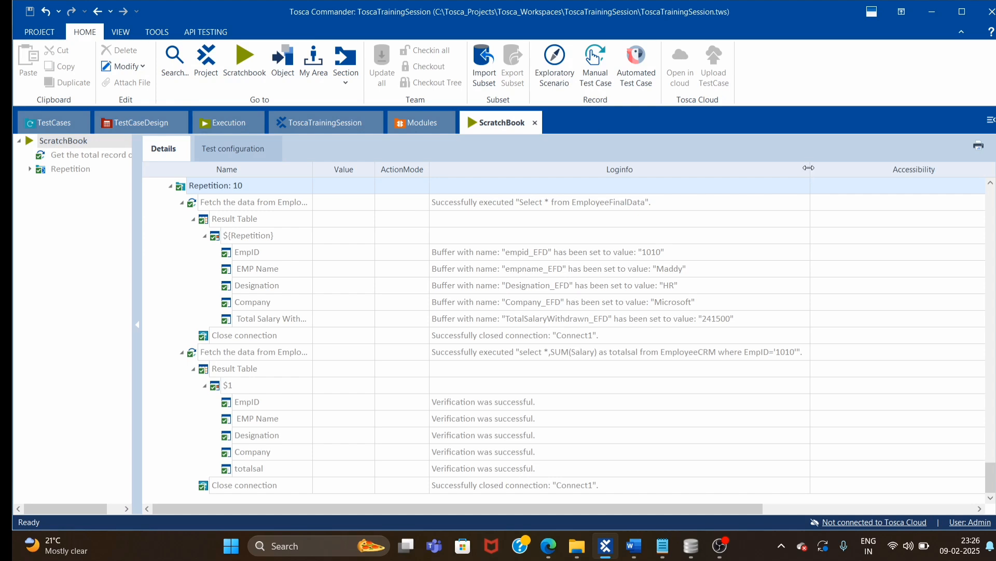
click(720, 545)
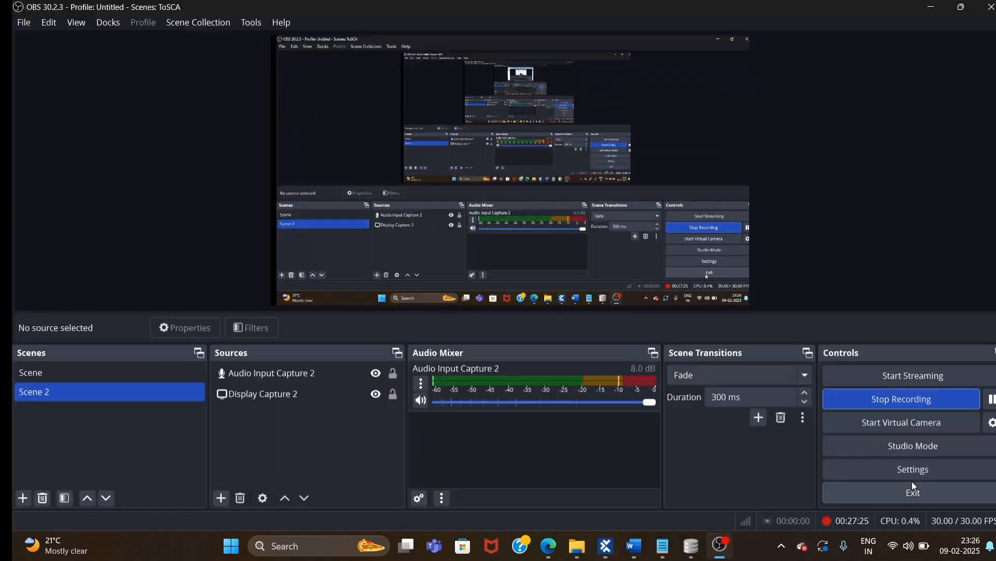